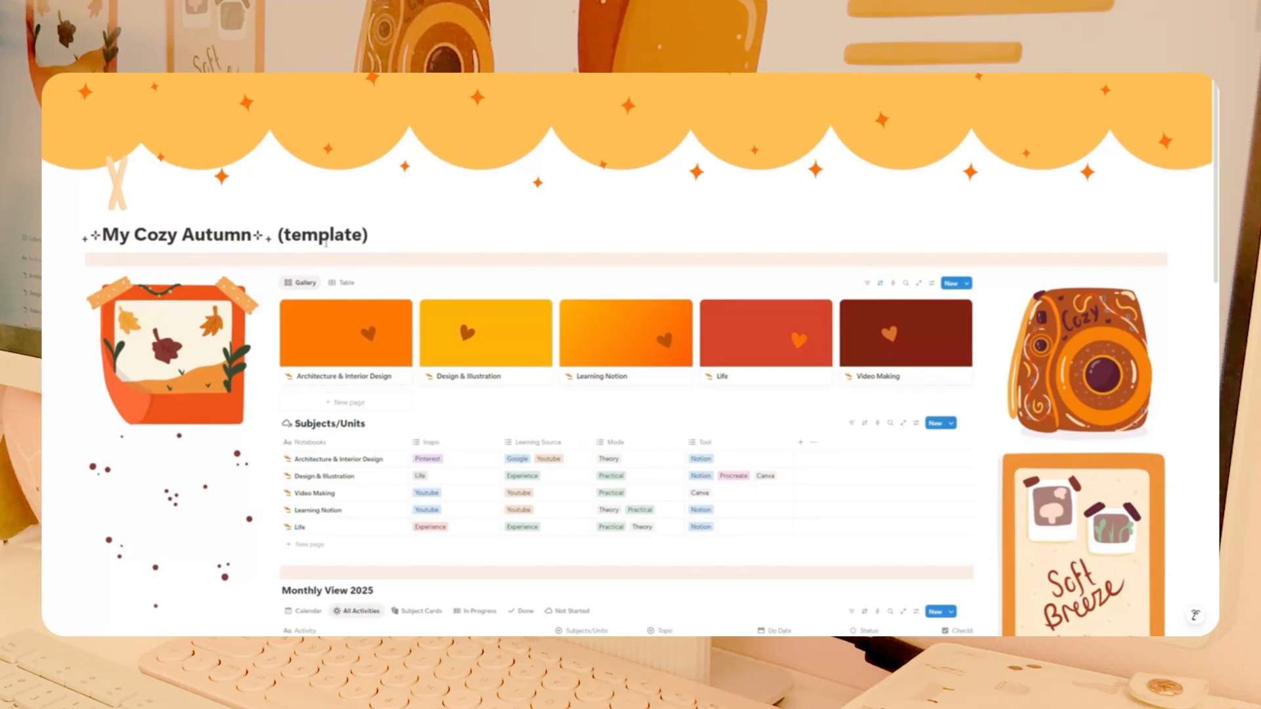
Review the template's subject gallery, Subjects/Units table and Monthly View 2025, showing the monthly activities as a calendar.
{"action": "scroll", "coordinate": [801, 322], "scroll_direction": "down", "scroll_amount": 1}
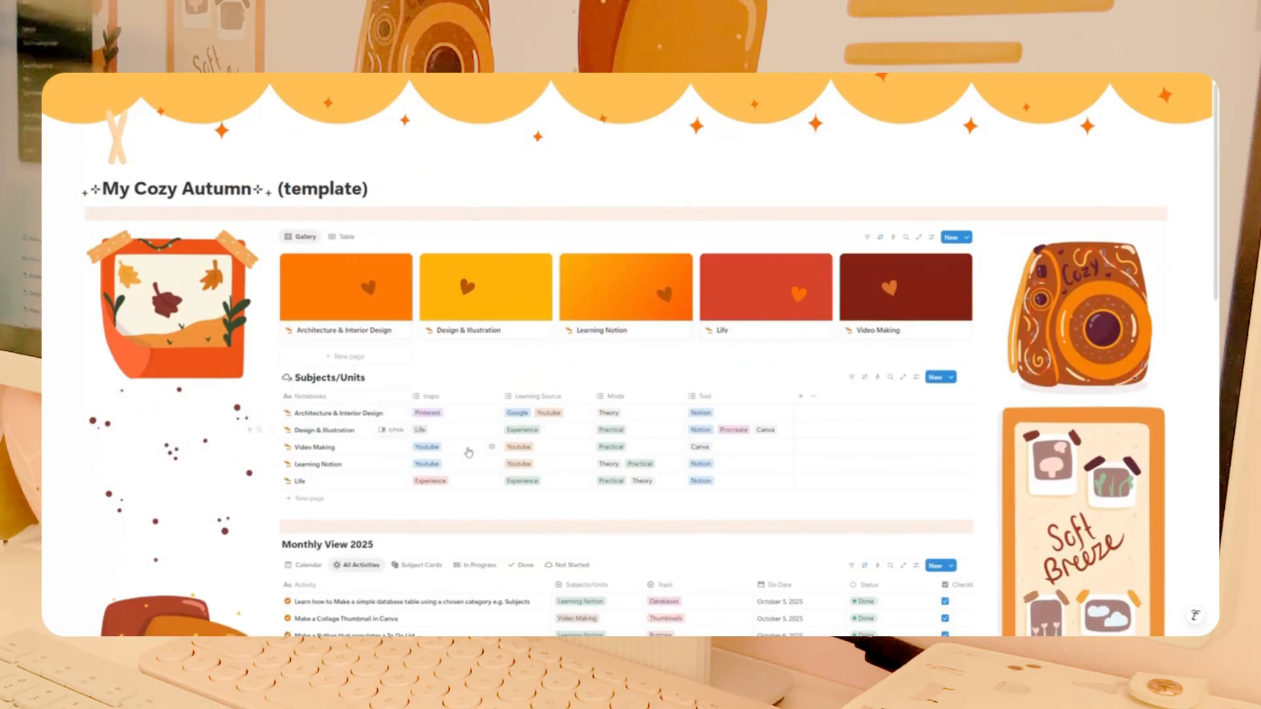
{"action": "left_click", "coordinate": [708, 397]}
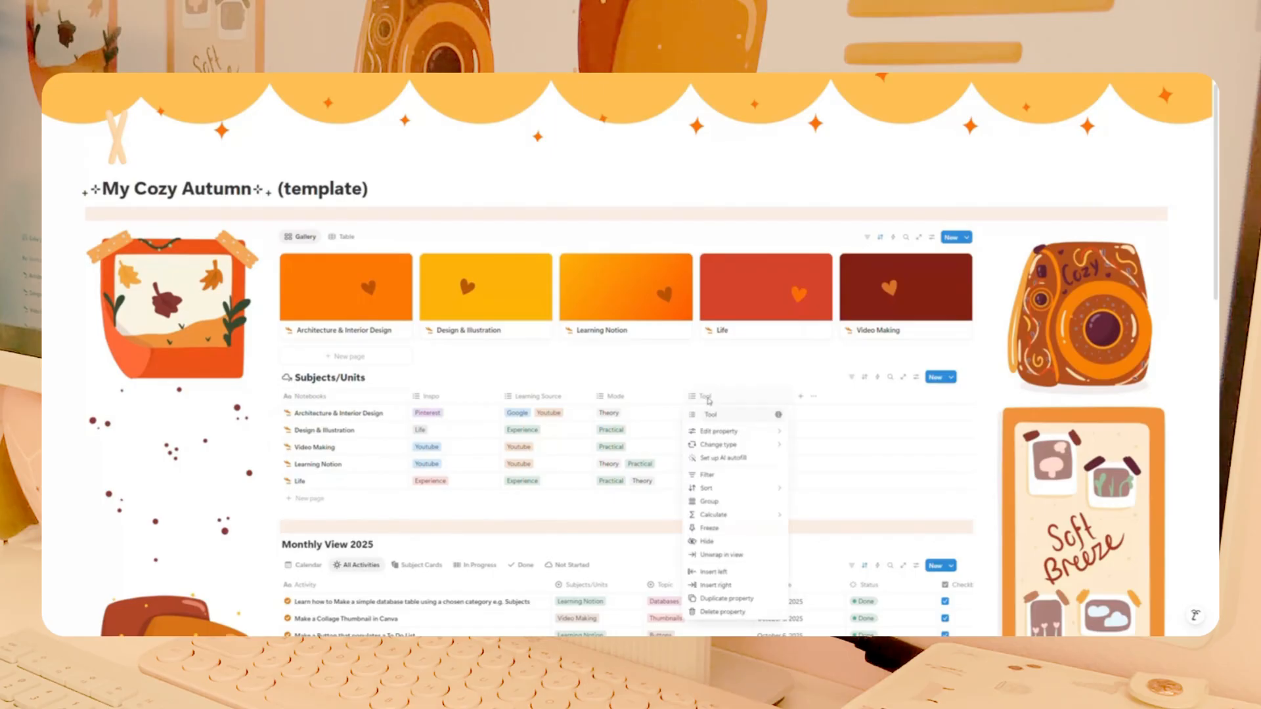
{"action": "left_click", "coordinate": [761, 383]}
{"action": "scroll", "coordinate": [207, 212], "scroll_direction": "down", "scroll_amount": 3}
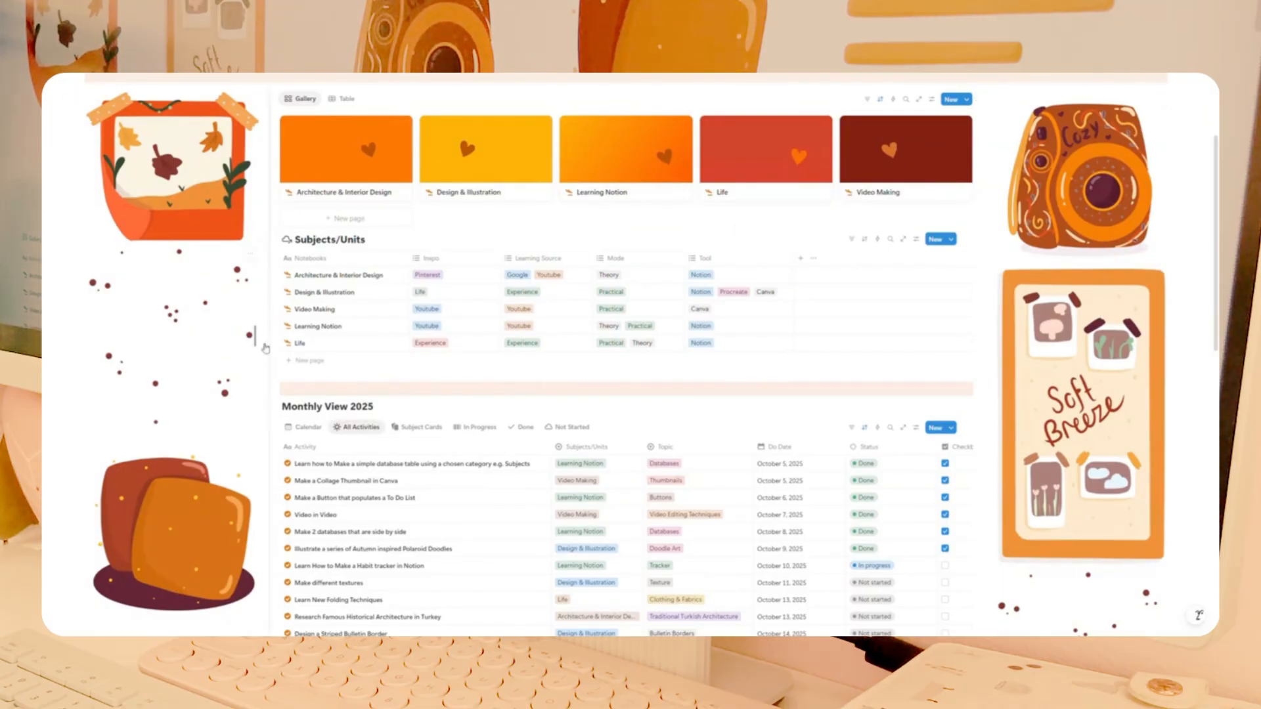
{"action": "scroll", "coordinate": [303, 299], "scroll_direction": "down", "scroll_amount": 3}
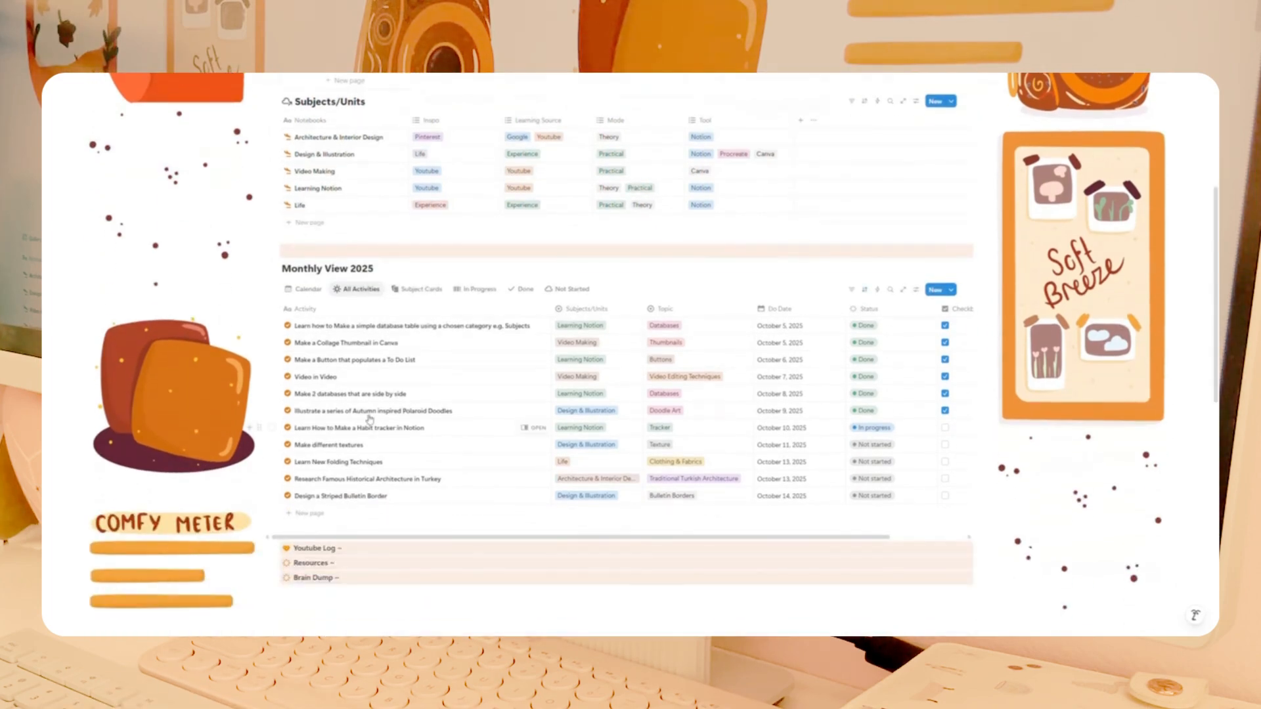
{"action": "left_click", "coordinate": [306, 289]}
{"action": "scroll", "coordinate": [496, 405], "scroll_direction": "down", "scroll_amount": 6}
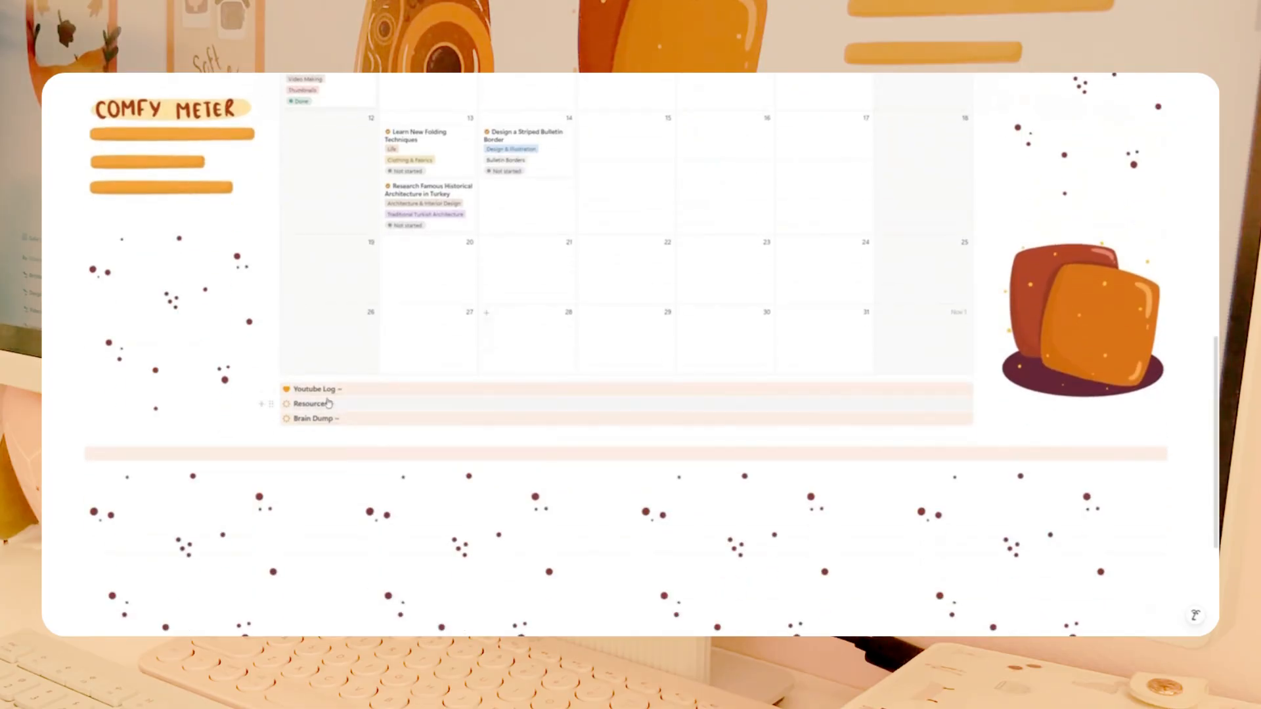
Look through the videos on the Youtube Log page and return to the template page.
{"action": "left_click", "coordinate": [319, 391]}
{"action": "scroll", "coordinate": [522, 349], "scroll_direction": "down", "scroll_amount": 2}
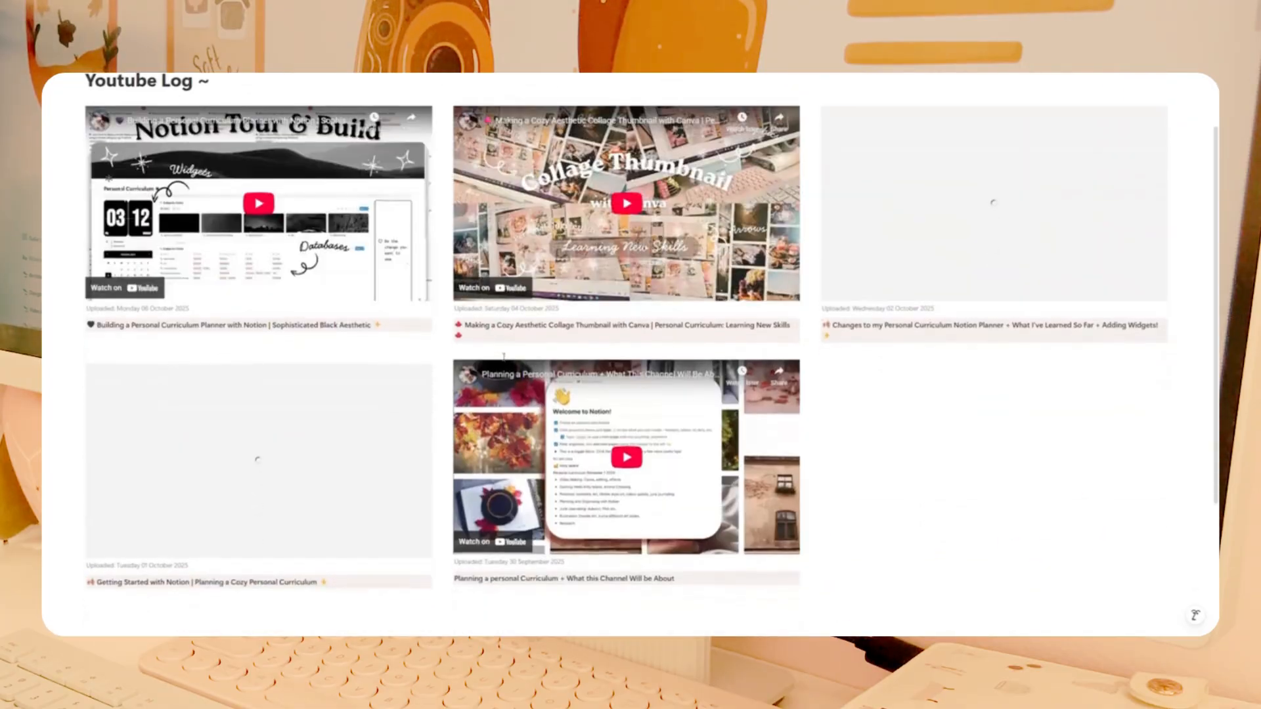
{"action": "scroll", "coordinate": [515, 358], "scroll_direction": "up", "scroll_amount": 2}
{"action": "scroll", "coordinate": [504, 372], "scroll_direction": "down", "scroll_amount": 3}
{"action": "scroll", "coordinate": [503, 373], "scroll_direction": "up", "scroll_amount": 3}
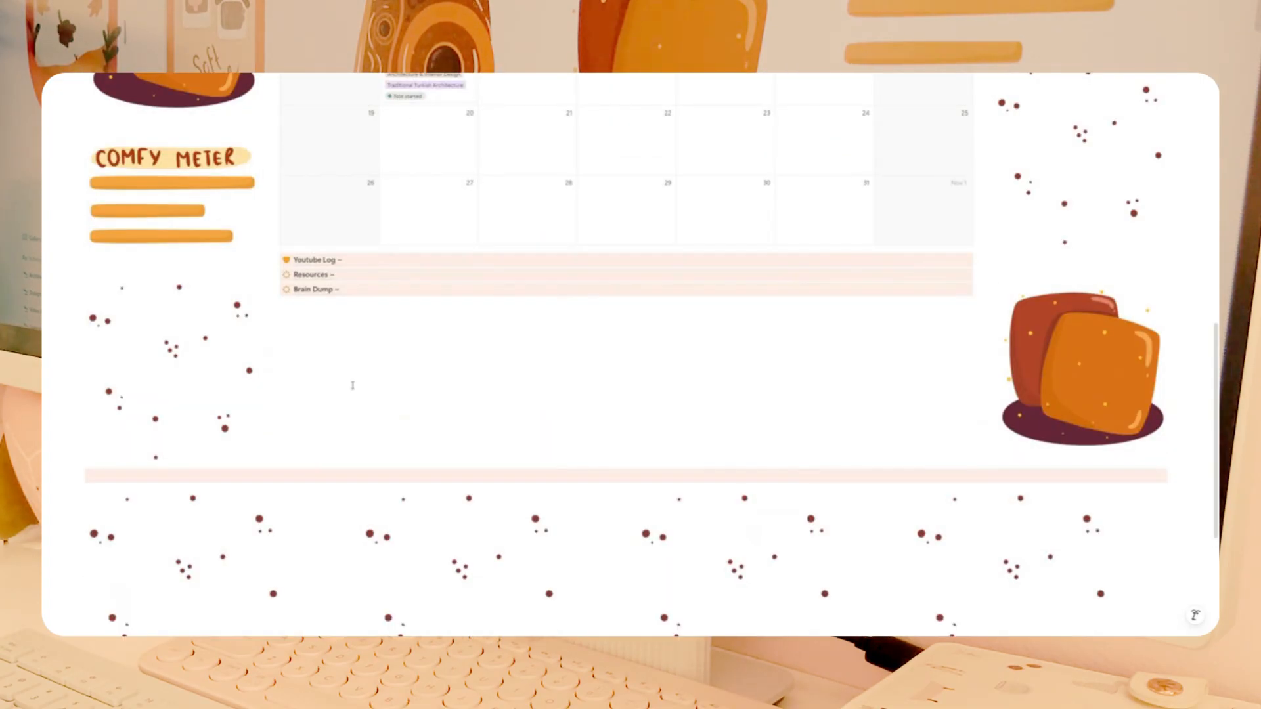
Examine the template's lower decorations, linked pages and October calendar, returning to the Subjects/Units table.
{"action": "scroll", "coordinate": [584, 465], "scroll_direction": "down", "scroll_amount": 3}
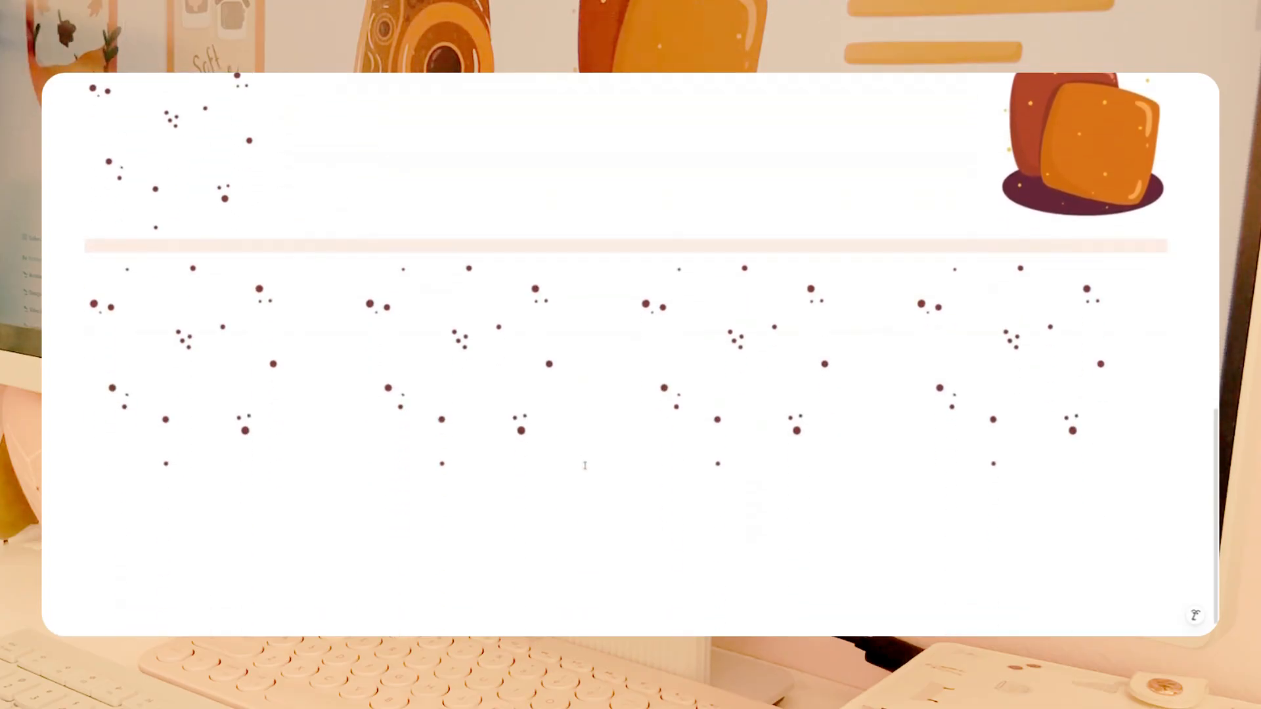
{"action": "scroll", "coordinate": [585, 466], "scroll_direction": "up", "scroll_amount": 2}
{"action": "scroll", "coordinate": [583, 466], "scroll_direction": "down", "scroll_amount": 2}
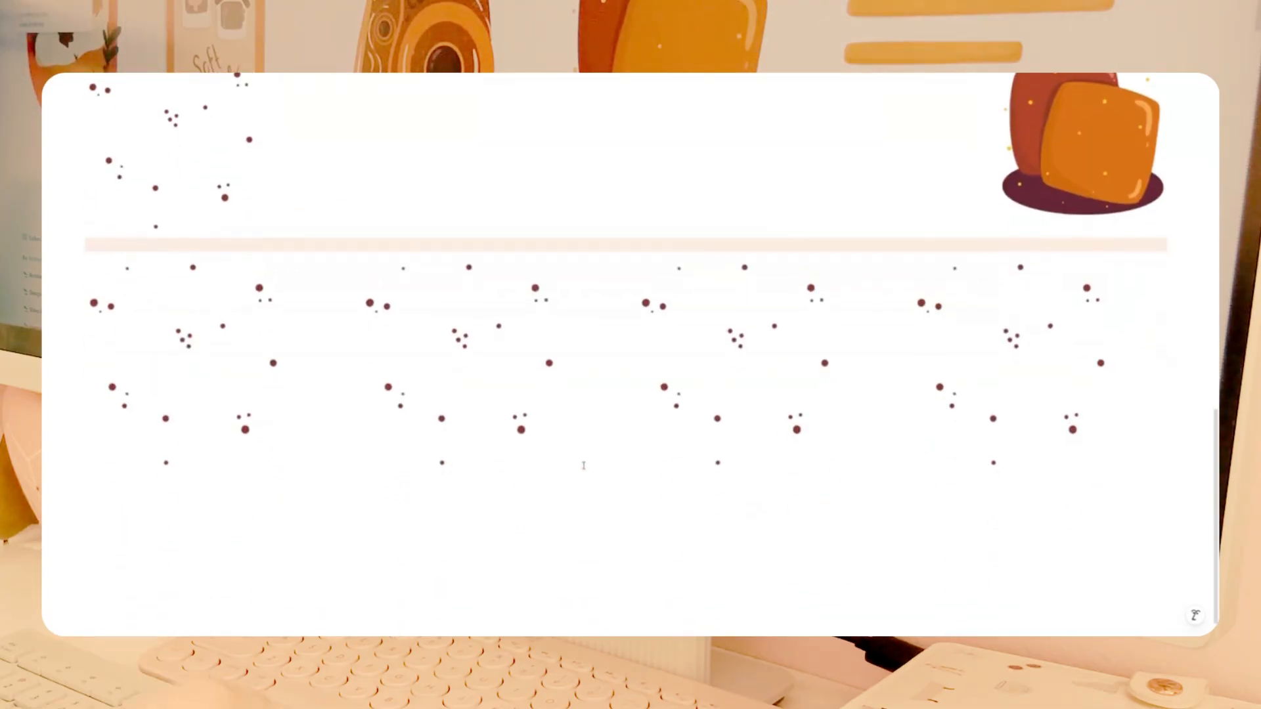
{"action": "scroll", "coordinate": [583, 465], "scroll_direction": "up", "scroll_amount": 4}
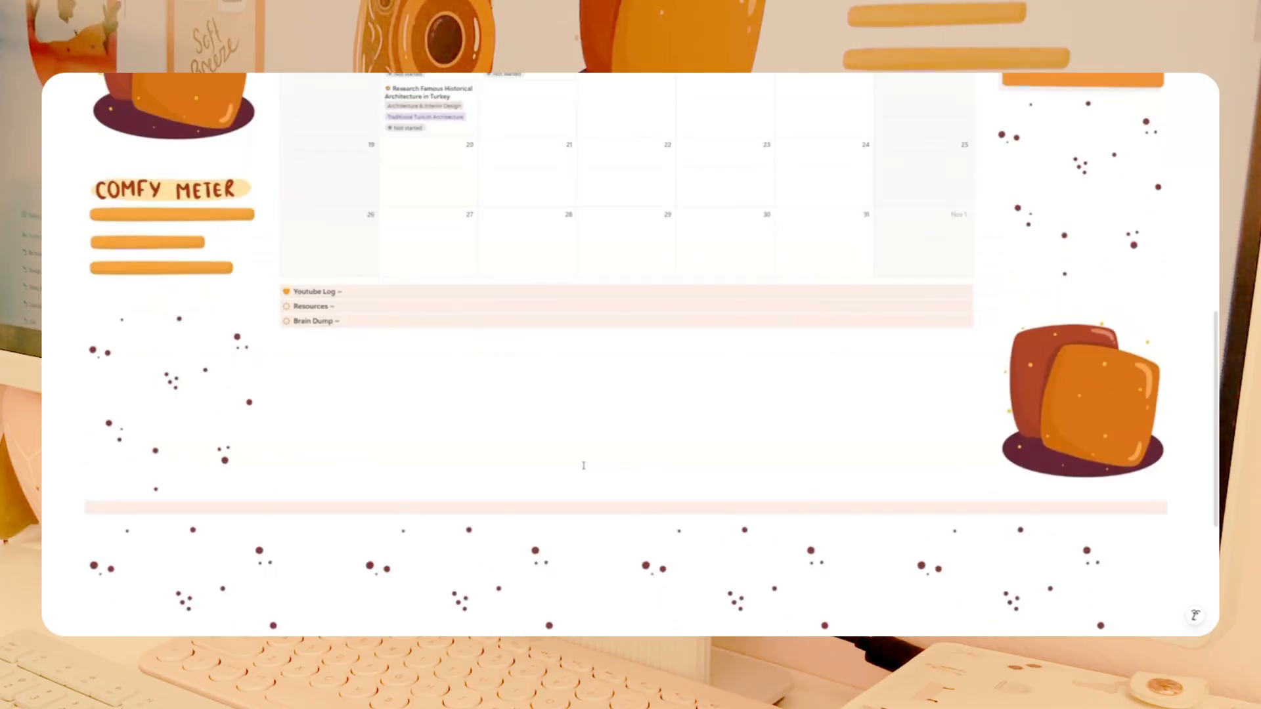
{"action": "scroll", "coordinate": [583, 465], "scroll_direction": "up", "scroll_amount": 4}
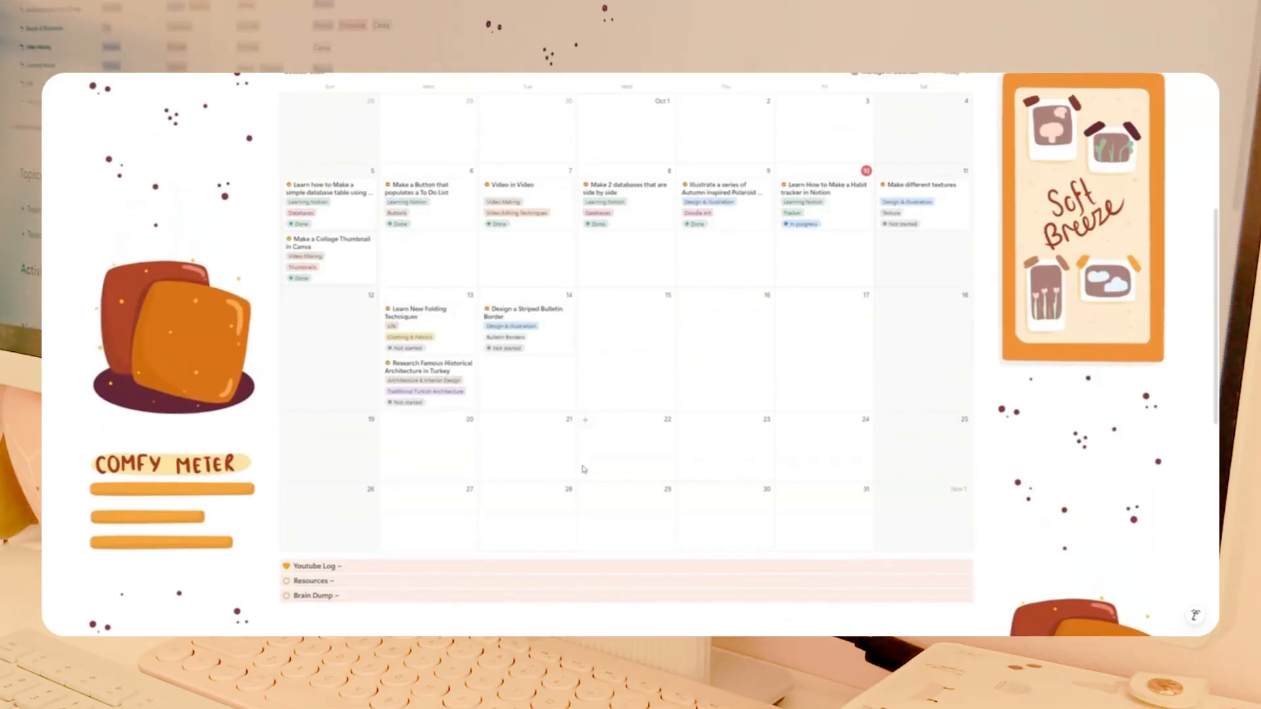
{"action": "scroll", "coordinate": [584, 469], "scroll_direction": "up", "scroll_amount": 10}
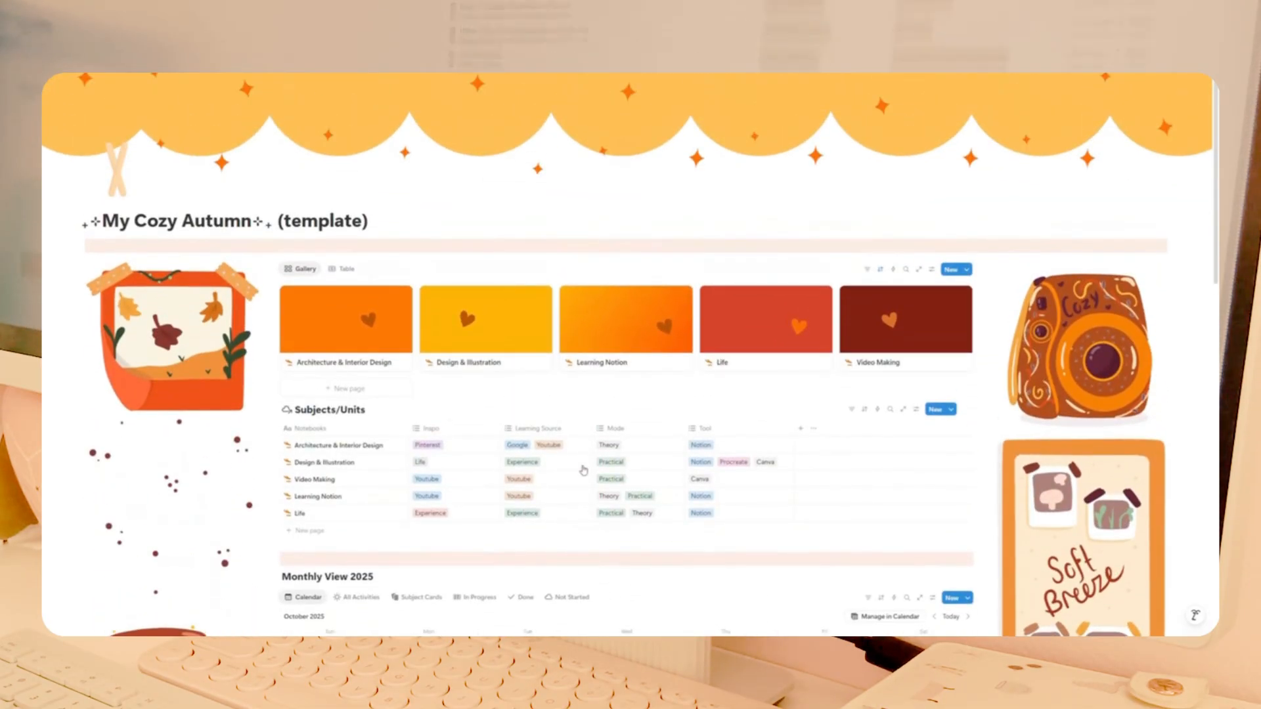
{"action": "scroll", "coordinate": [583, 469], "scroll_direction": "up", "scroll_amount": 1}
{"action": "scroll", "coordinate": [584, 471], "scroll_direction": "down", "scroll_amount": 2}
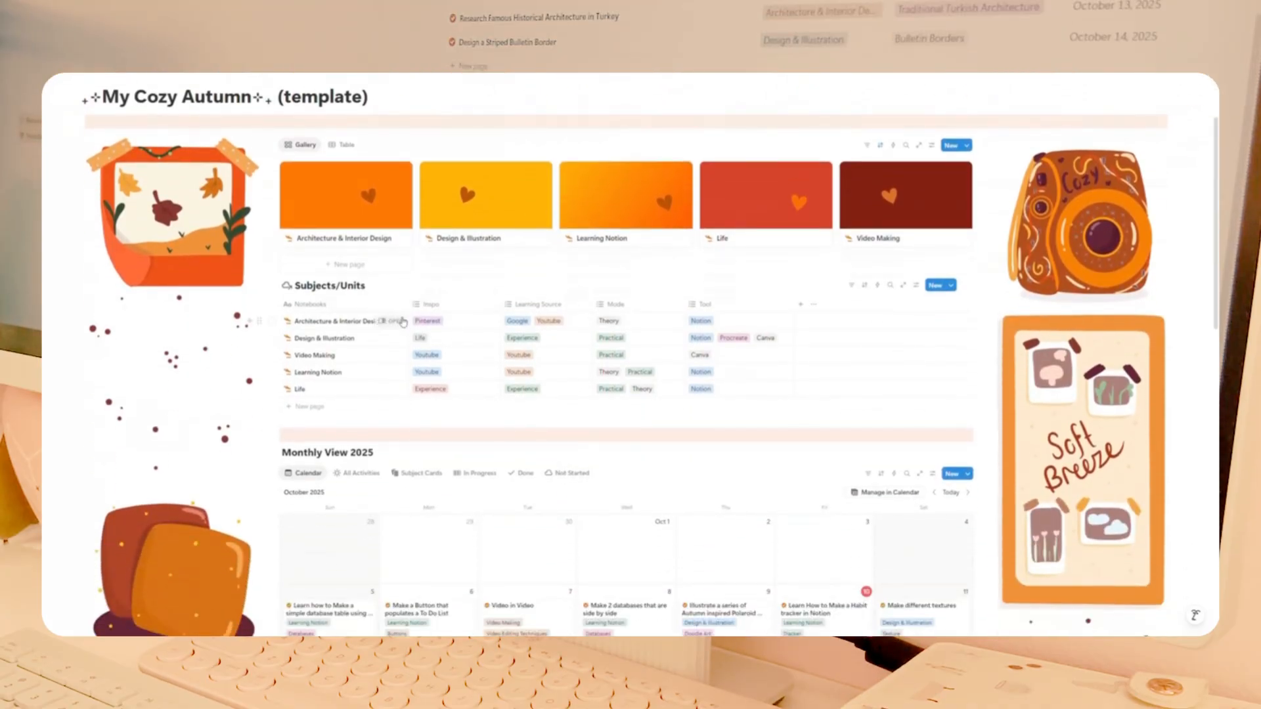
View the Architecture & Interior Design entry from the Subjects/Units table, and review the template's calendar and cover.
{"action": "left_click", "coordinate": [400, 322]}
{"action": "scroll", "coordinate": [960, 473], "scroll_direction": "up", "scroll_amount": 2}
{"action": "left_click", "coordinate": [694, 63]}
{"action": "scroll", "coordinate": [605, 369], "scroll_direction": "down", "scroll_amount": 5}
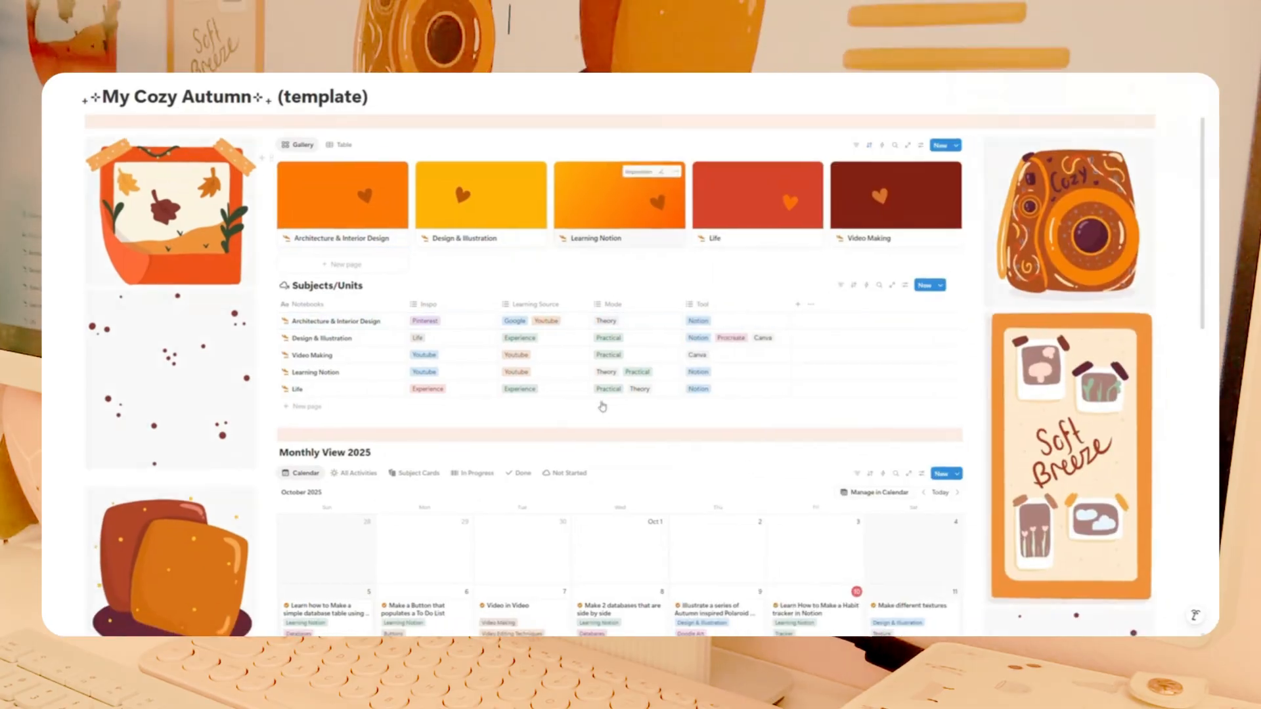
{"action": "scroll", "coordinate": [718, 419], "scroll_direction": "down", "scroll_amount": 2}
{"action": "scroll", "coordinate": [715, 421], "scroll_direction": "up", "scroll_amount": 3}
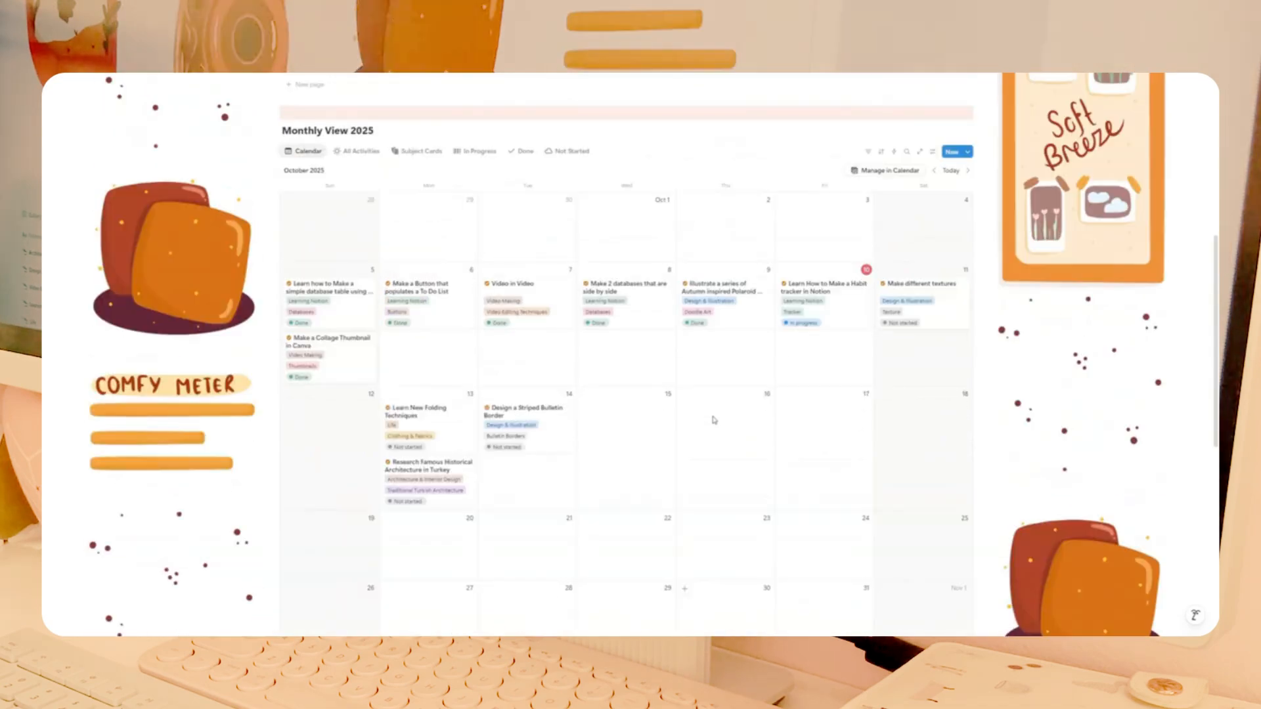
{"action": "scroll", "coordinate": [715, 421], "scroll_direction": "up", "scroll_amount": 5}
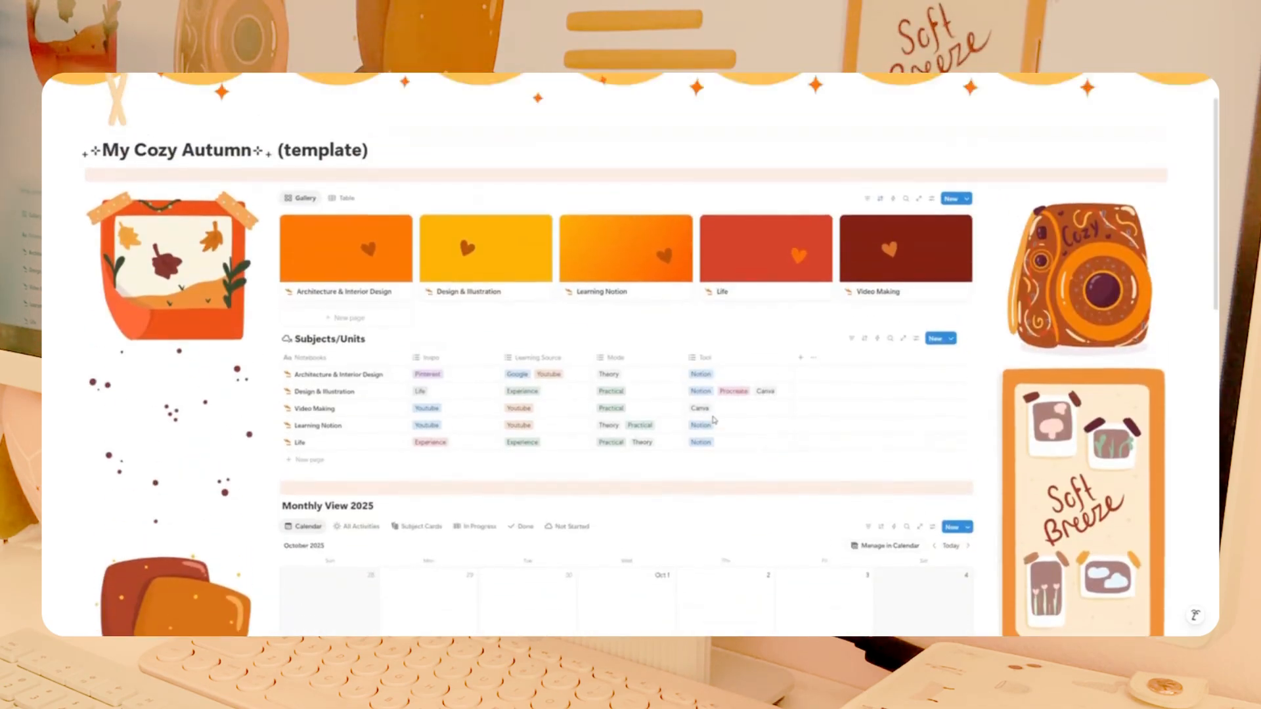
{"action": "scroll", "coordinate": [714, 421], "scroll_direction": "up", "scroll_amount": 2}
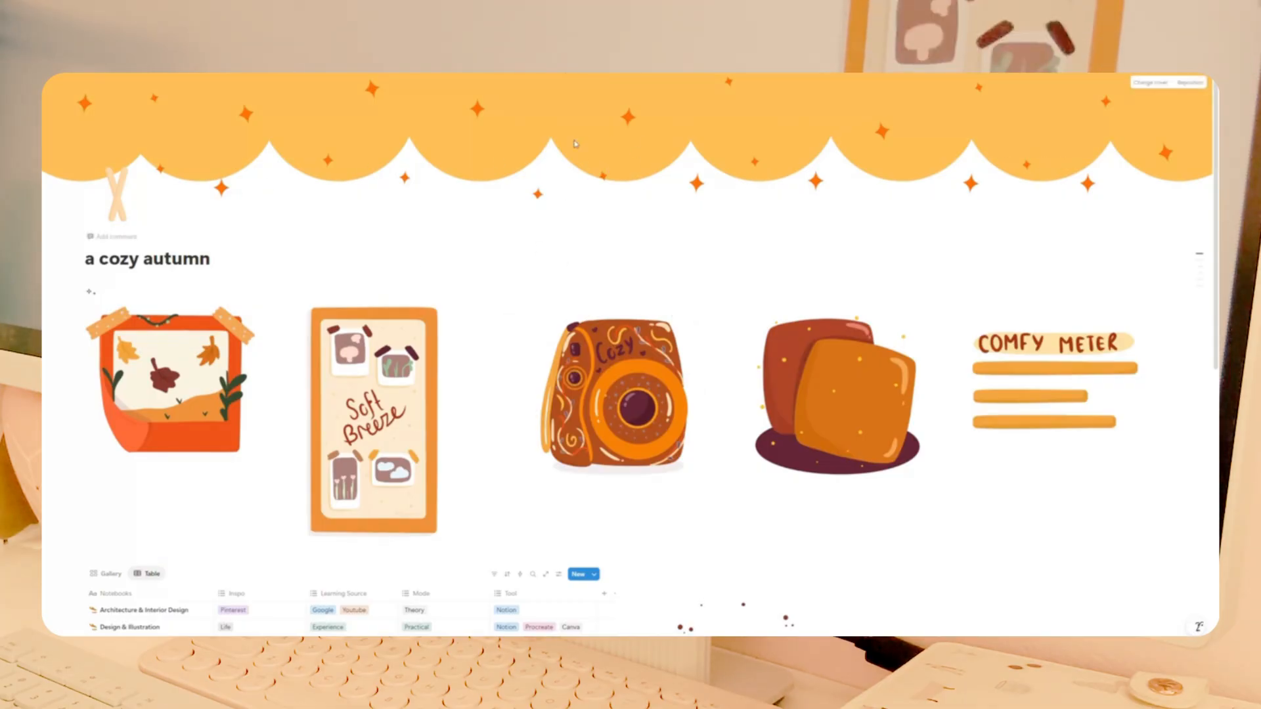
Show the icon choices for the "a cozy autumn" page and the page comment field under its title.
{"action": "left_click", "coordinate": [125, 201]}
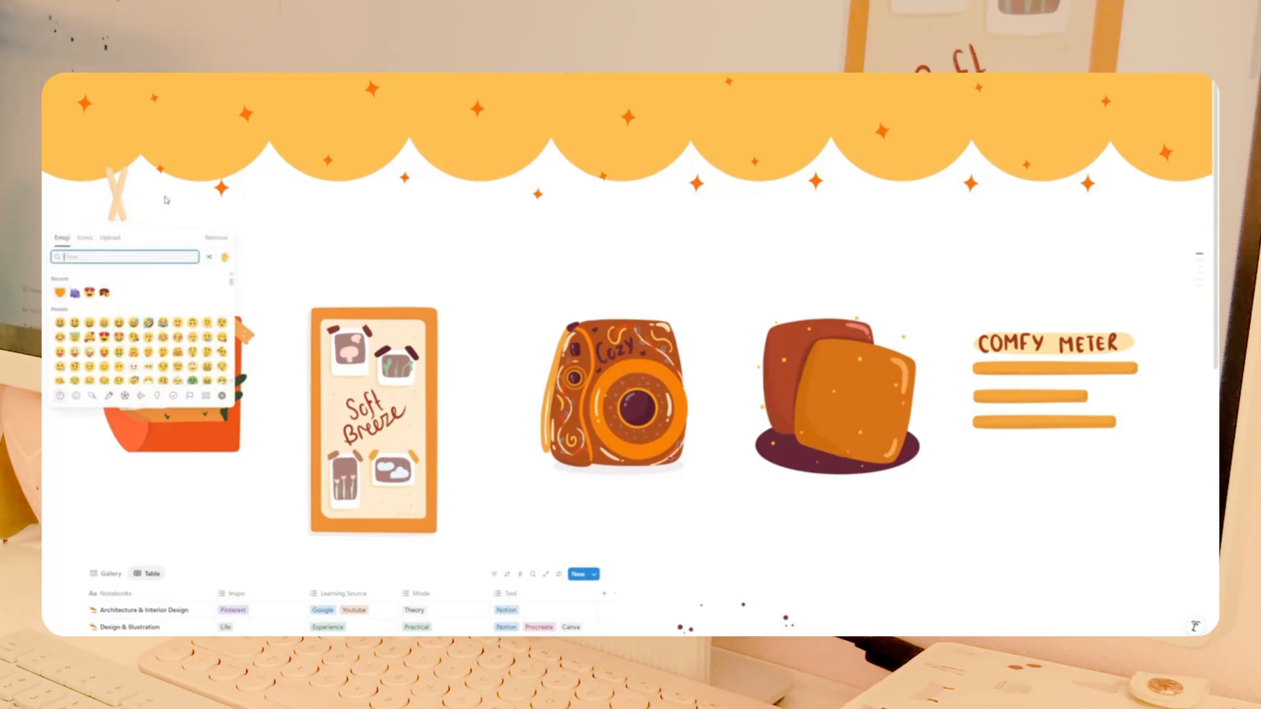
{"action": "left_click", "coordinate": [207, 202]}
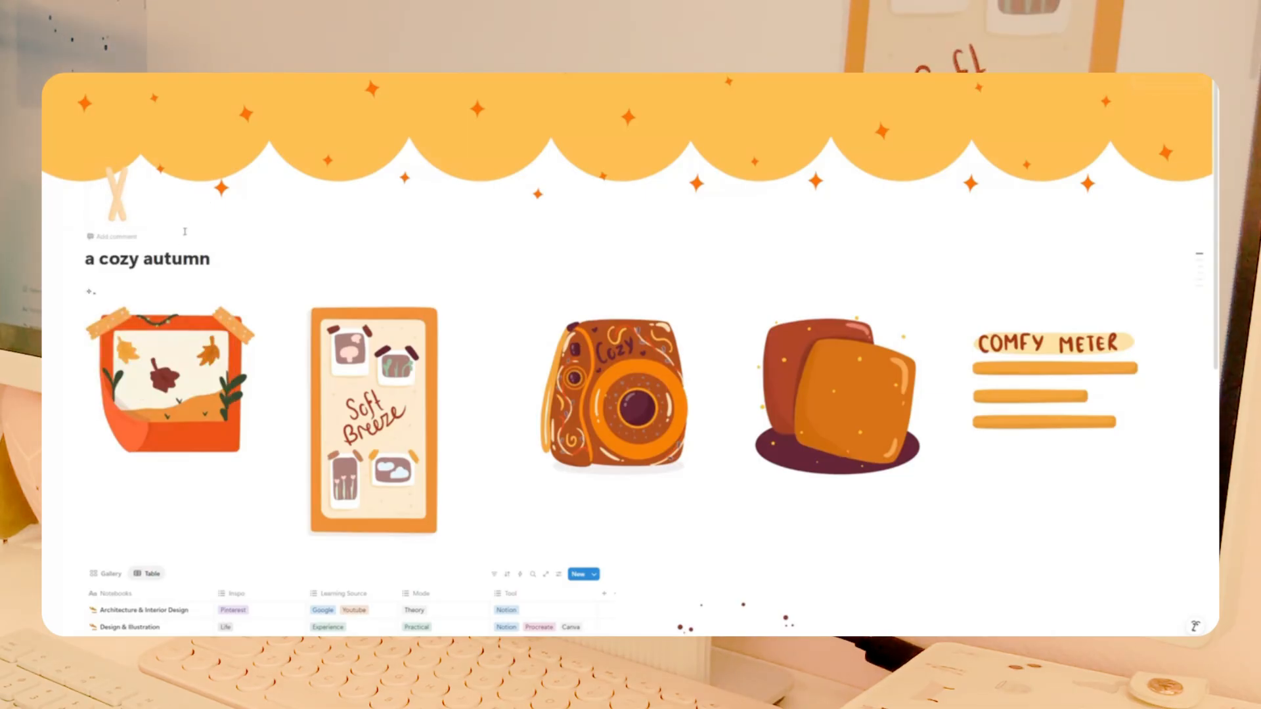
{"action": "left_click", "coordinate": [125, 238]}
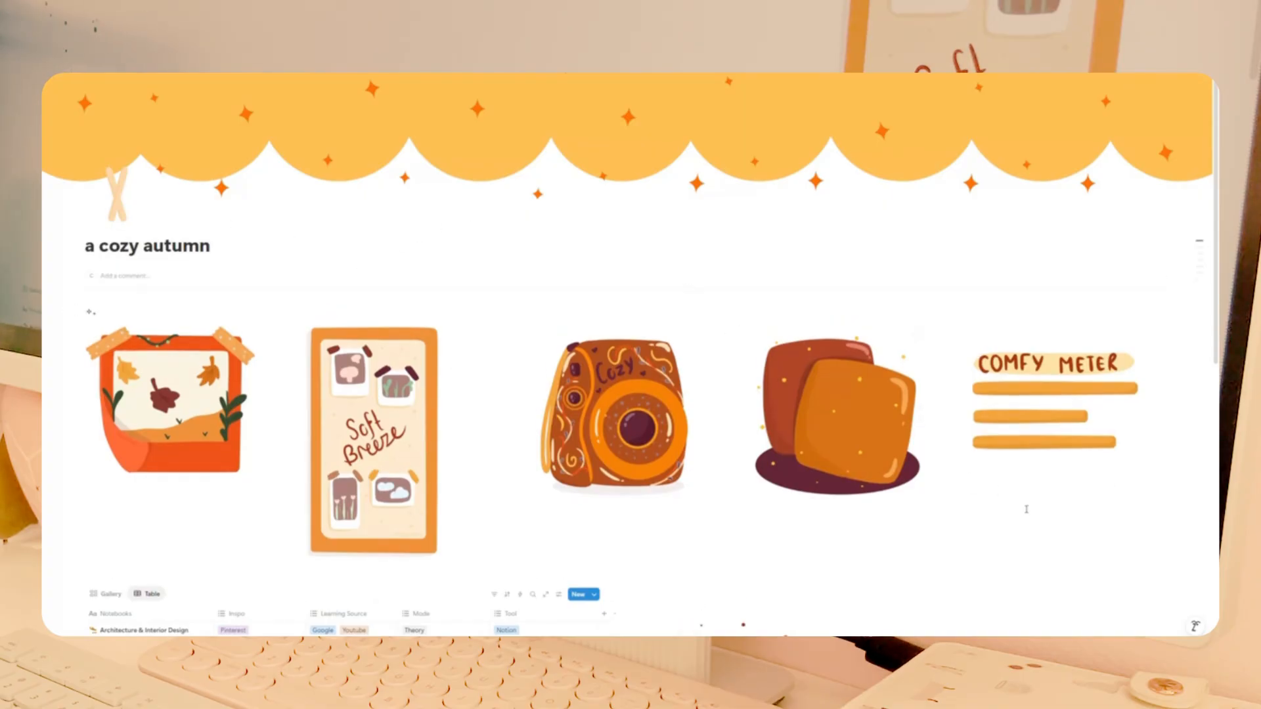
Turn off page discussions in the page's customization settings.
{"action": "left_click", "coordinate": [1199, 81]}
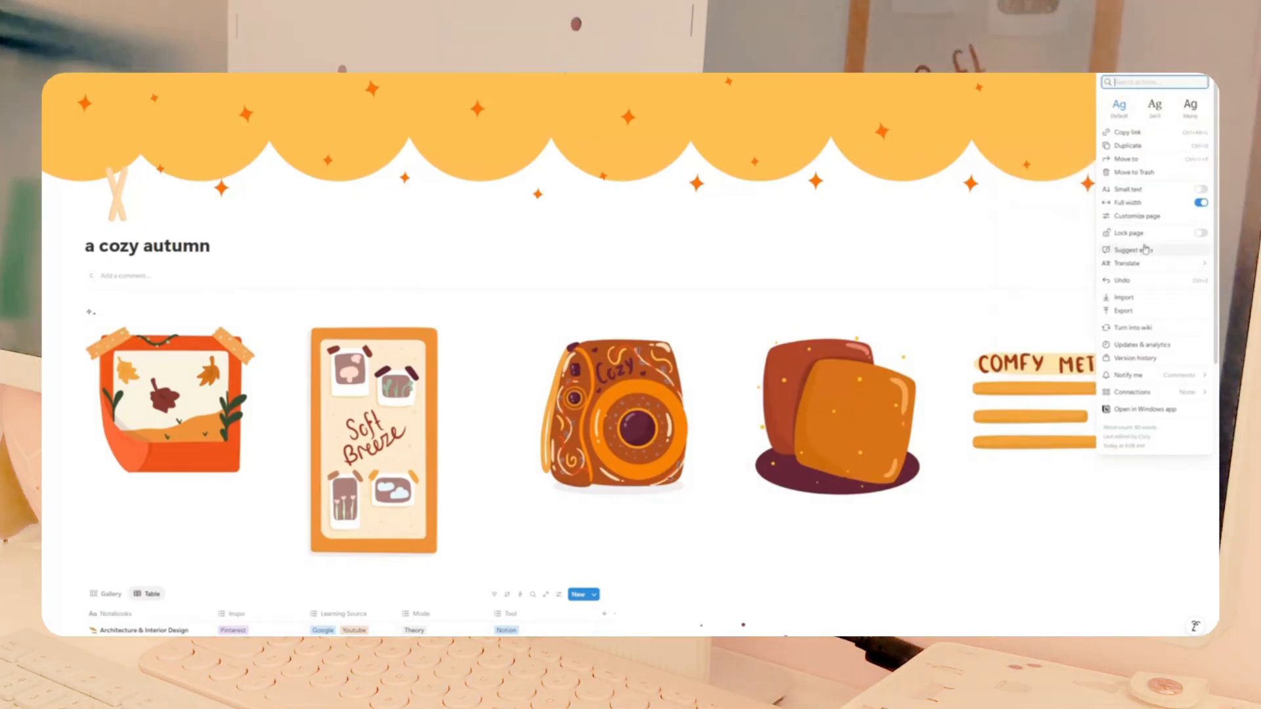
{"action": "left_click", "coordinate": [1142, 216]}
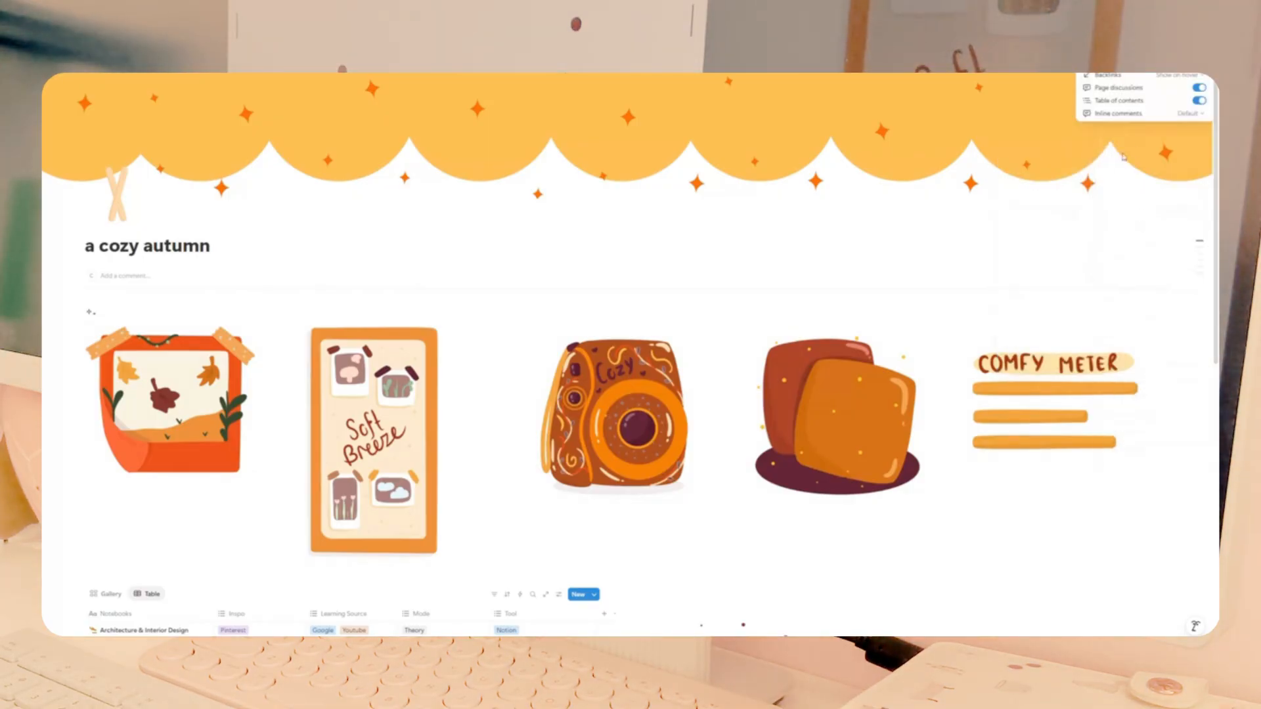
{"action": "left_click", "coordinate": [1200, 88]}
{"action": "left_click", "coordinate": [89, 263]}
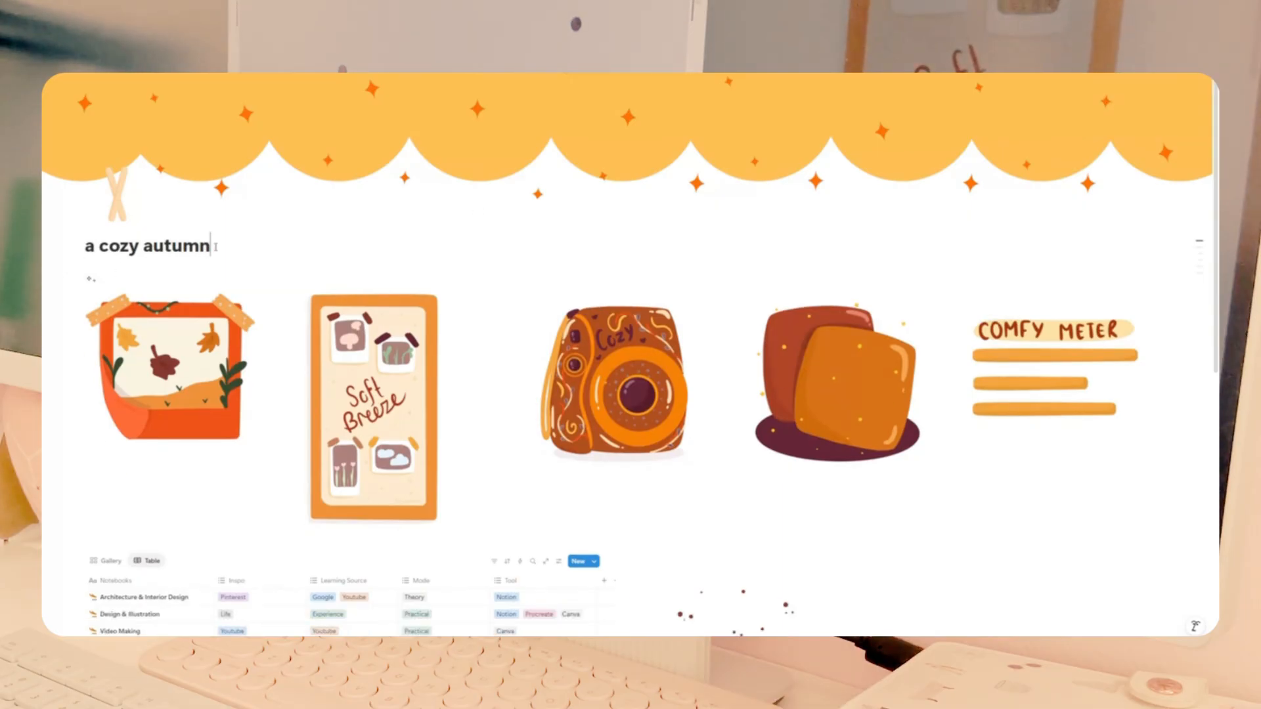
Replace the page title with "My Cozy Autumn".
{"action": "left_click_drag", "start_coordinate": [215, 247], "coordinate": [94, 247]}
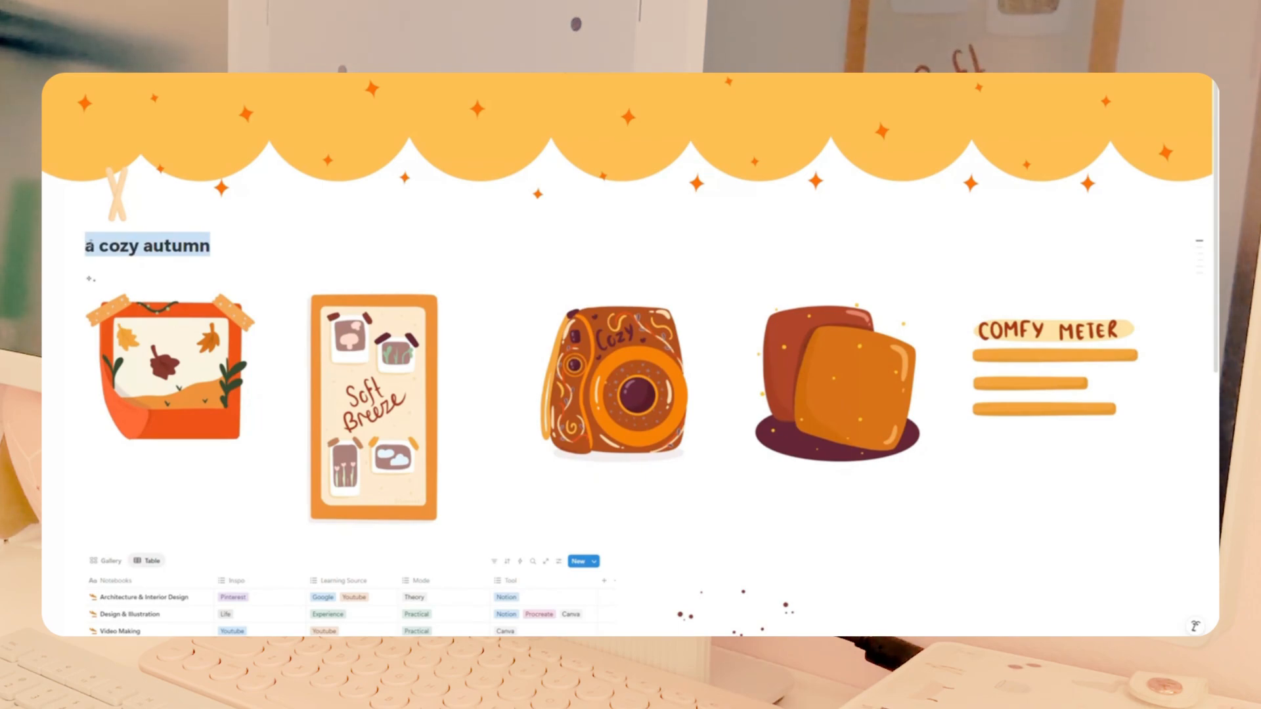
{"action": "key", "text": "Caps_Lock"}
{"action": "type", "text": "My Cozy"}
{"action": "key", "text": "Caps_Lock"}
{"action": "type", "text": "Au"}
{"action": "key", "text": "Caps_Lock"}
{"action": "type", "text": "tumn"}
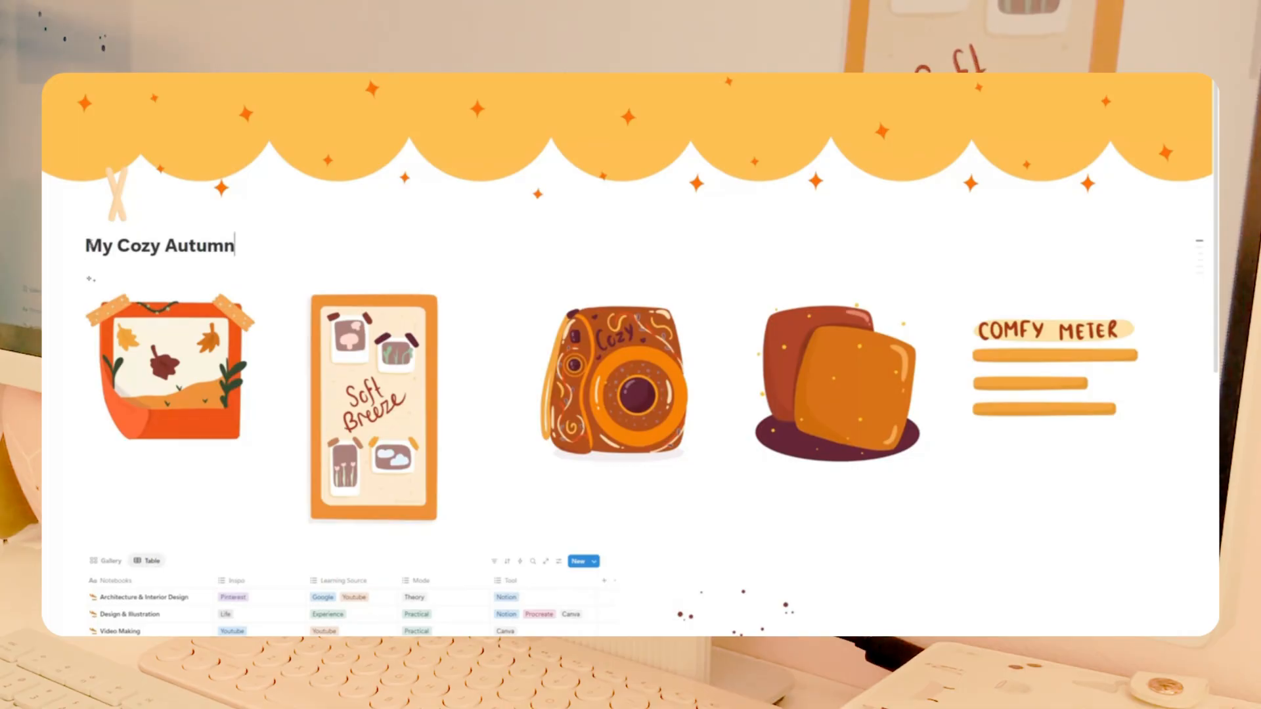
Add a tilde to both ends of the page title so it reads "~My Cozy Autumn~".
{"action": "left_click", "coordinate": [241, 249]}
{"action": "type", "text": "~"}
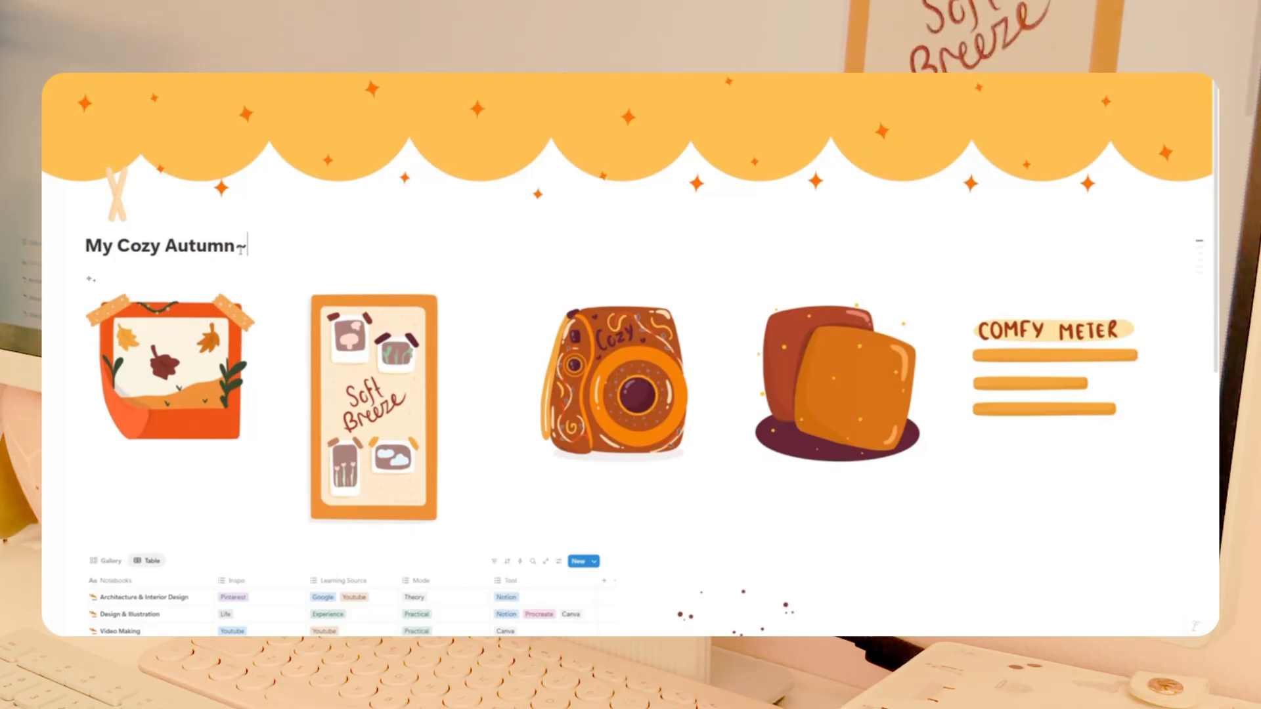
{"action": "left_click", "coordinate": [88, 245]}
{"action": "type", "text": "~"}
Cut the sparkle symbols "⊹₊" from the heading line below the page title.
{"action": "left_click_drag", "start_coordinate": [102, 280], "coordinate": [88, 279]}
{"action": "key", "text": "cmd+c"}
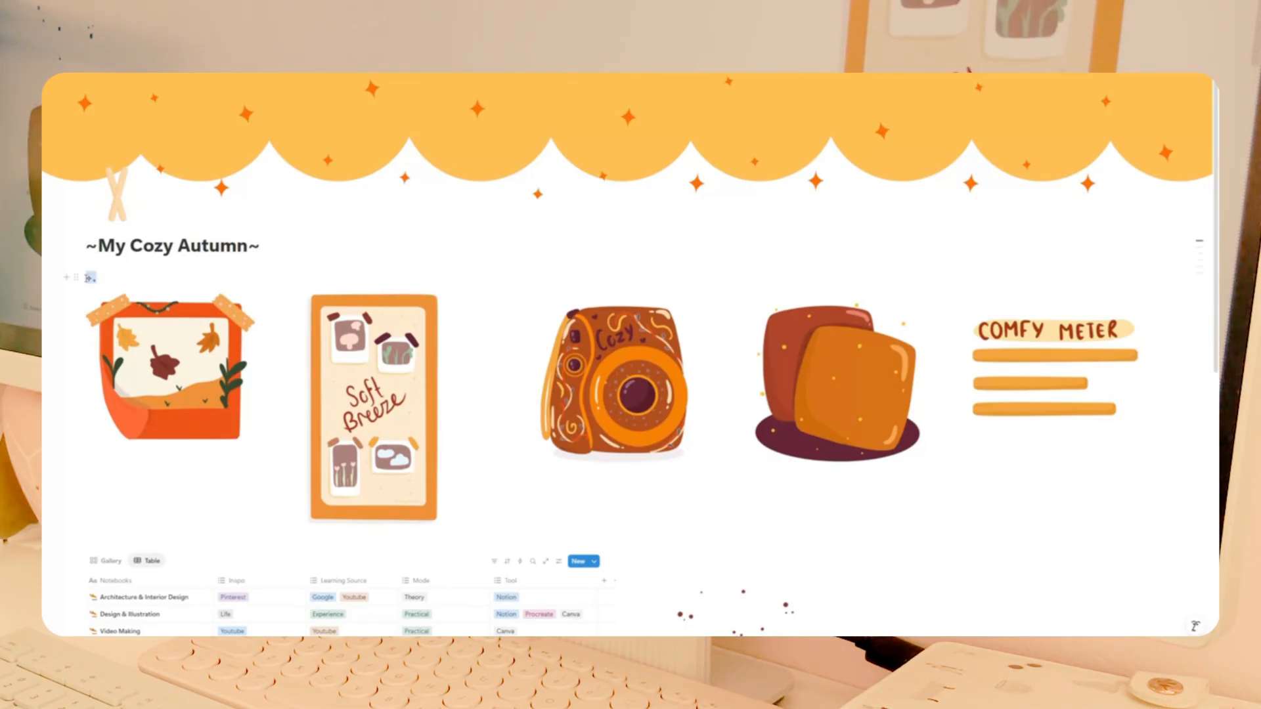
{"action": "right_click", "coordinate": [88, 278]}
{"action": "left_click", "coordinate": [111, 313]}
Paste the sparkle symbols "⊹₊" after "Autumn" and before "My" in the page title, removing the tilde after "Autumn".
{"action": "left_click", "coordinate": [249, 246]}
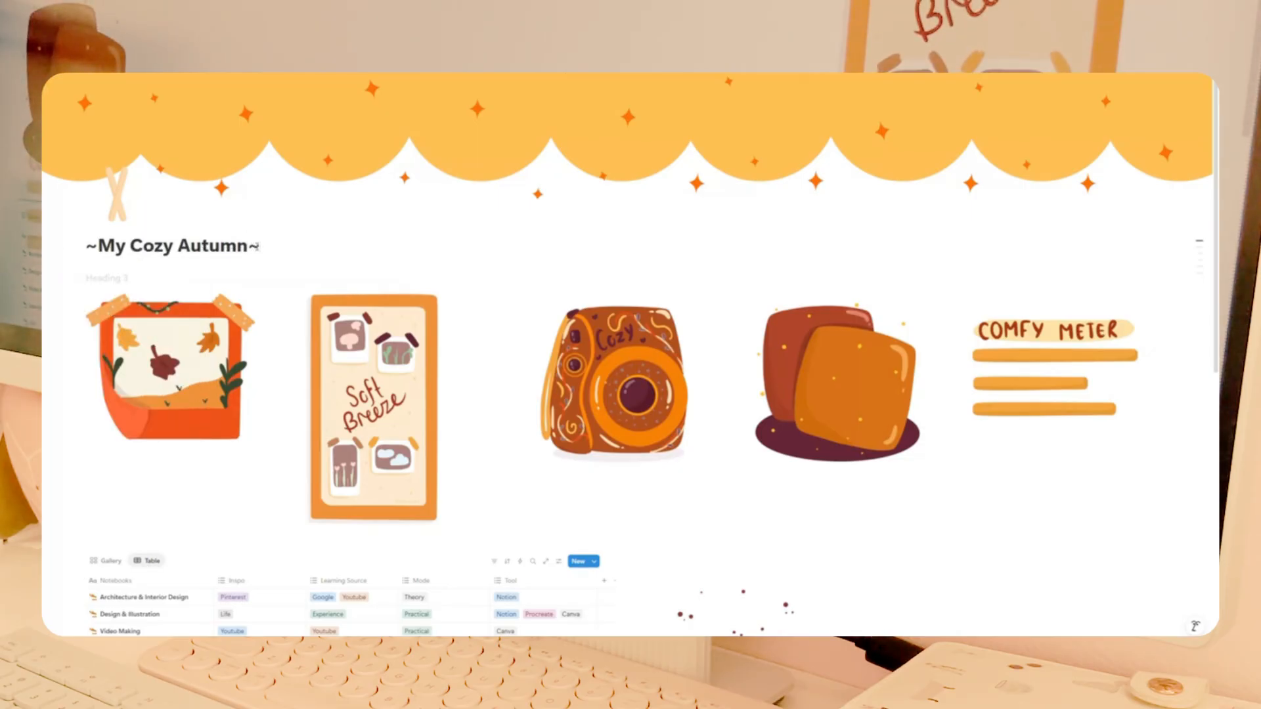
{"action": "right_click", "coordinate": [260, 247]}
{"action": "left_click", "coordinate": [275, 336]}
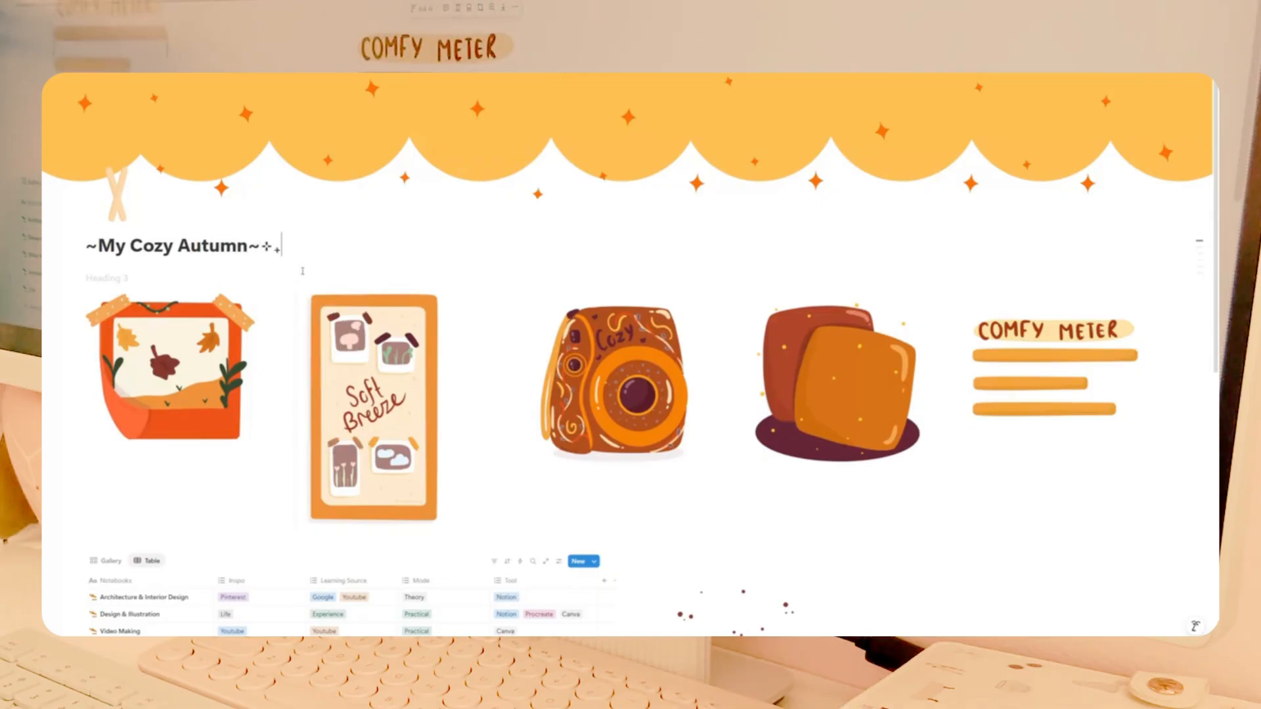
{"action": "right_click", "coordinate": [270, 250]}
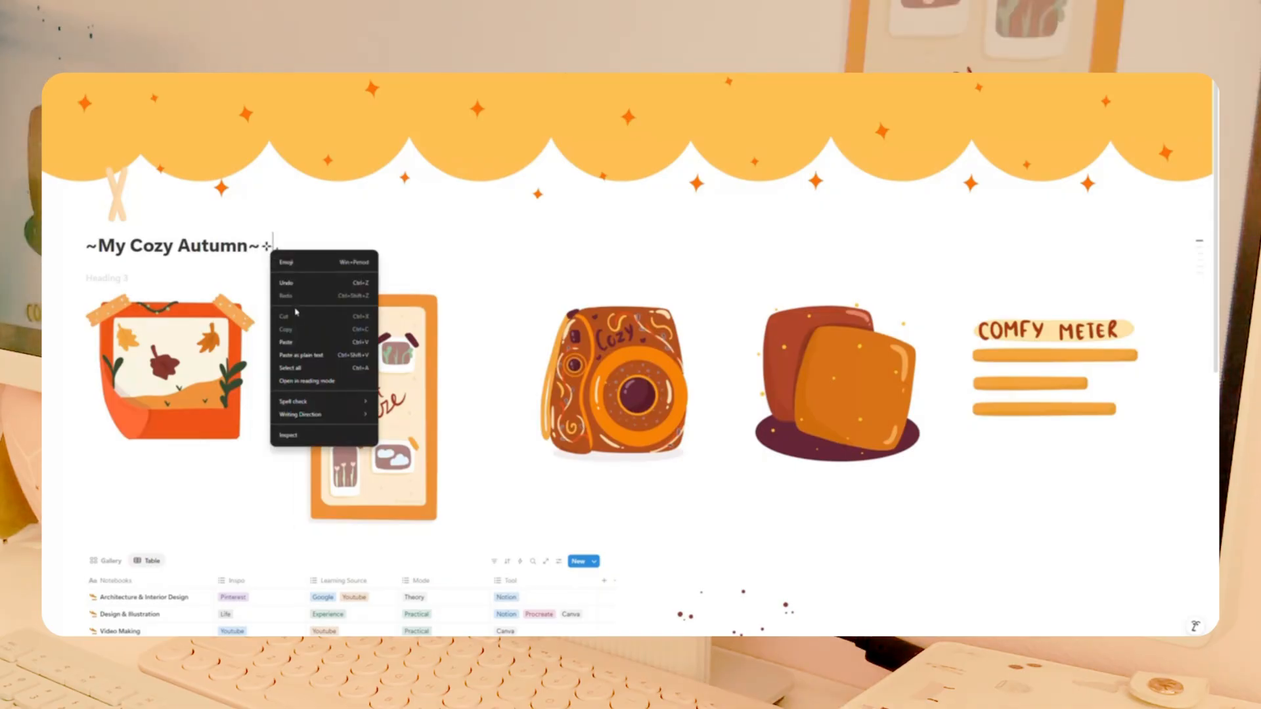
{"action": "left_click", "coordinate": [289, 343]}
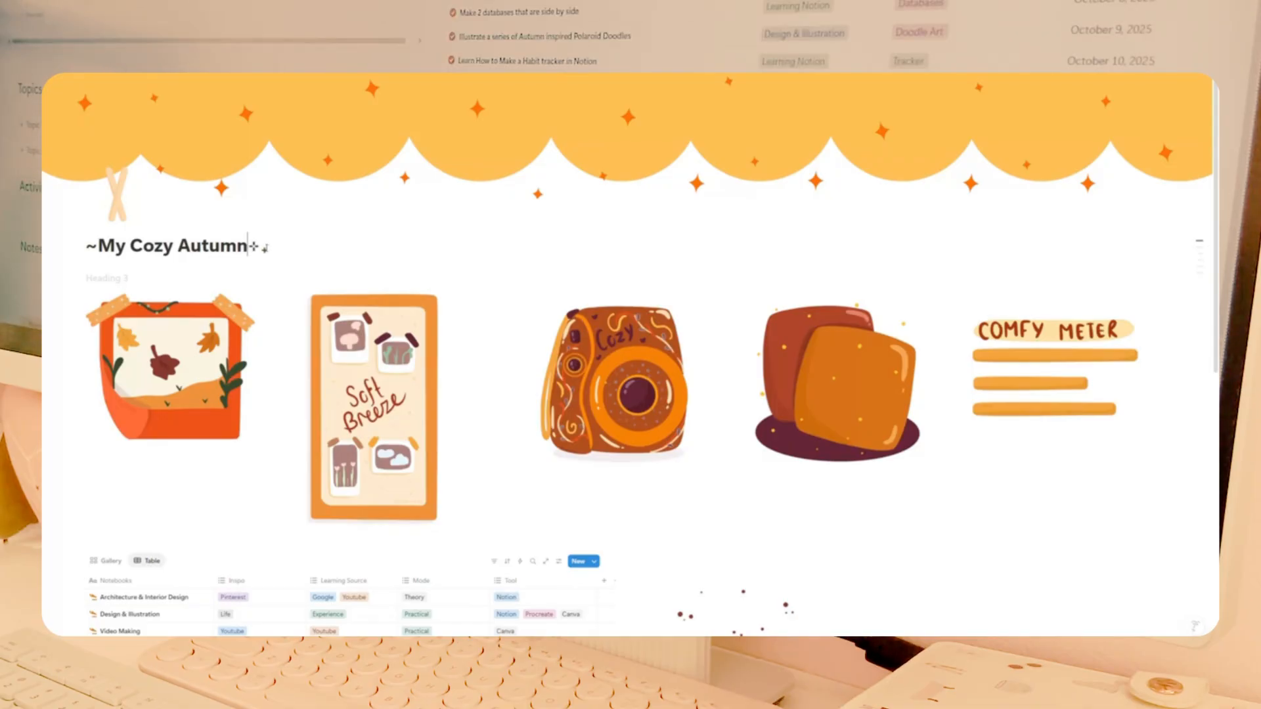
{"action": "right_click", "coordinate": [97, 245]}
{"action": "left_click", "coordinate": [129, 345]}
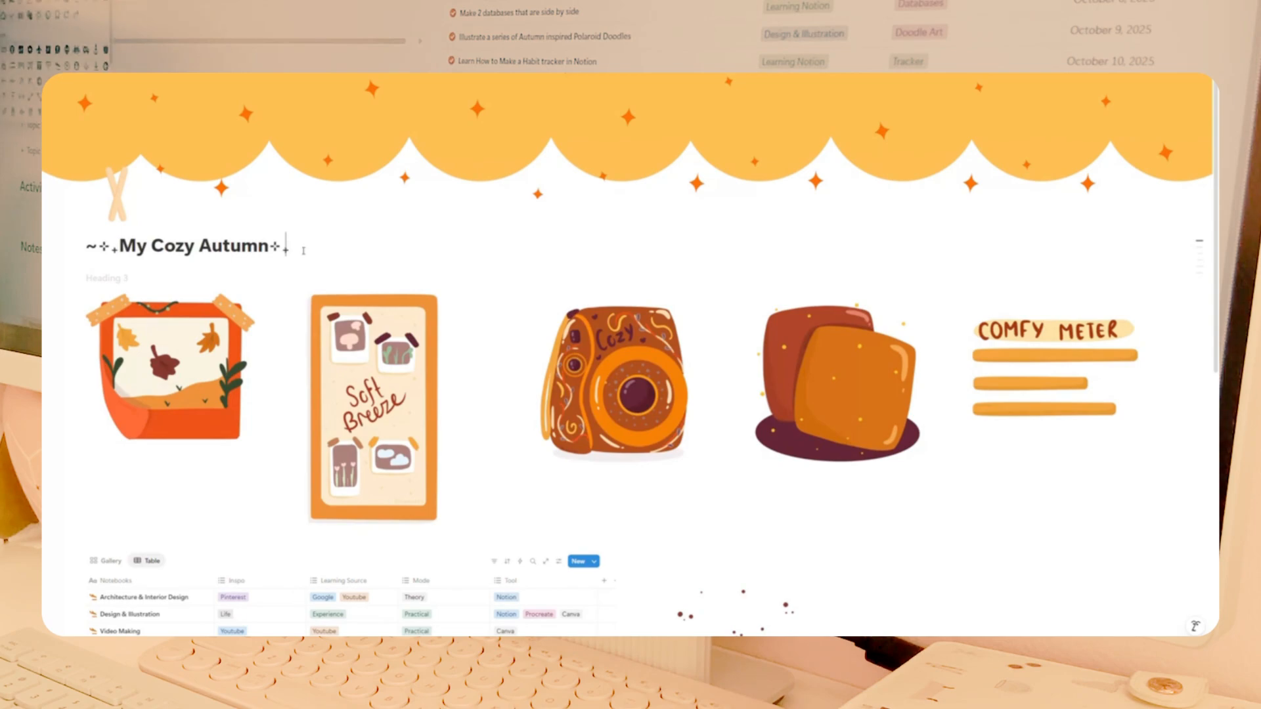
Place the title's tildes outside the sparkle symbols so it reads "~⊹₊My Cozy Autumn⊹₊~".
{"action": "key", "text": "Home"}
{"action": "key", "text": "Delete"}
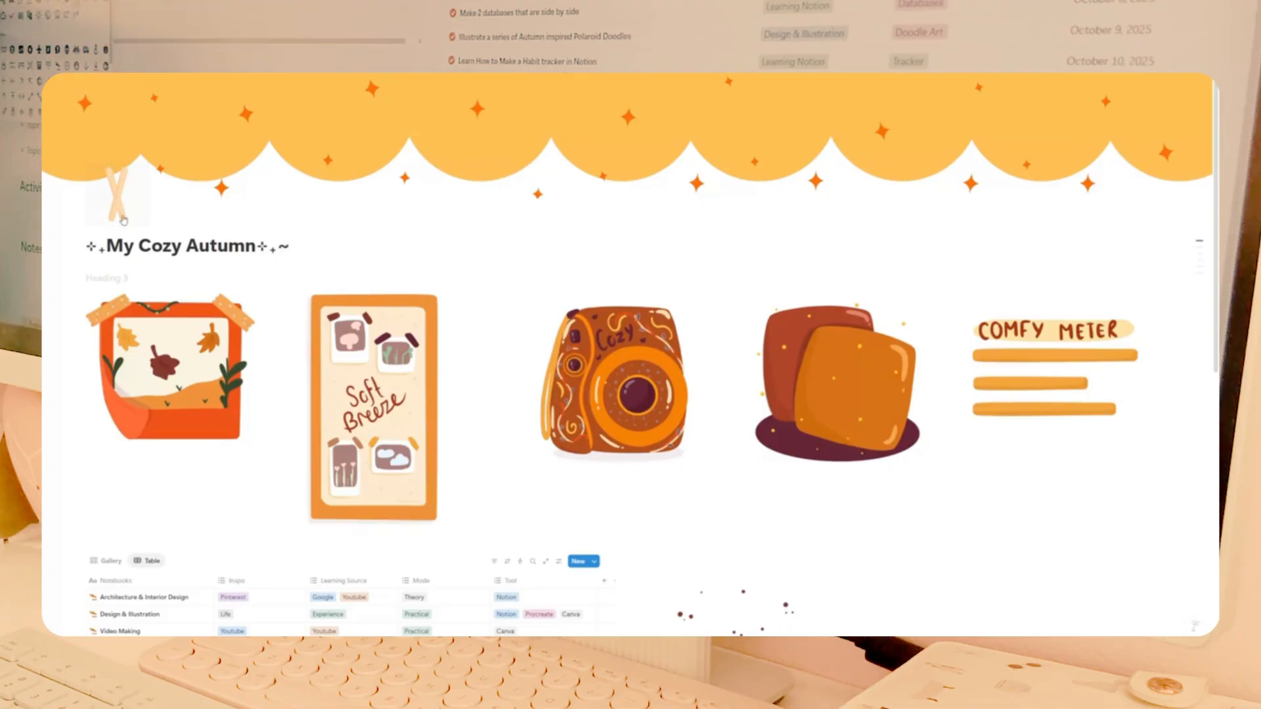
{"action": "left_click", "coordinate": [87, 246]}
{"action": "type", "text": "~"}
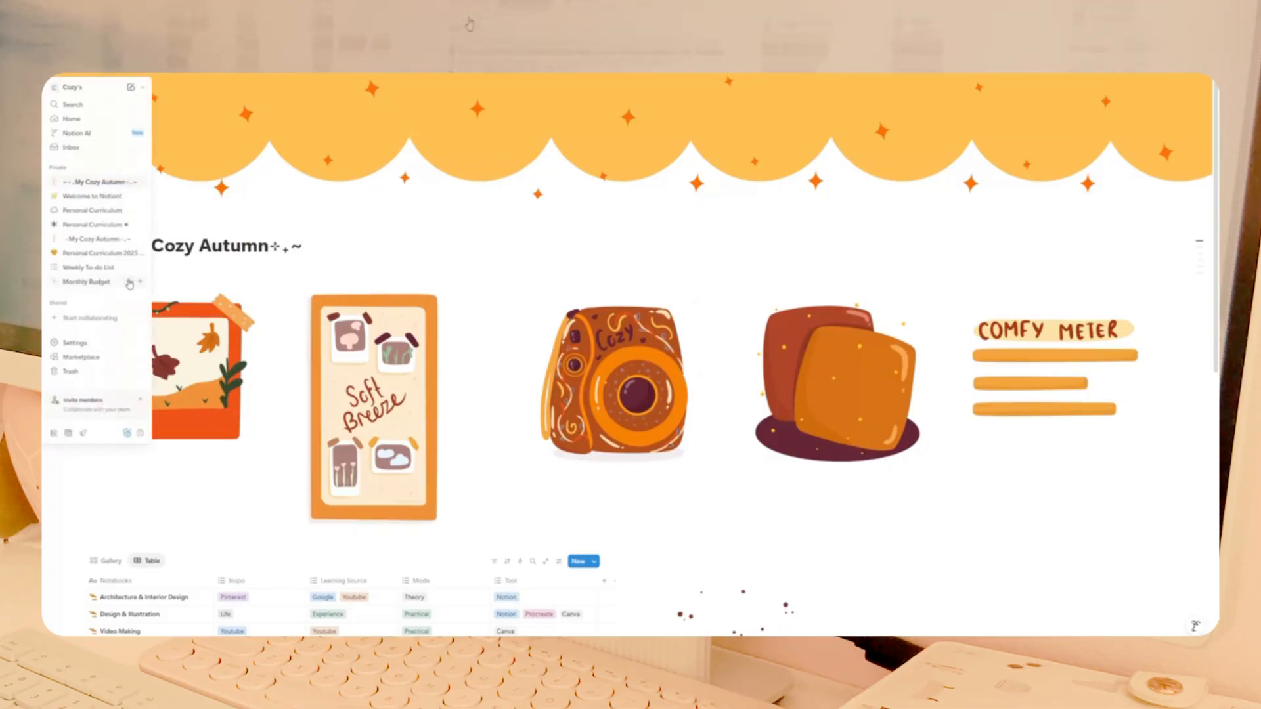
Delete the leftover heading block directly below the page title.
{"action": "left_click", "coordinate": [75, 276]}
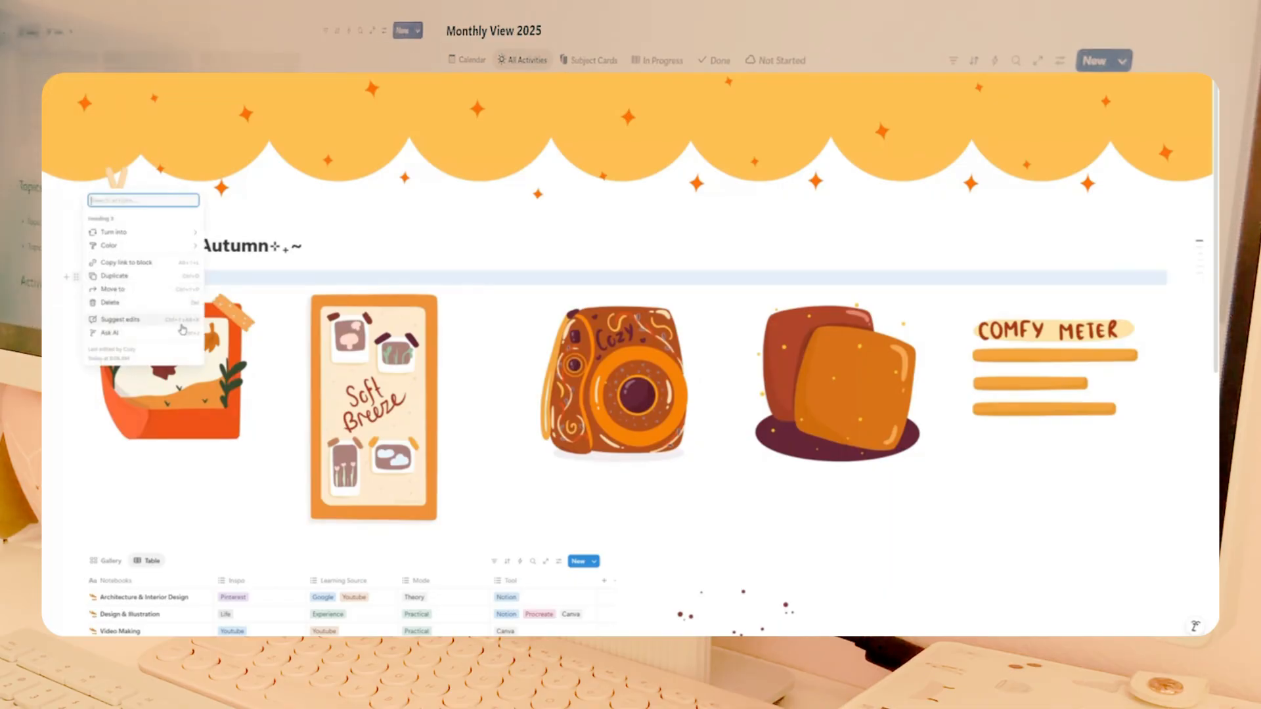
{"action": "key", "text": "Delete"}
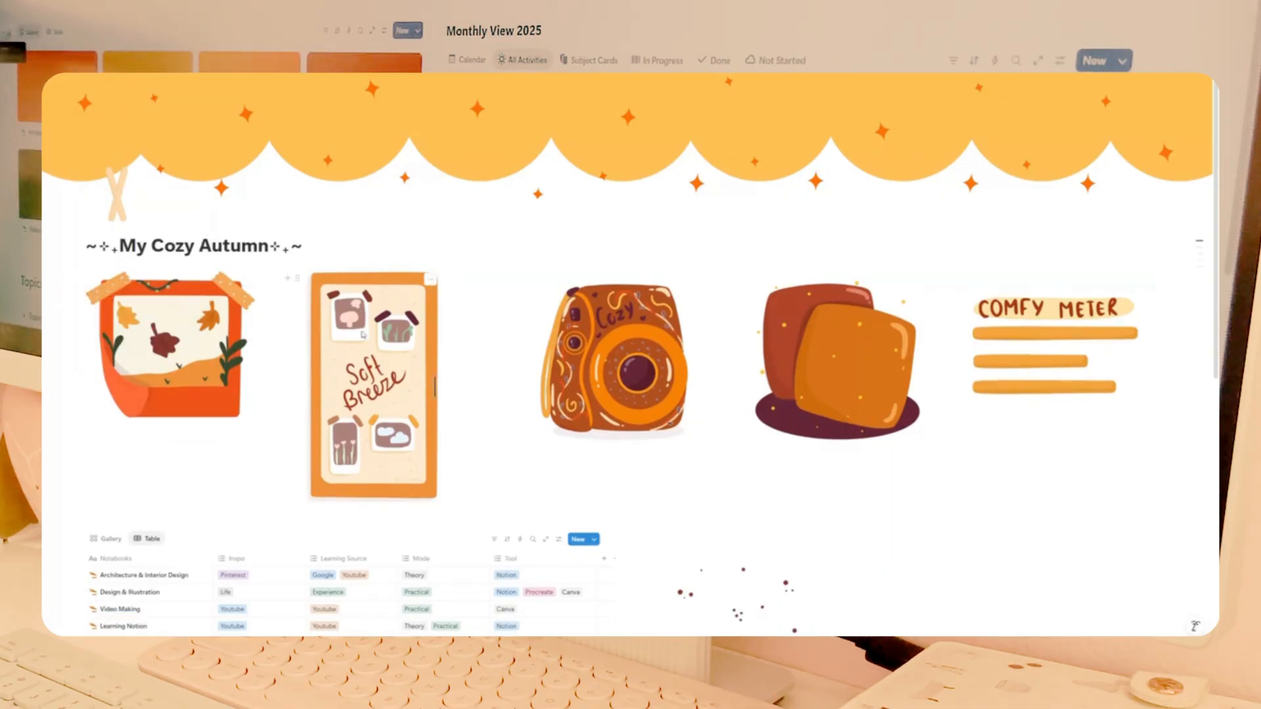
Move the "Soft Breeze" board picture to the end of the picture row, after the Comfy Meter.
{"action": "scroll", "coordinate": [944, 352], "scroll_direction": "down", "scroll_amount": 5}
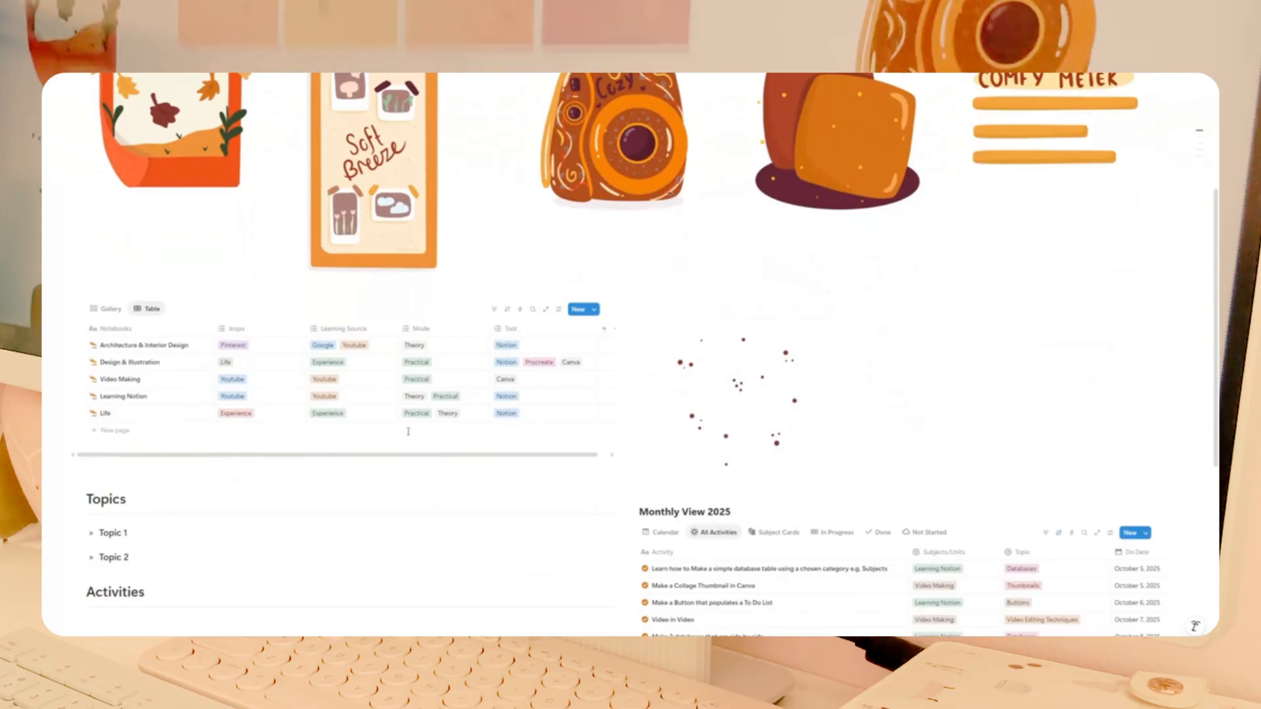
{"action": "scroll", "coordinate": [394, 408], "scroll_direction": "down", "scroll_amount": 3}
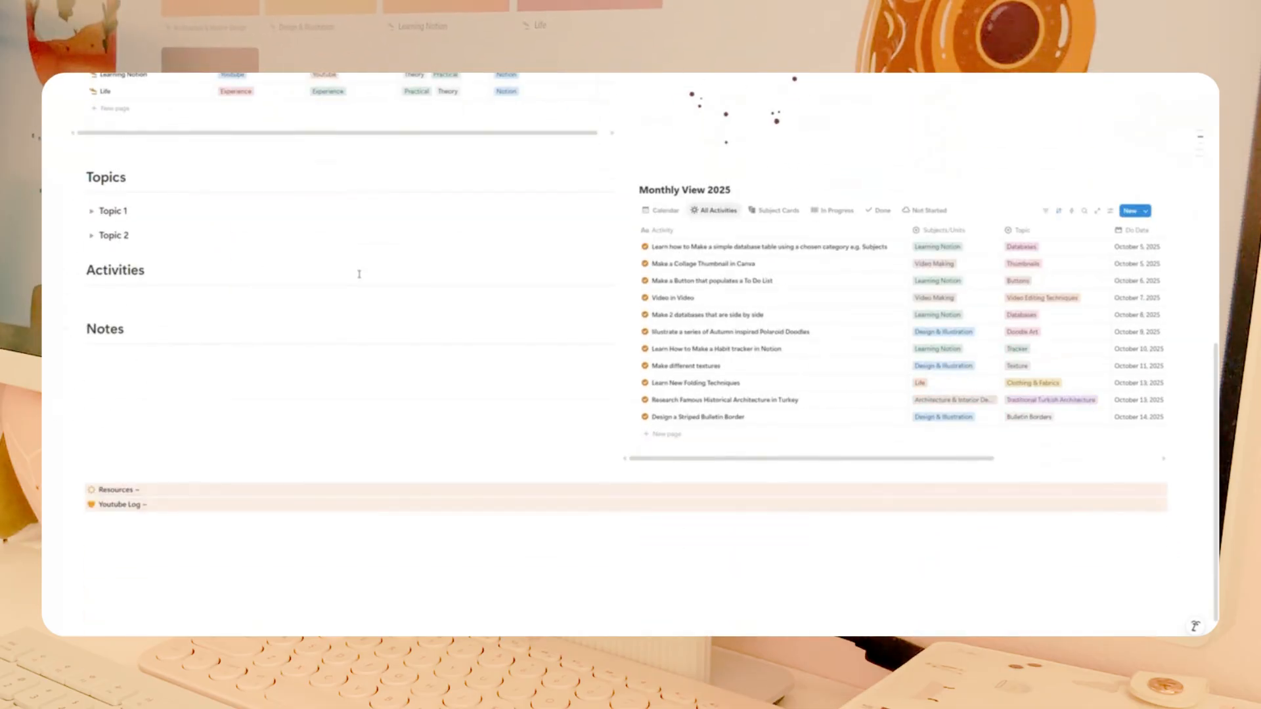
{"action": "scroll", "coordinate": [473, 460], "scroll_direction": "down", "scroll_amount": 1}
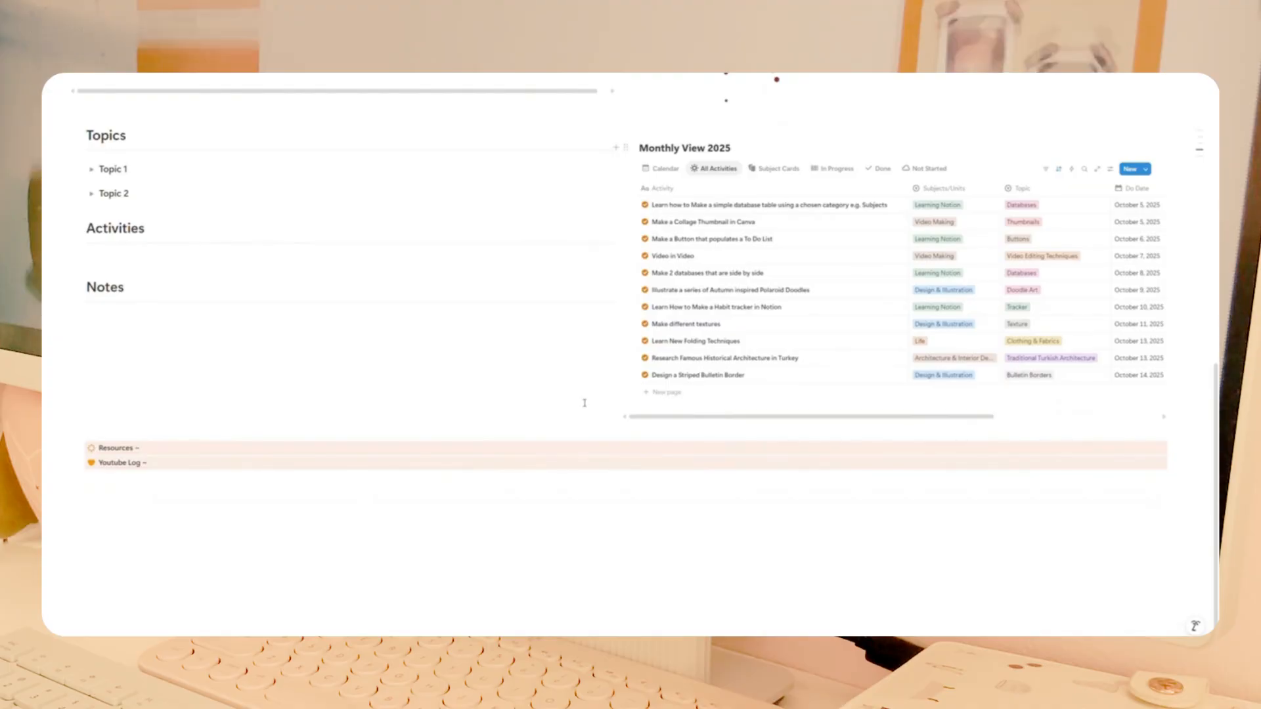
{"action": "scroll", "coordinate": [663, 400], "scroll_direction": "up", "scroll_amount": 10}
{"action": "scroll", "coordinate": [546, 372], "scroll_direction": "up", "scroll_amount": 1}
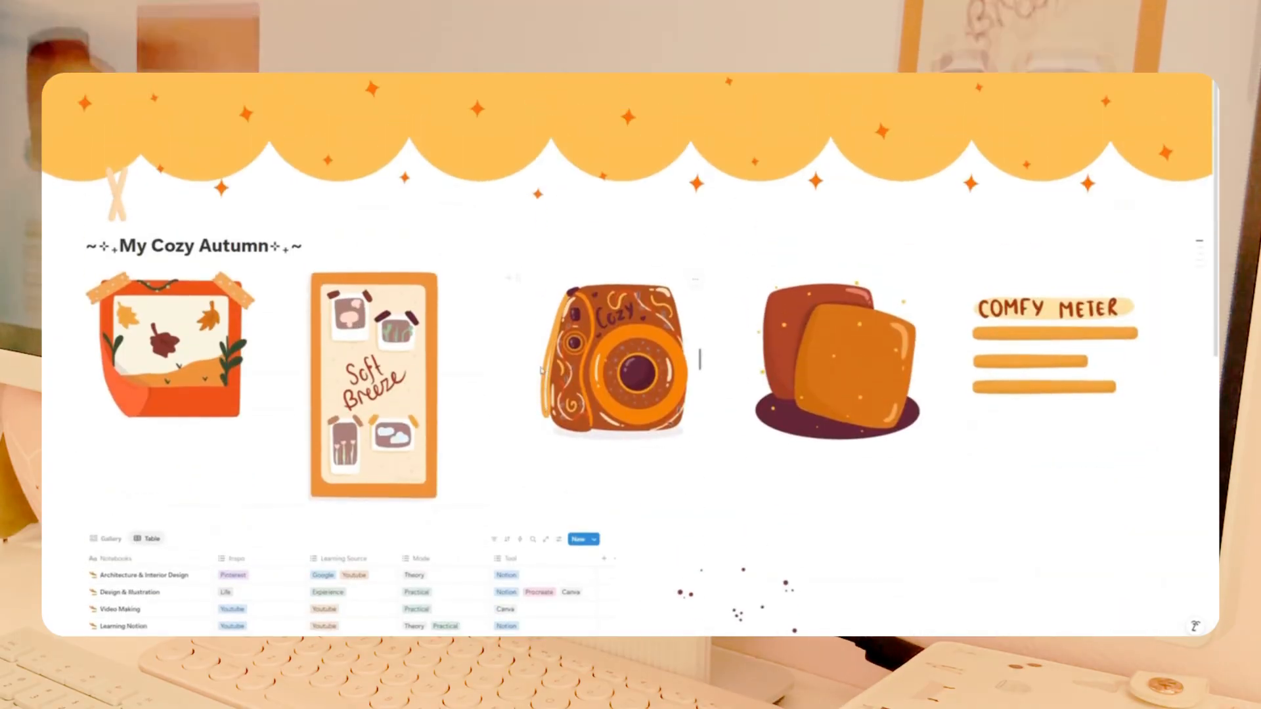
{"action": "left_click_drag", "start_coordinate": [367, 349], "coordinate": [1038, 358]}
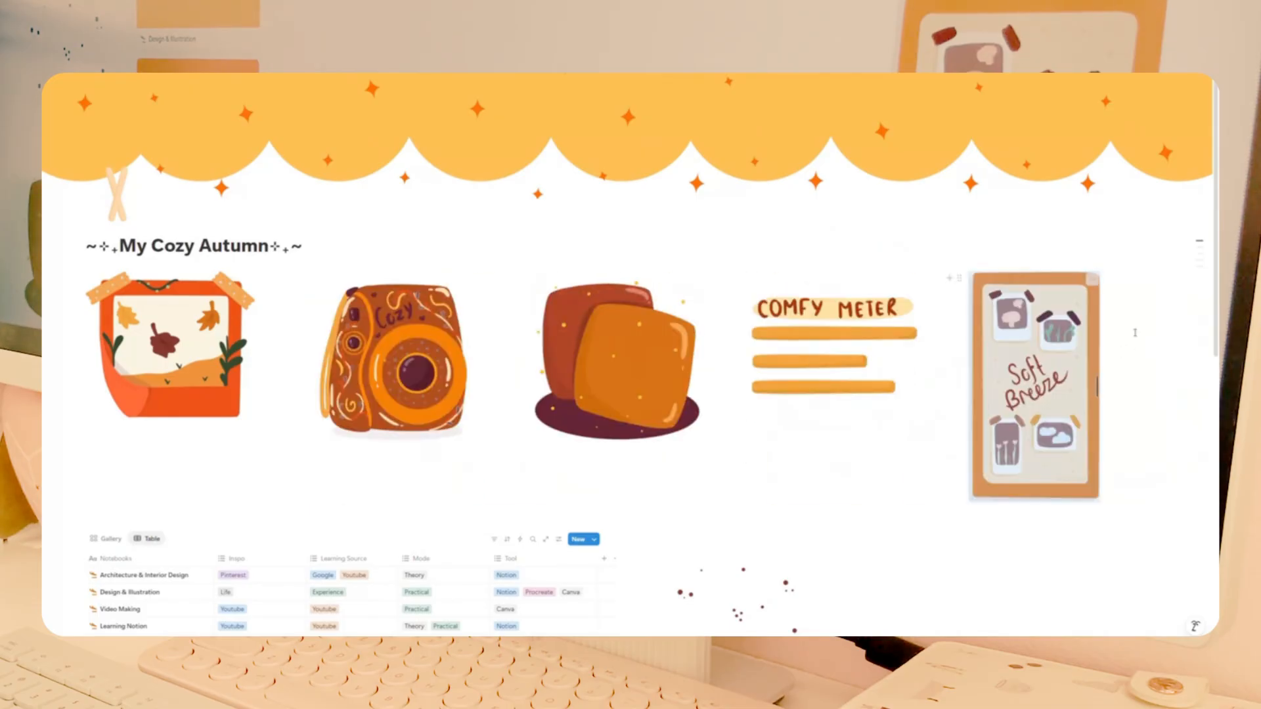
{"action": "left_click", "coordinate": [1162, 352]}
Stack the camera picture above the "Soft Breeze" board in the last column and enlarge the board to roughly the camera's width.
{"action": "scroll", "coordinate": [917, 358], "scroll_direction": "down", "scroll_amount": 2}
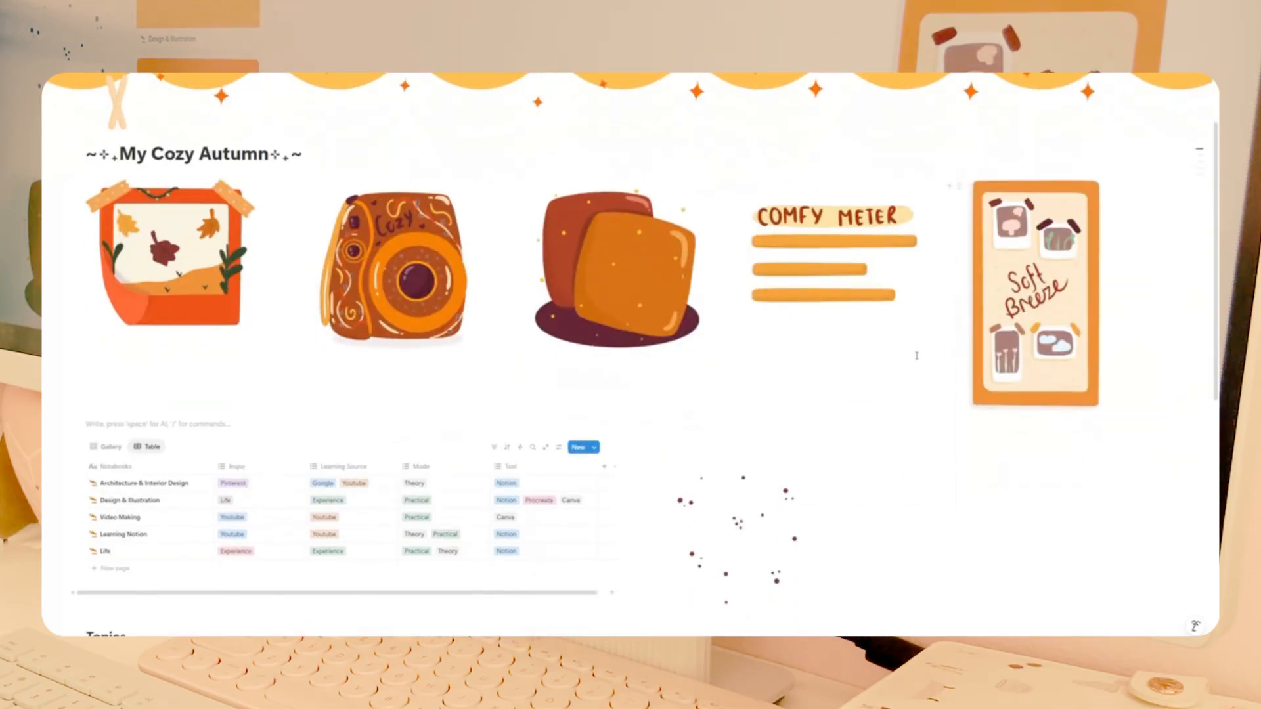
{"action": "left_click_drag", "start_coordinate": [406, 276], "coordinate": [1051, 182]}
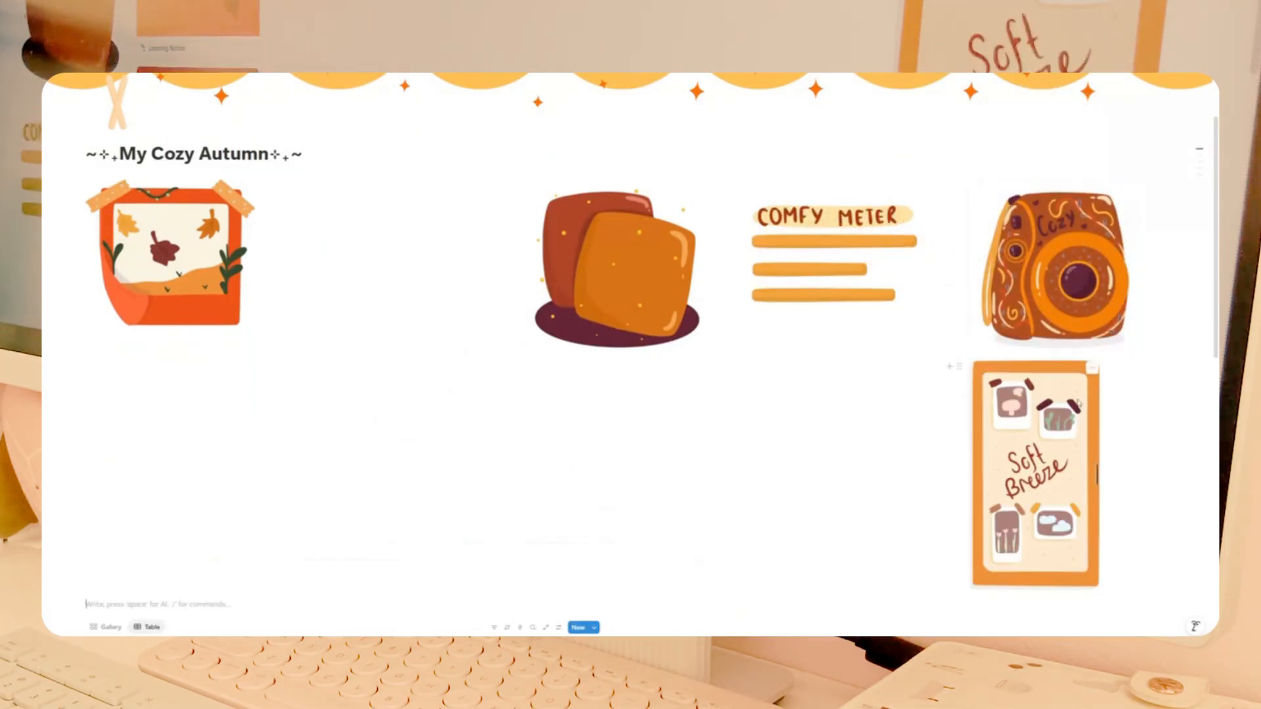
{"action": "left_click_drag", "start_coordinate": [1096, 482], "coordinate": [1143, 506]}
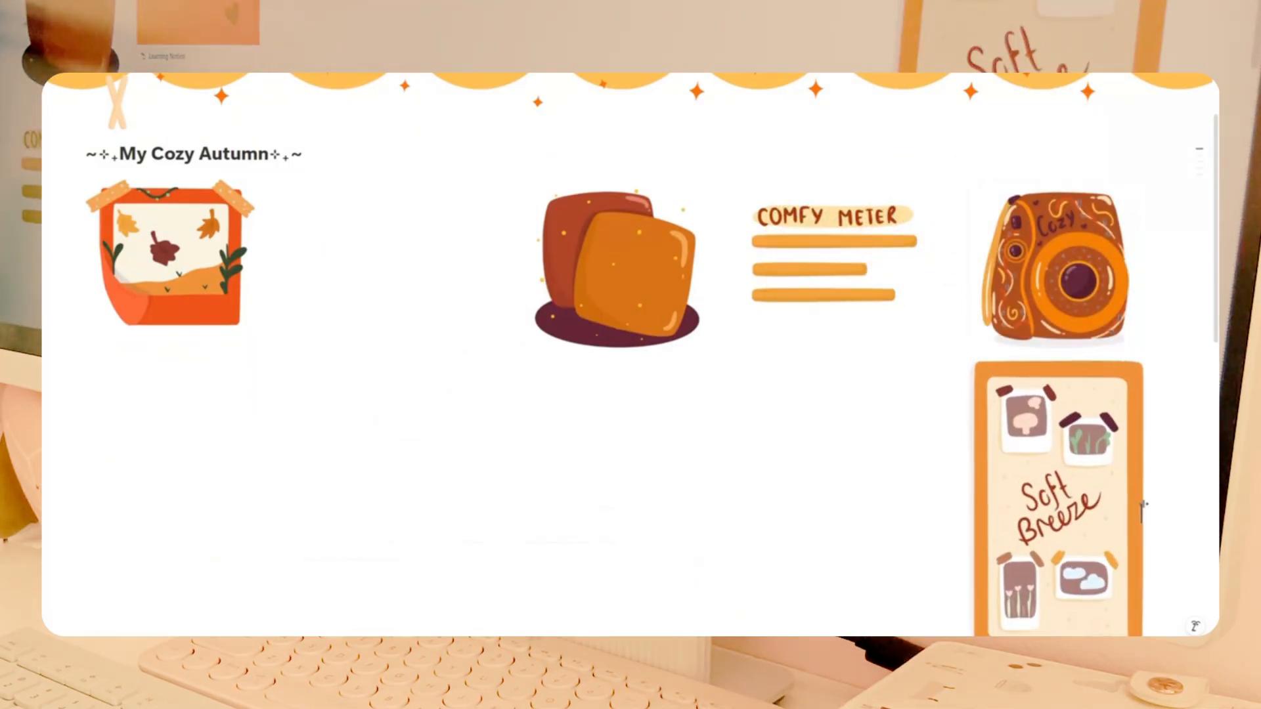
Move the dotted picture into the first column below the leaf picture and shrink it slightly.
{"action": "scroll", "coordinate": [743, 394], "scroll_direction": "down", "scroll_amount": 5}
{"action": "left_click_drag", "start_coordinate": [747, 485], "coordinate": [163, 292]}
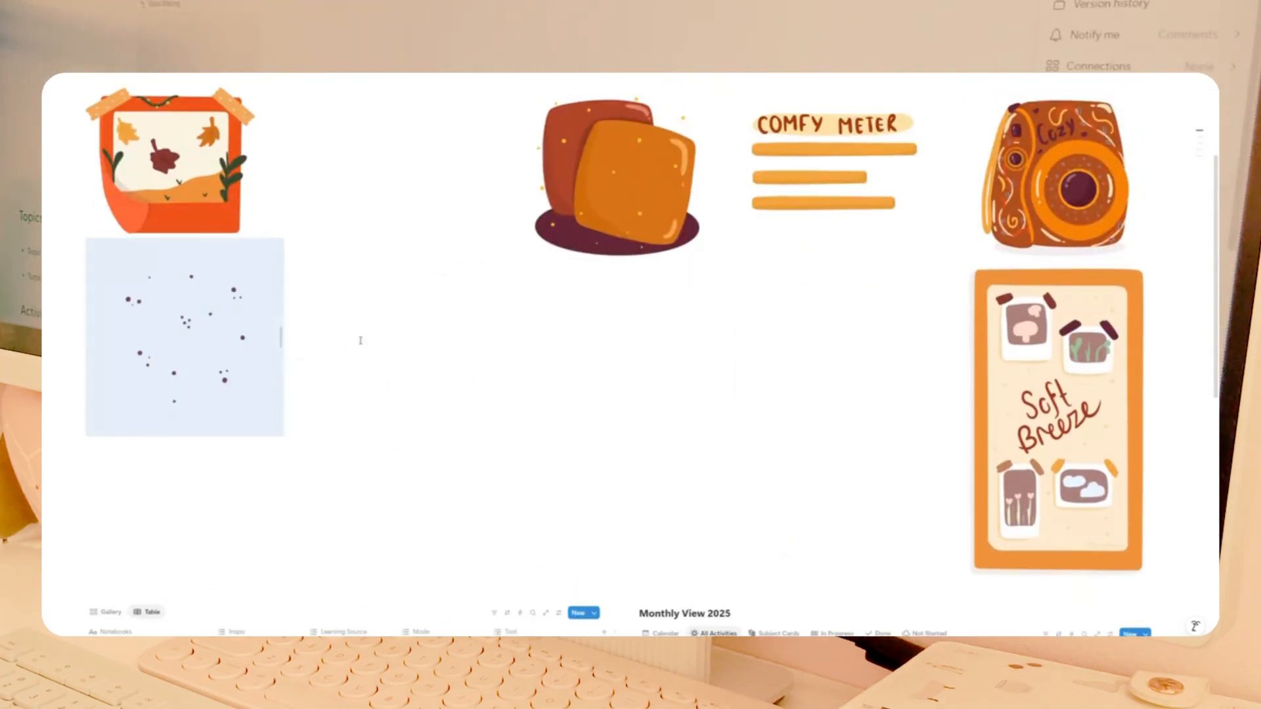
{"action": "left_click", "coordinate": [360, 341]}
{"action": "left_click", "coordinate": [128, 314]}
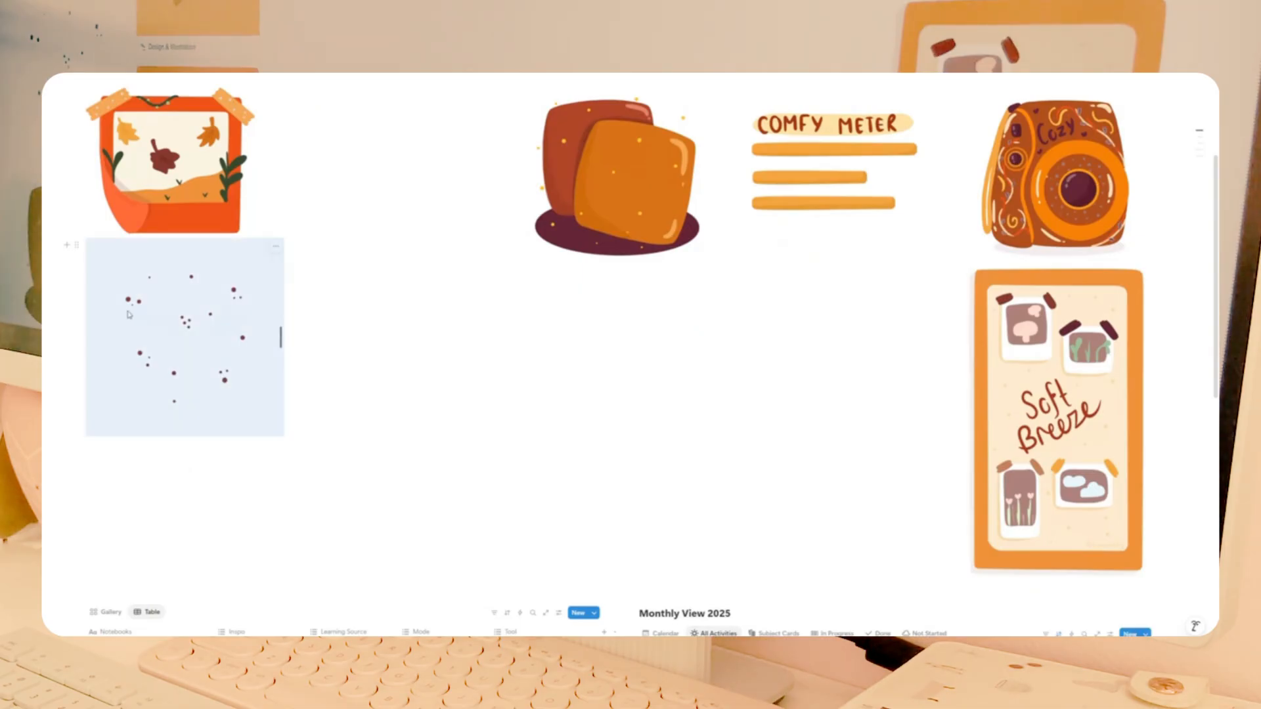
{"action": "left_click", "coordinate": [253, 445]}
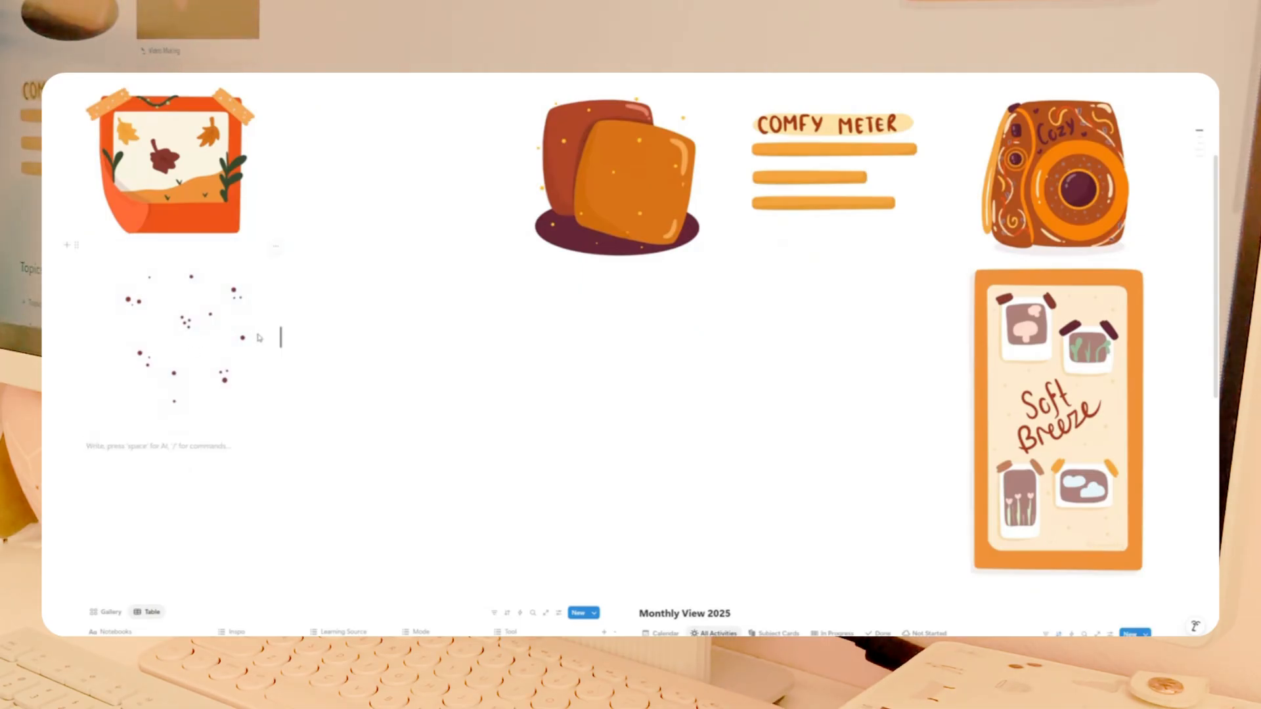
{"action": "left_click_drag", "start_coordinate": [280, 336], "coordinate": [258, 327]}
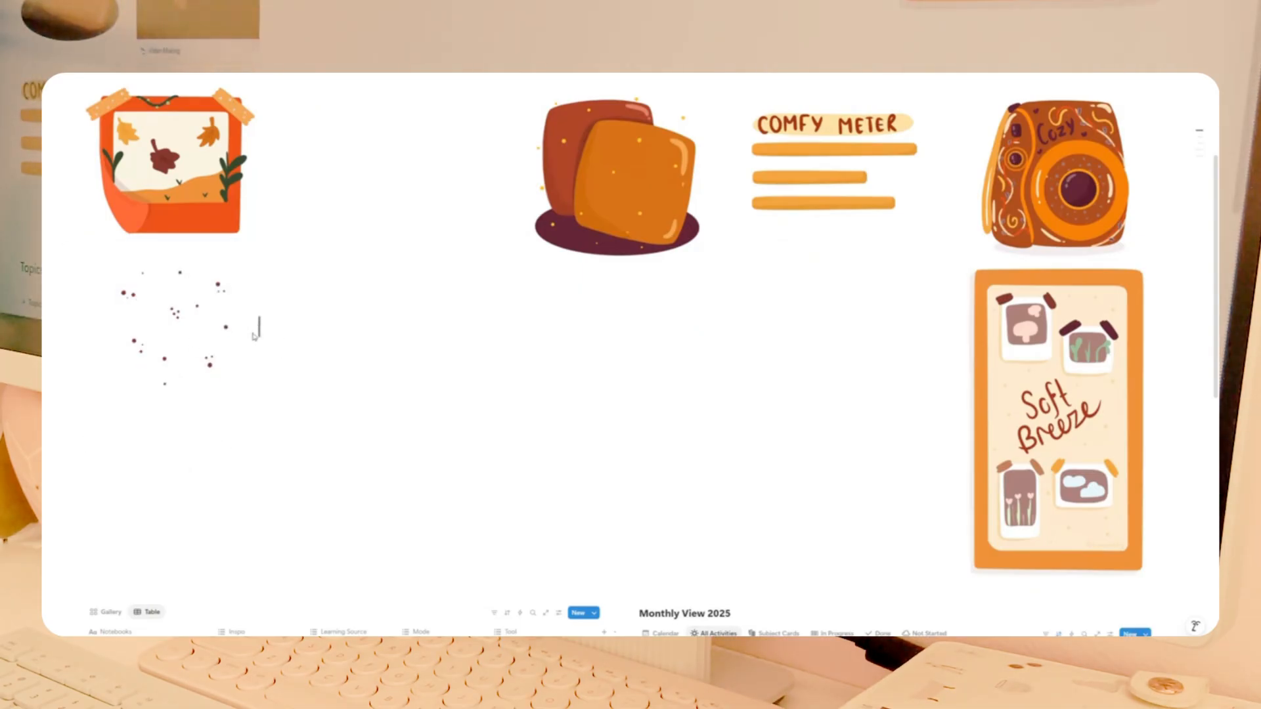
Crop the empty margins on all four sides of the dotted picture and reduce it to about the leaf picture's width.
{"action": "left_click", "coordinate": [245, 253]}
{"action": "left_click", "coordinate": [255, 247]}
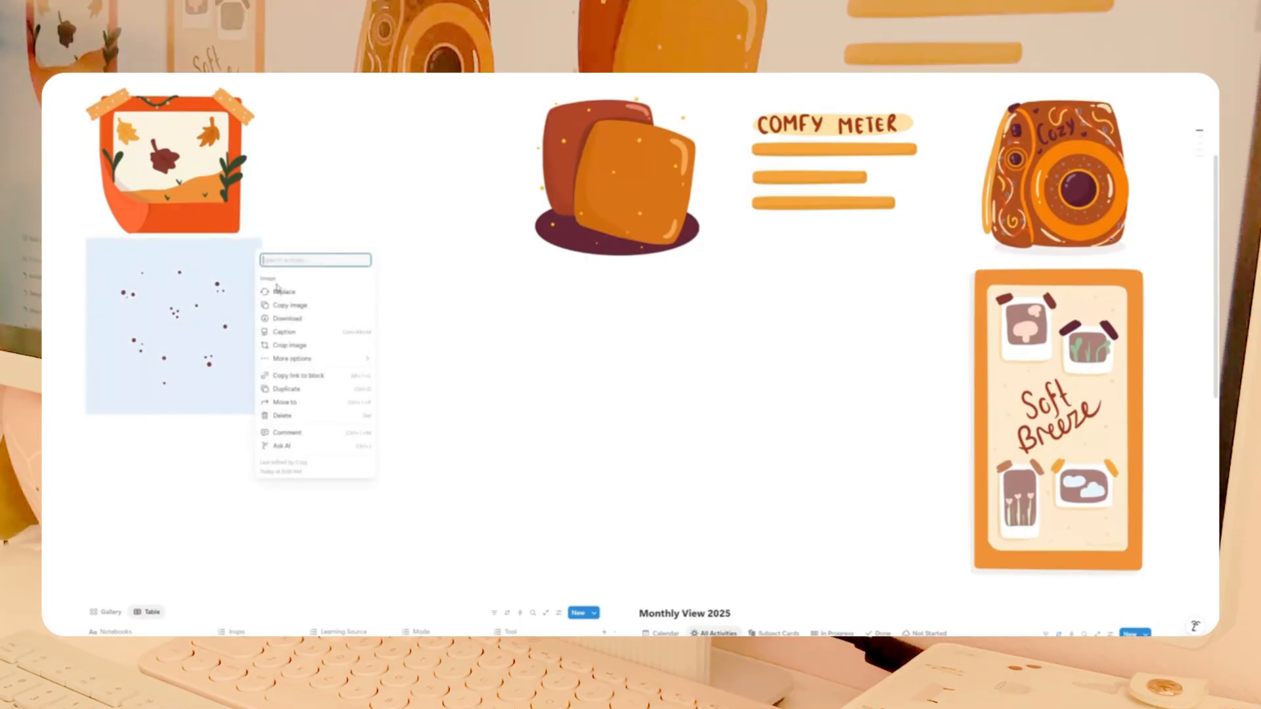
{"action": "left_click", "coordinate": [290, 345]}
{"action": "left_click_drag", "start_coordinate": [630, 137], "coordinate": [630, 176]}
{"action": "left_click_drag", "start_coordinate": [637, 594], "coordinate": [632, 529]}
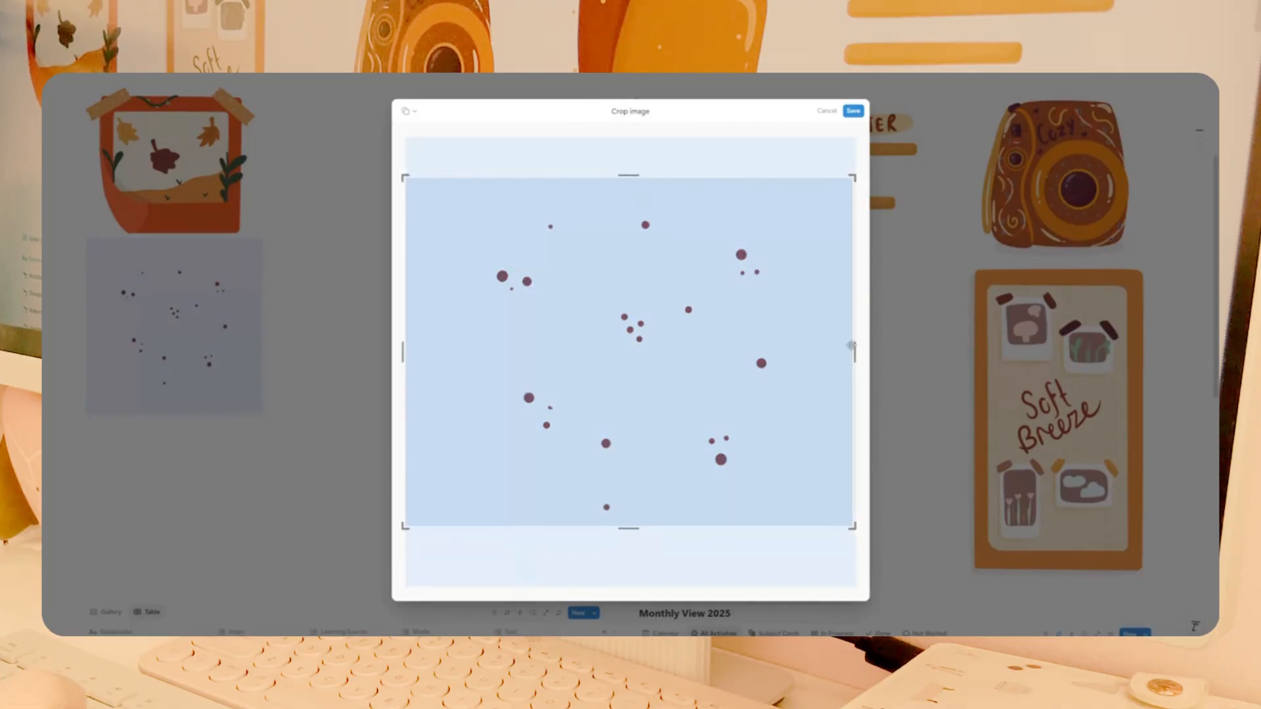
{"action": "left_click_drag", "start_coordinate": [857, 348], "coordinate": [816, 353]}
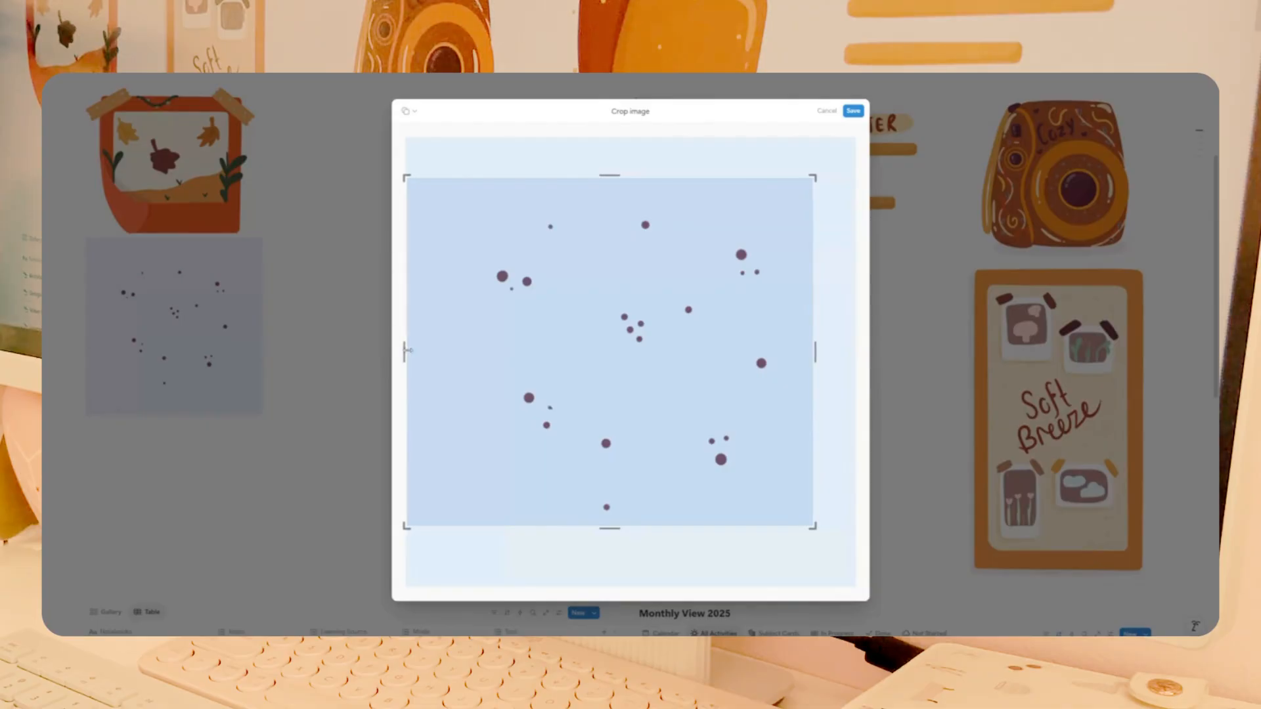
{"action": "left_click_drag", "start_coordinate": [407, 351], "coordinate": [441, 351]}
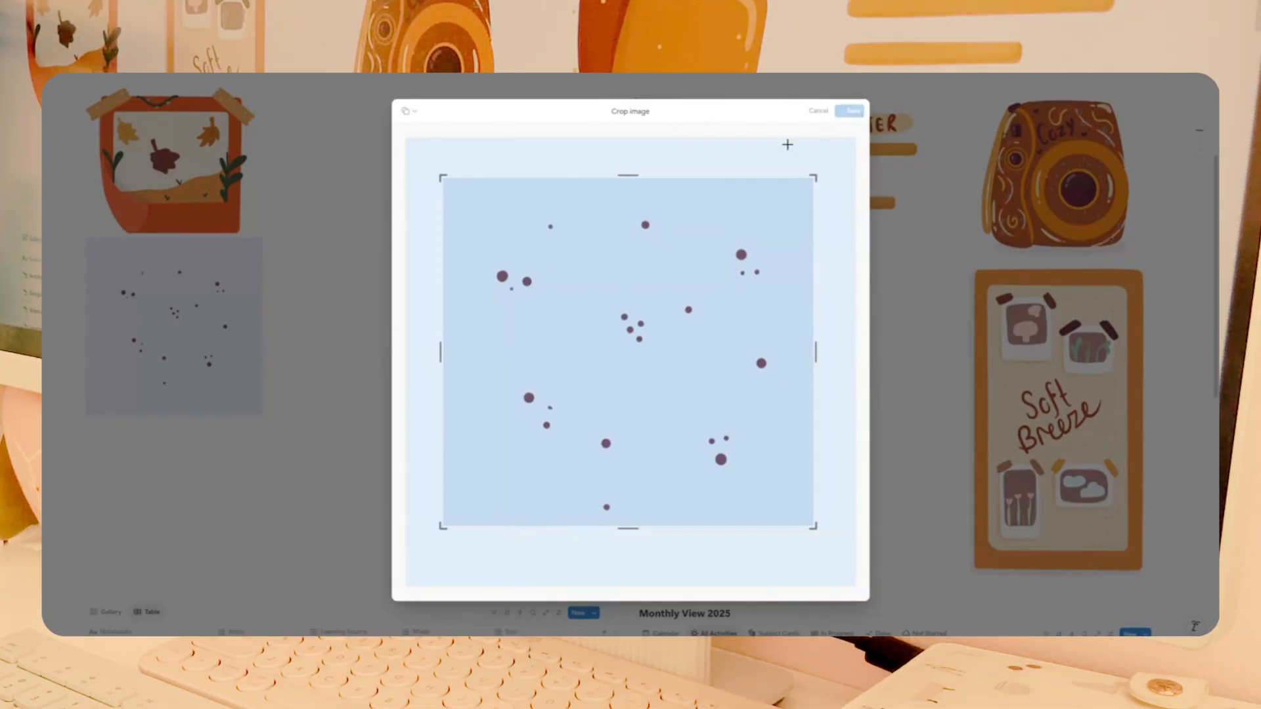
{"action": "left_click", "coordinate": [850, 111]}
{"action": "left_click_drag", "start_coordinate": [258, 325], "coordinate": [245, 325]}
{"action": "left_click", "coordinate": [284, 314]}
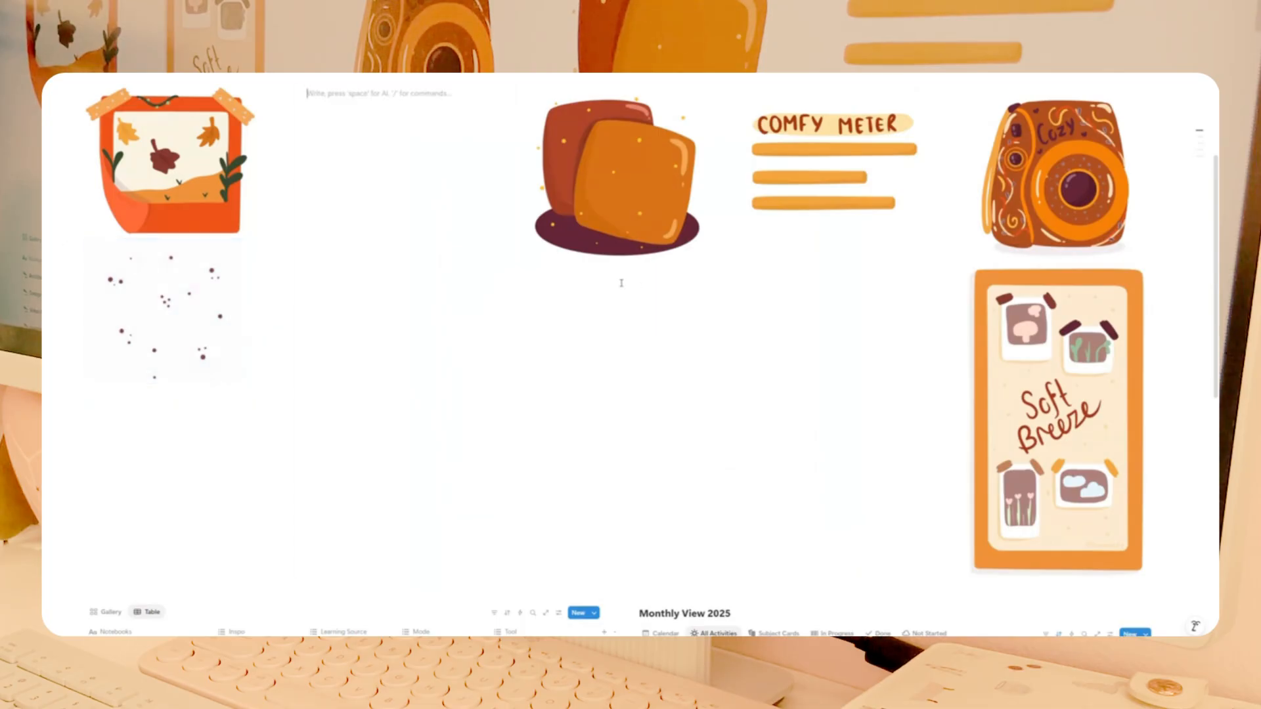
Move the cushions picture into the first column below the dotted picture.
{"action": "scroll", "coordinate": [624, 279], "scroll_direction": "up", "scroll_amount": 2}
{"action": "scroll", "coordinate": [638, 263], "scroll_direction": "down", "scroll_amount": 2}
{"action": "scroll", "coordinate": [638, 261], "scroll_direction": "down", "scroll_amount": 1}
{"action": "left_click_drag", "start_coordinate": [618, 131], "coordinate": [276, 435]}
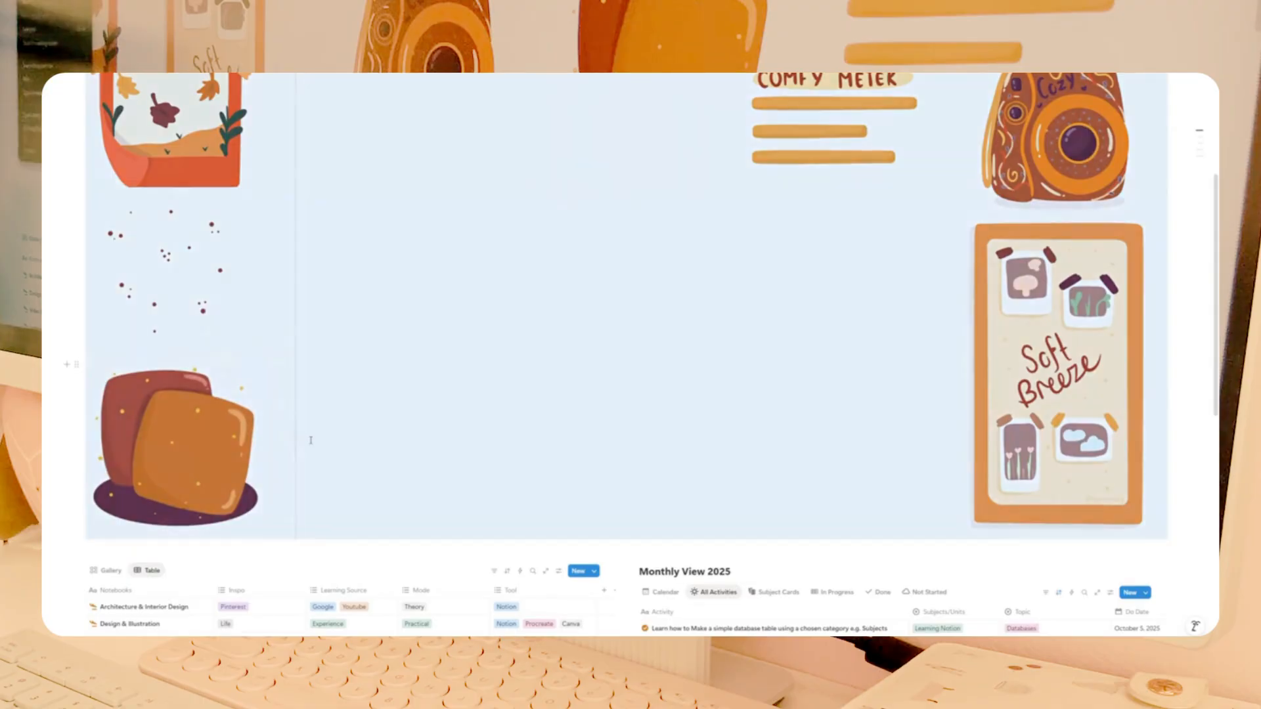
Move the Comfy Meter picture into the first column below the cushions.
{"action": "scroll", "coordinate": [450, 424], "scroll_direction": "up", "scroll_amount": 1}
{"action": "scroll", "coordinate": [453, 425], "scroll_direction": "down", "scroll_amount": 2}
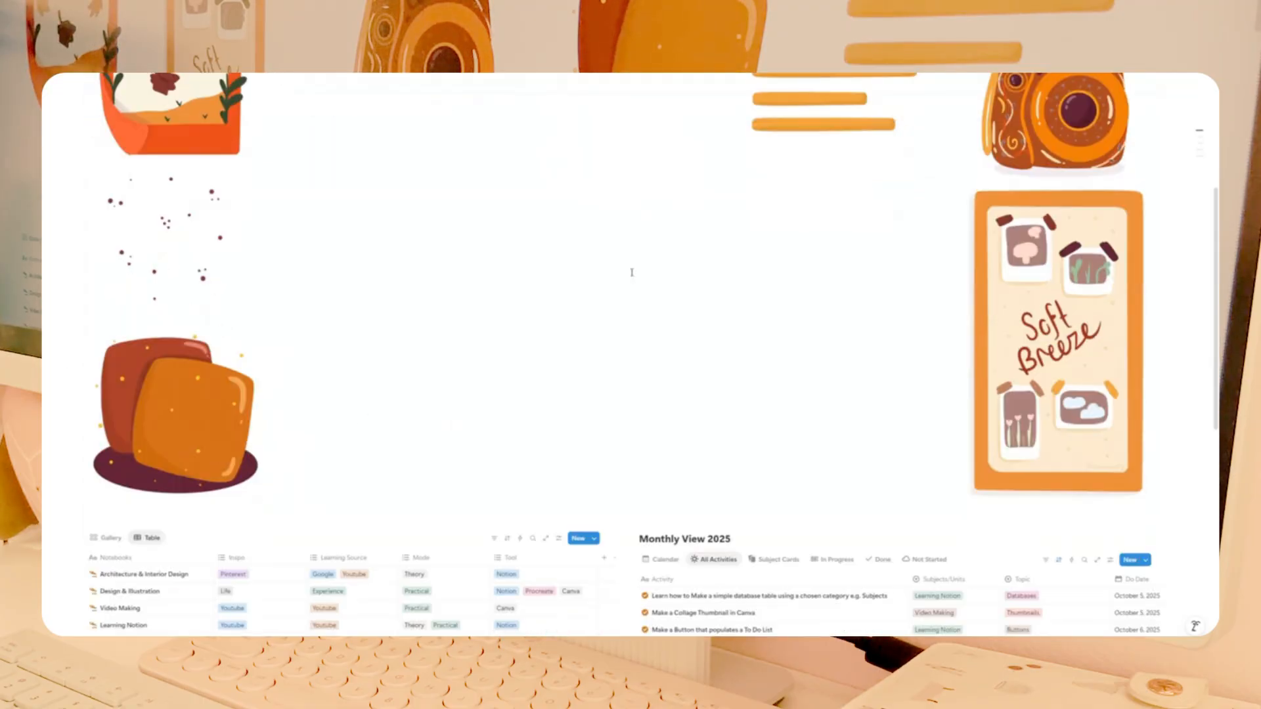
{"action": "left_click_drag", "start_coordinate": [788, 118], "coordinate": [134, 550]}
{"action": "scroll", "coordinate": [611, 440], "scroll_direction": "down", "scroll_amount": 3}
{"action": "left_click_drag", "start_coordinate": [619, 395], "coordinate": [189, 321]}
{"action": "scroll", "coordinate": [484, 383], "scroll_direction": "up", "scroll_amount": 3}
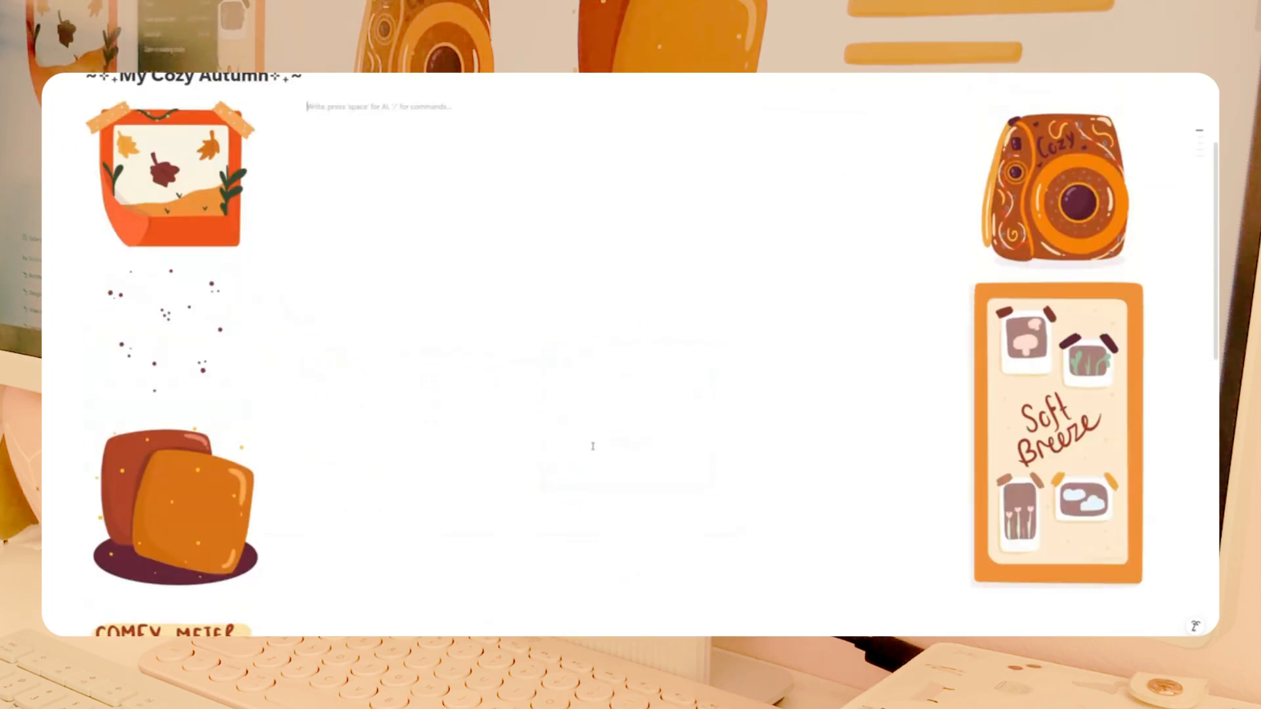
{"action": "scroll", "coordinate": [592, 445], "scroll_direction": "down", "scroll_amount": 5}
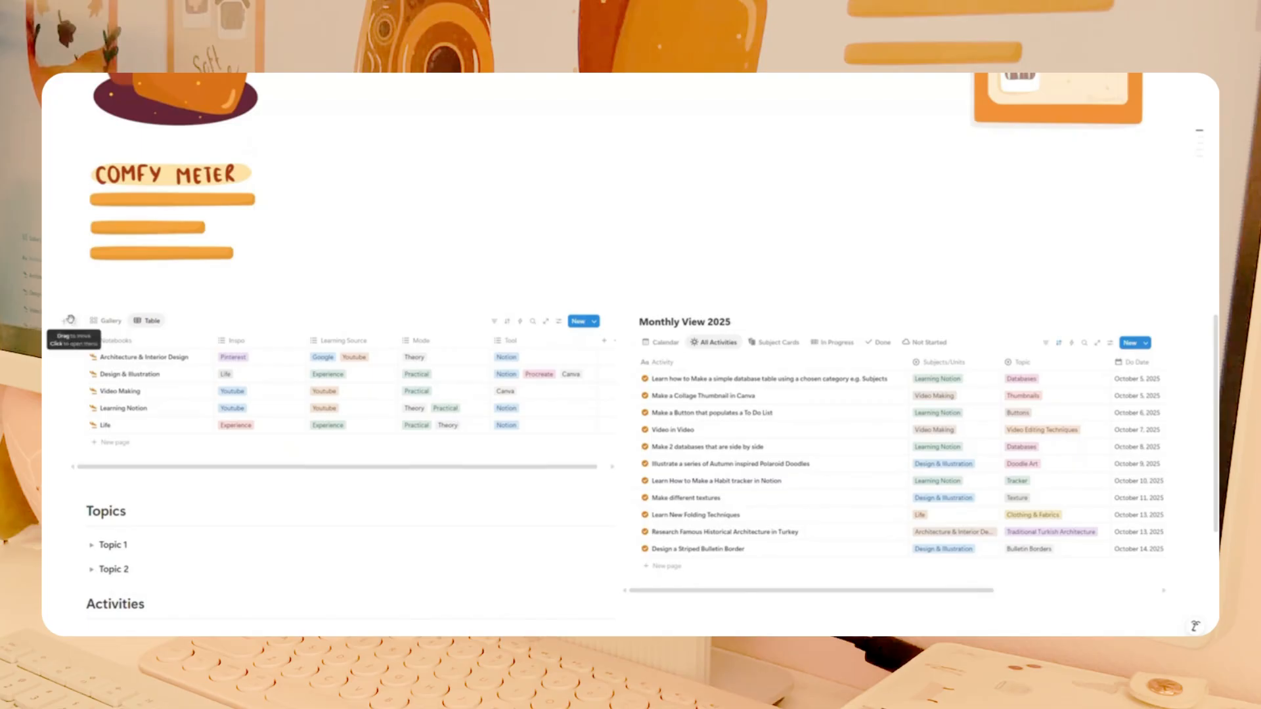
{"action": "scroll", "coordinate": [172, 251], "scroll_direction": "down", "scroll_amount": 2}
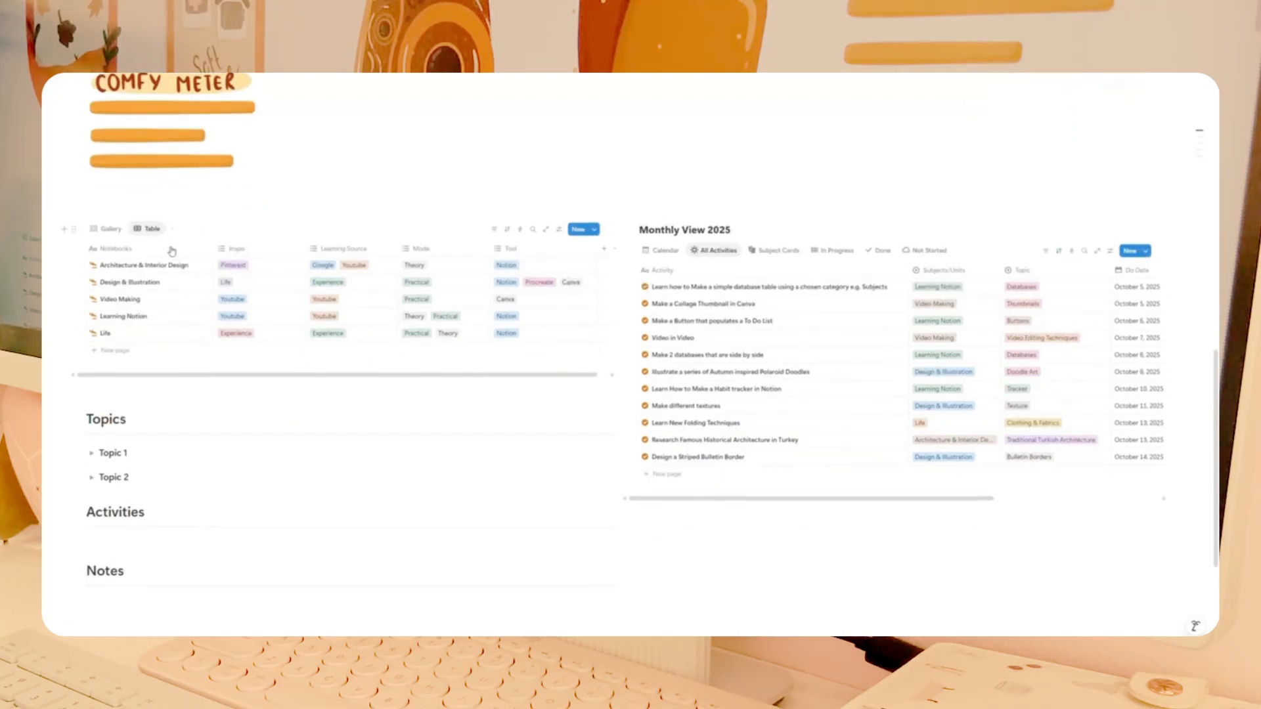
{"action": "left_click", "coordinate": [93, 266]}
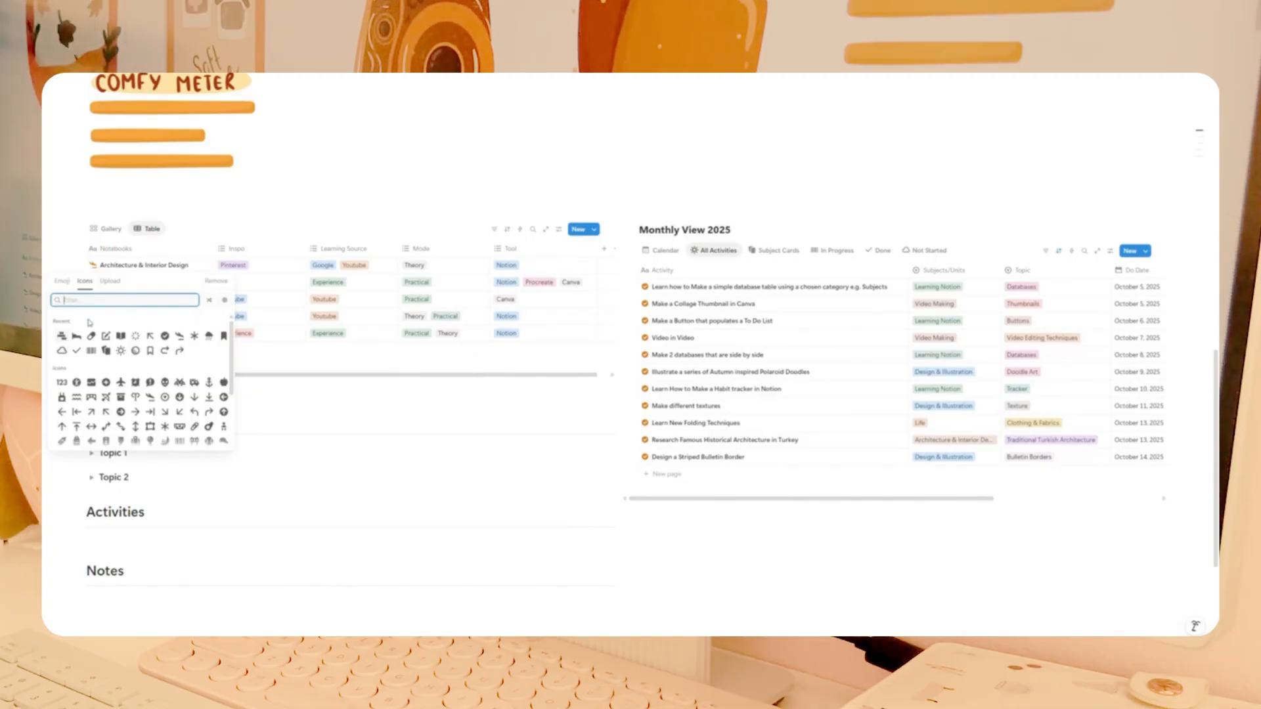
{"action": "left_click", "coordinate": [179, 337]}
{"action": "left_click", "coordinate": [238, 352]}
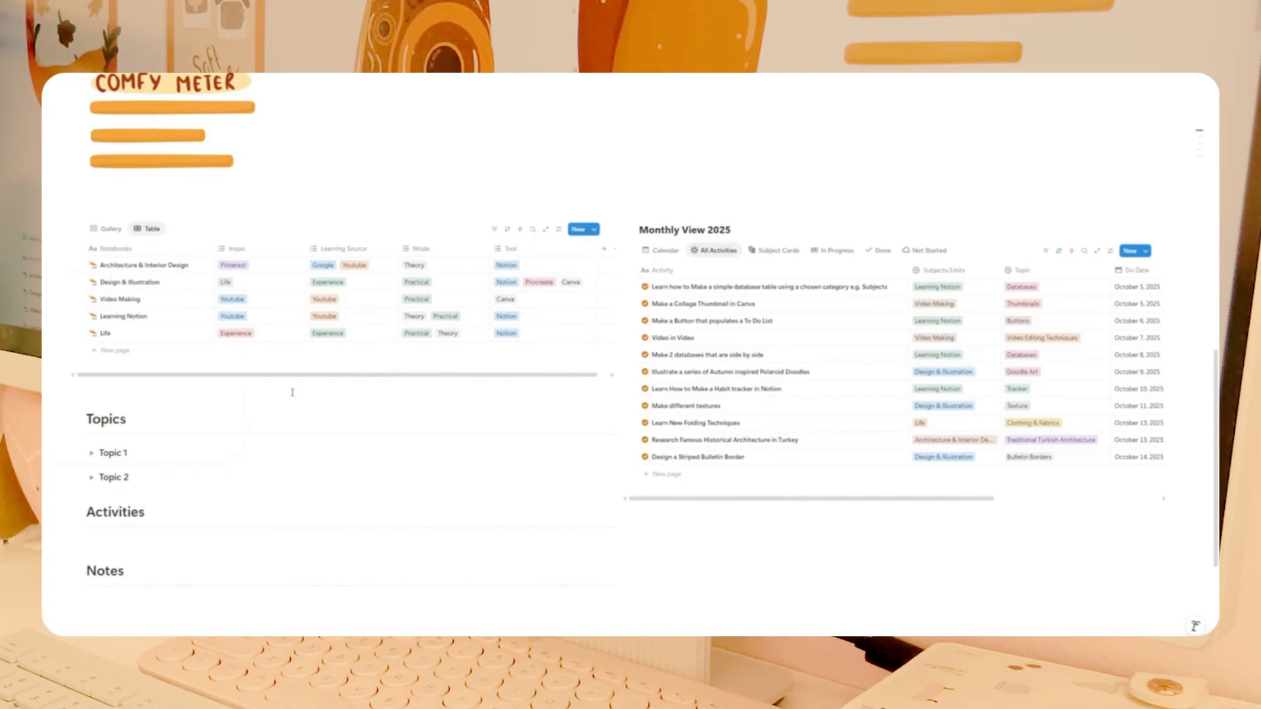
Switch the notebooks database to its gallery view and move it into a column beside the stacked pictures.
{"action": "scroll", "coordinate": [666, 353], "scroll_direction": "up", "scroll_amount": 3}
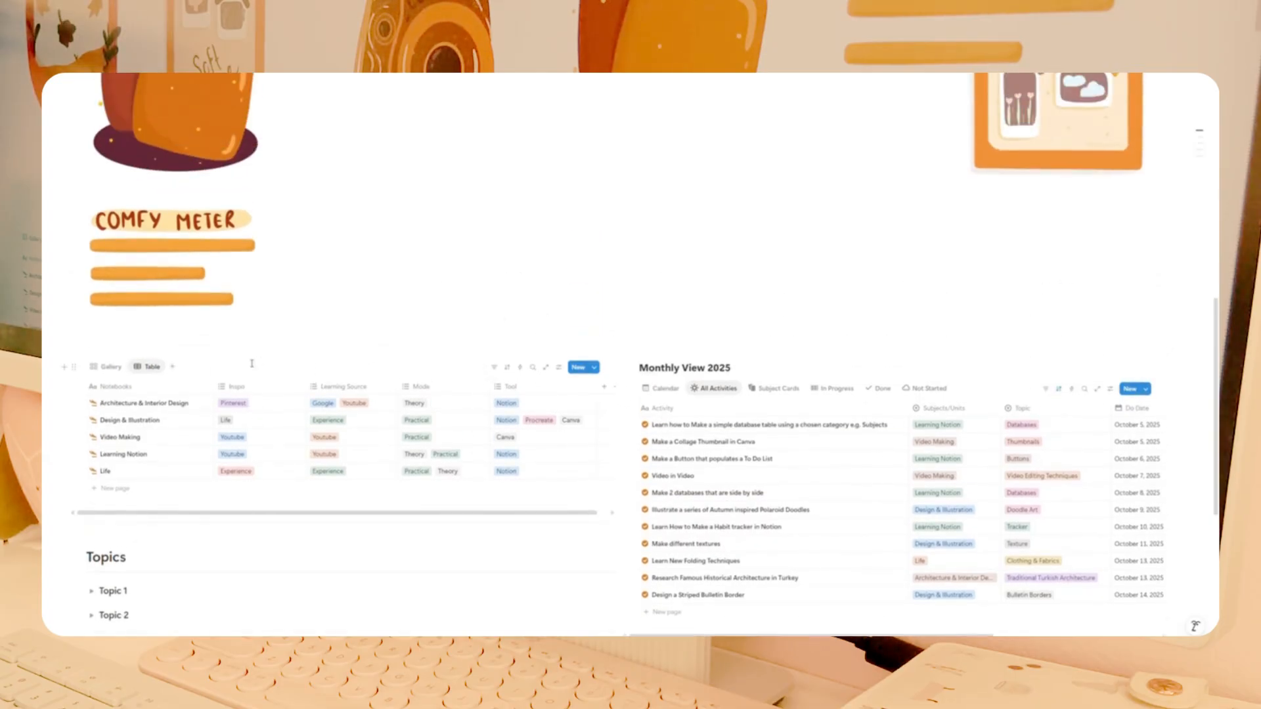
{"action": "left_click", "coordinate": [114, 369]}
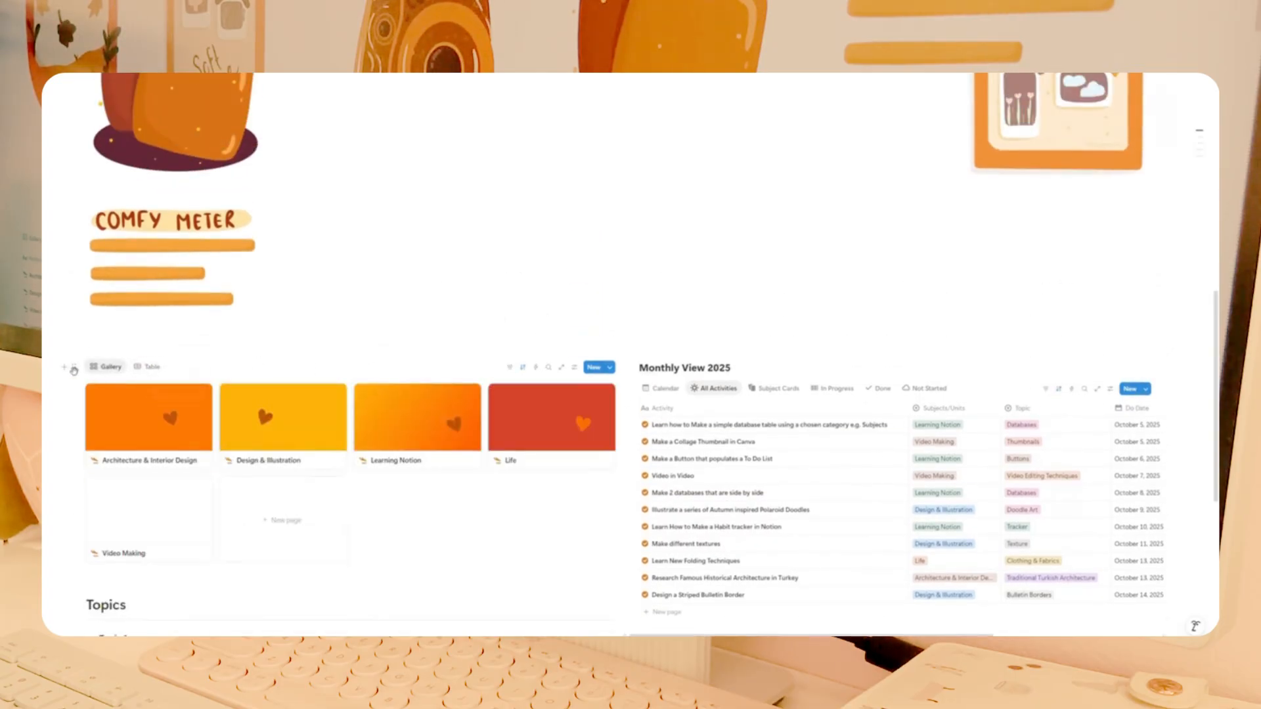
{"action": "left_click_drag", "start_coordinate": [72, 368], "coordinate": [378, 338]}
{"action": "left_click", "coordinate": [534, 375]}
{"action": "scroll", "coordinate": [531, 364], "scroll_direction": "down", "scroll_amount": 2}
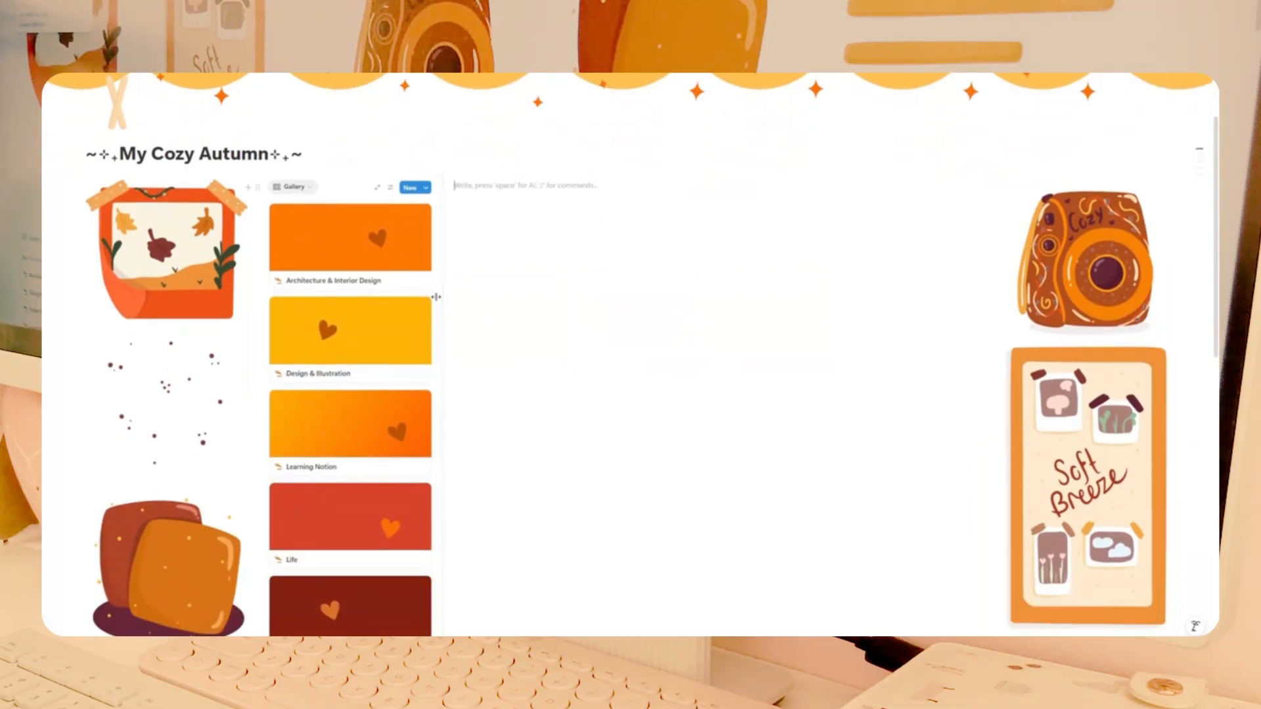
Try to move the leaf picture from the first column into the notebooks gallery.
{"action": "scroll", "coordinate": [489, 305], "scroll_direction": "down", "scroll_amount": 3}
{"action": "scroll", "coordinate": [493, 312], "scroll_direction": "up", "scroll_amount": 3}
{"action": "scroll", "coordinate": [492, 316], "scroll_direction": "down", "scroll_amount": 3}
{"action": "scroll", "coordinate": [492, 316], "scroll_direction": "up", "scroll_amount": 3}
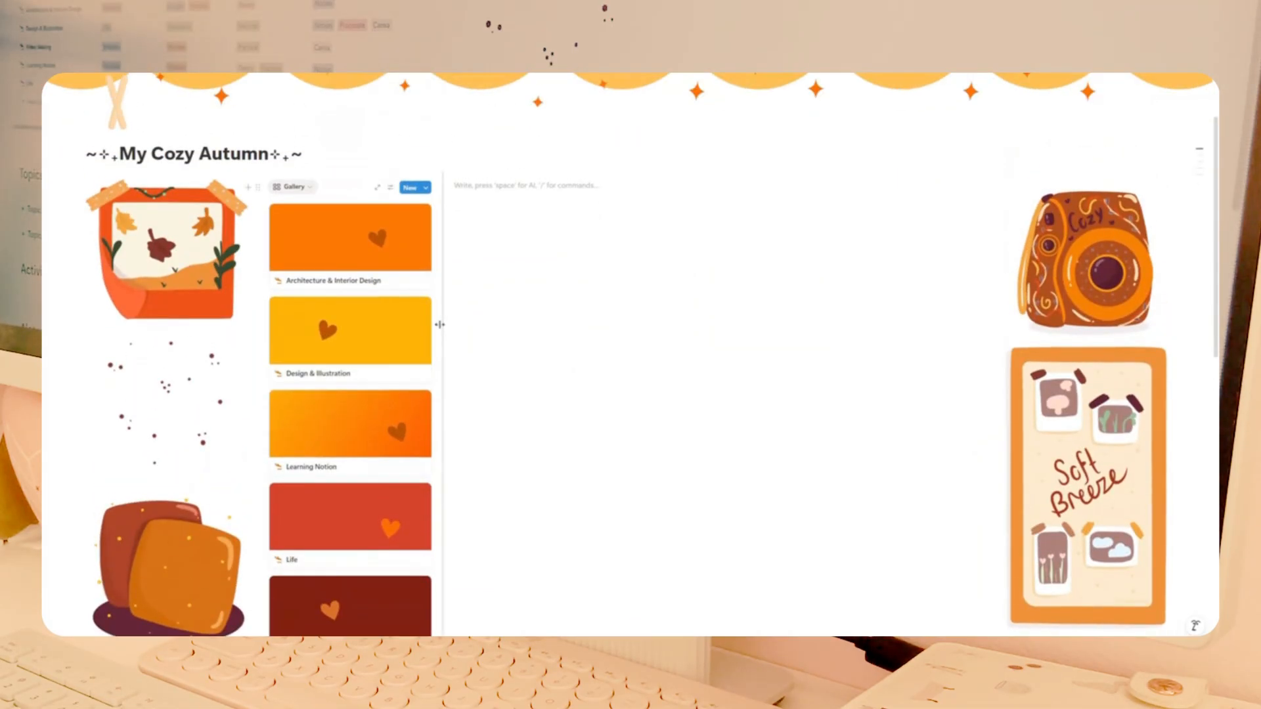
{"action": "left_click_drag", "start_coordinate": [176, 241], "coordinate": [372, 445]}
{"action": "scroll", "coordinate": [498, 443], "scroll_direction": "down", "scroll_amount": 3}
{"action": "left_click", "coordinate": [499, 443]}
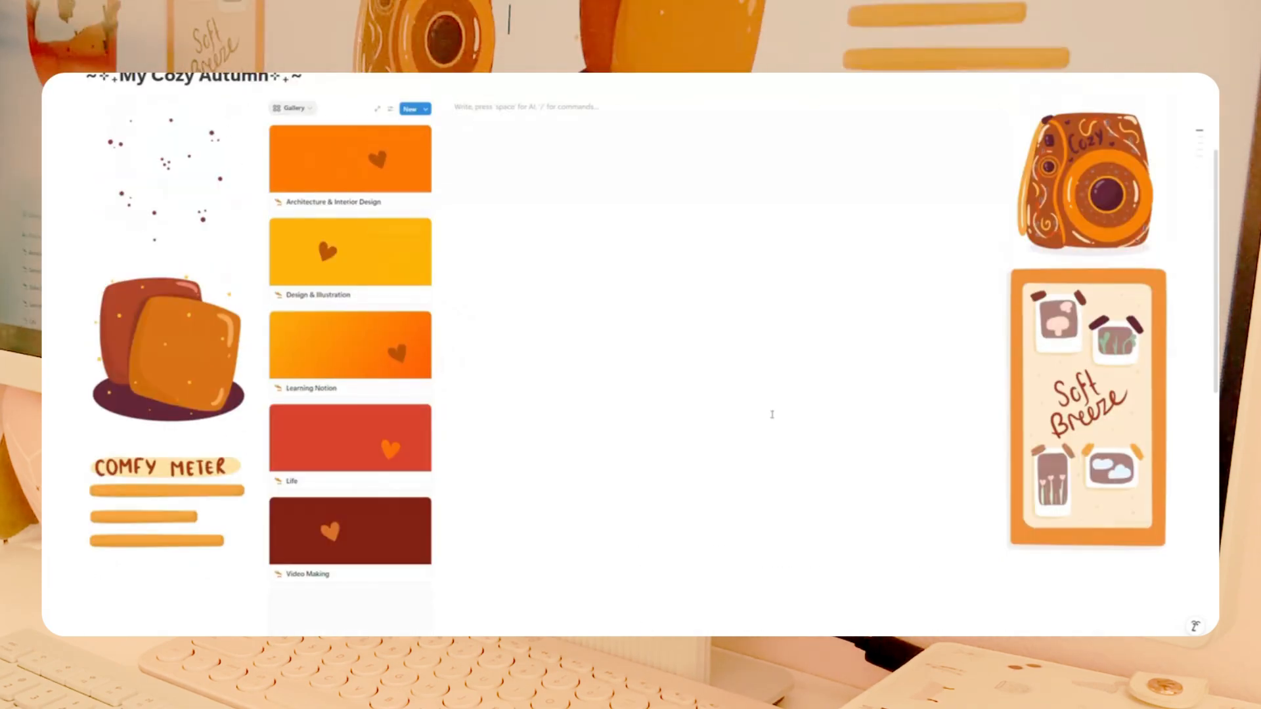
Undo the last move of the leaf picture.
{"action": "scroll", "coordinate": [808, 397], "scroll_direction": "down", "scroll_amount": 4}
{"action": "left_click", "coordinate": [1203, 66]}
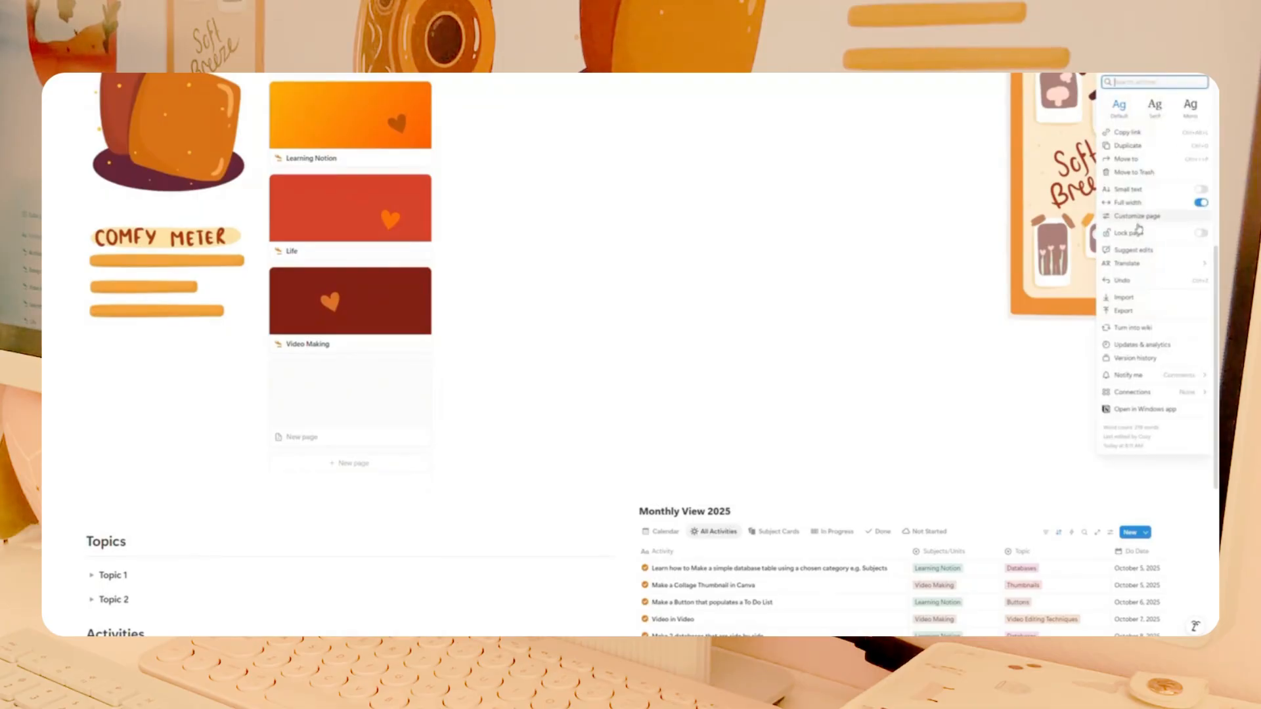
{"action": "left_click", "coordinate": [1123, 280]}
Place the notebooks gallery in the first column directly below the leaf picture.
{"action": "scroll", "coordinate": [506, 349], "scroll_direction": "up", "scroll_amount": 10}
{"action": "left_click_drag", "start_coordinate": [147, 238], "coordinate": [106, 319]}
{"action": "scroll", "coordinate": [341, 454], "scroll_direction": "down", "scroll_amount": 5}
{"action": "scroll", "coordinate": [444, 372], "scroll_direction": "up", "scroll_amount": 4}
{"action": "scroll", "coordinate": [443, 371], "scroll_direction": "up", "scroll_amount": 2}
{"action": "left_click_drag", "start_coordinate": [255, 284], "coordinate": [122, 414]}
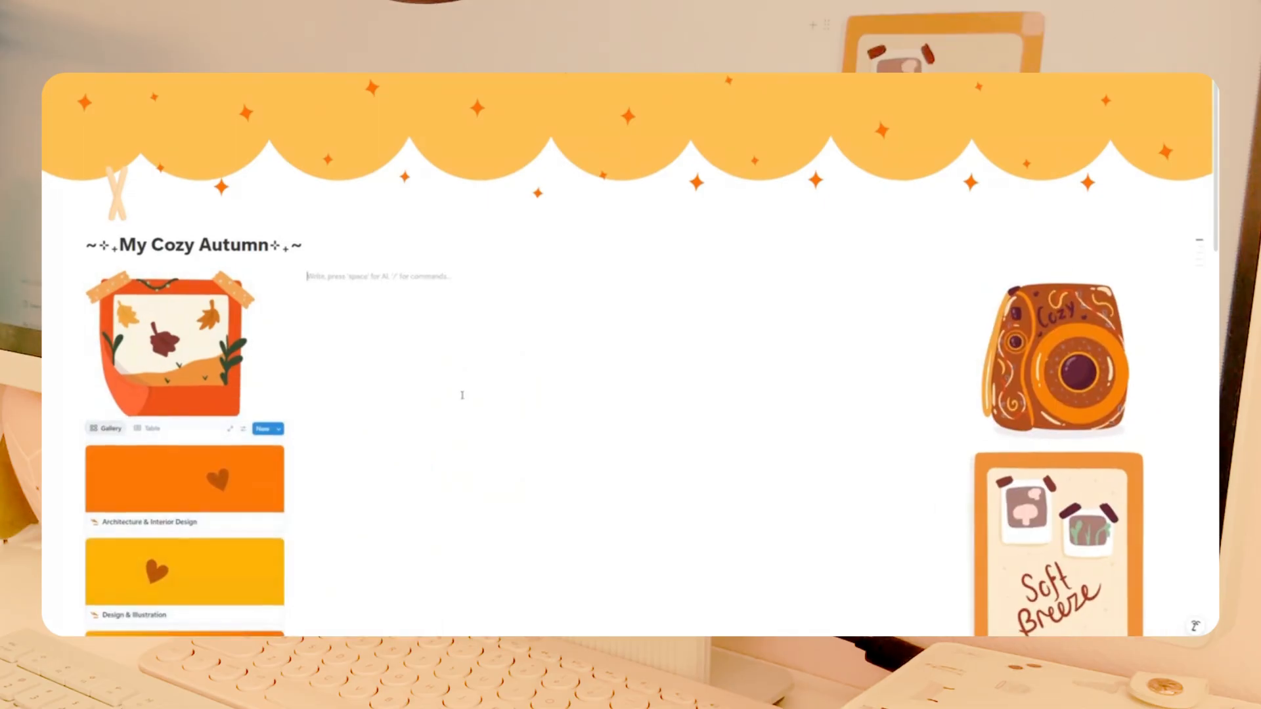
{"action": "scroll", "coordinate": [462, 395], "scroll_direction": "down", "scroll_amount": 3}
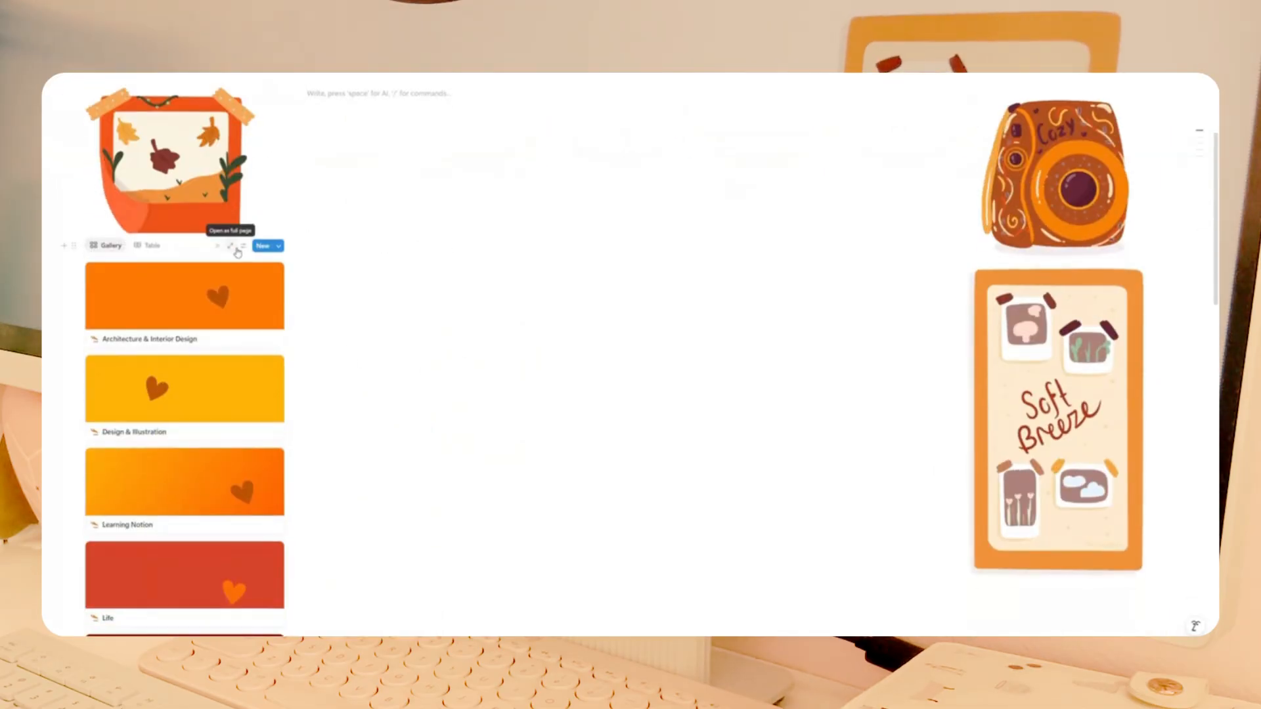
{"action": "scroll", "coordinate": [359, 284], "scroll_direction": "down", "scroll_amount": 4}
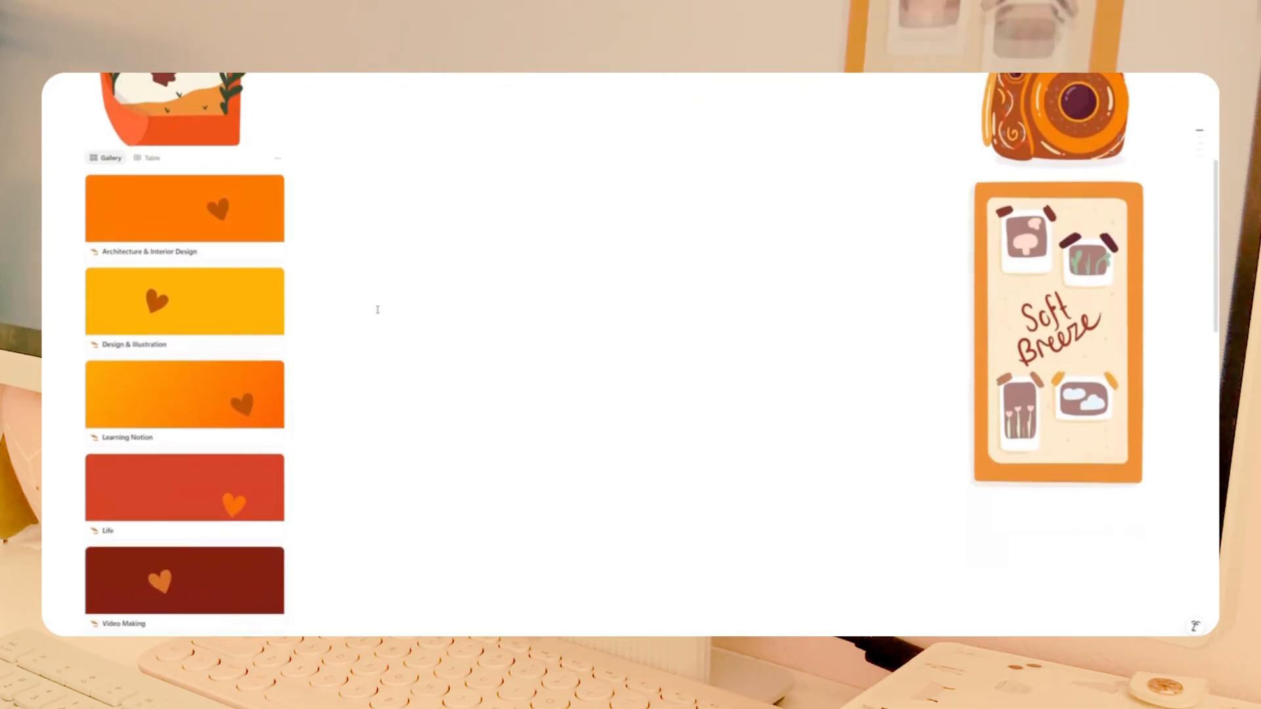
Enlarge the leaf picture to fill the first column, and make that column slightly narrower.
{"action": "scroll", "coordinate": [378, 309], "scroll_direction": "up", "scroll_amount": 6}
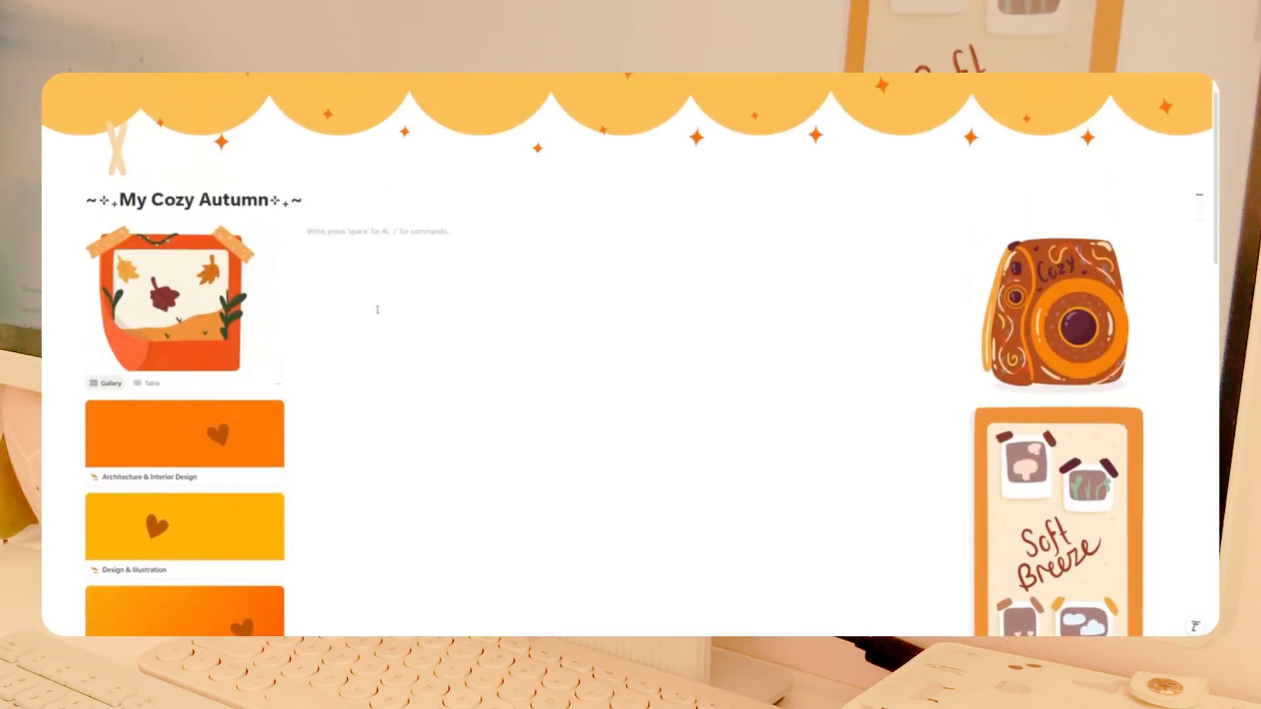
{"action": "left_click_drag", "start_coordinate": [254, 309], "coordinate": [281, 312]}
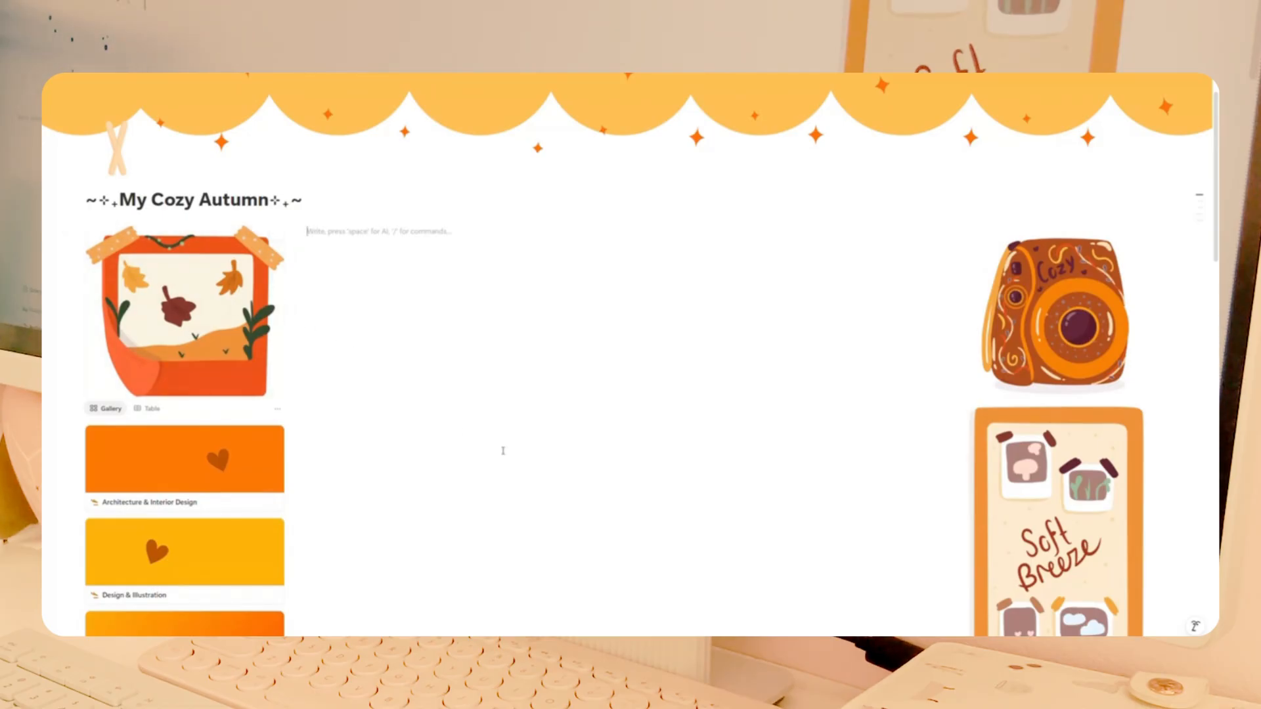
{"action": "scroll", "coordinate": [501, 444], "scroll_direction": "down", "scroll_amount": 3}
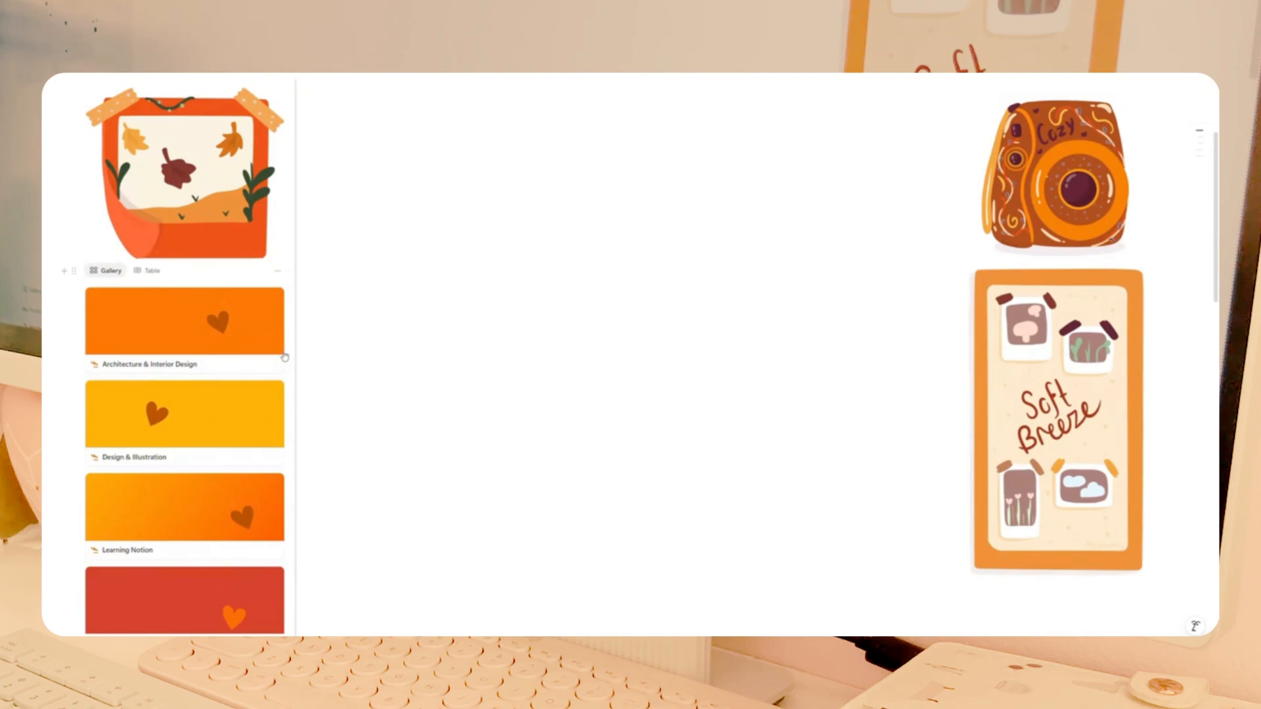
{"action": "left_click_drag", "start_coordinate": [291, 351], "coordinate": [272, 352]}
{"action": "left_click", "coordinate": [372, 369]}
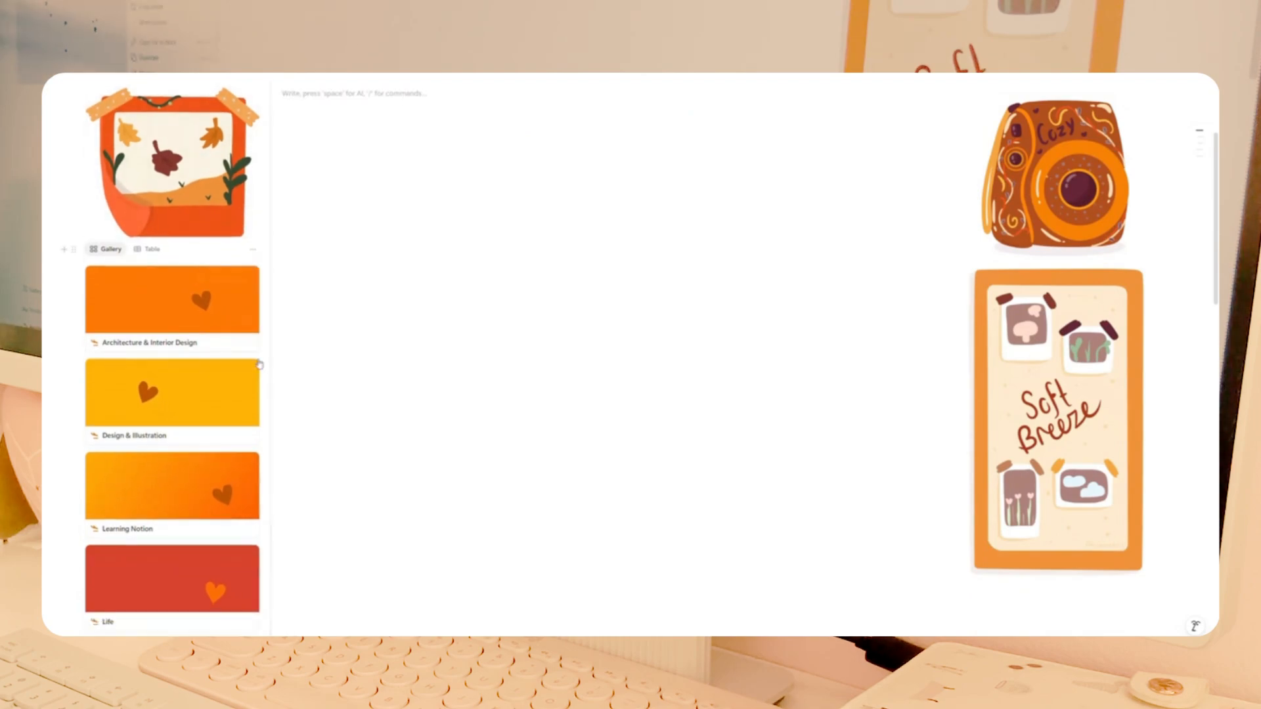
{"action": "scroll", "coordinate": [413, 385], "scroll_direction": "up", "scroll_amount": 3}
{"action": "scroll", "coordinate": [415, 388], "scroll_direction": "down", "scroll_amount": 6}
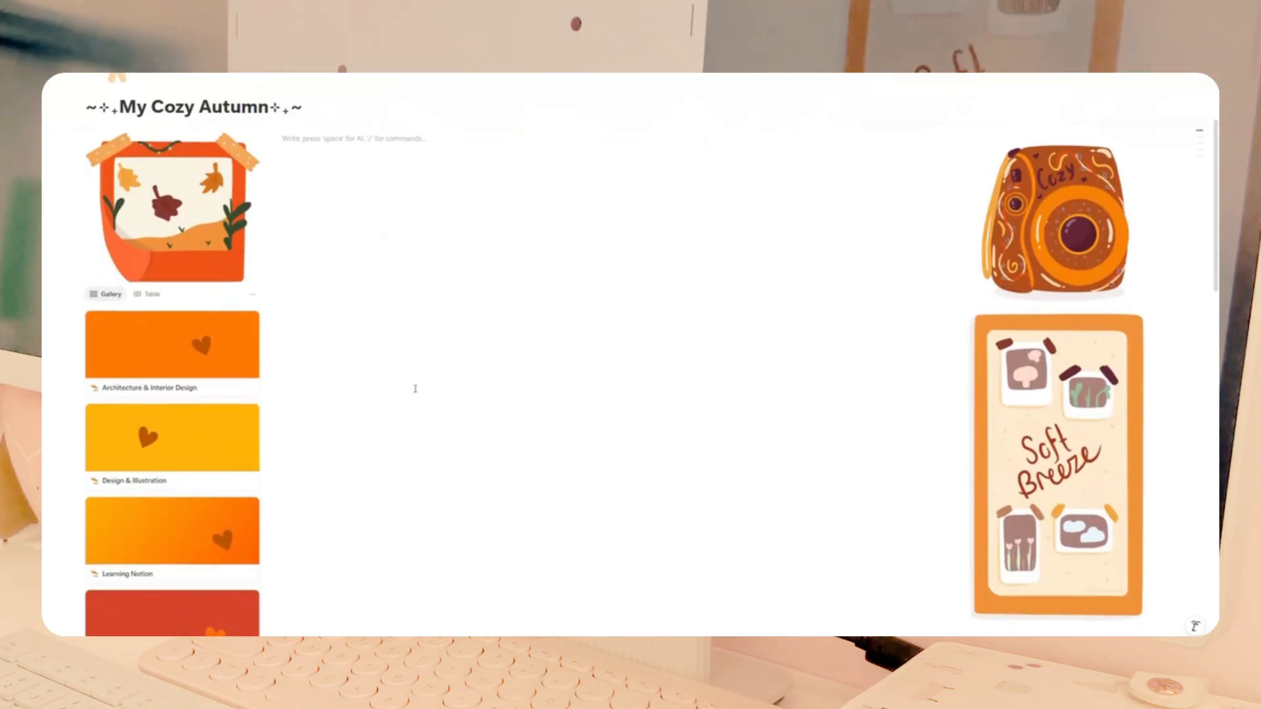
{"action": "scroll", "coordinate": [415, 389], "scroll_direction": "up", "scroll_amount": 3}
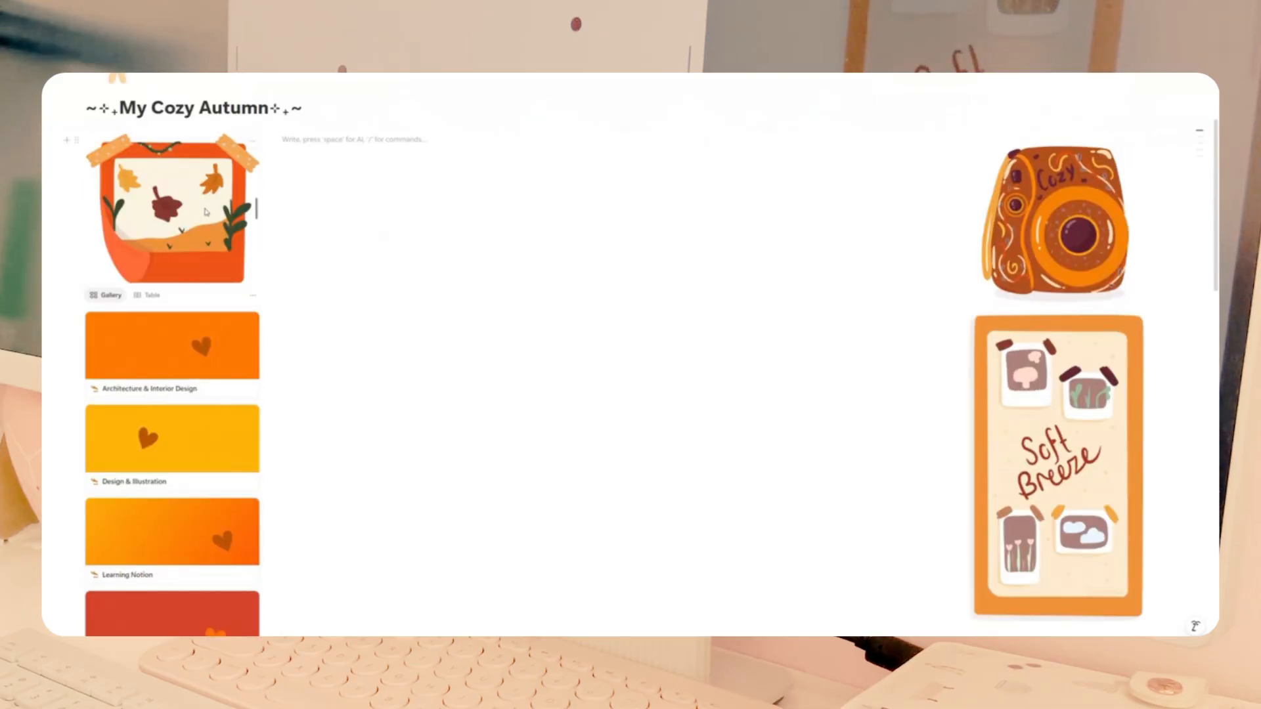
Move the camera picture into the empty middle column beside the leaf picture and crop away its blank margins.
{"action": "left_click_drag", "start_coordinate": [1042, 227], "coordinate": [373, 236]}
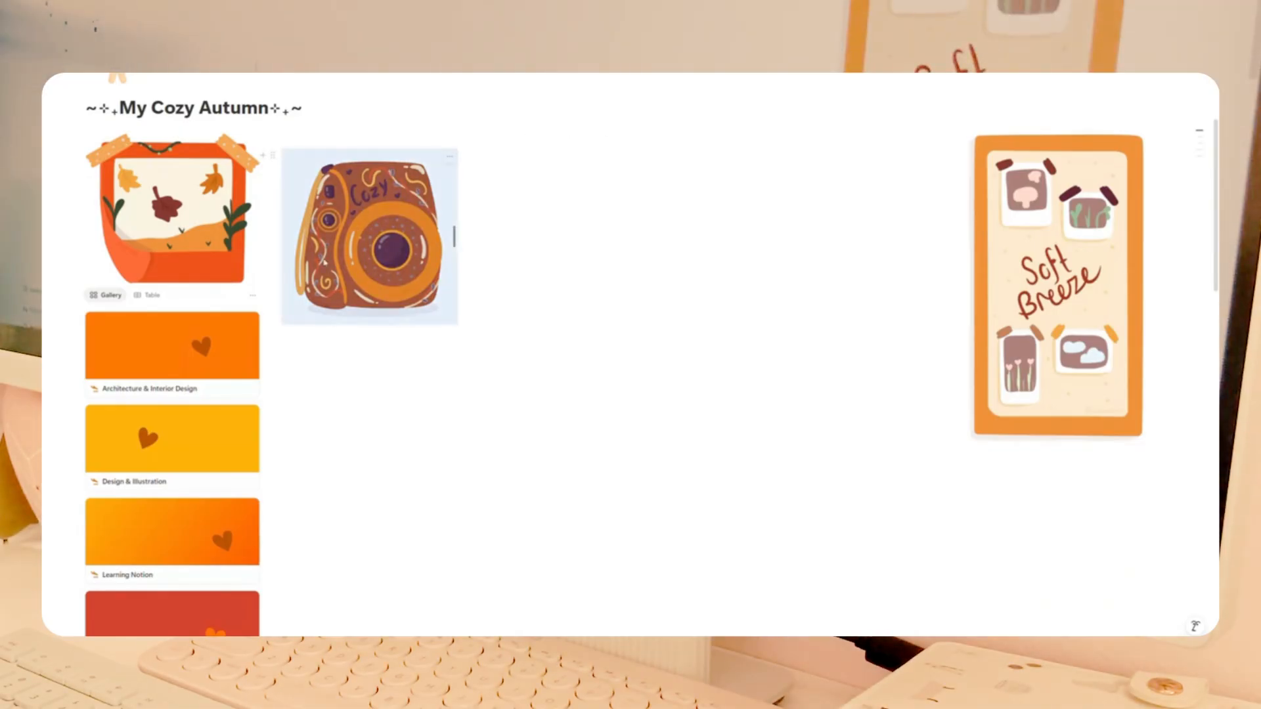
{"action": "left_click", "coordinate": [449, 157]}
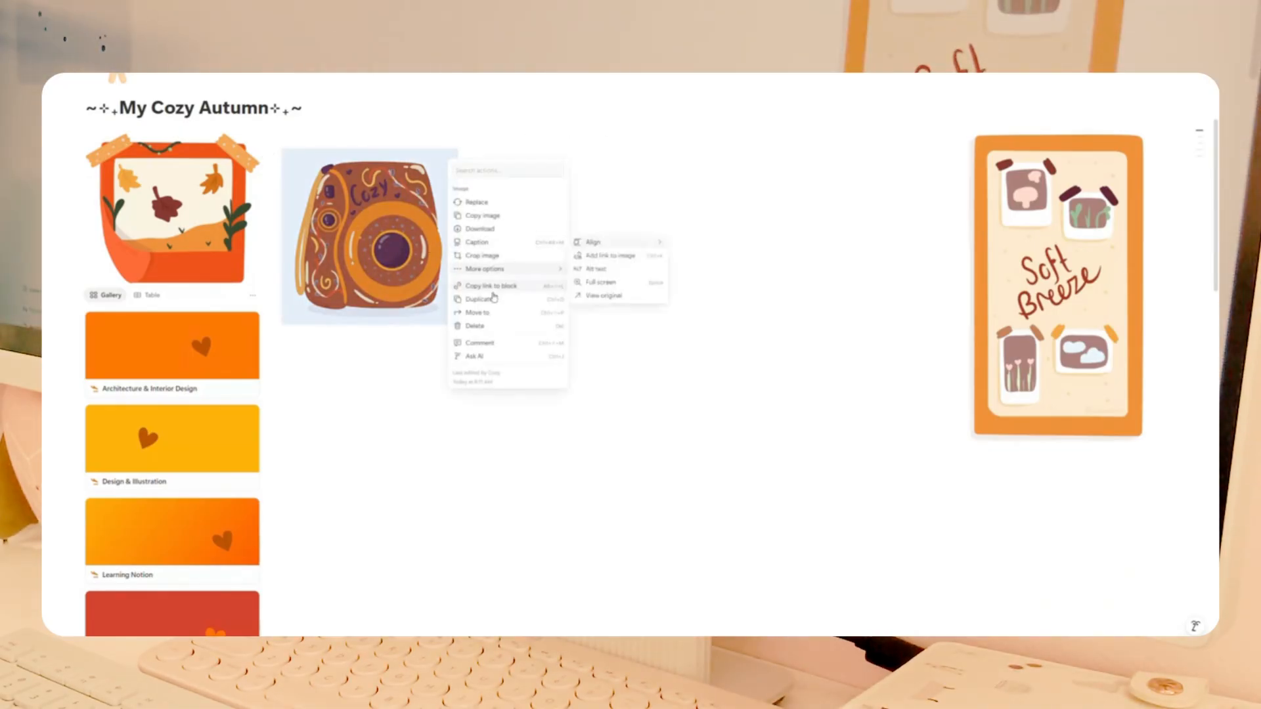
{"action": "left_click", "coordinate": [483, 256]}
{"action": "left_click_drag", "start_coordinate": [630, 135], "coordinate": [632, 164]}
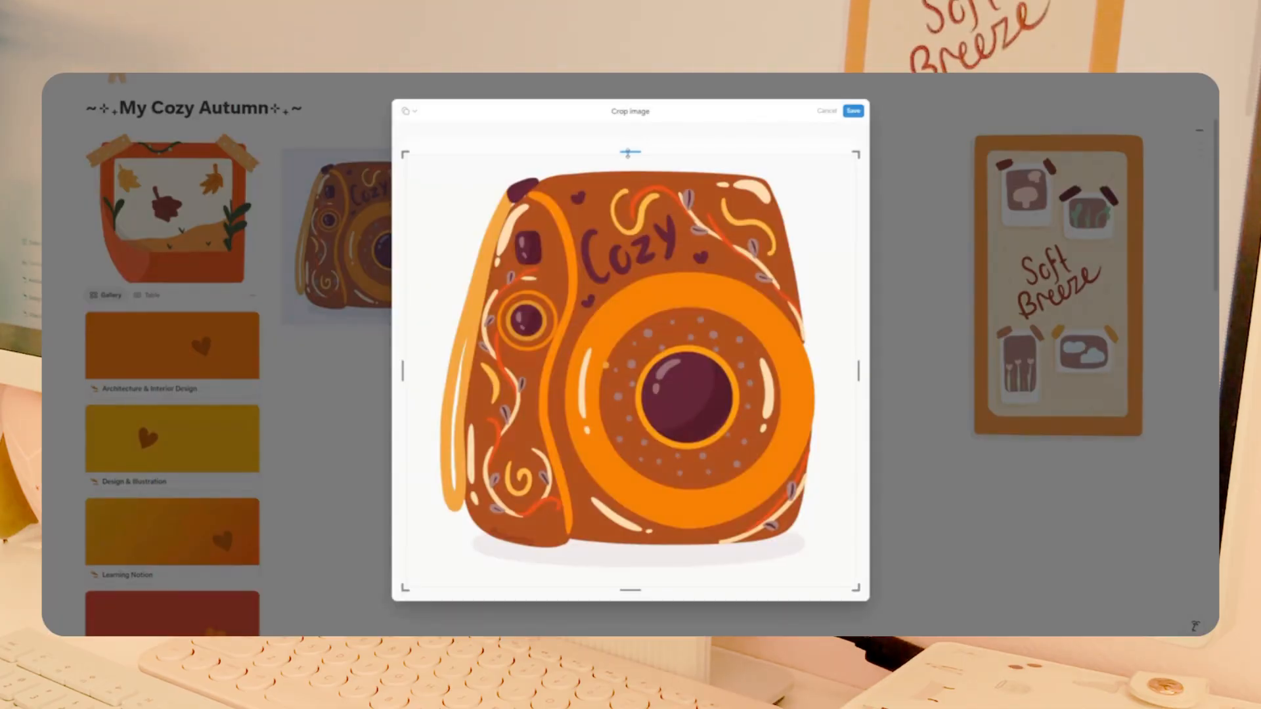
{"action": "left_click_drag", "start_coordinate": [631, 590], "coordinate": [630, 578]}
{"action": "left_click_drag", "start_coordinate": [857, 365], "coordinate": [848, 368]}
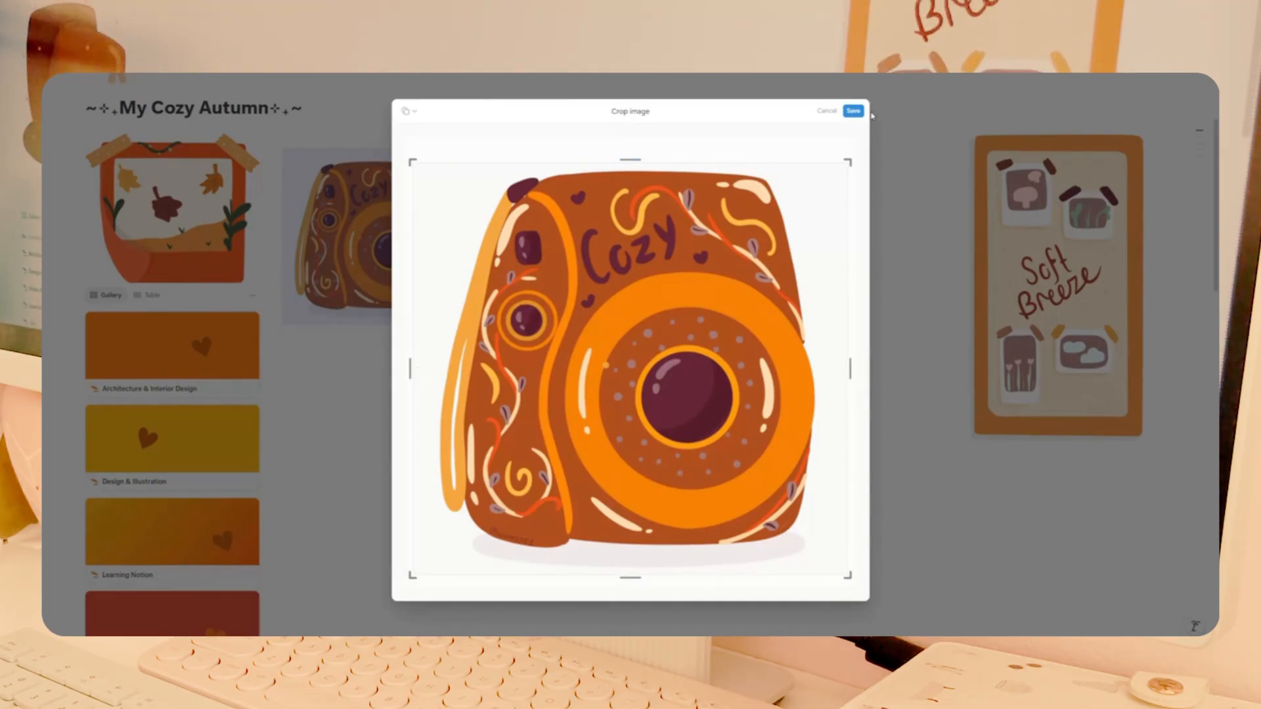
{"action": "left_click", "coordinate": [850, 111]}
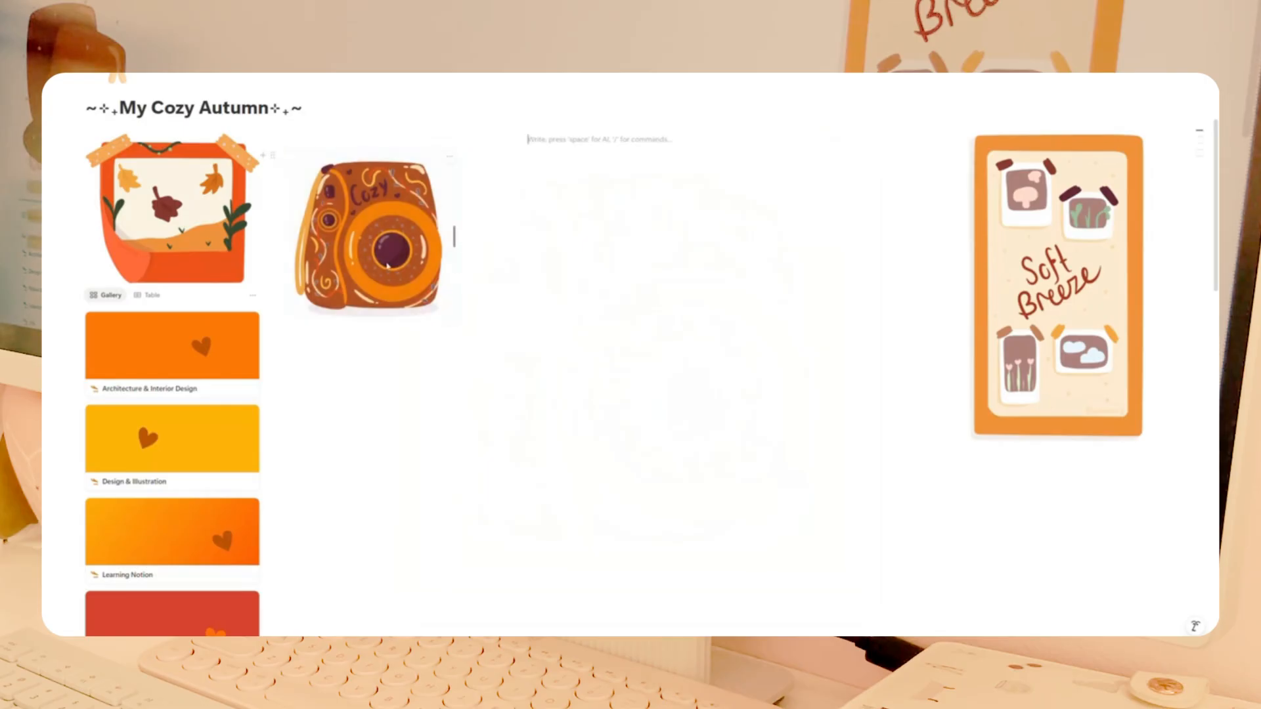
{"action": "left_click", "coordinate": [418, 373]}
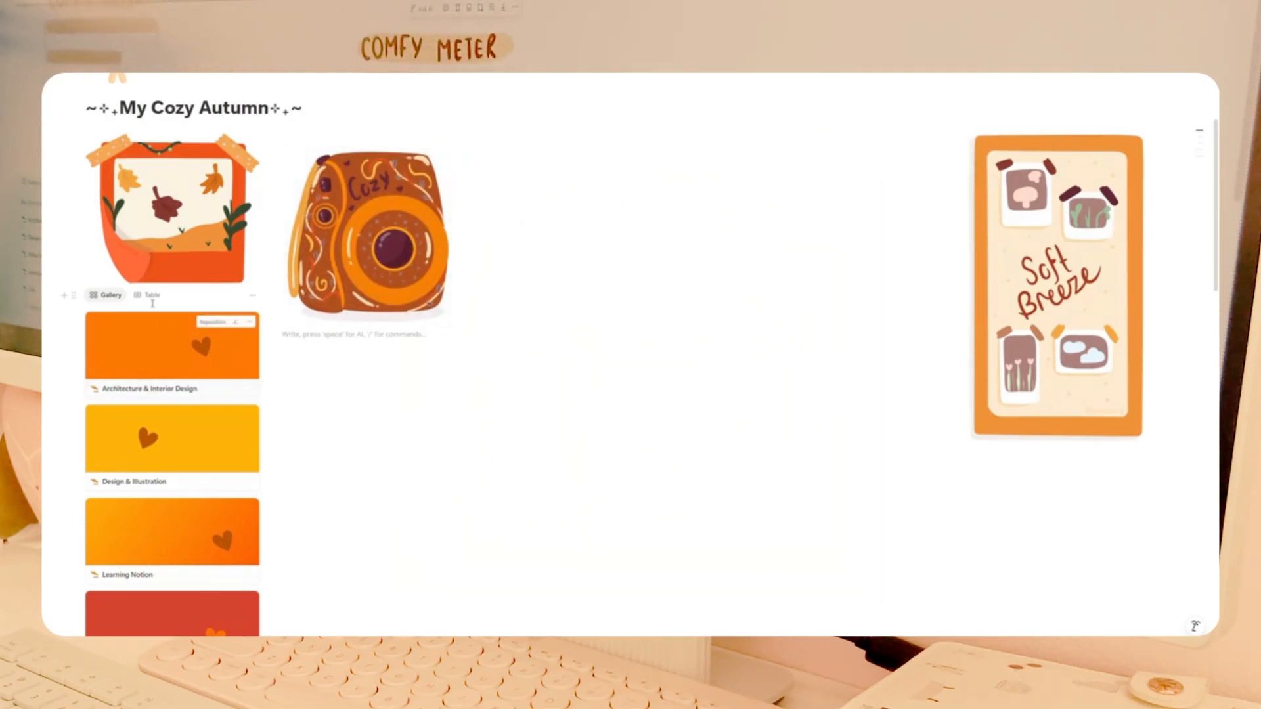
Move the notebooks gallery below the camera picture in the second column and enlarge the camera to the column's width.
{"action": "left_click_drag", "start_coordinate": [74, 295], "coordinate": [286, 307]}
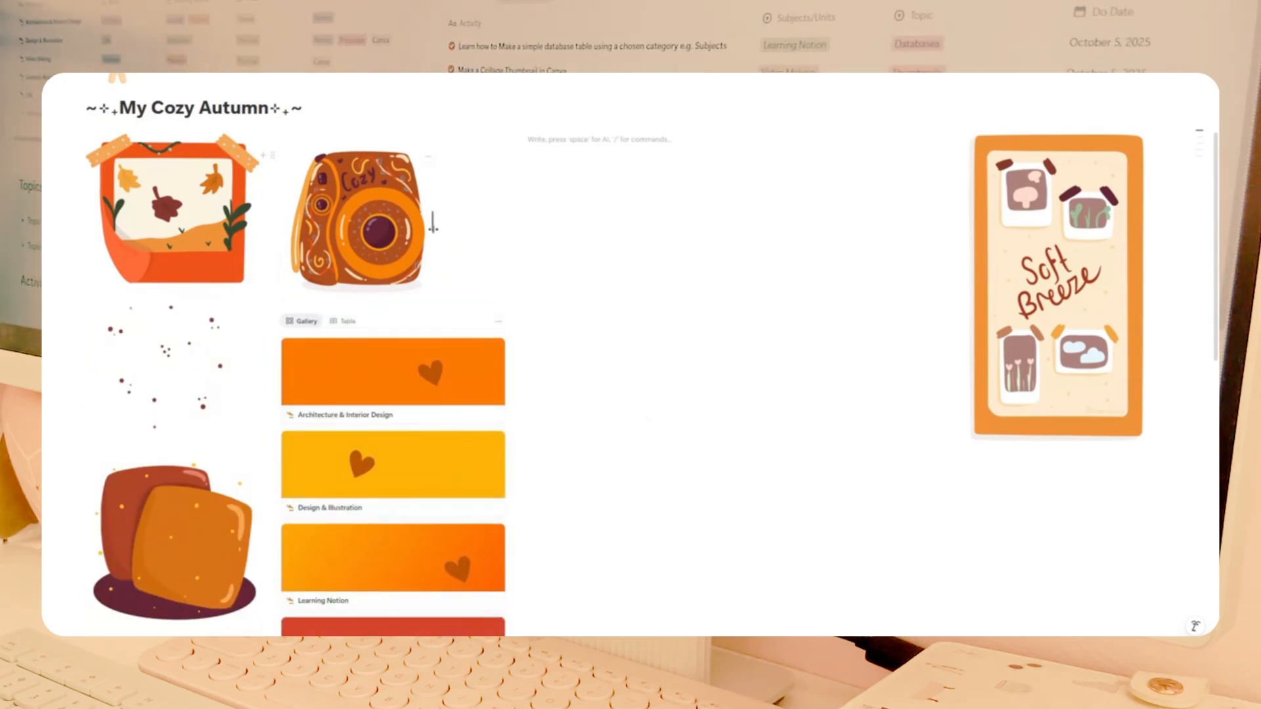
{"action": "left_click_drag", "start_coordinate": [433, 225], "coordinate": [494, 239]}
{"action": "scroll", "coordinate": [699, 391], "scroll_direction": "down", "scroll_amount": 3}
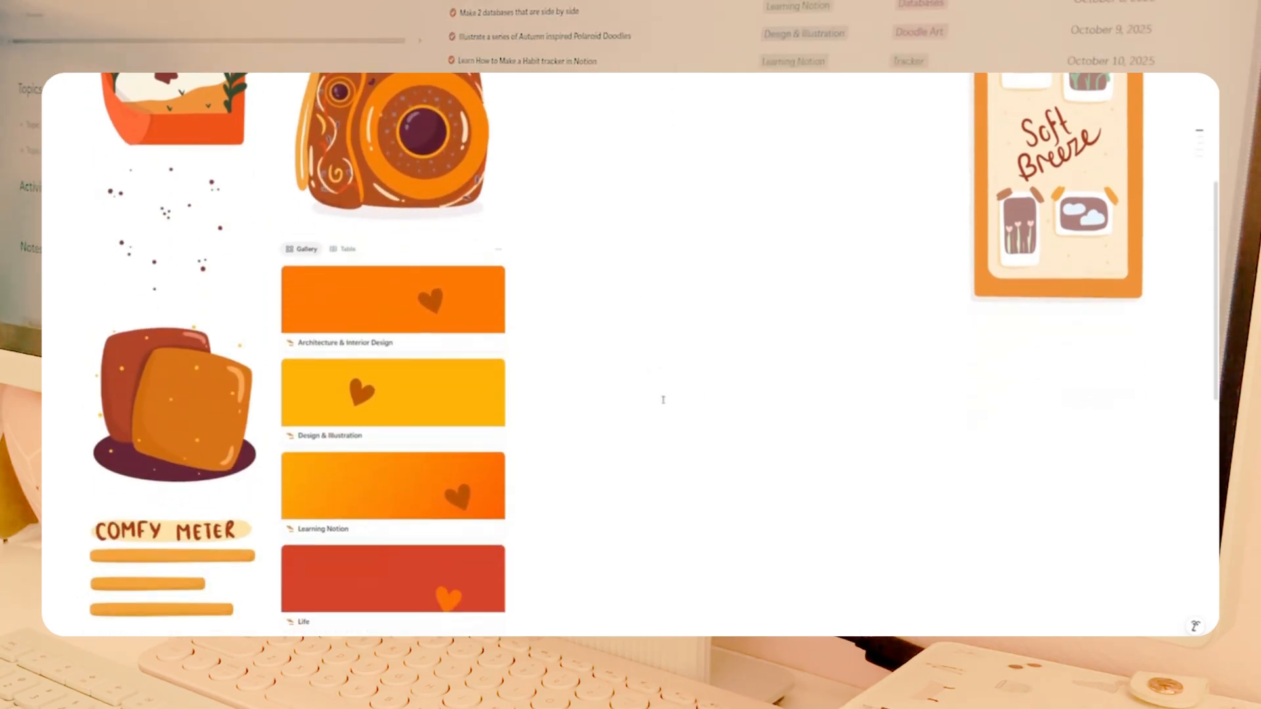
Narrow the column holding the camera picture and notebooks gallery until the cards are just wide enough for their titles.
{"action": "left_click_drag", "start_coordinate": [515, 248], "coordinate": [399, 243]}
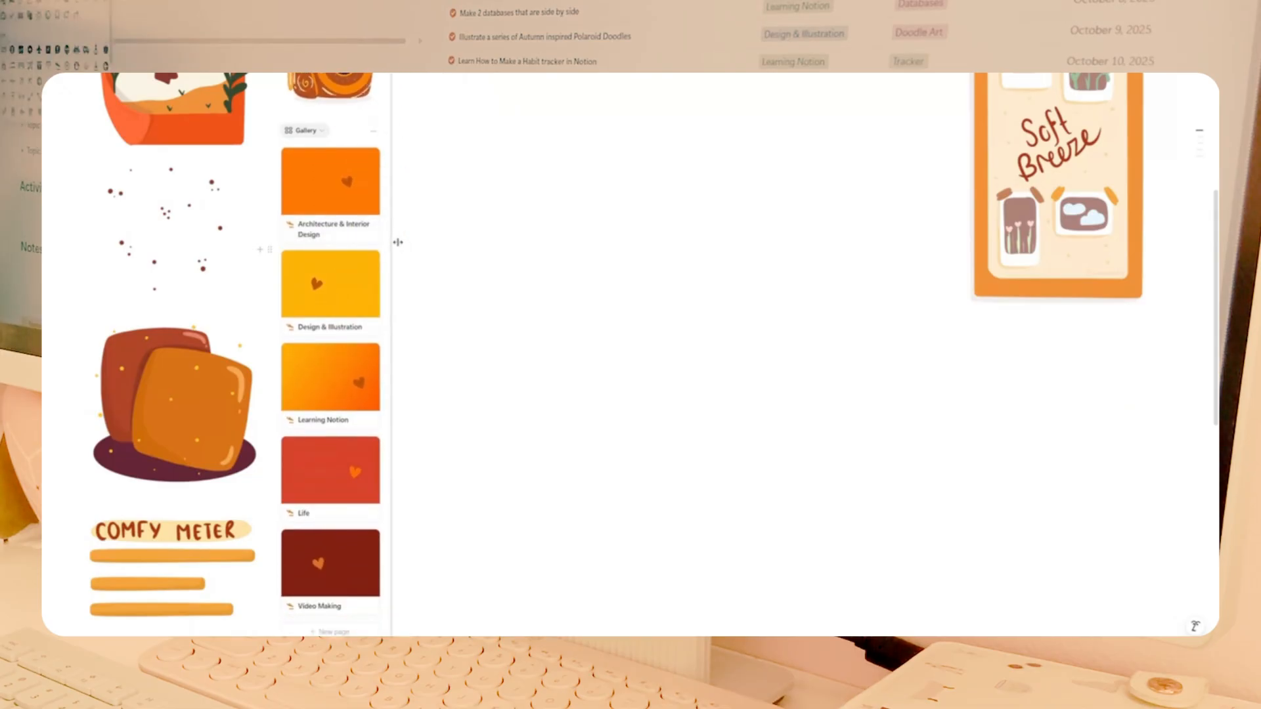
{"action": "scroll", "coordinate": [543, 359], "scroll_direction": "up", "scroll_amount": 4}
{"action": "scroll", "coordinate": [536, 398], "scroll_direction": "down", "scroll_amount": 1}
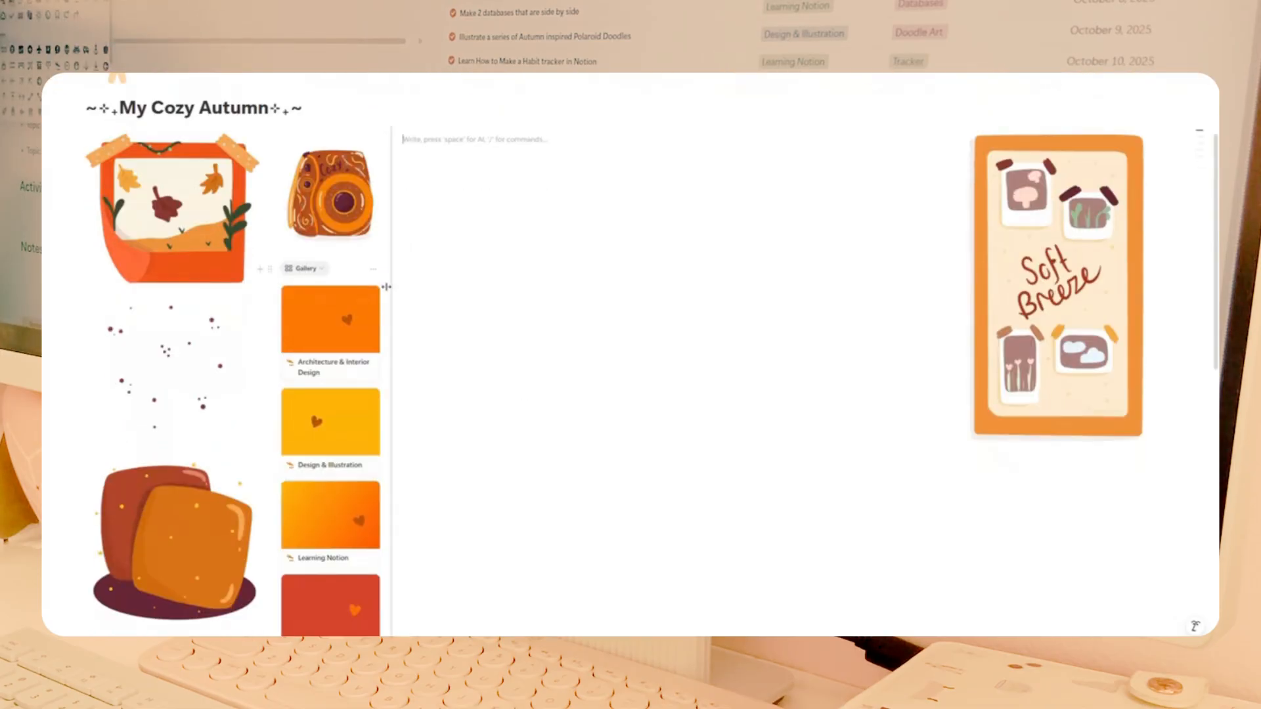
{"action": "left_click_drag", "start_coordinate": [399, 295], "coordinate": [404, 302]}
{"action": "left_click", "coordinate": [605, 376]}
{"action": "scroll", "coordinate": [605, 376], "scroll_direction": "down", "scroll_amount": 3}
{"action": "scroll", "coordinate": [605, 378], "scroll_direction": "up", "scroll_amount": 3}
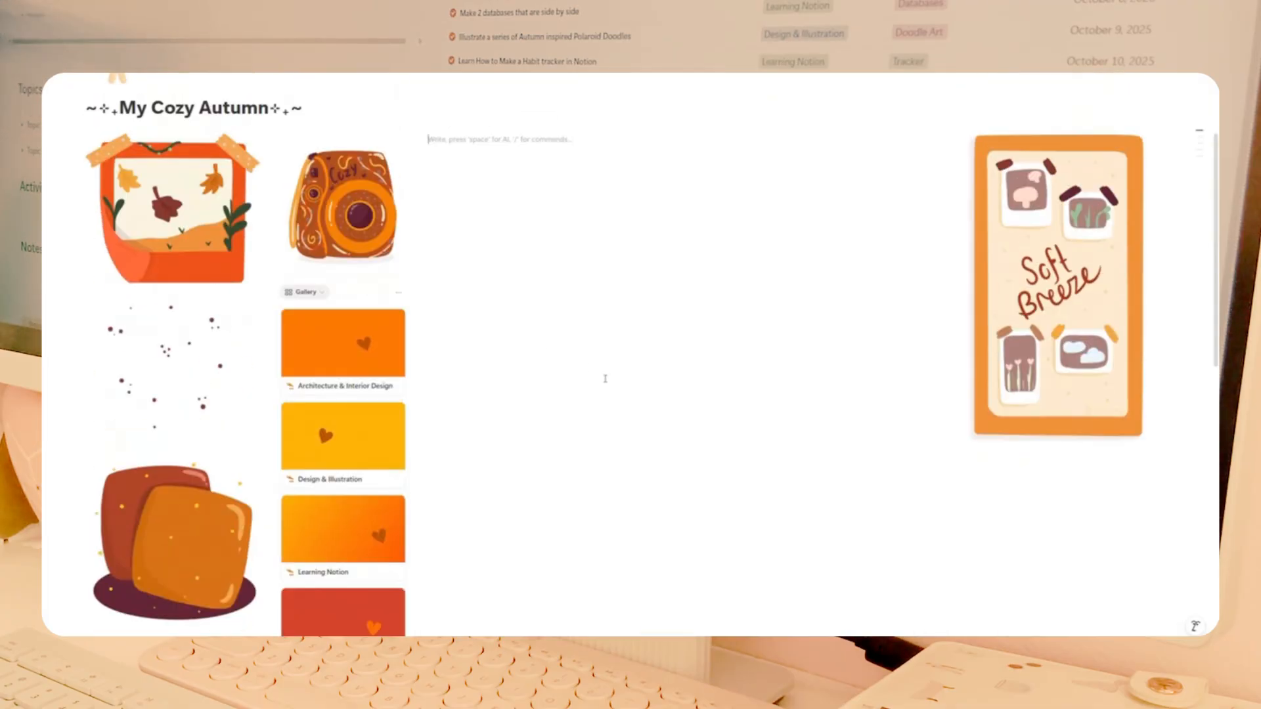
{"action": "left_click", "coordinate": [306, 292]}
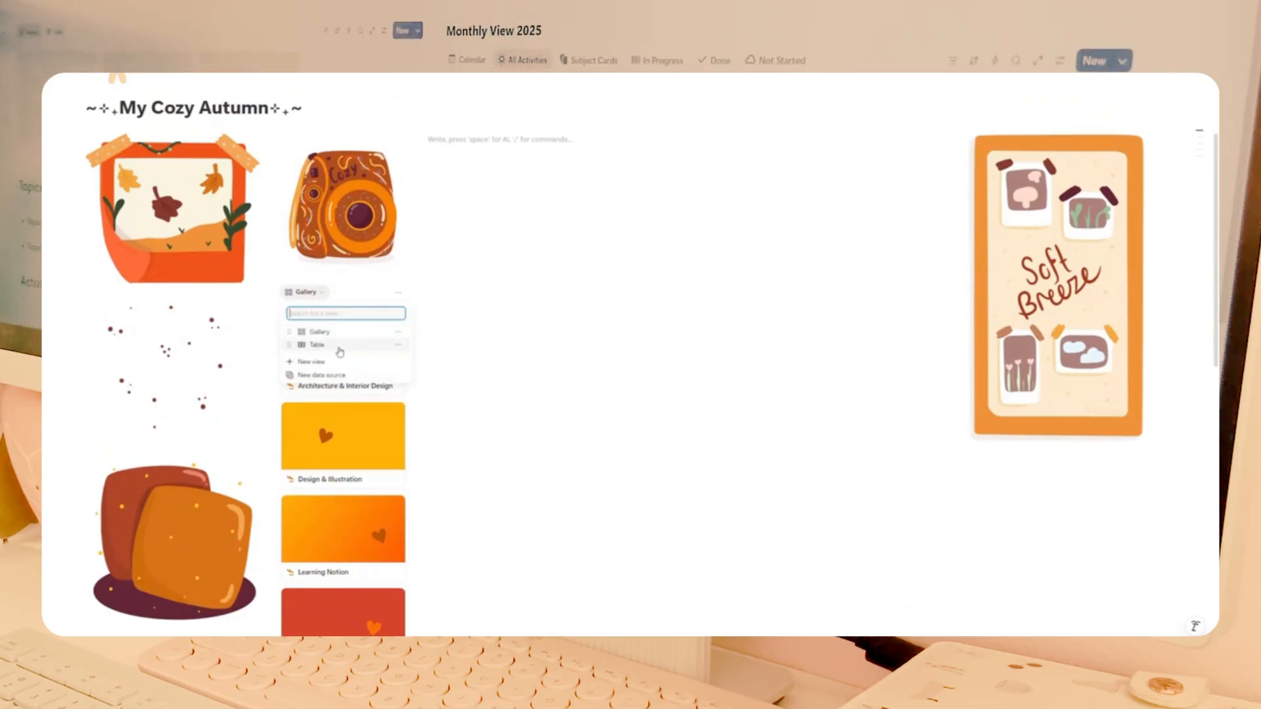
{"action": "left_click", "coordinate": [513, 313]}
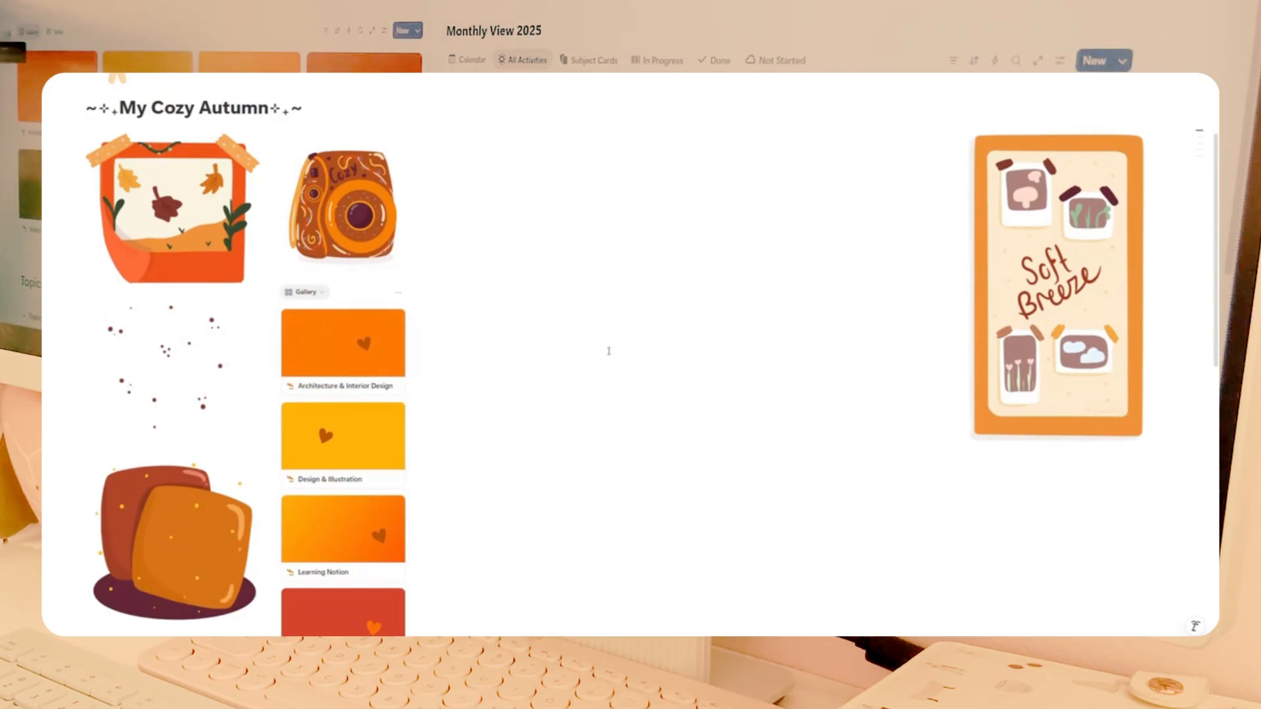
{"action": "scroll", "coordinate": [577, 335], "scroll_direction": "down", "scroll_amount": 4}
{"action": "scroll", "coordinate": [577, 336], "scroll_direction": "up", "scroll_amount": 4}
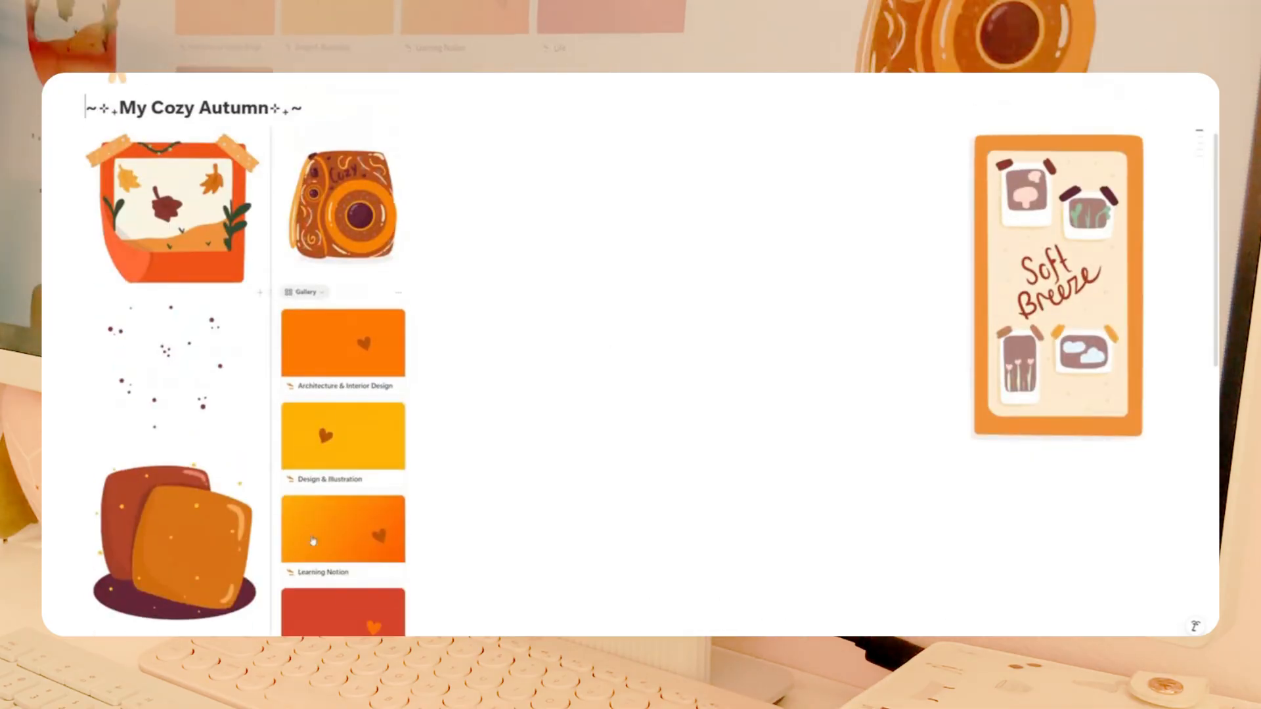
Move the camera picture back above the Soft Breeze picture and widen the notebooks gallery's column.
{"action": "left_click_drag", "start_coordinate": [272, 155], "coordinate": [972, 141]}
{"action": "left_click_drag", "start_coordinate": [412, 255], "coordinate": [690, 283]}
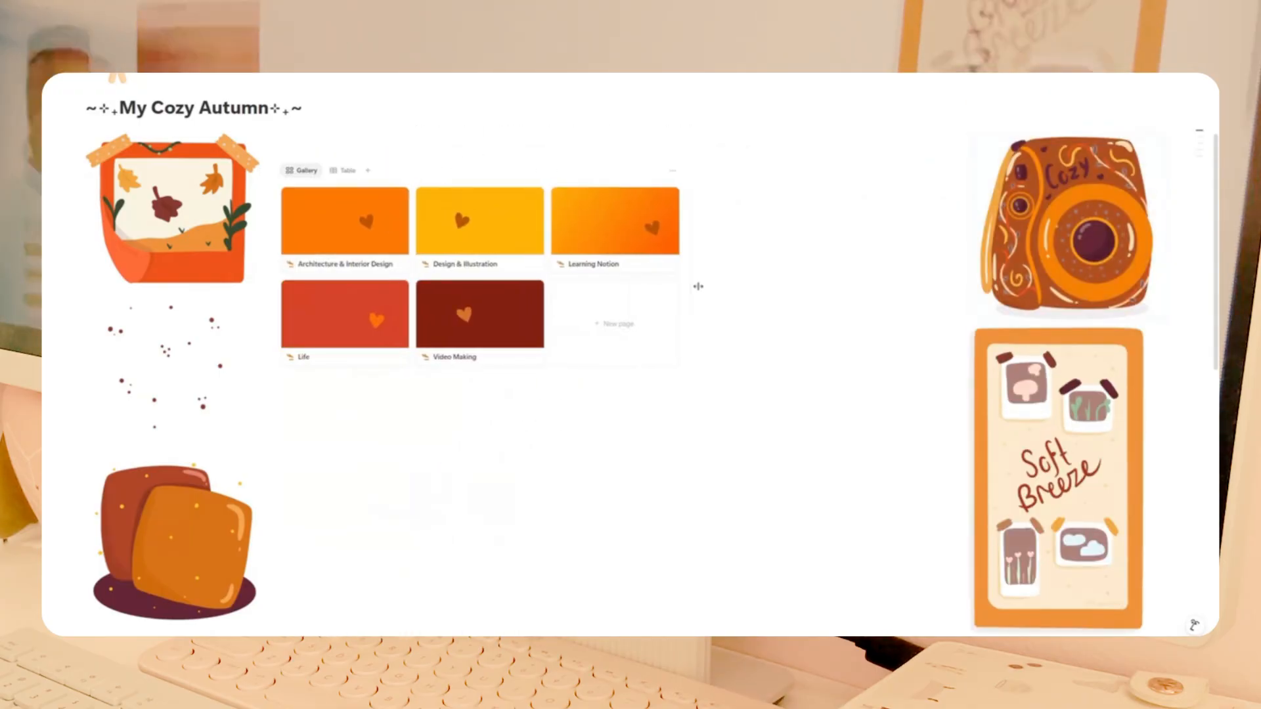
{"action": "left_click", "coordinate": [779, 153]}
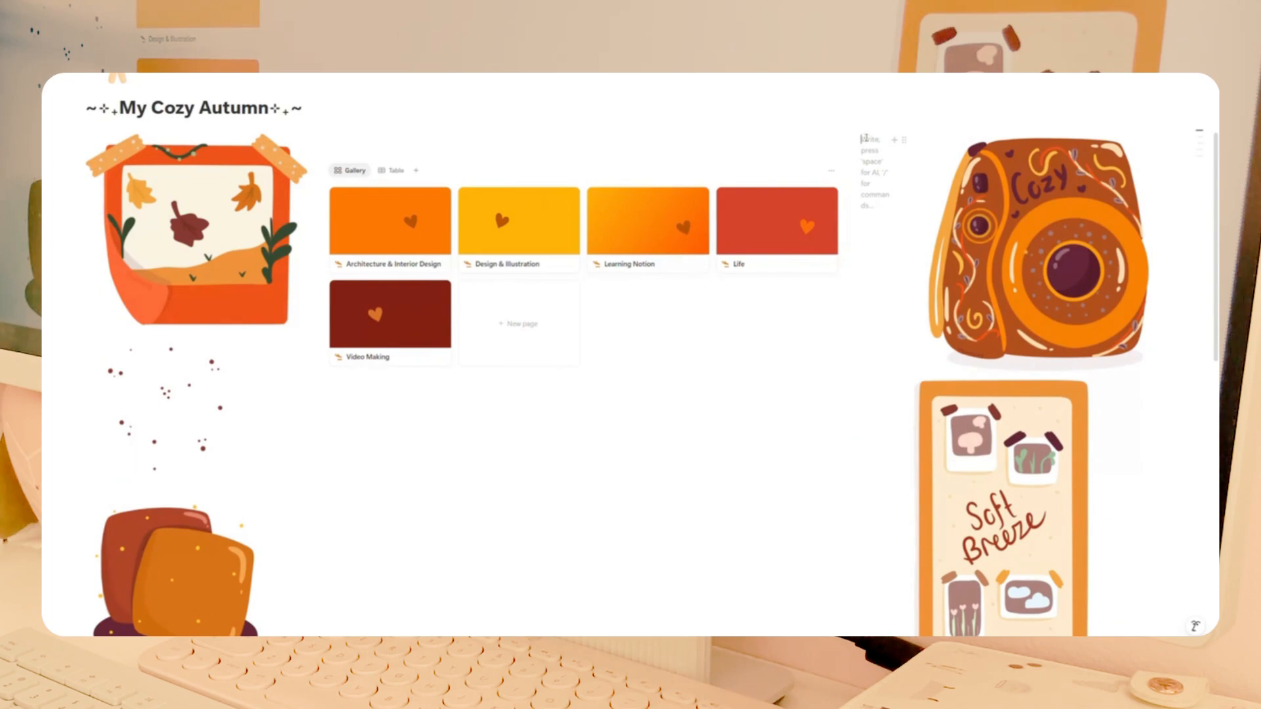
Delete the empty column between the notebooks gallery and the camera picture.
{"action": "left_click", "coordinate": [906, 141]}
{"action": "left_click", "coordinate": [859, 182]}
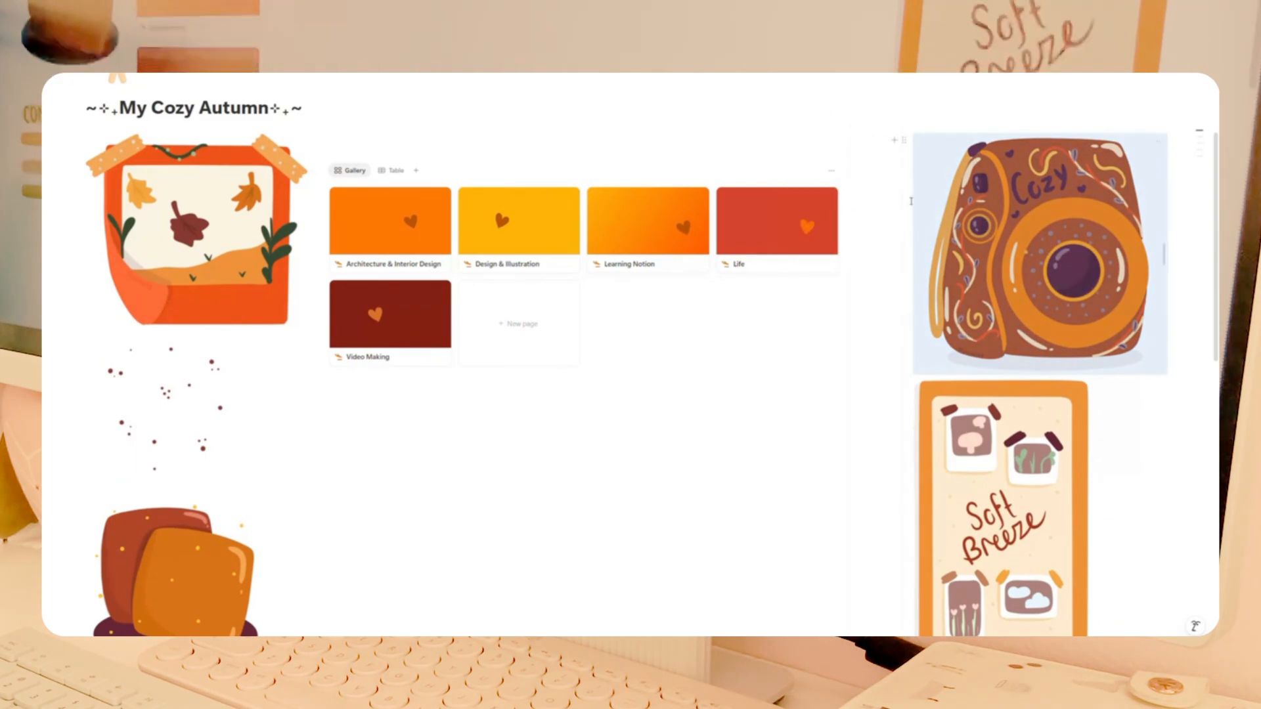
{"action": "left_click", "coordinate": [873, 195]}
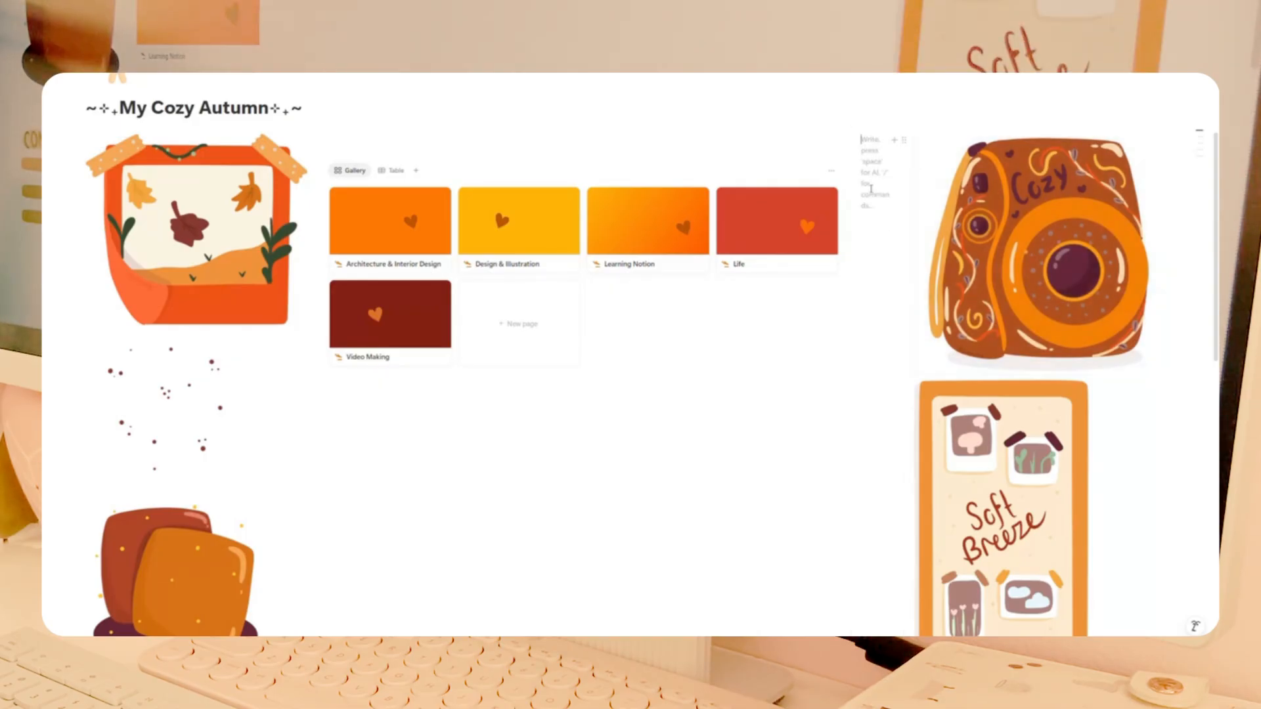
{"action": "key", "text": "BackSpace"}
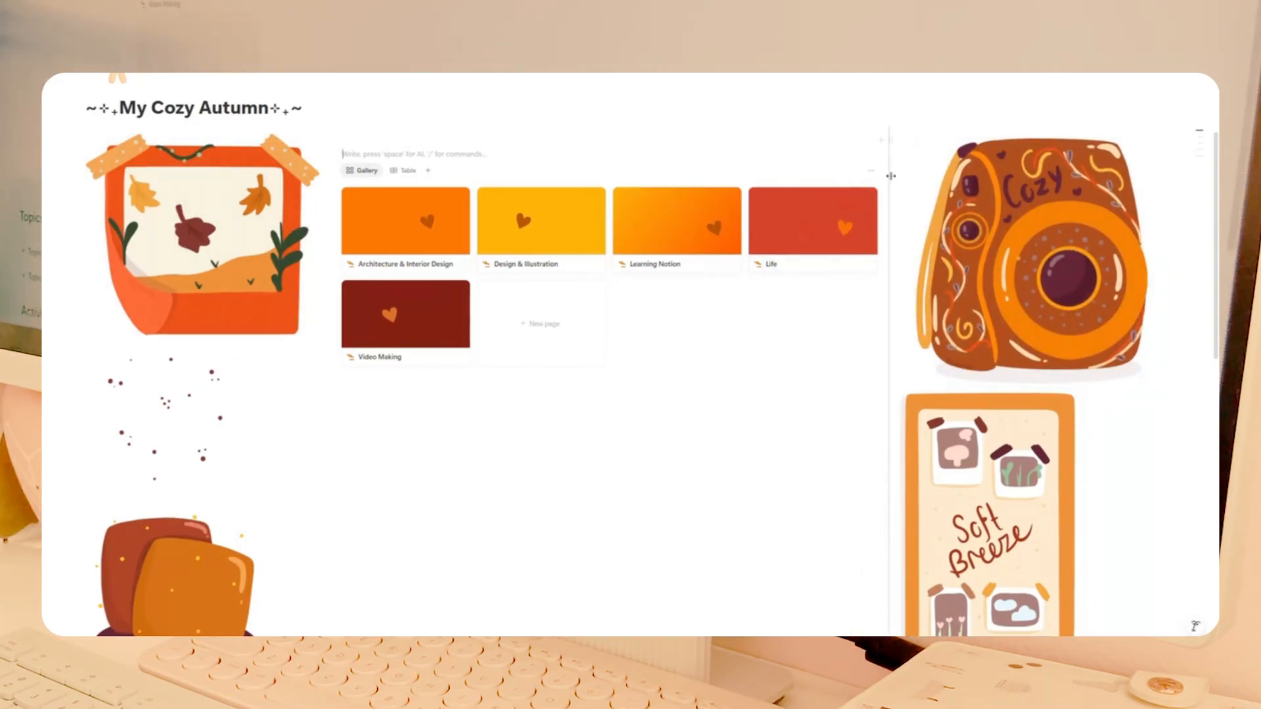
Widen the notebooks gallery's column on both sides so all five cards fit in one row, and add an empty line beneath.
{"action": "left_click_drag", "start_coordinate": [889, 194], "coordinate": [1001, 197]}
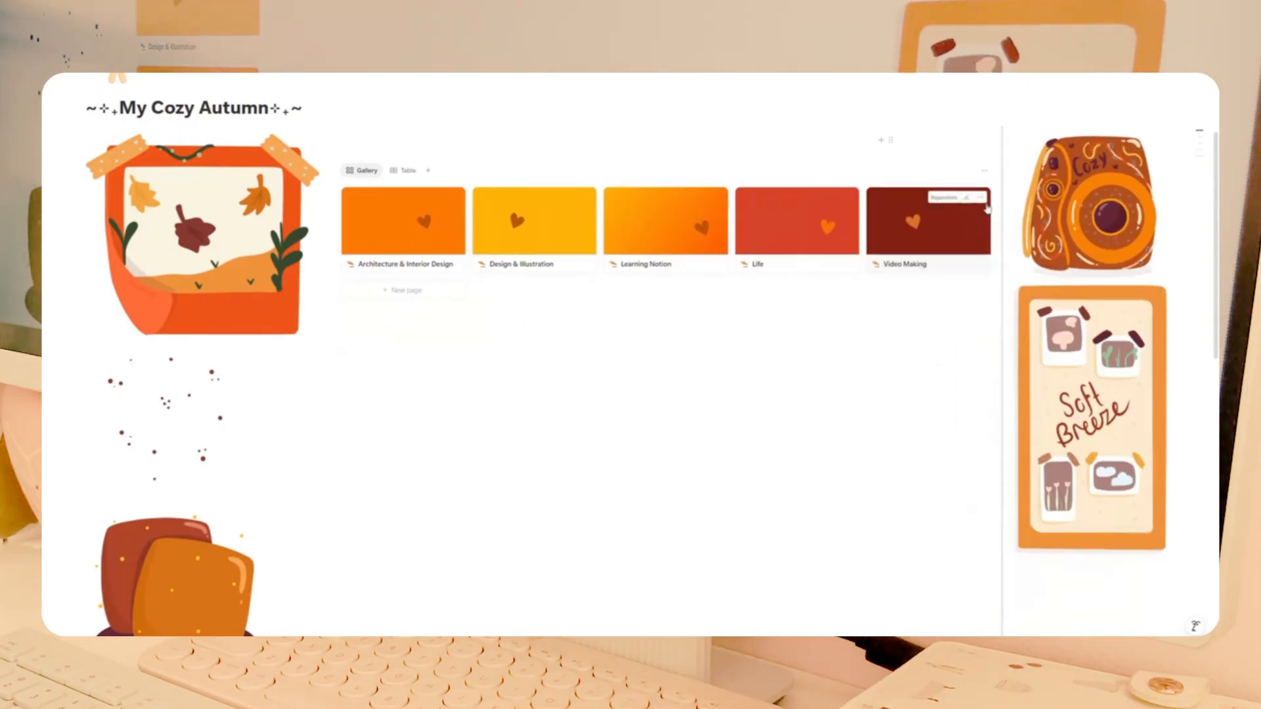
{"action": "left_click_drag", "start_coordinate": [332, 204], "coordinate": [267, 204]}
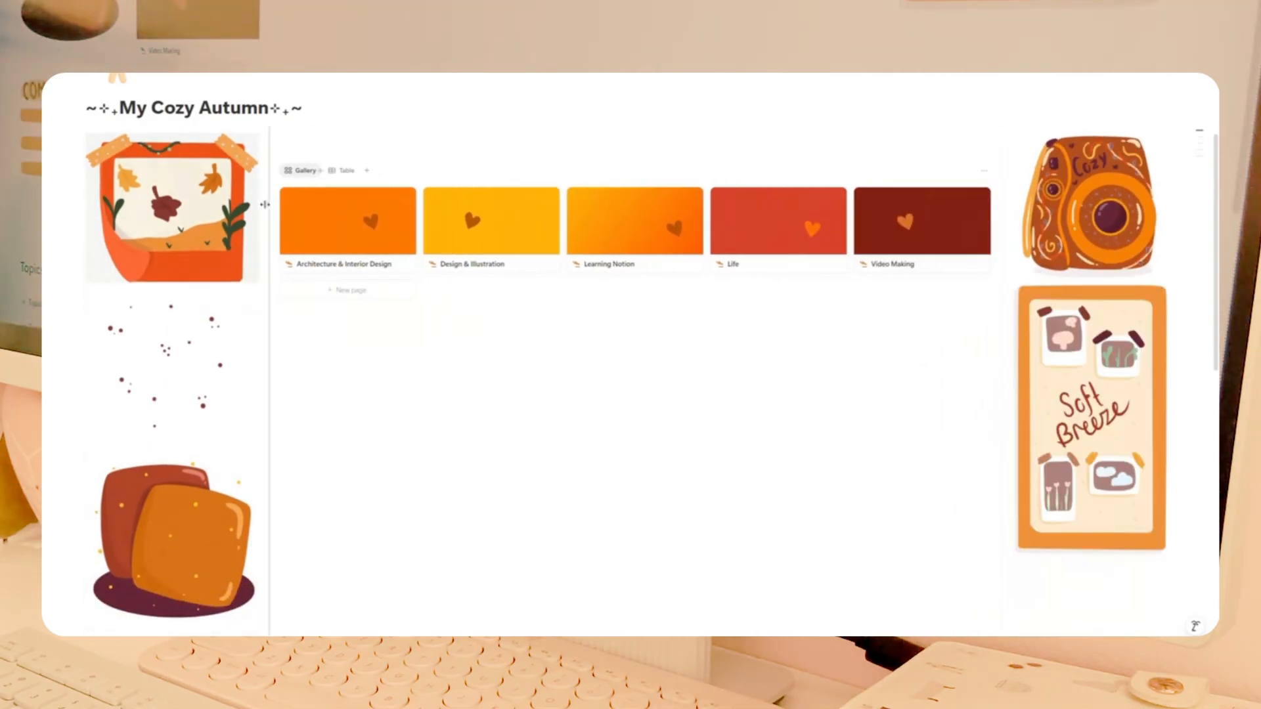
{"action": "left_click", "coordinate": [539, 344]}
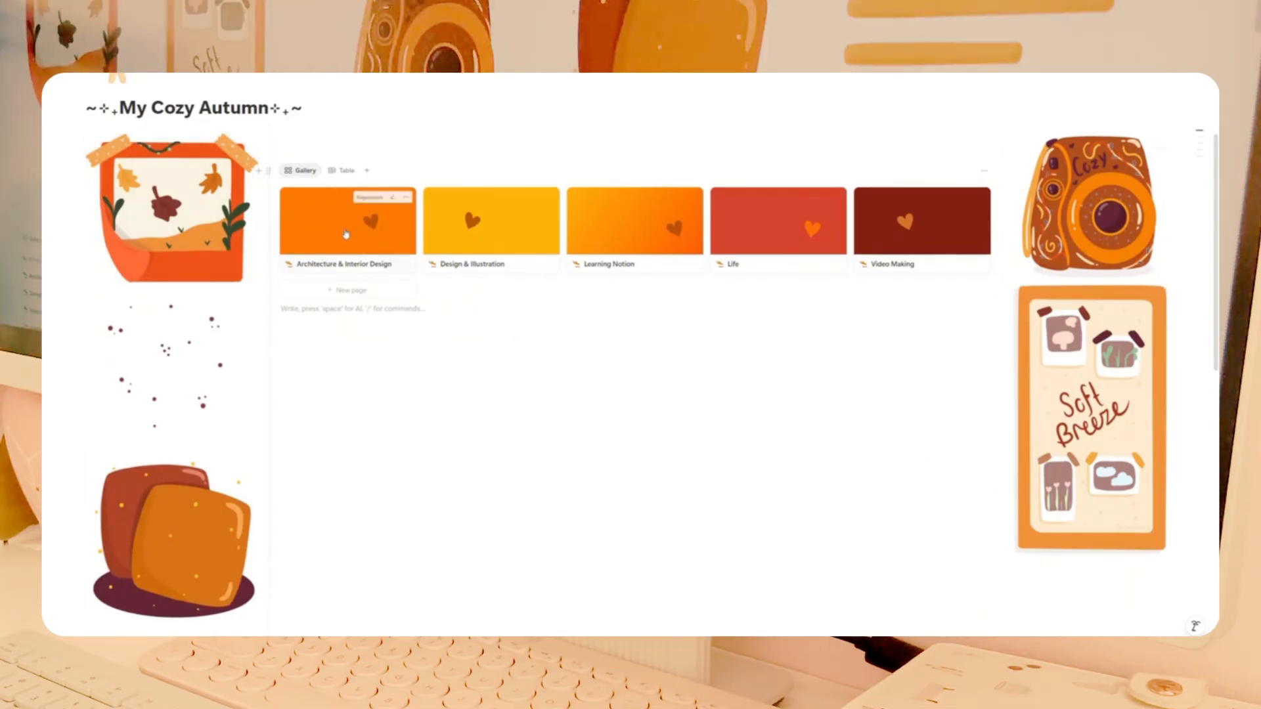
{"action": "scroll", "coordinate": [496, 369], "scroll_direction": "down", "scroll_amount": 2}
{"action": "scroll", "coordinate": [355, 492], "scroll_direction": "up", "scroll_amount": 3}
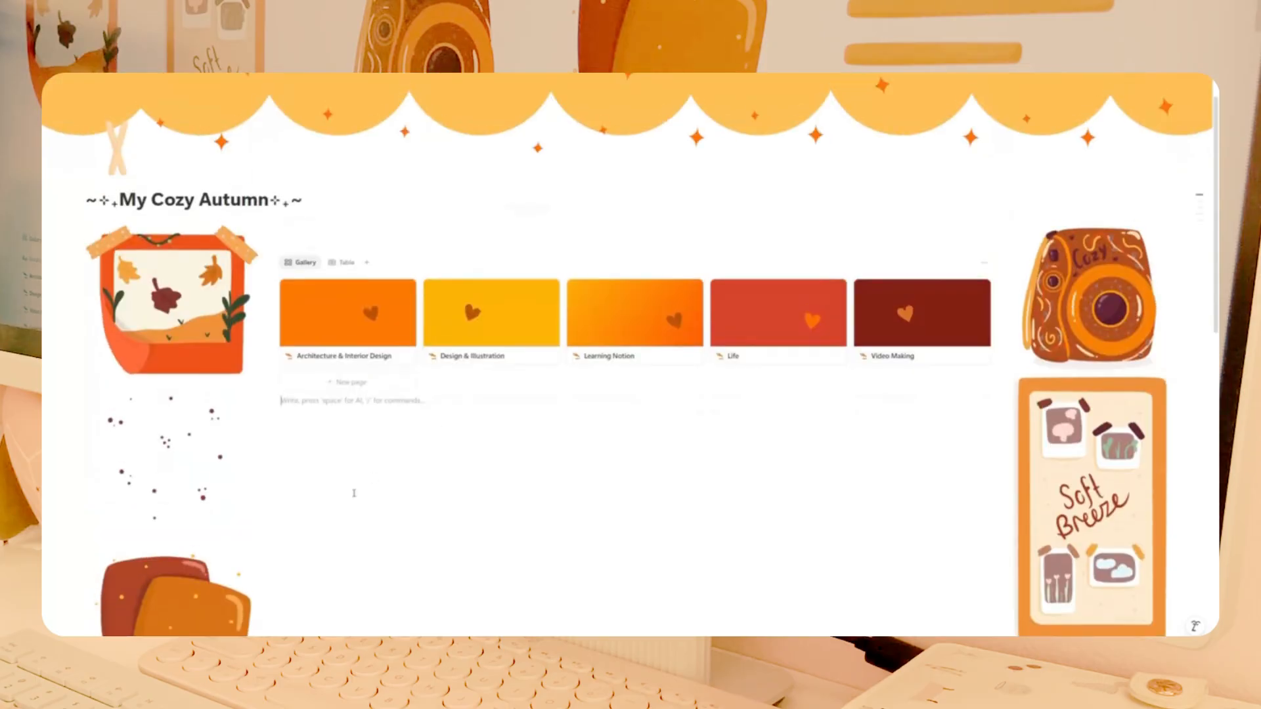
{"action": "scroll", "coordinate": [365, 468], "scroll_direction": "down", "scroll_amount": 4}
{"action": "scroll", "coordinate": [336, 468], "scroll_direction": "down", "scroll_amount": 3}
{"action": "scroll", "coordinate": [309, 454], "scroll_direction": "up", "scroll_amount": 2}
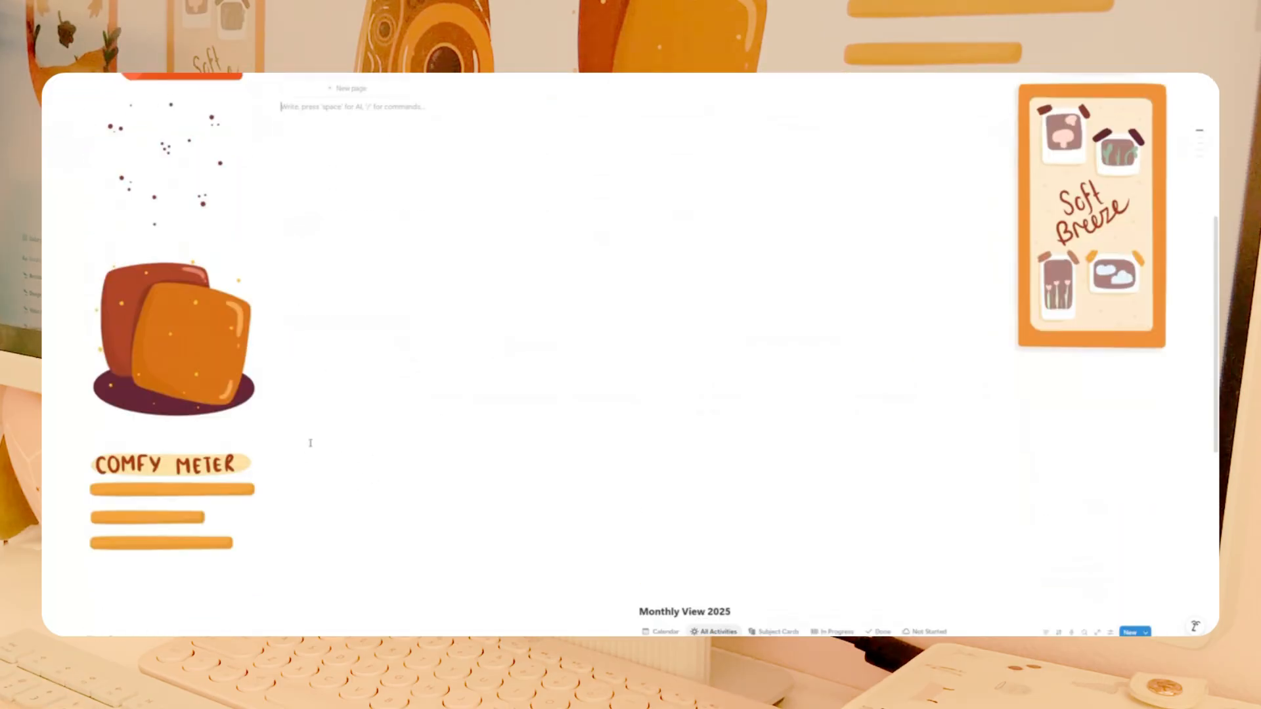
{"action": "left_click", "coordinate": [270, 429]}
{"action": "left_click", "coordinate": [227, 443]}
Add an empty line below the Youtube Log toggle and give it an orange background.
{"action": "scroll", "coordinate": [369, 433], "scroll_direction": "down", "scroll_amount": 7}
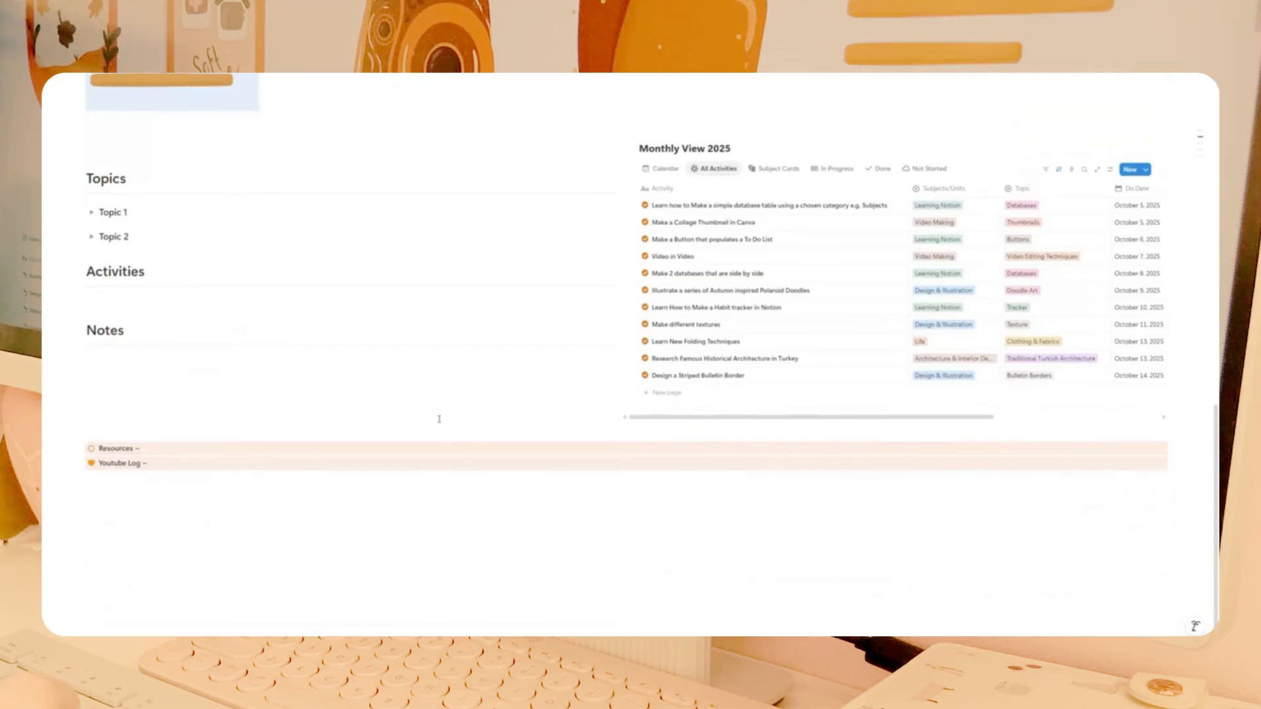
{"action": "left_click", "coordinate": [227, 497]}
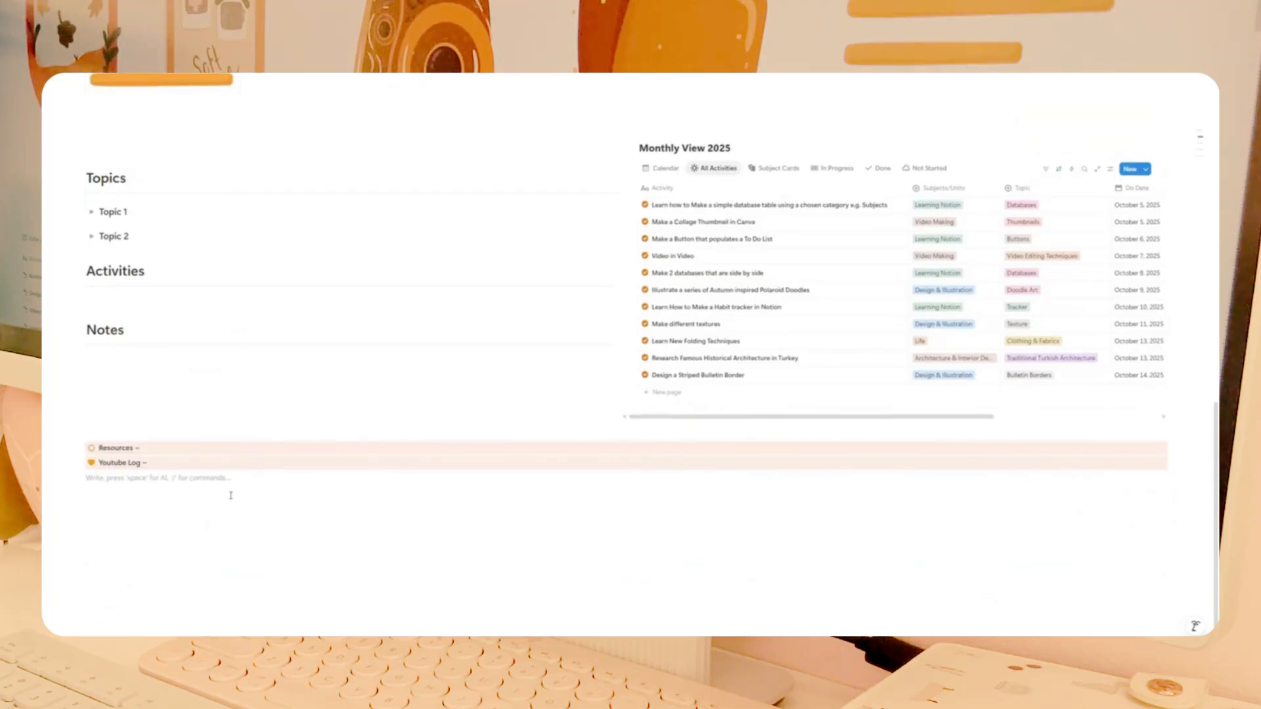
{"action": "left_click", "coordinate": [76, 477]}
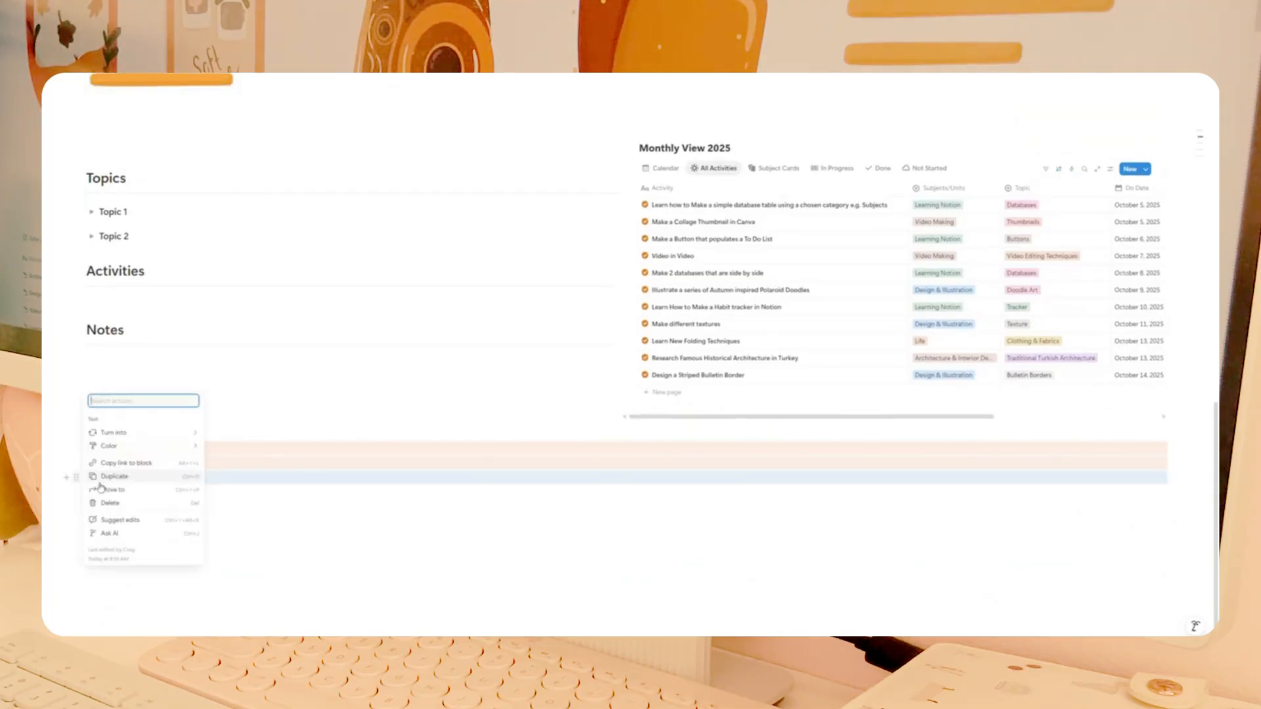
{"action": "mouse_move", "coordinate": [147, 450]}
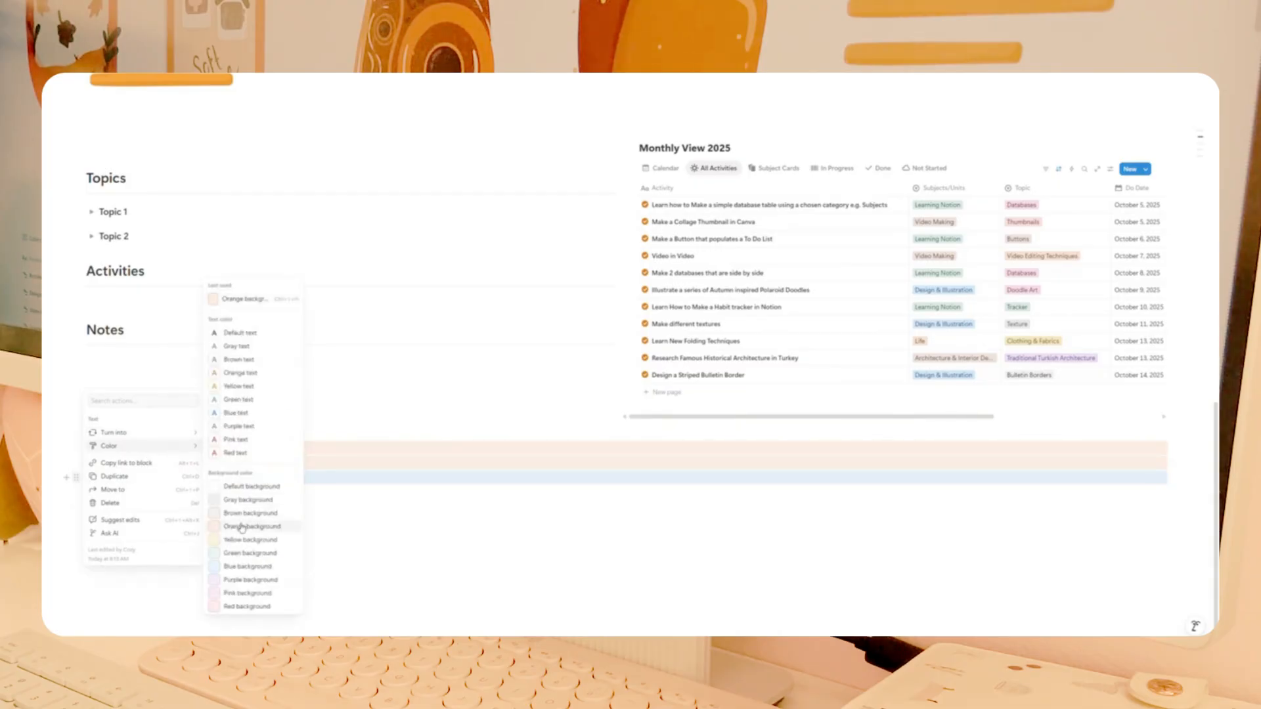
{"action": "left_click", "coordinate": [243, 527]}
Move the empty orange line to the top of the page, directly beneath the My Cozy Autumn title.
{"action": "left_click", "coordinate": [96, 489]}
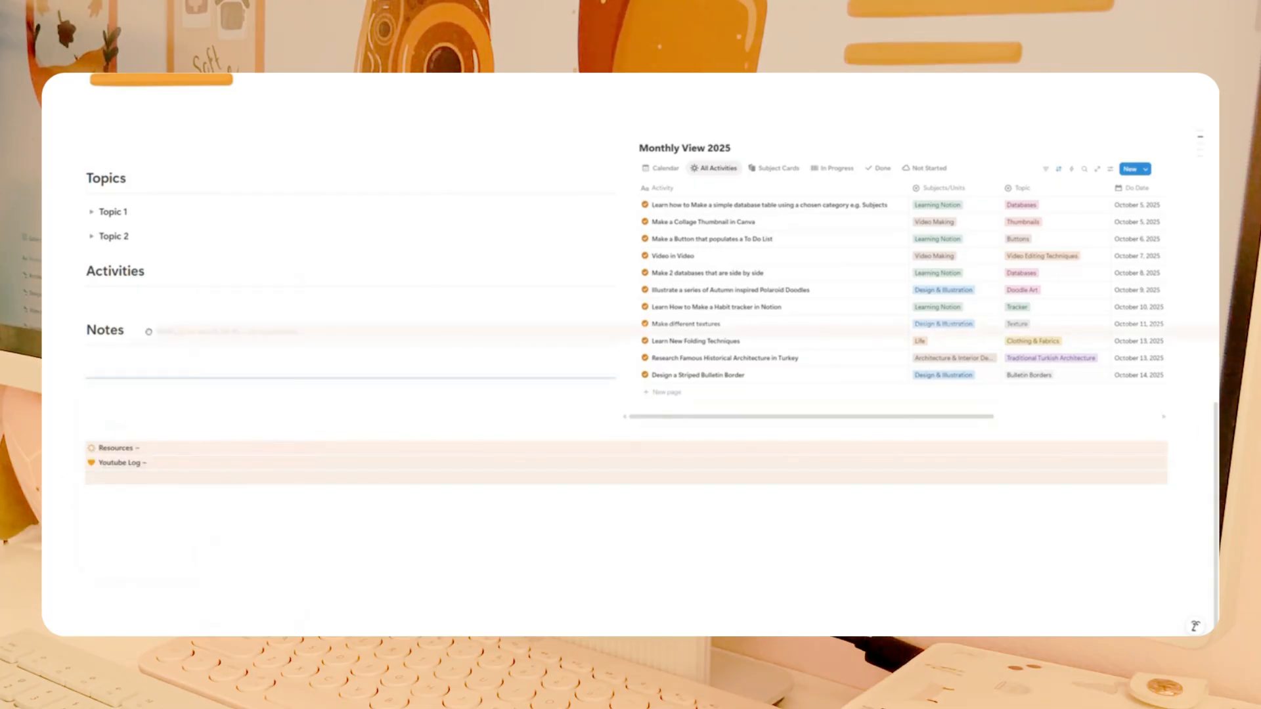
{"action": "scroll", "coordinate": [76, 477], "scroll_direction": "up", "scroll_amount": 10}
{"action": "left_click_drag", "start_coordinate": [150, 276], "coordinate": [150, 257]}
{"action": "left_click", "coordinate": [403, 578]}
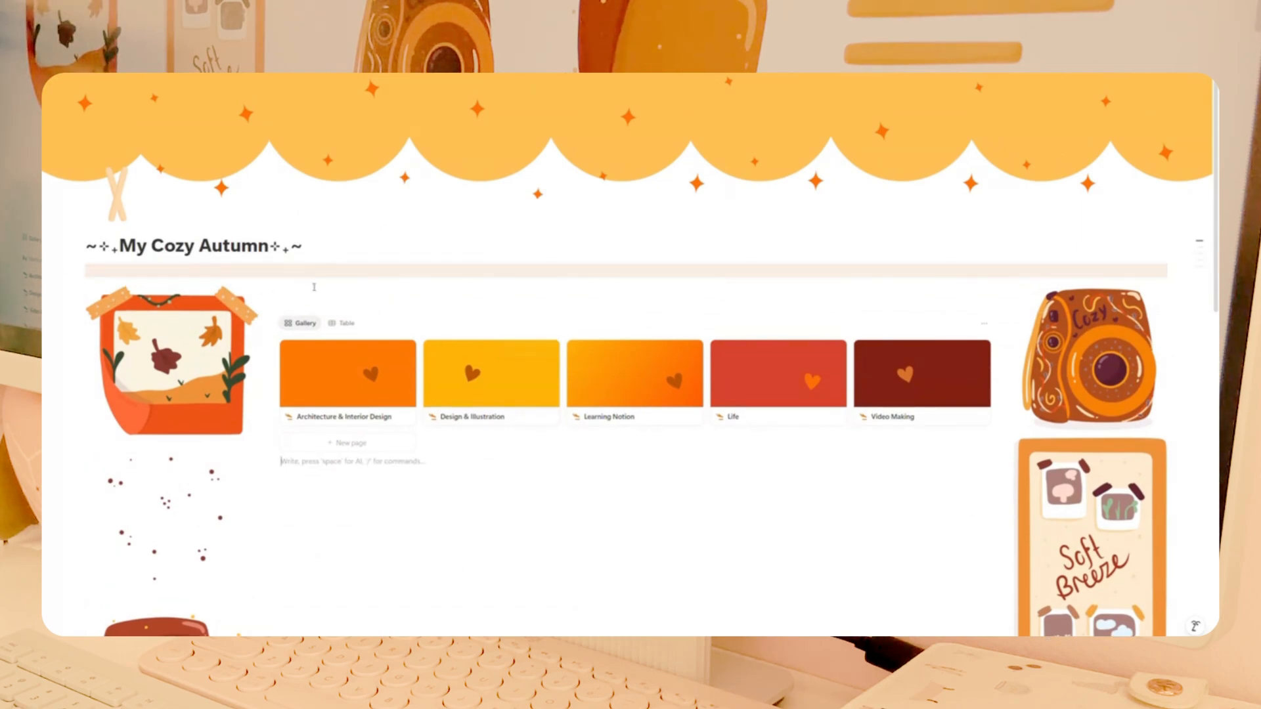
Delete the empty line above the notebooks gallery so it lines up with the pictures on both sides.
{"action": "left_click", "coordinate": [286, 308]}
{"action": "key", "text": "BackSpace"}
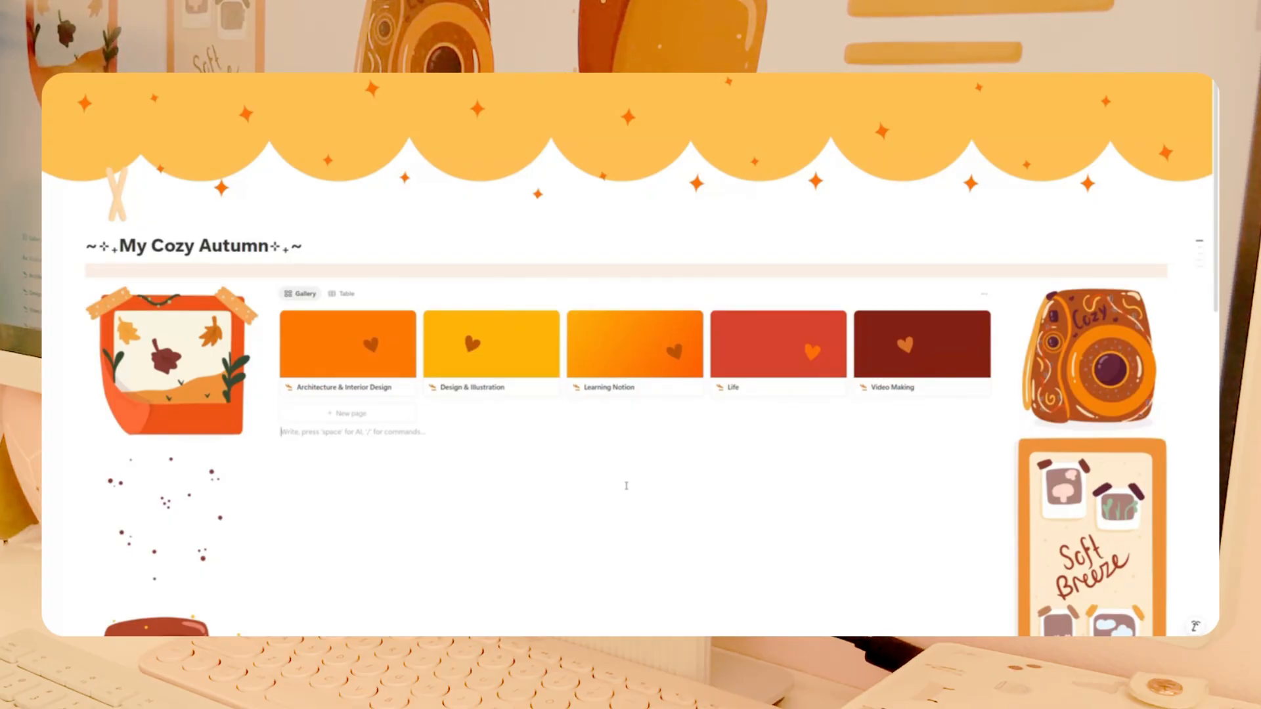
{"action": "scroll", "coordinate": [634, 475], "scroll_direction": "down", "scroll_amount": 3}
{"action": "scroll", "coordinate": [610, 463], "scroll_direction": "up", "scroll_amount": 3}
{"action": "scroll", "coordinate": [726, 471], "scroll_direction": "down", "scroll_amount": 1}
{"action": "scroll", "coordinate": [726, 471], "scroll_direction": "down", "scroll_amount": 2}
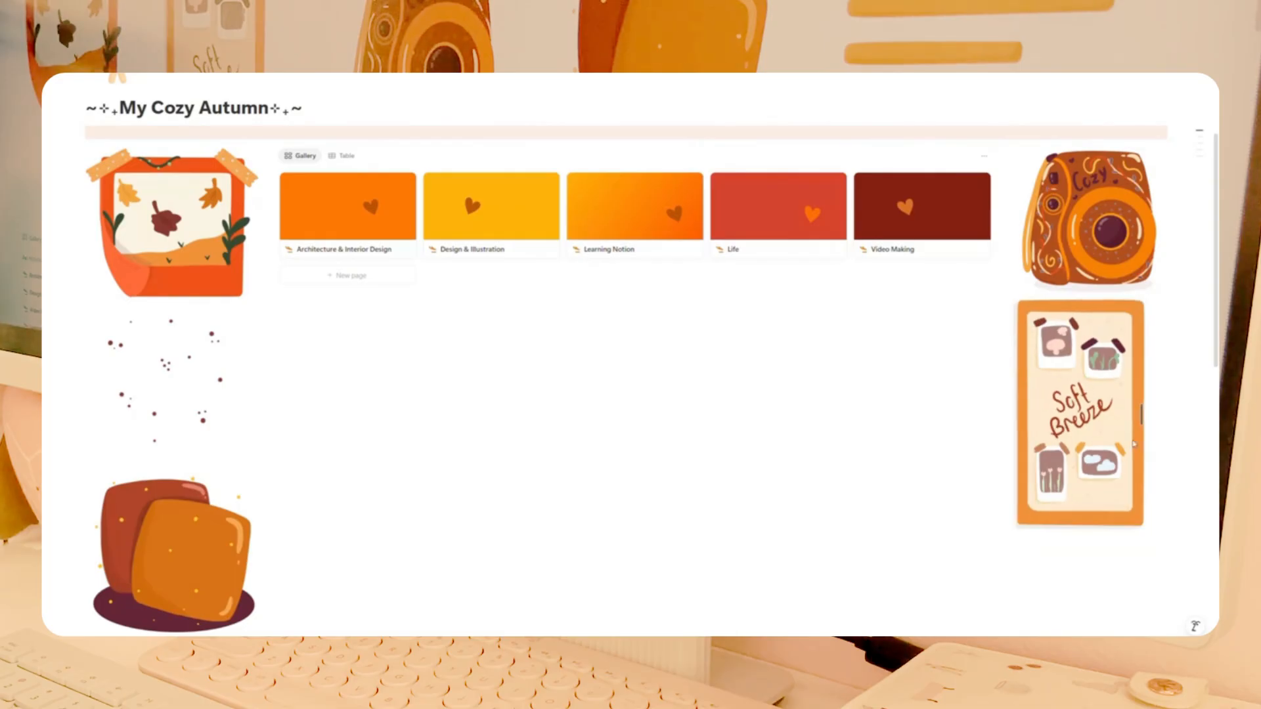
Stretch the camera picture to the full width of its column and adjust the bottom edge of its crop.
{"action": "left_click", "coordinate": [1122, 247]}
{"action": "mouse_move", "coordinate": [1151, 228]}
{"action": "left_mouse_down"}
{"action": "mouse_move", "coordinate": [1140, 234]}
{"action": "mouse_move", "coordinate": [1164, 230]}
{"action": "left_mouse_up"}
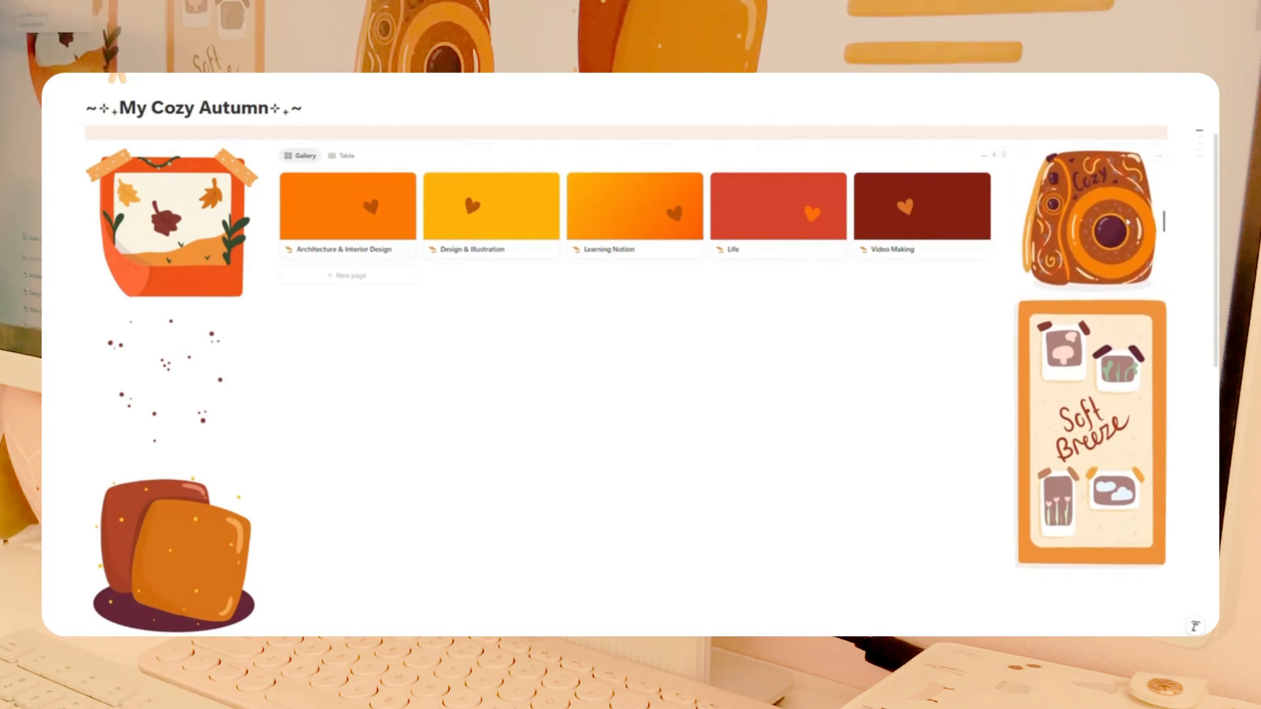
{"action": "left_click", "coordinate": [1160, 160]}
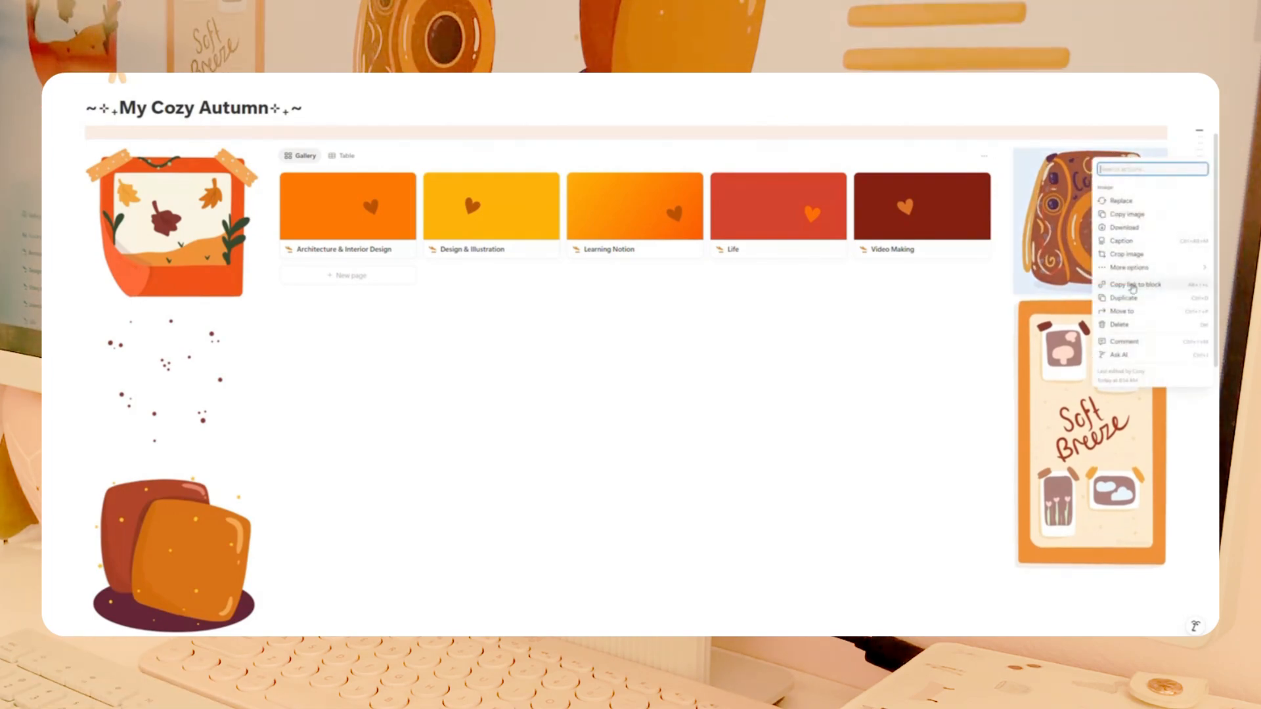
{"action": "left_click", "coordinate": [1126, 255]}
{"action": "left_click_drag", "start_coordinate": [630, 577], "coordinate": [633, 588]}
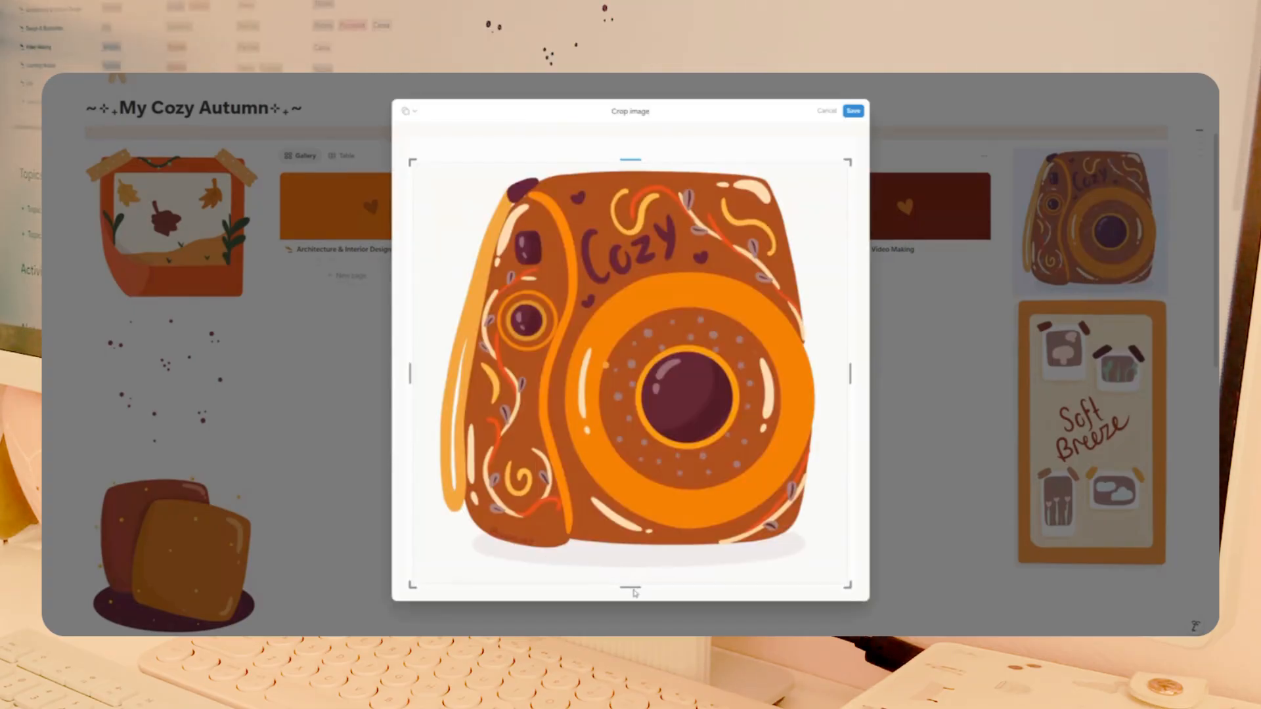
{"action": "left_click", "coordinate": [854, 110]}
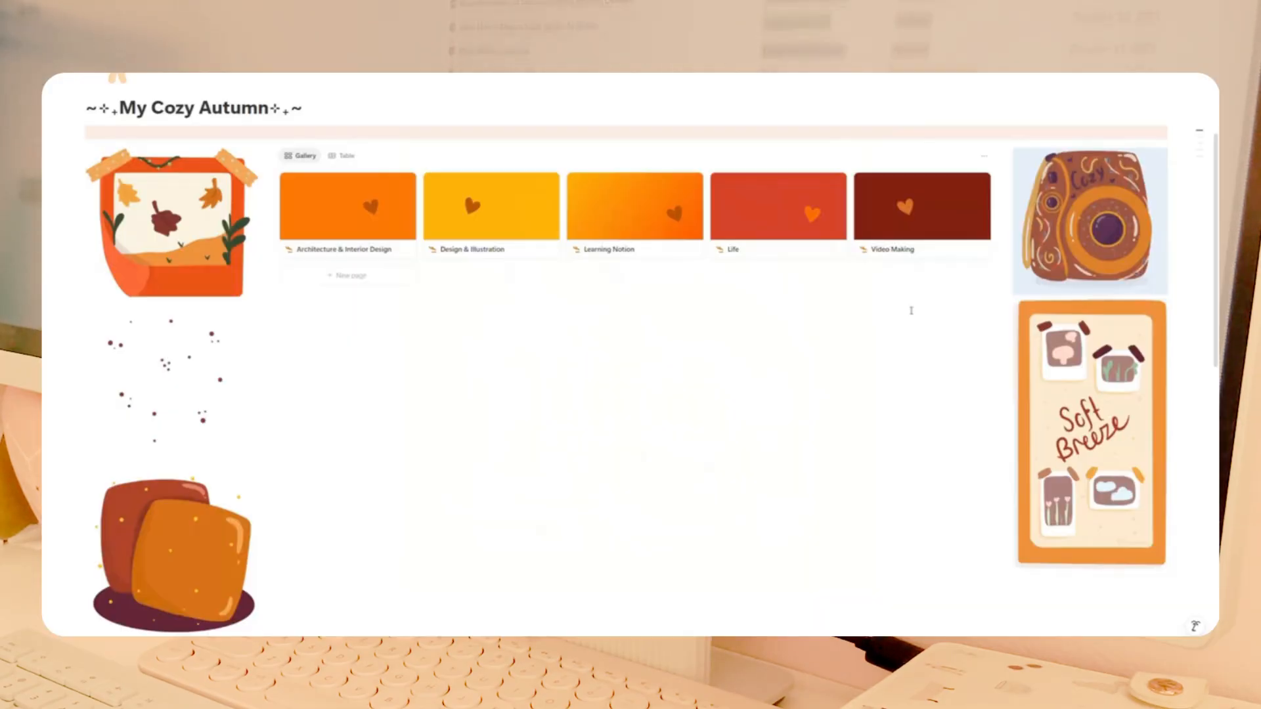
Adjust the crop of the scattered-dots picture above the cushions and save it.
{"action": "scroll", "coordinate": [465, 442], "scroll_direction": "down", "scroll_amount": 3}
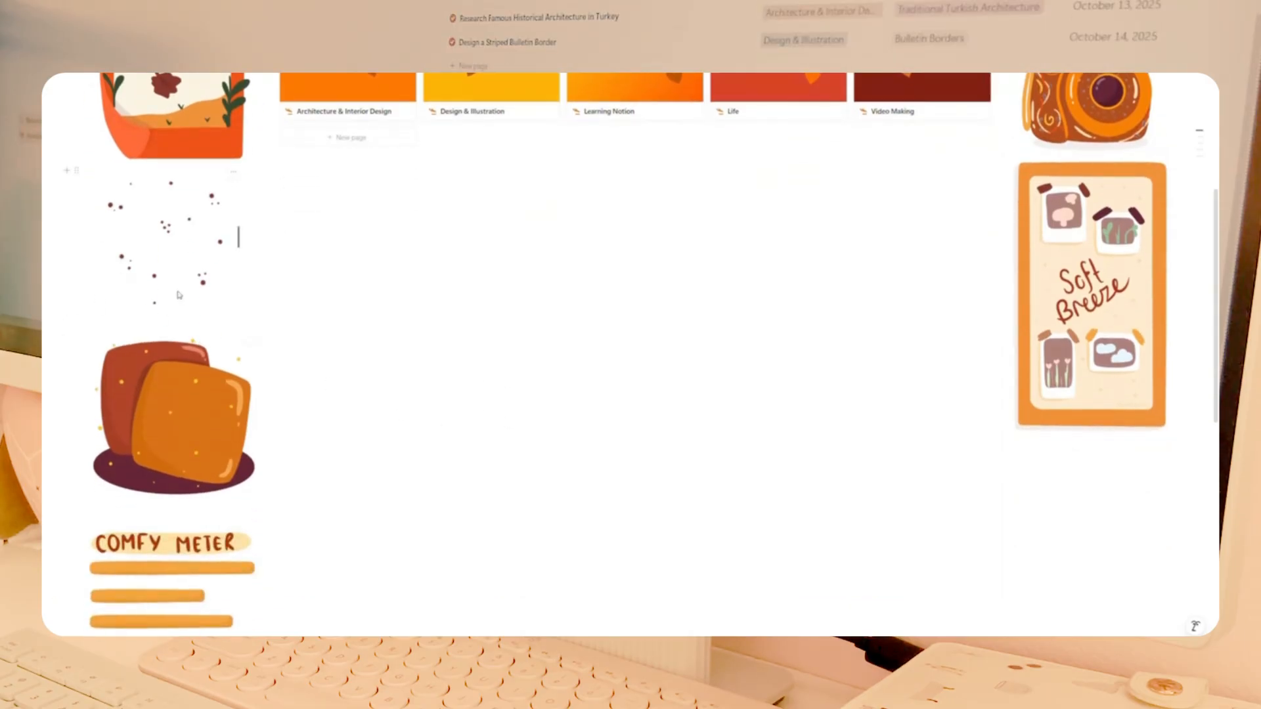
{"action": "left_click", "coordinate": [178, 295]}
{"action": "left_click", "coordinate": [233, 173]}
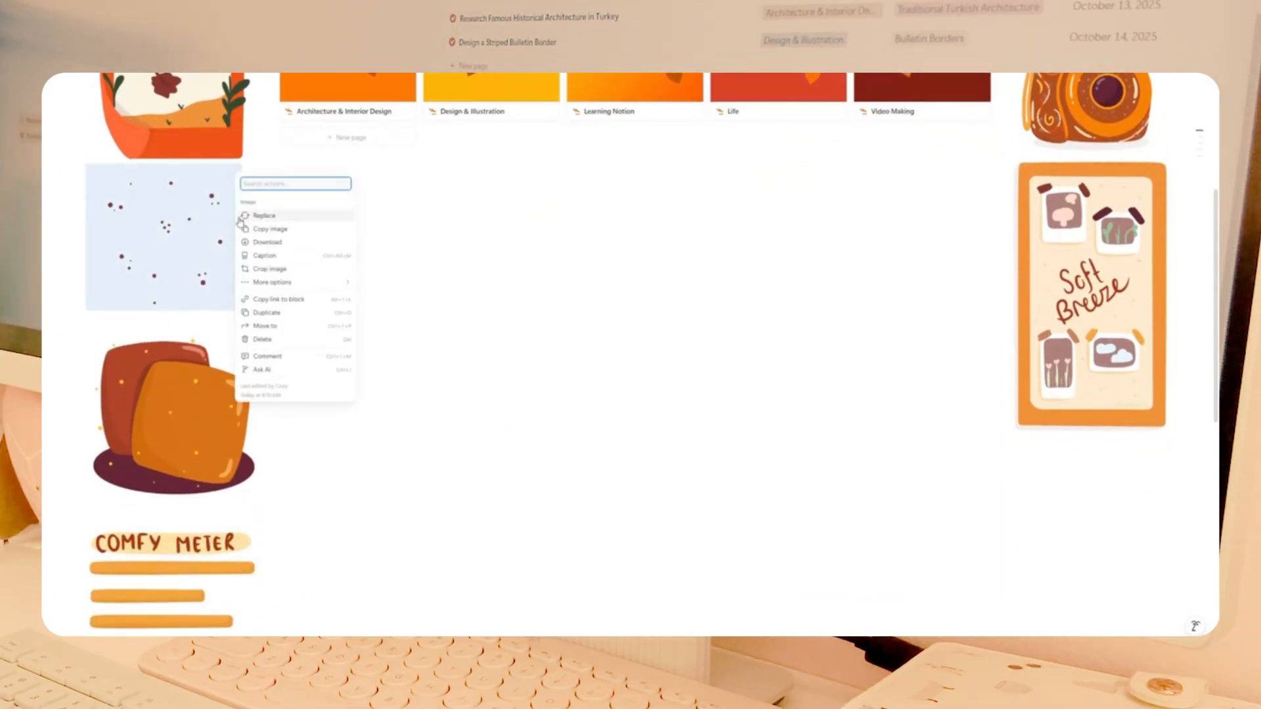
{"action": "left_click", "coordinate": [268, 269]}
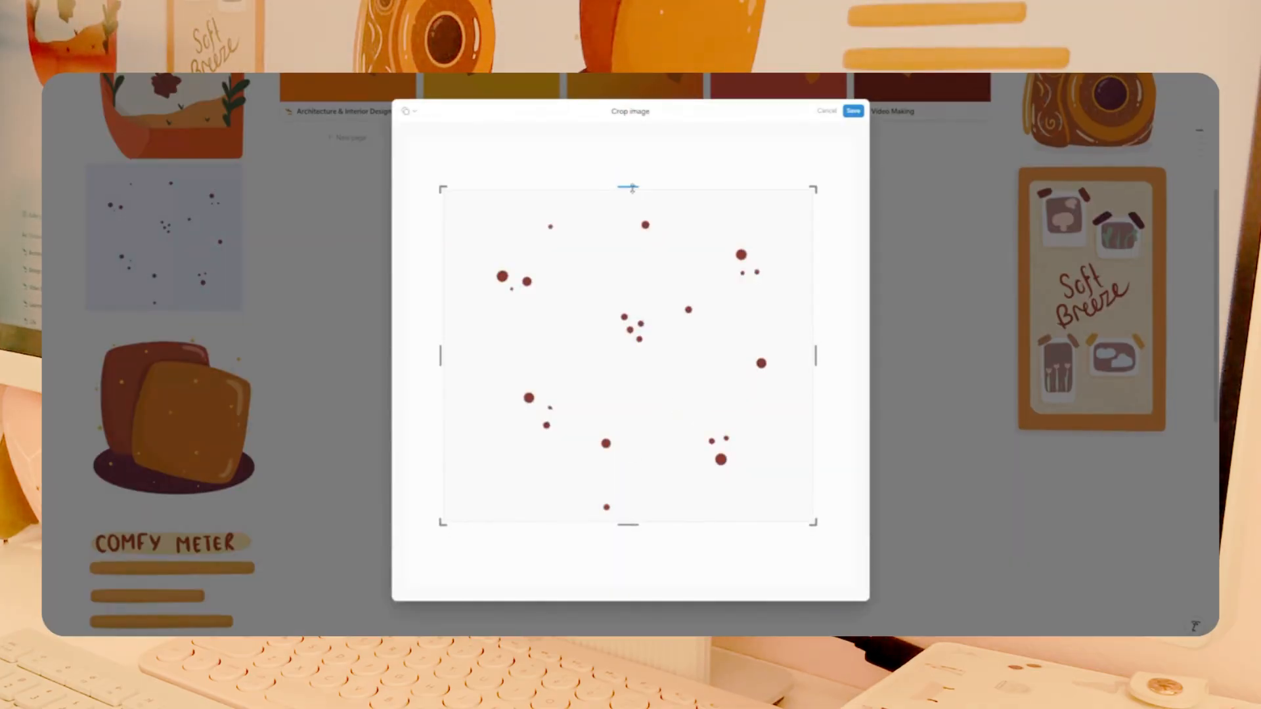
{"action": "left_click", "coordinate": [858, 115]}
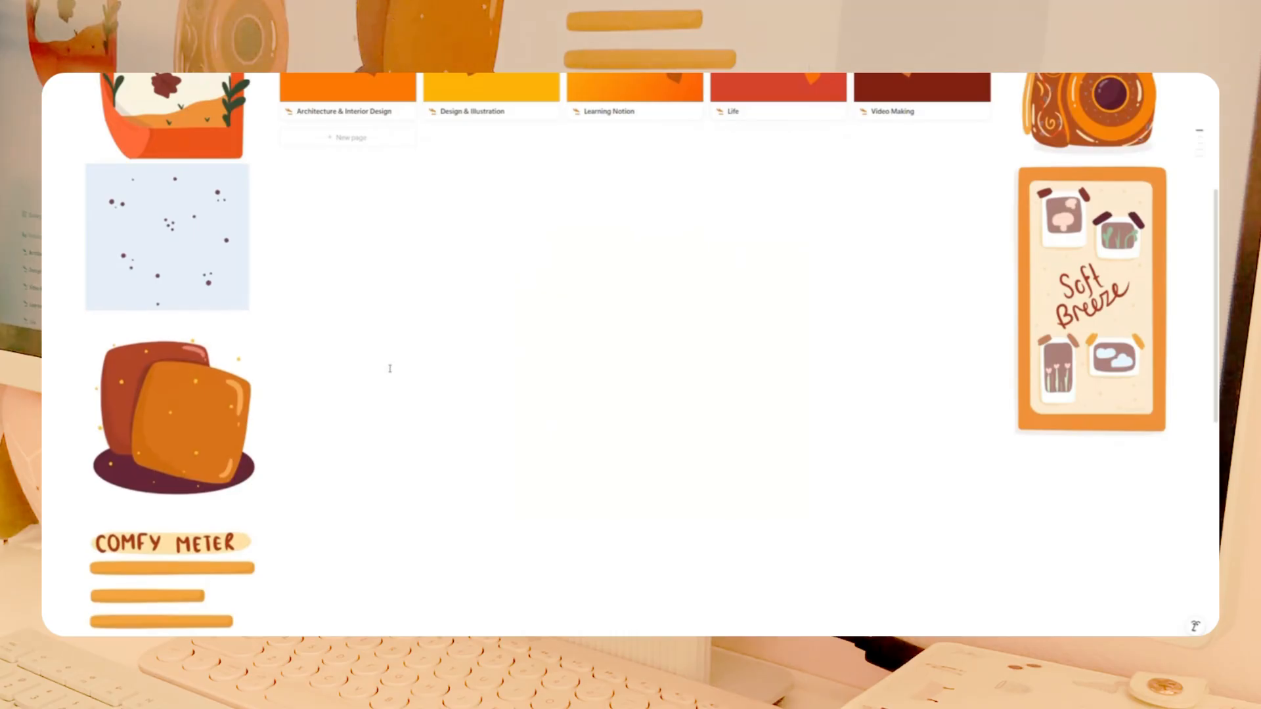
Duplicate the scattered-dots picture and place the copy beneath the Soft Breeze picture.
{"action": "left_click", "coordinate": [191, 251]}
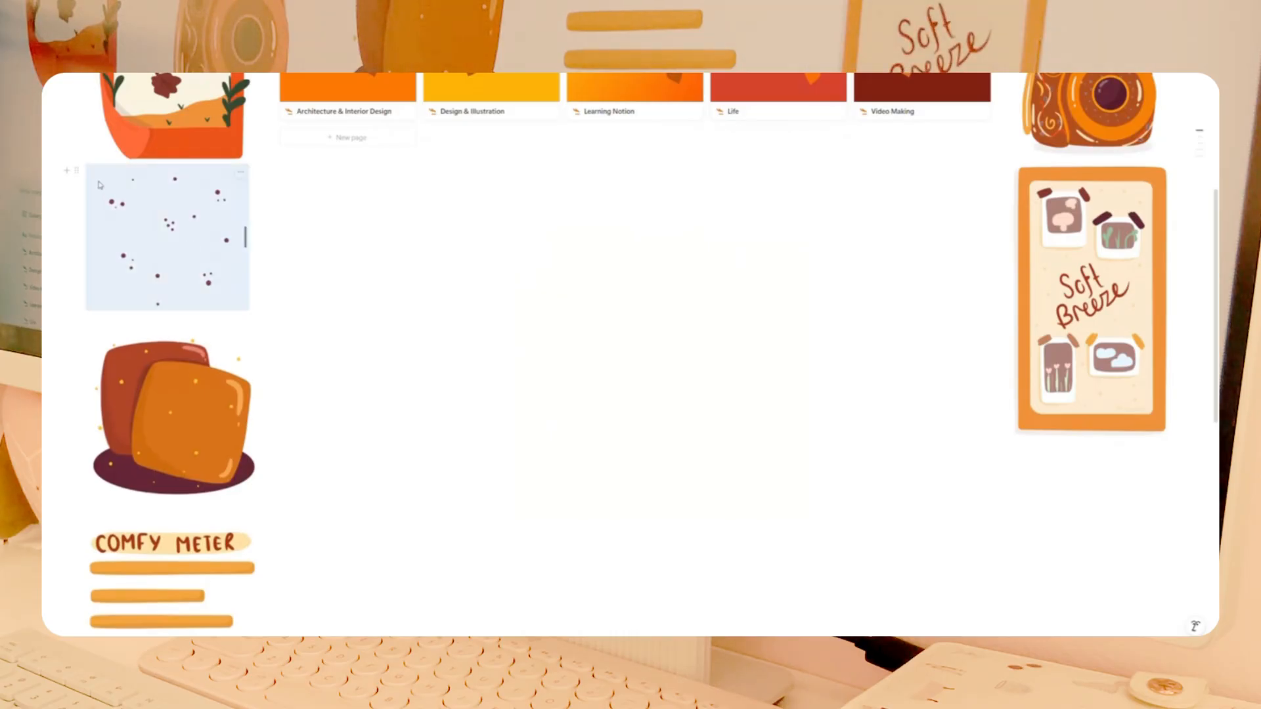
{"action": "left_click", "coordinate": [76, 171]}
{"action": "left_click", "coordinate": [114, 196]}
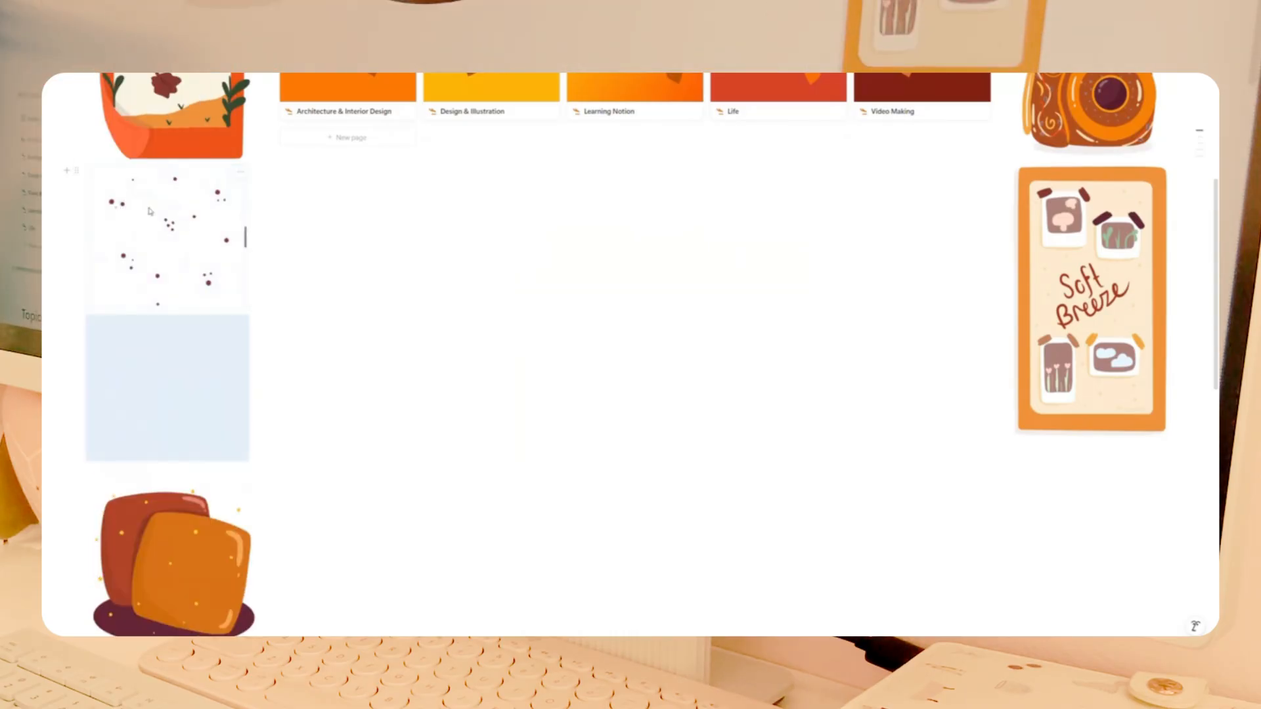
{"action": "left_click_drag", "start_coordinate": [121, 327], "coordinate": [1091, 437]}
Duplicate the cushions picture and place the copy beneath the scattered dots in the Soft Breeze column.
{"action": "scroll", "coordinate": [884, 473], "scroll_direction": "down", "scroll_amount": 3}
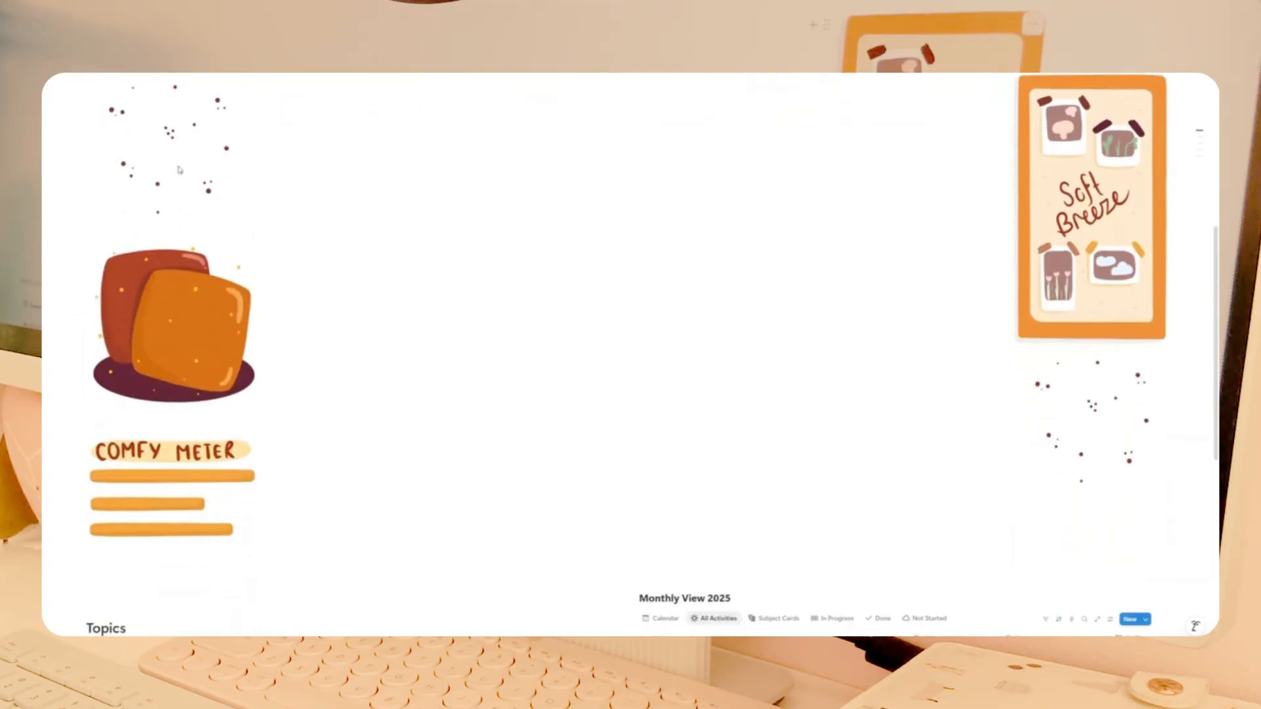
{"action": "left_click", "coordinate": [77, 246]}
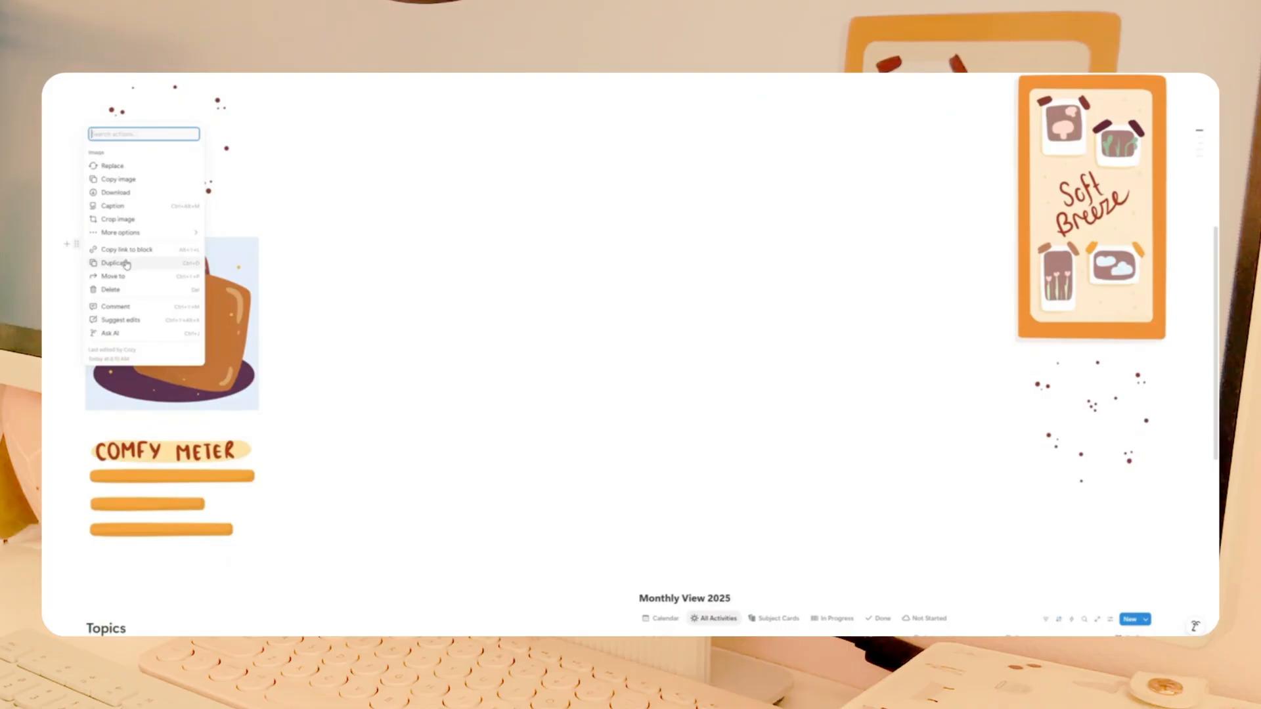
{"action": "left_click", "coordinate": [124, 262]}
{"action": "left_click_drag", "start_coordinate": [94, 437], "coordinate": [1013, 496]}
Move the Monthly View 2025 database into the middle column, beneath the notebooks gallery.
{"action": "scroll", "coordinate": [957, 494], "scroll_direction": "up", "scroll_amount": 1}
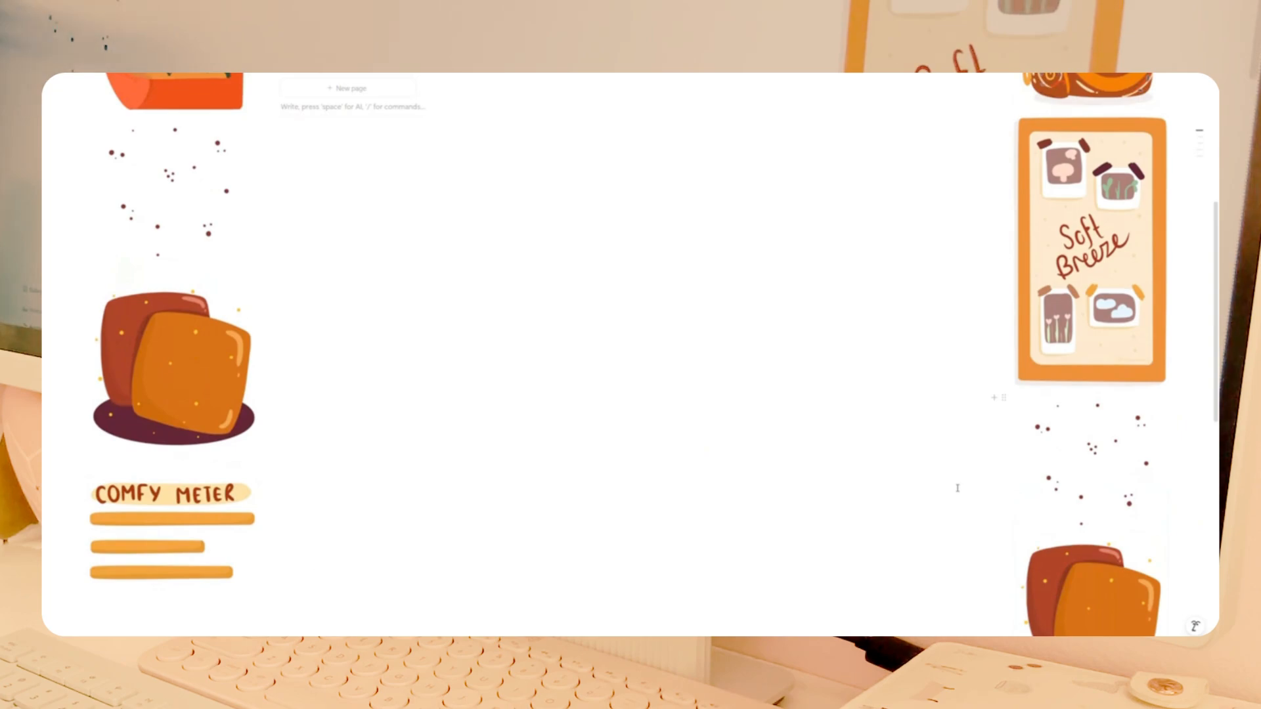
{"action": "scroll", "coordinate": [625, 442], "scroll_direction": "up", "scroll_amount": 3}
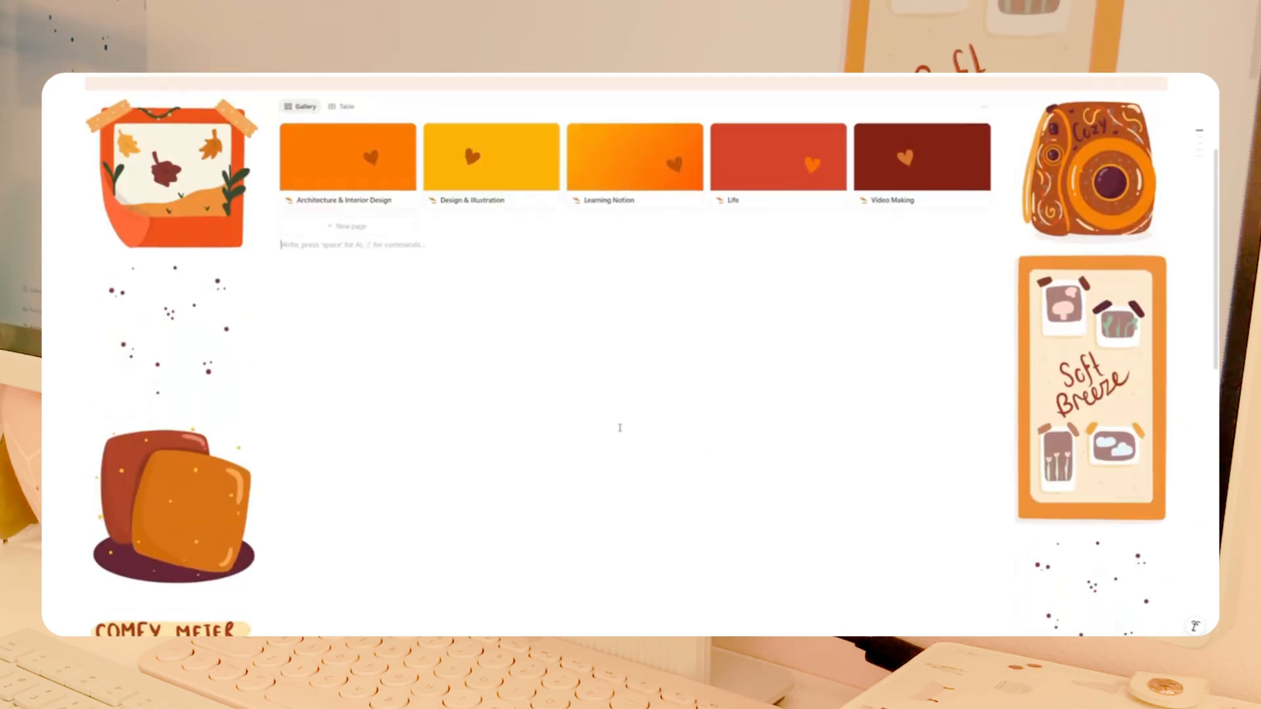
{"action": "scroll", "coordinate": [617, 447], "scroll_direction": "up", "scroll_amount": 1}
{"action": "scroll", "coordinate": [617, 447], "scroll_direction": "down", "scroll_amount": 2}
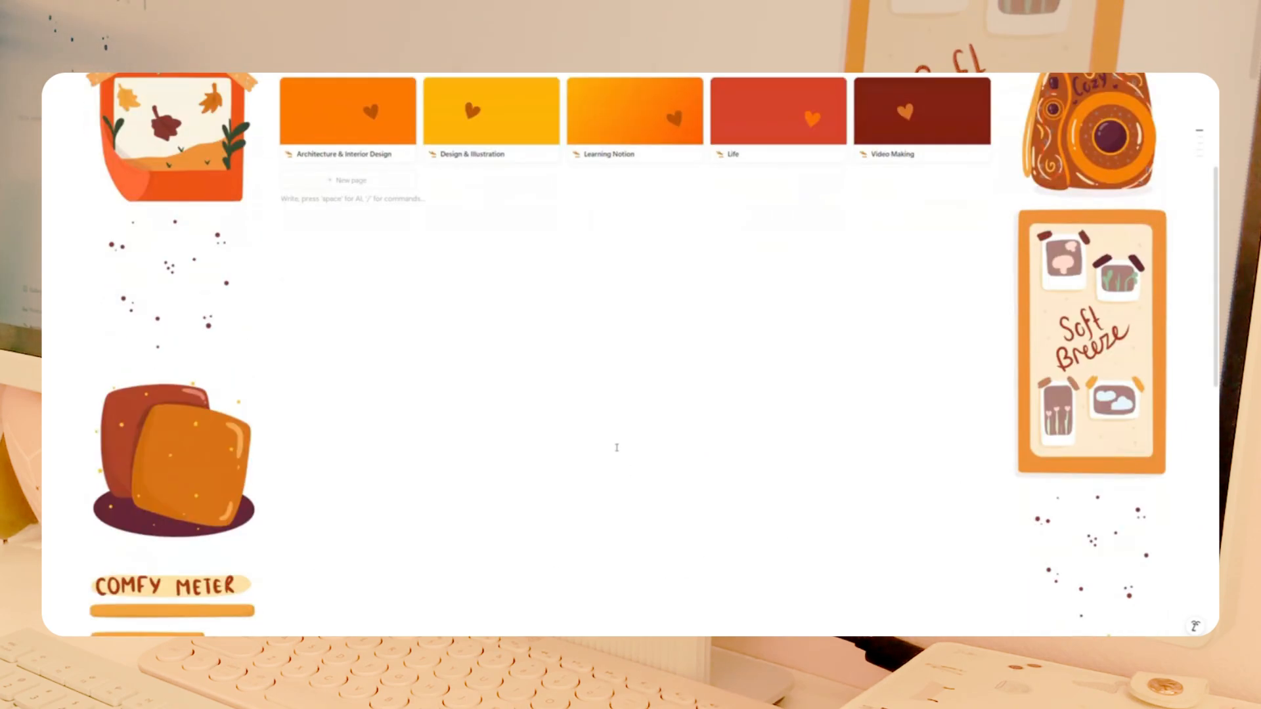
{"action": "scroll", "coordinate": [617, 447], "scroll_direction": "down", "scroll_amount": 1}
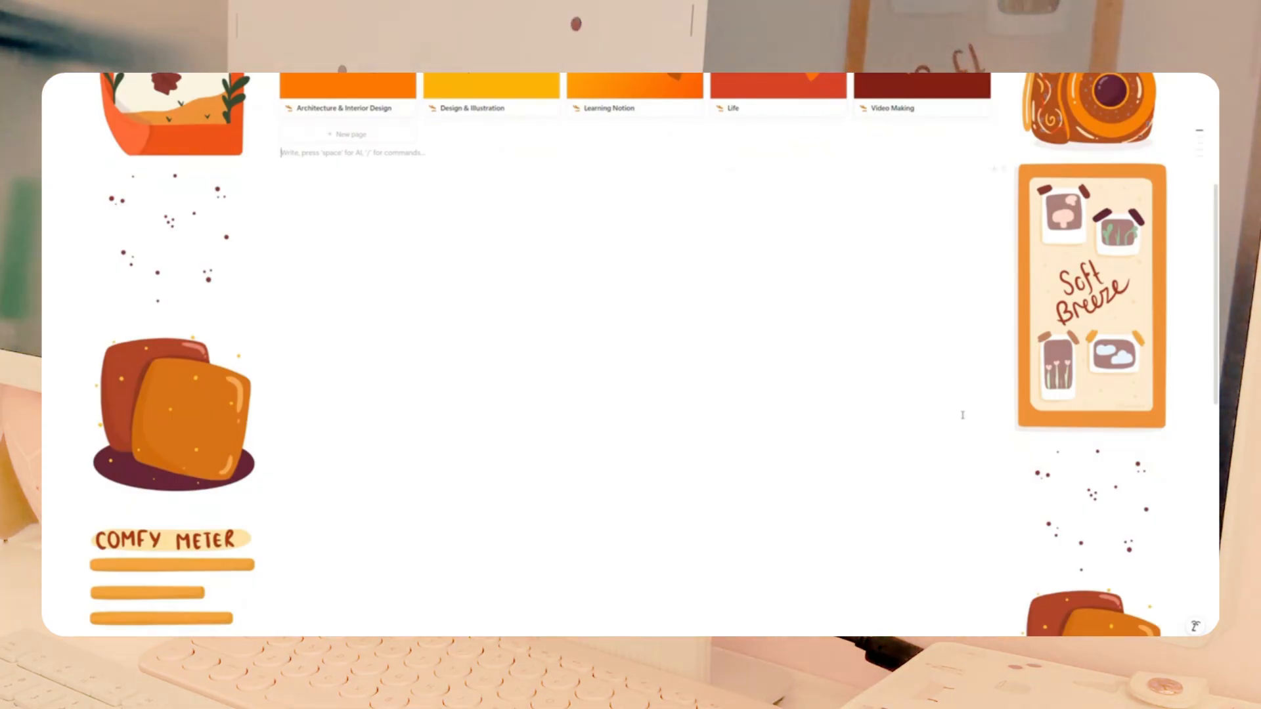
{"action": "scroll", "coordinate": [512, 521], "scroll_direction": "down", "scroll_amount": 8}
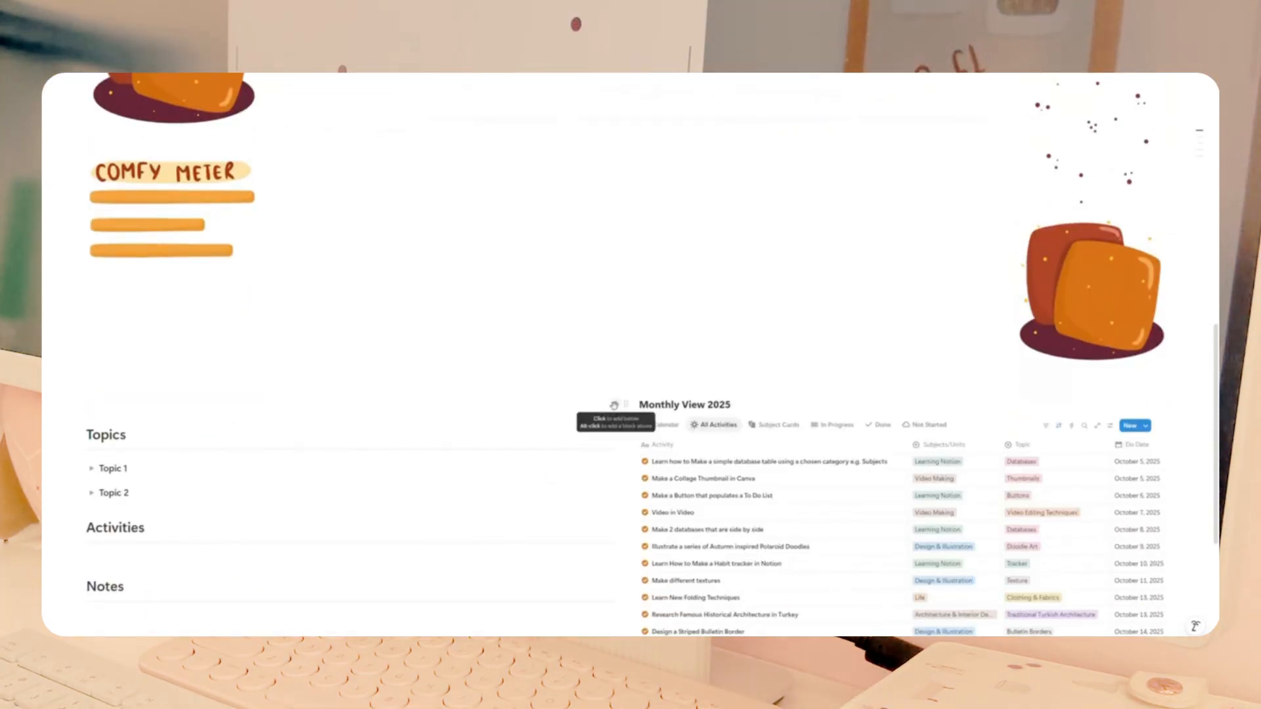
{"action": "left_click_drag", "start_coordinate": [629, 403], "coordinate": [292, 296]}
{"action": "scroll", "coordinate": [625, 605], "scroll_direction": "down", "scroll_amount": 2}
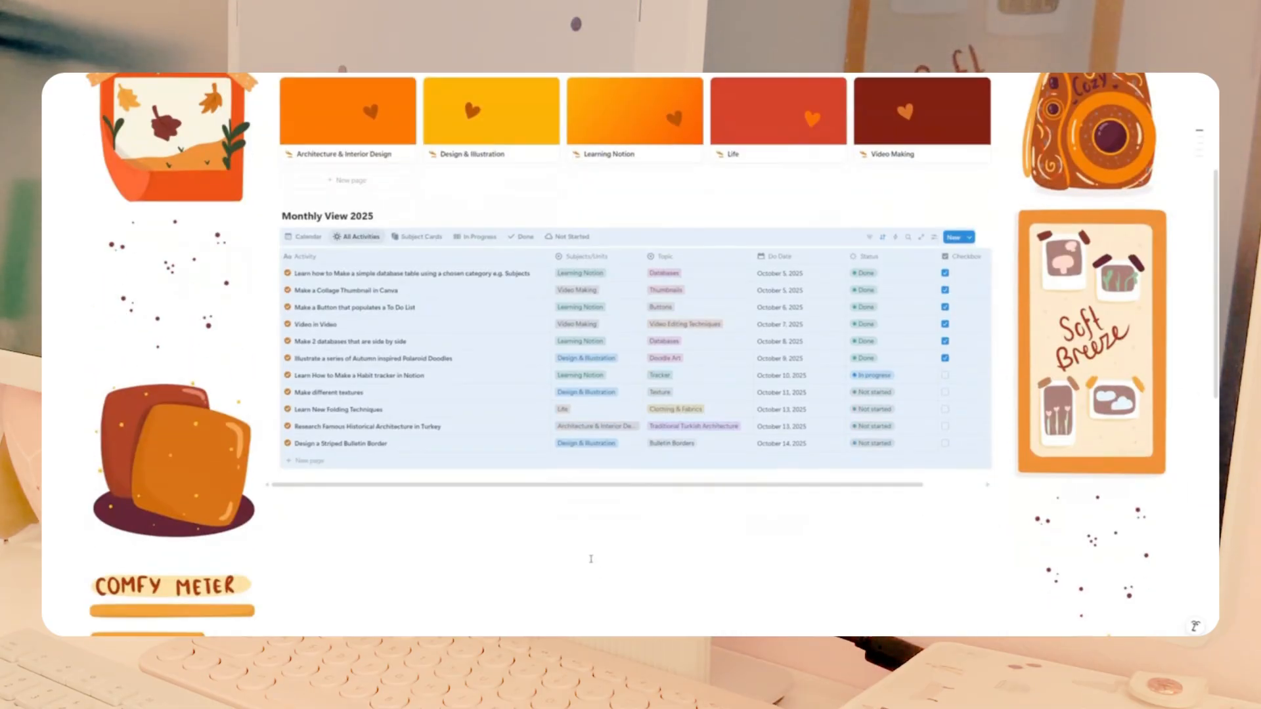
{"action": "scroll", "coordinate": [522, 338], "scroll_direction": "down", "scroll_amount": 10}
{"action": "scroll", "coordinate": [472, 435], "scroll_direction": "up", "scroll_amount": 10}
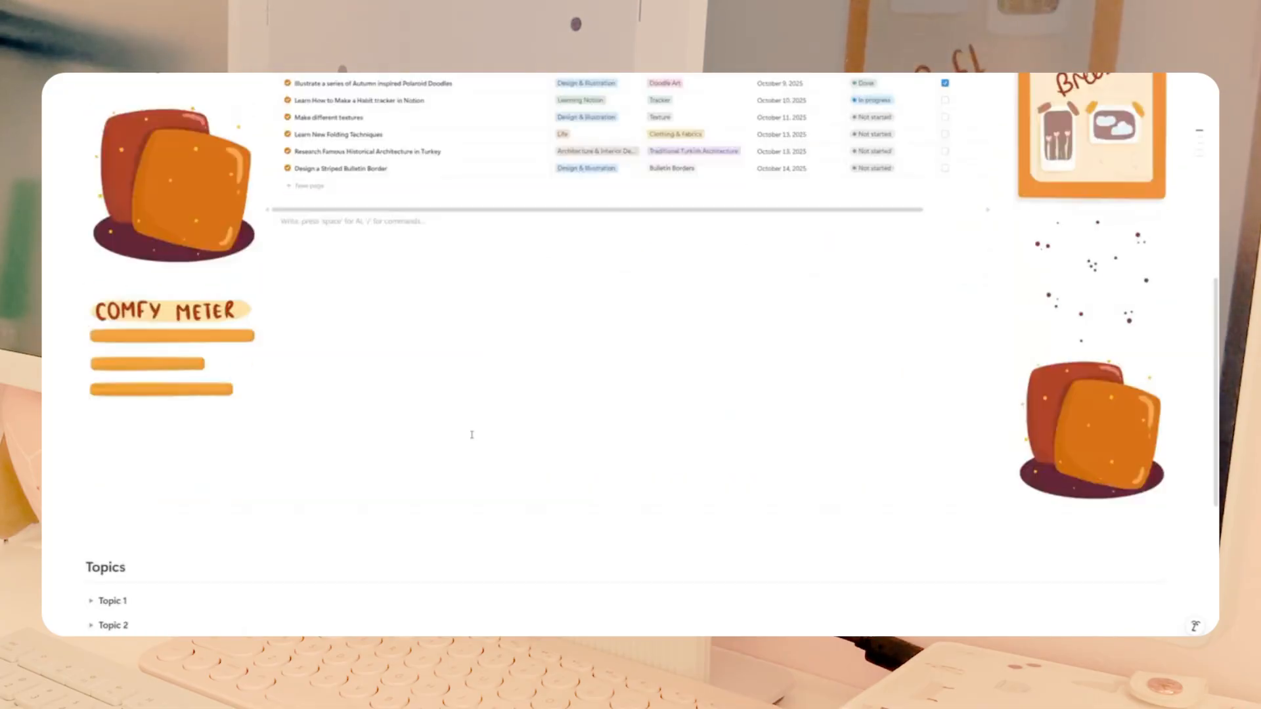
Switch the notebooks database to its Table view and put the cursor in the empty line beneath it.
{"action": "left_click", "coordinate": [268, 107]}
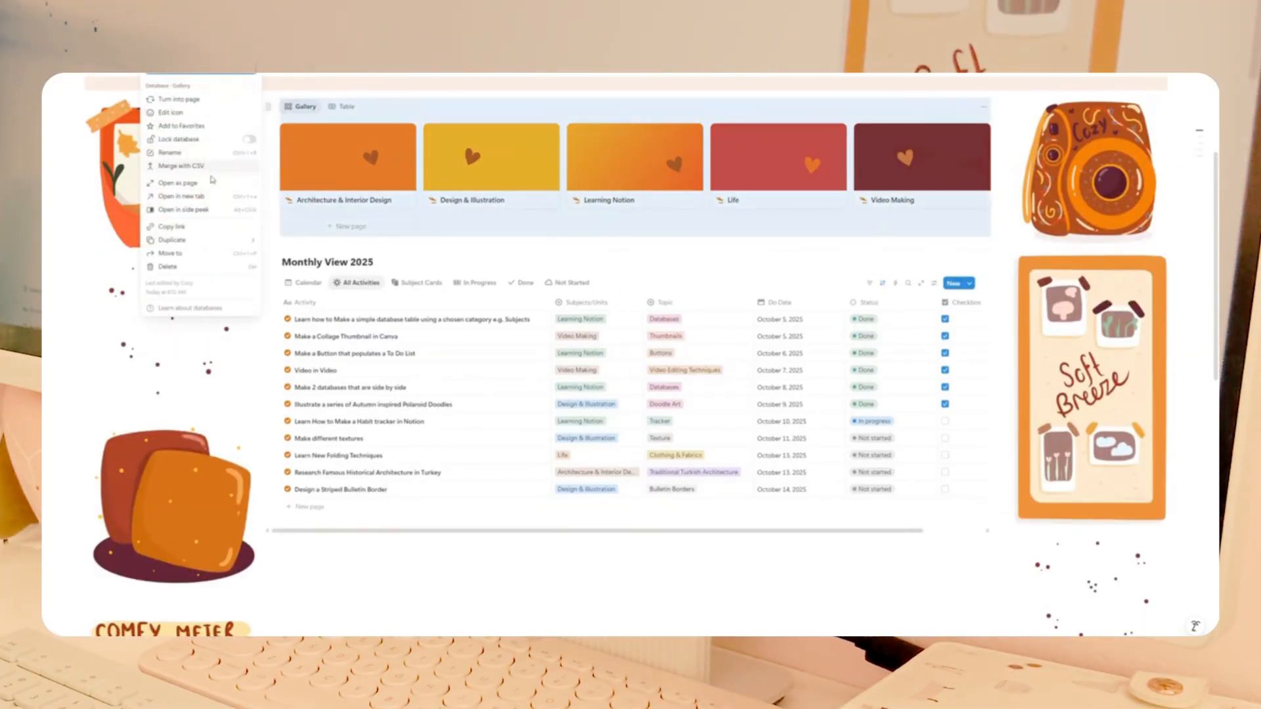
{"action": "left_click", "coordinate": [348, 110]}
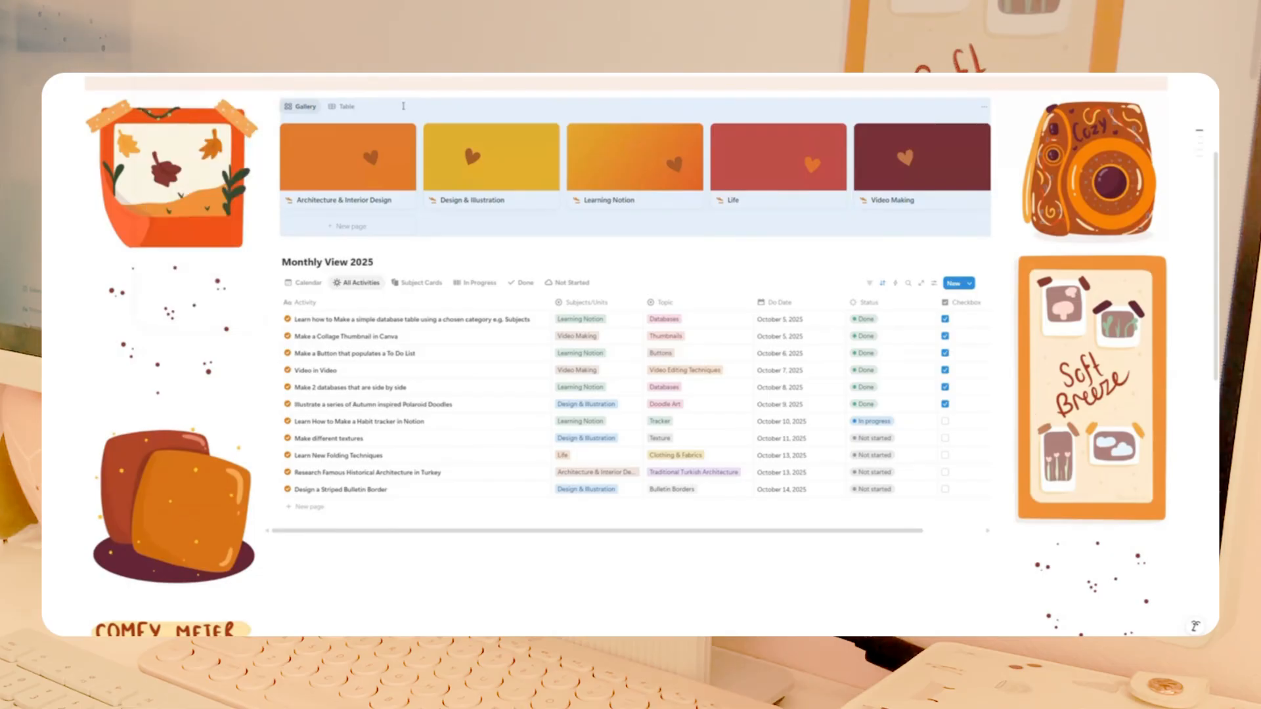
{"action": "left_click", "coordinate": [310, 108]}
{"action": "left_click", "coordinate": [340, 108]}
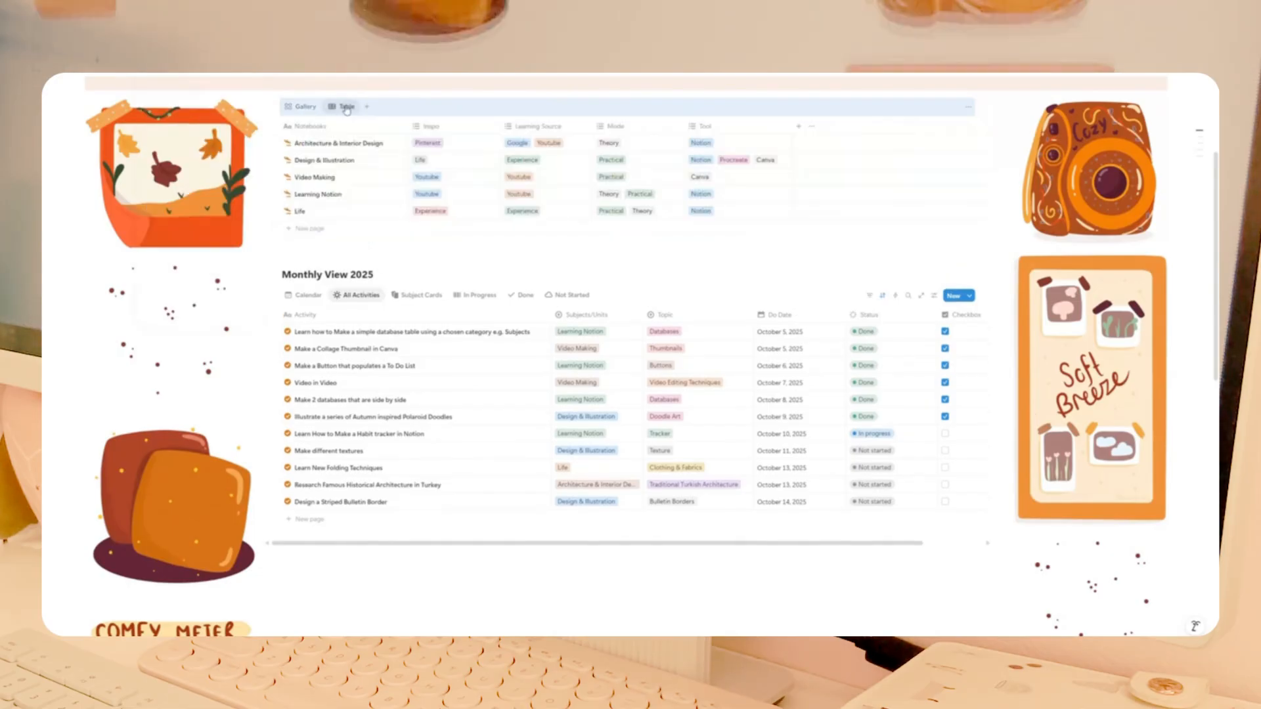
{"action": "left_click", "coordinate": [344, 107]}
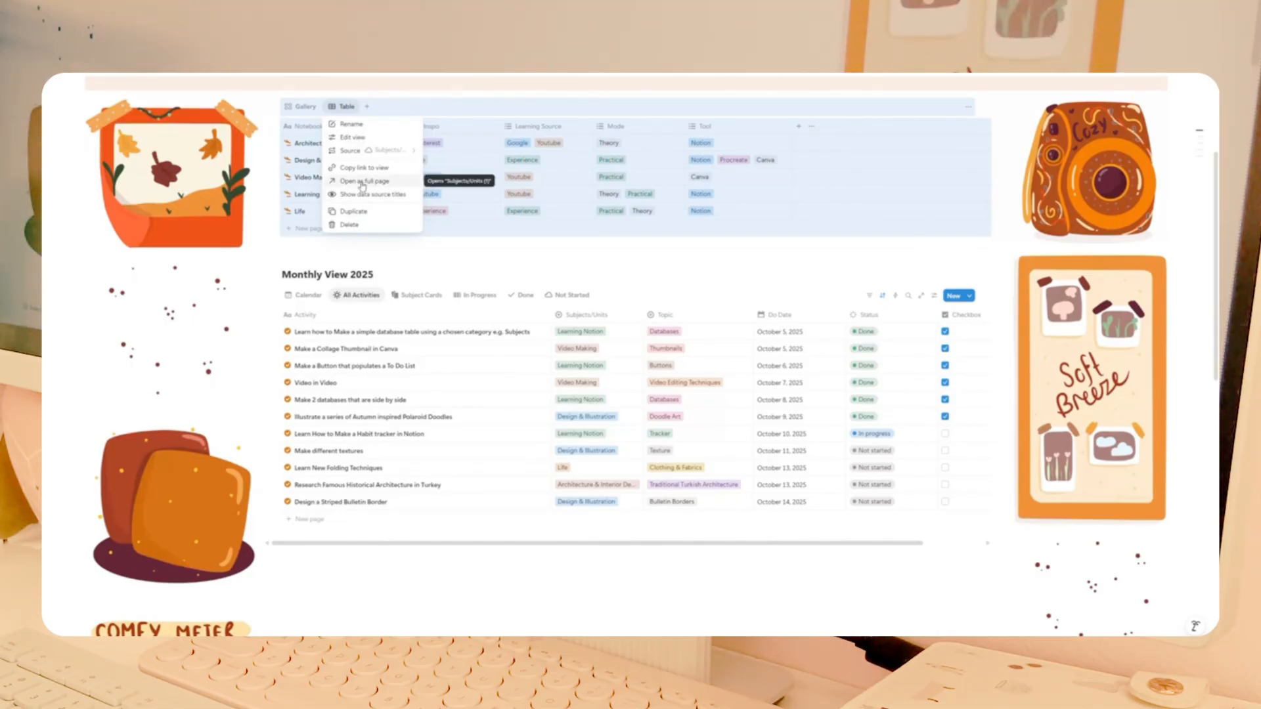
{"action": "left_click", "coordinate": [384, 96]}
{"action": "left_click", "coordinate": [484, 258]}
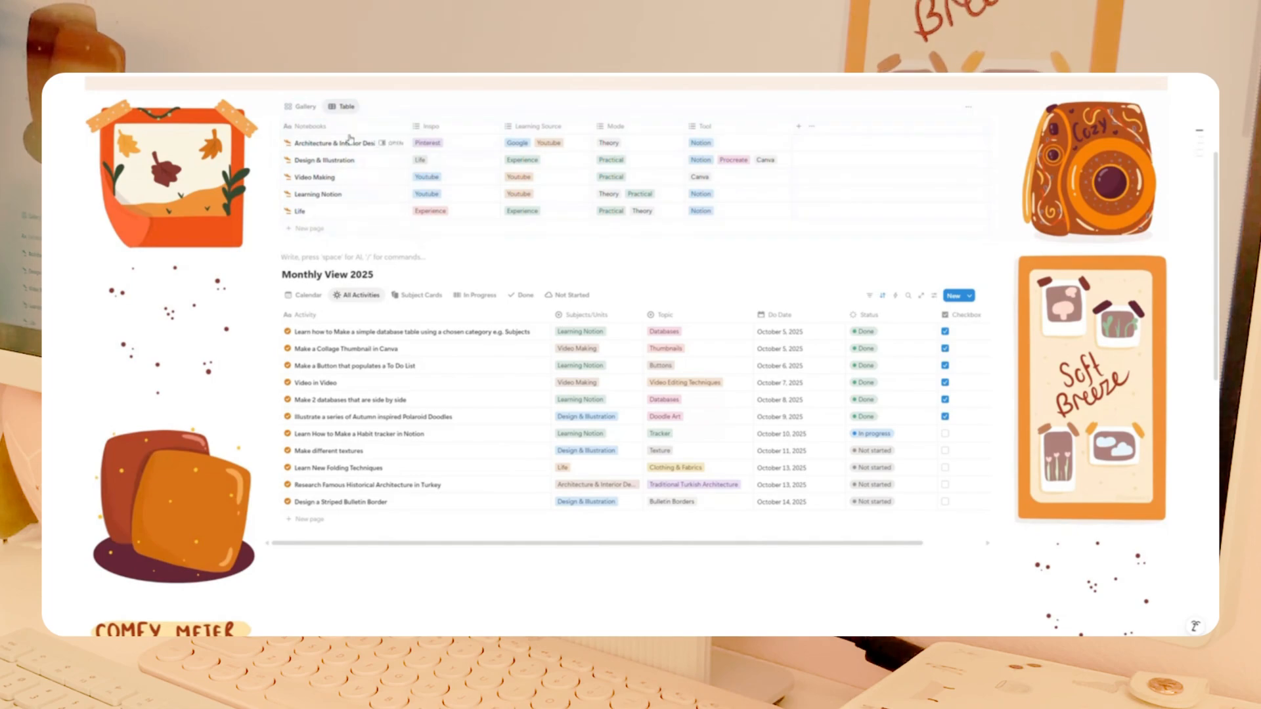
Insert a linked database view of the notebooks Table view in the empty line above Monthly View 2025 and title it Subjects/Units.
{"action": "left_click", "coordinate": [345, 107]}
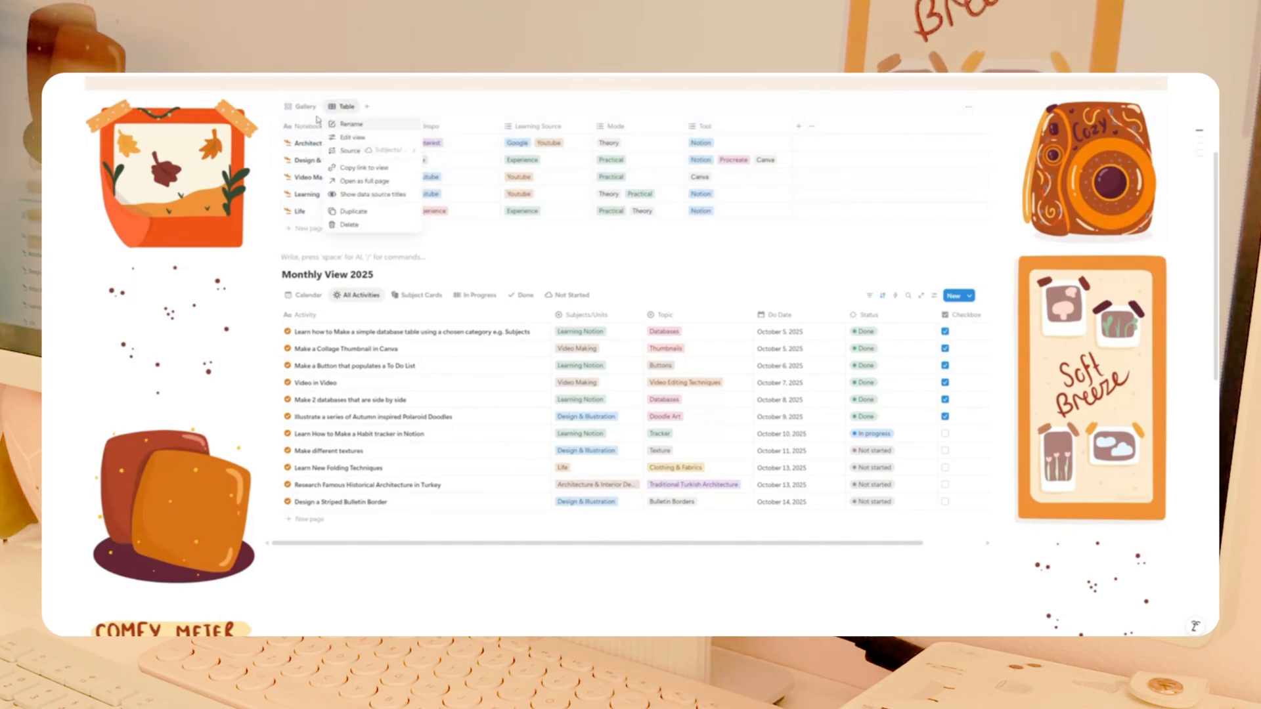
{"action": "left_click", "coordinate": [365, 171]}
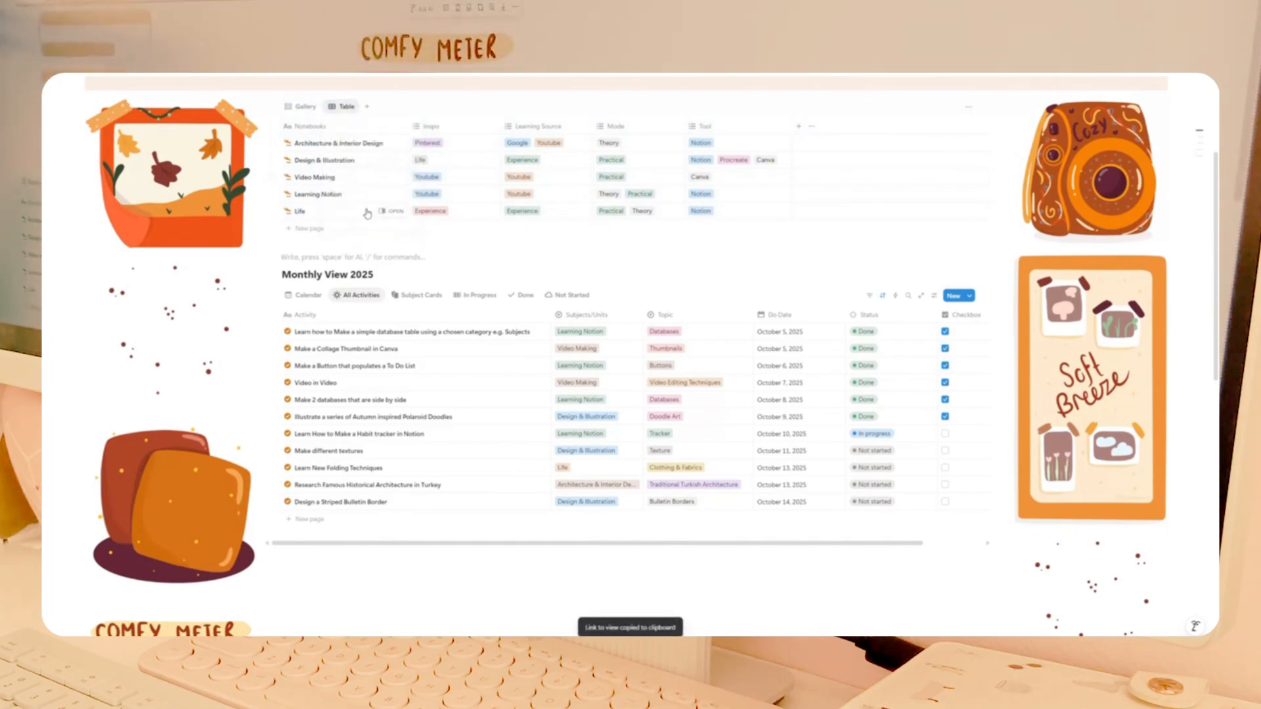
{"action": "right_click", "coordinate": [339, 256]}
{"action": "left_click", "coordinate": [358, 293]}
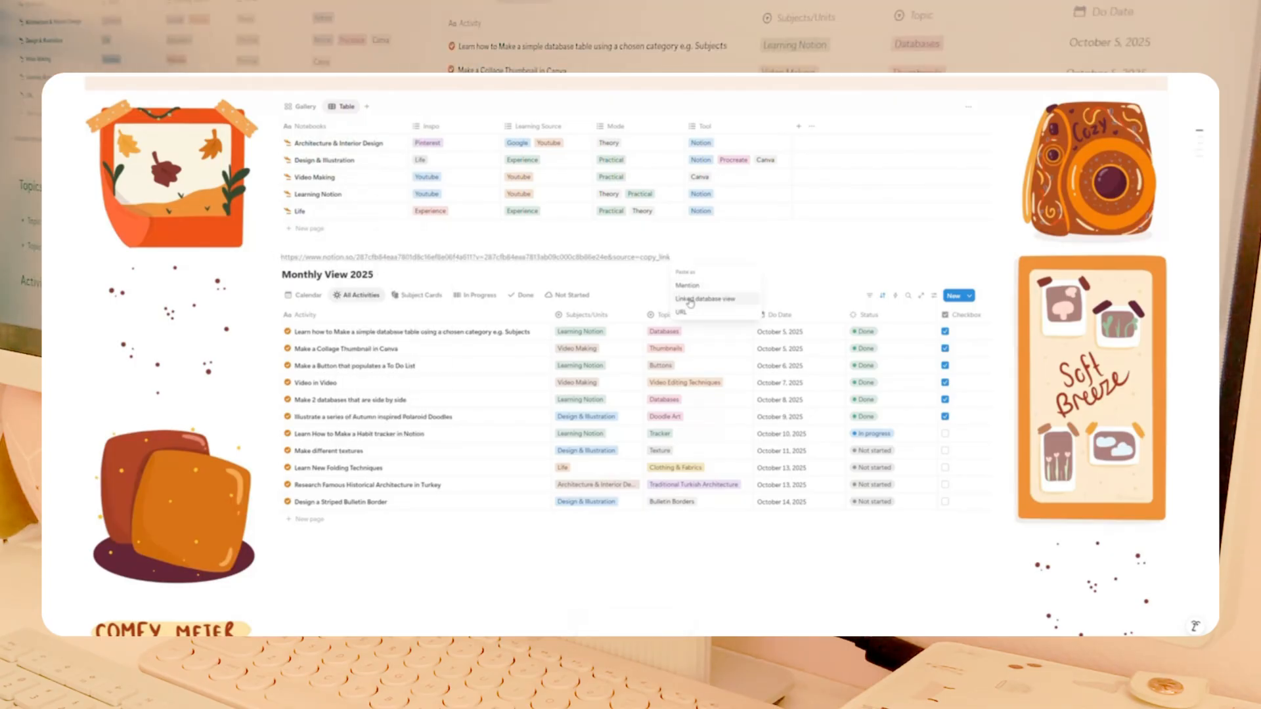
{"action": "left_click", "coordinate": [696, 299]}
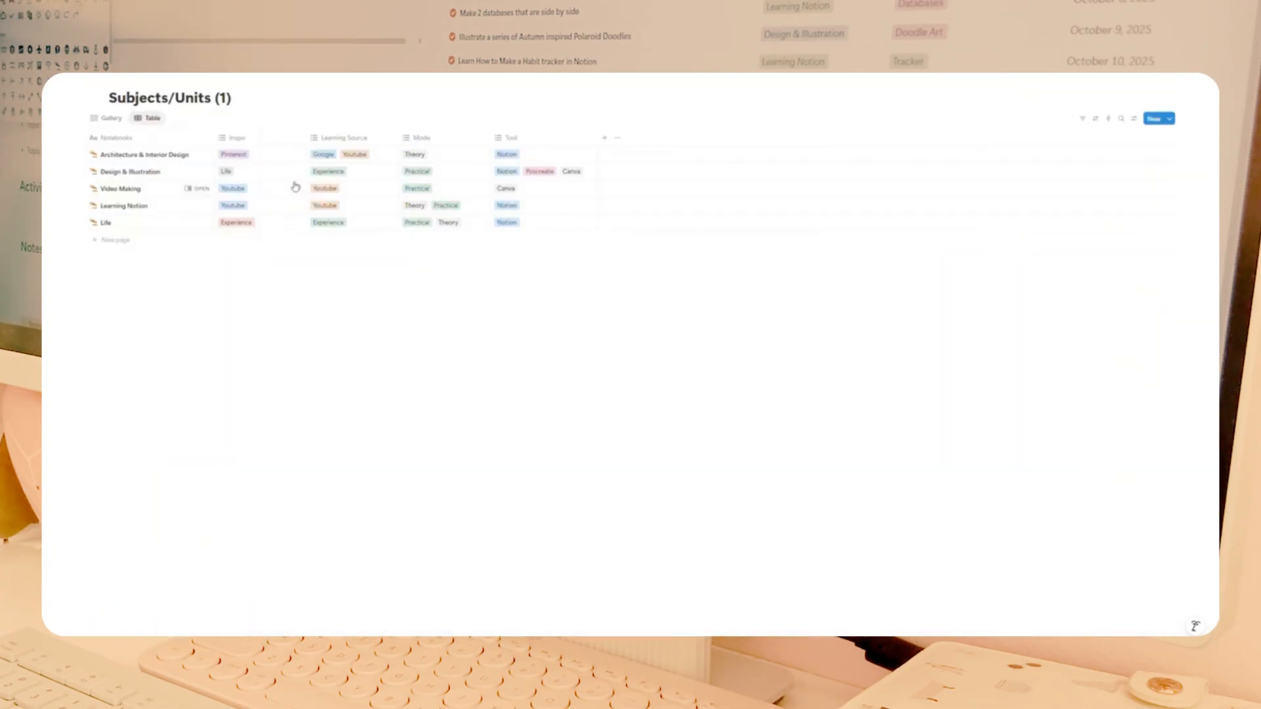
{"action": "left_click", "coordinate": [232, 103]}
{"action": "key", "text": "BackSpace"}
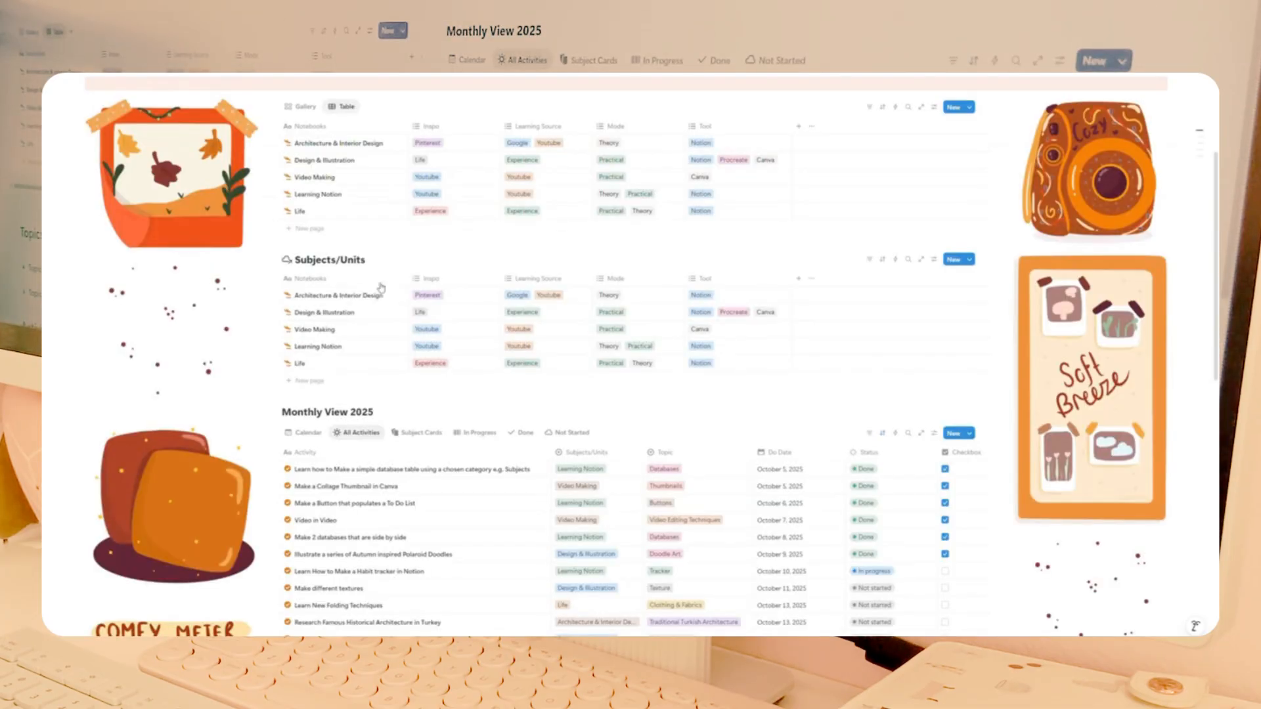
Add a test entry named "hi" to the Subjects/Units table and delete that entry again.
{"action": "scroll", "coordinate": [374, 290], "scroll_direction": "up", "scroll_amount": 2}
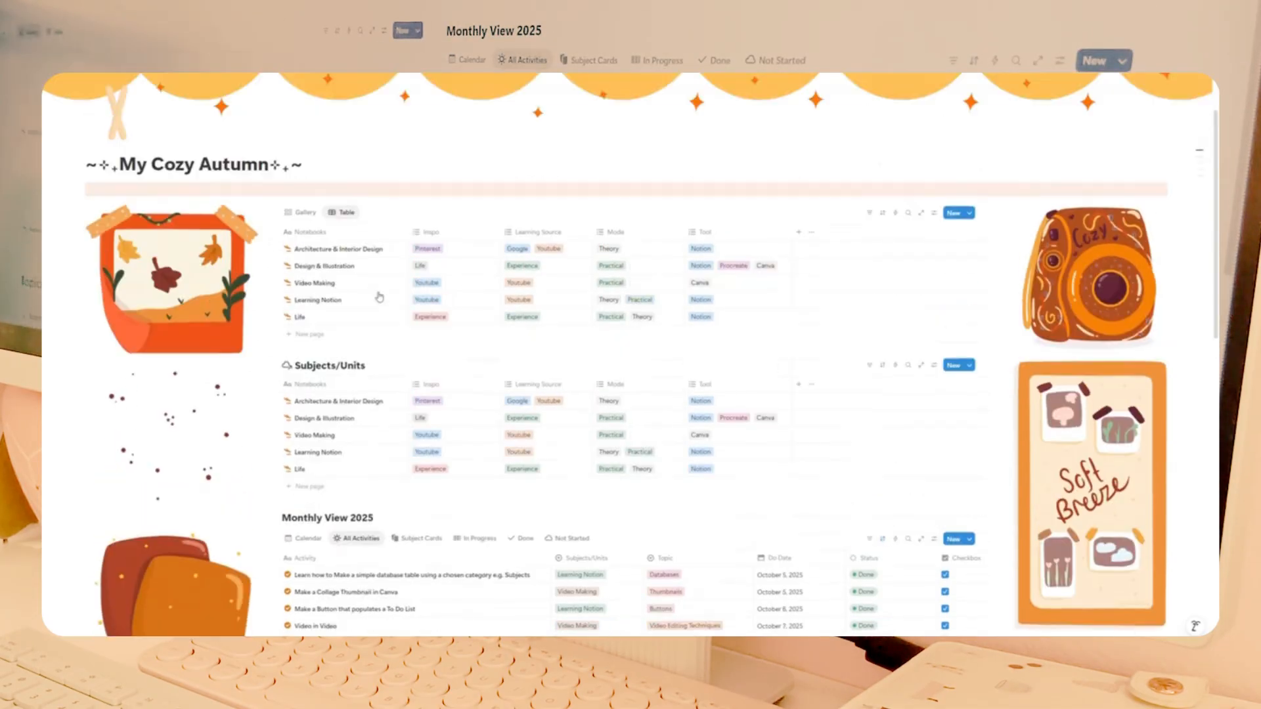
{"action": "left_click", "coordinate": [296, 426]}
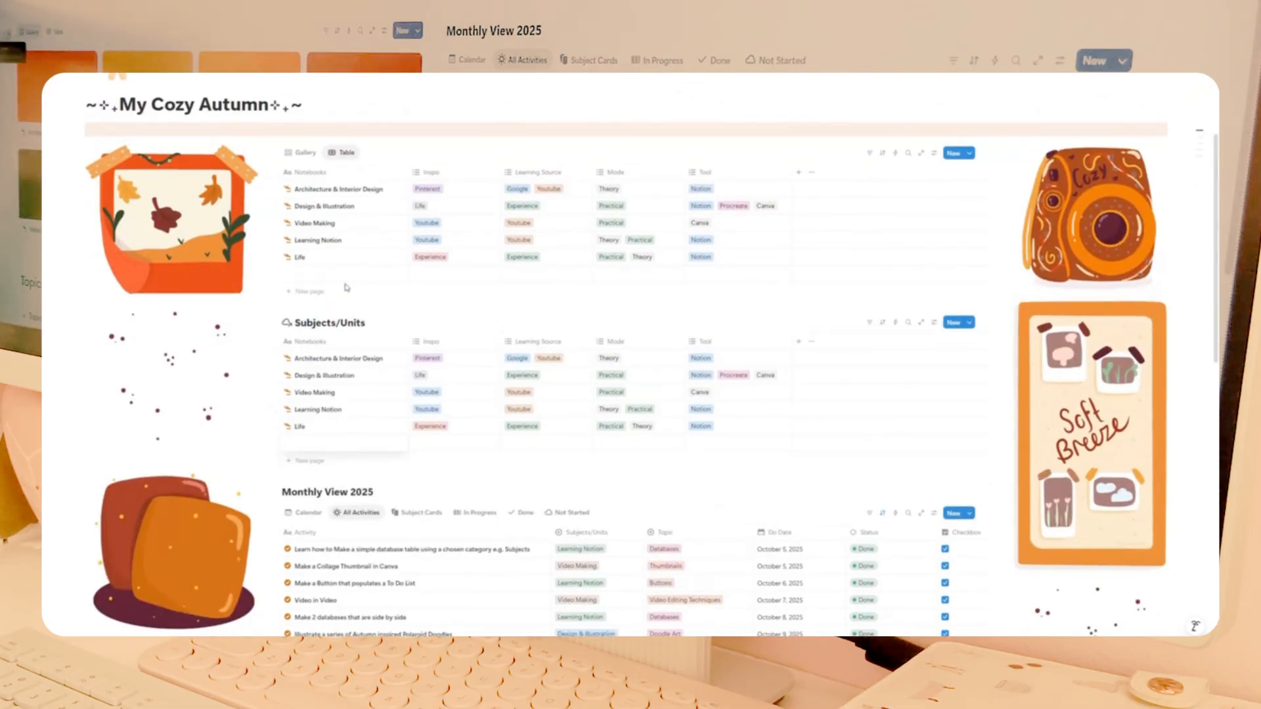
{"action": "type", "text": "hi"}
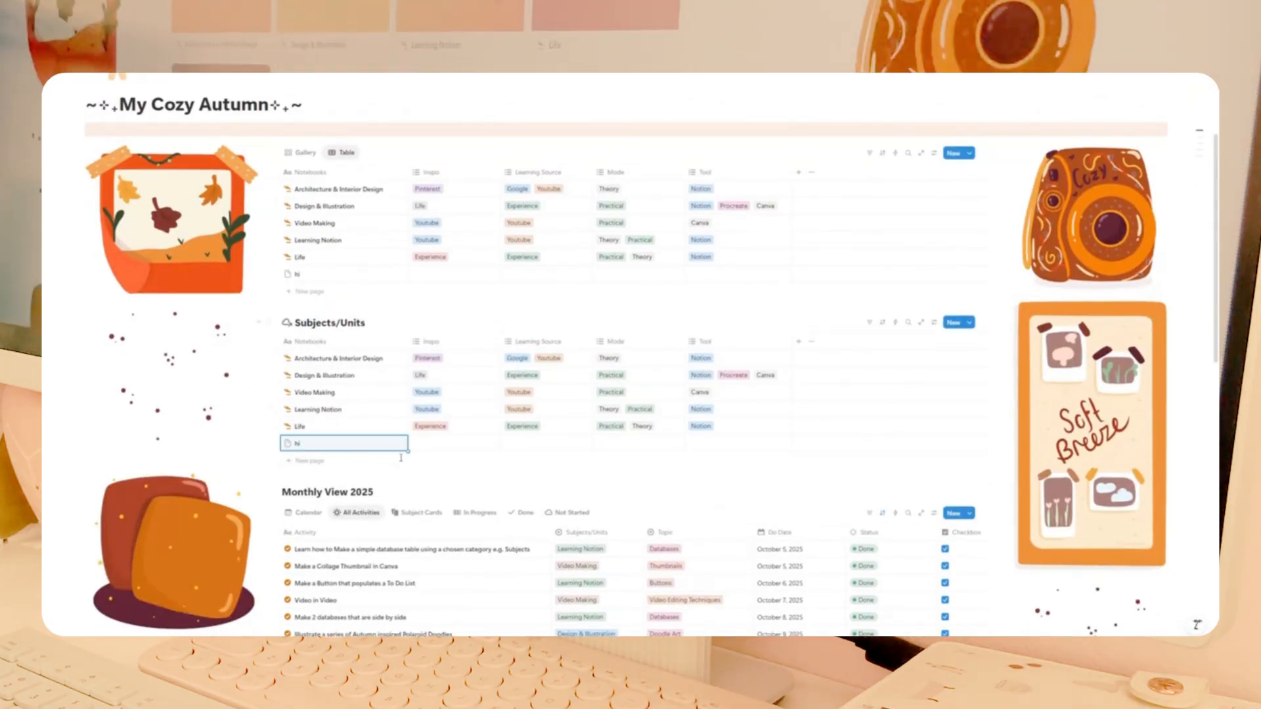
{"action": "left_click", "coordinate": [271, 443]}
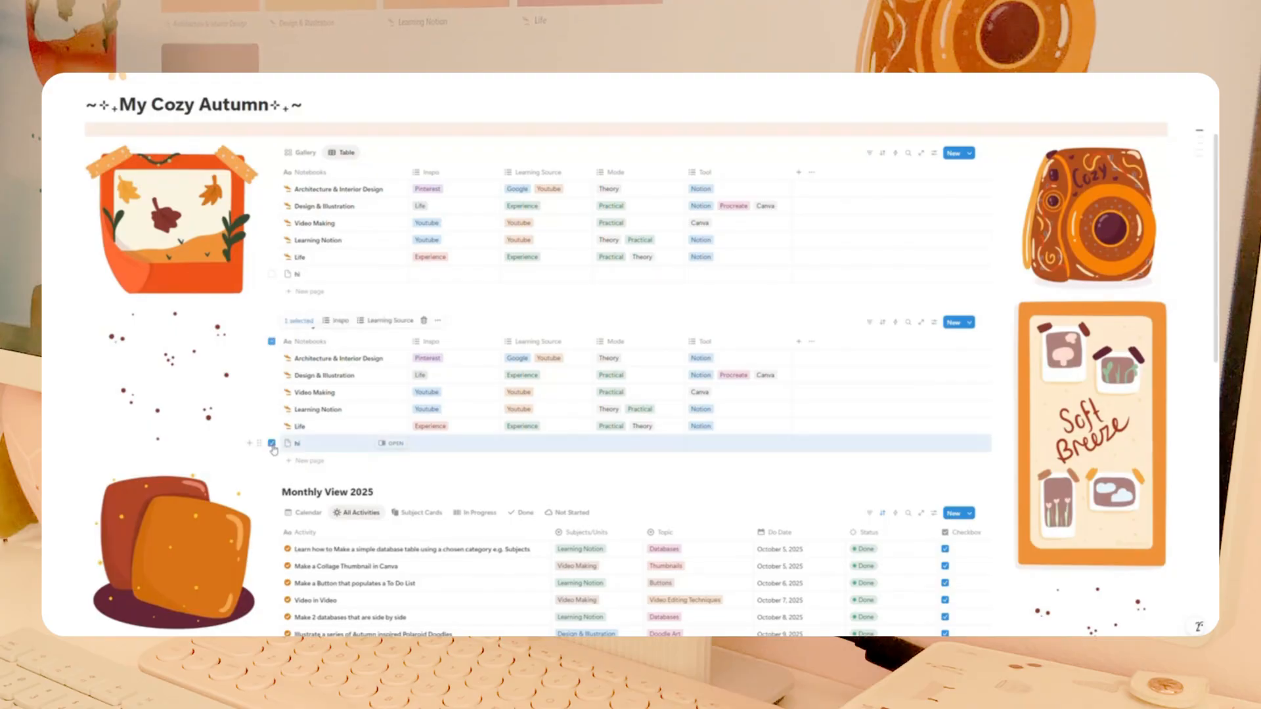
{"action": "left_click", "coordinate": [425, 322]}
Switch the notebooks database above Subjects/Units back to its Gallery view.
{"action": "left_click", "coordinate": [304, 153]}
{"action": "scroll", "coordinate": [351, 449], "scroll_direction": "down", "scroll_amount": 5}
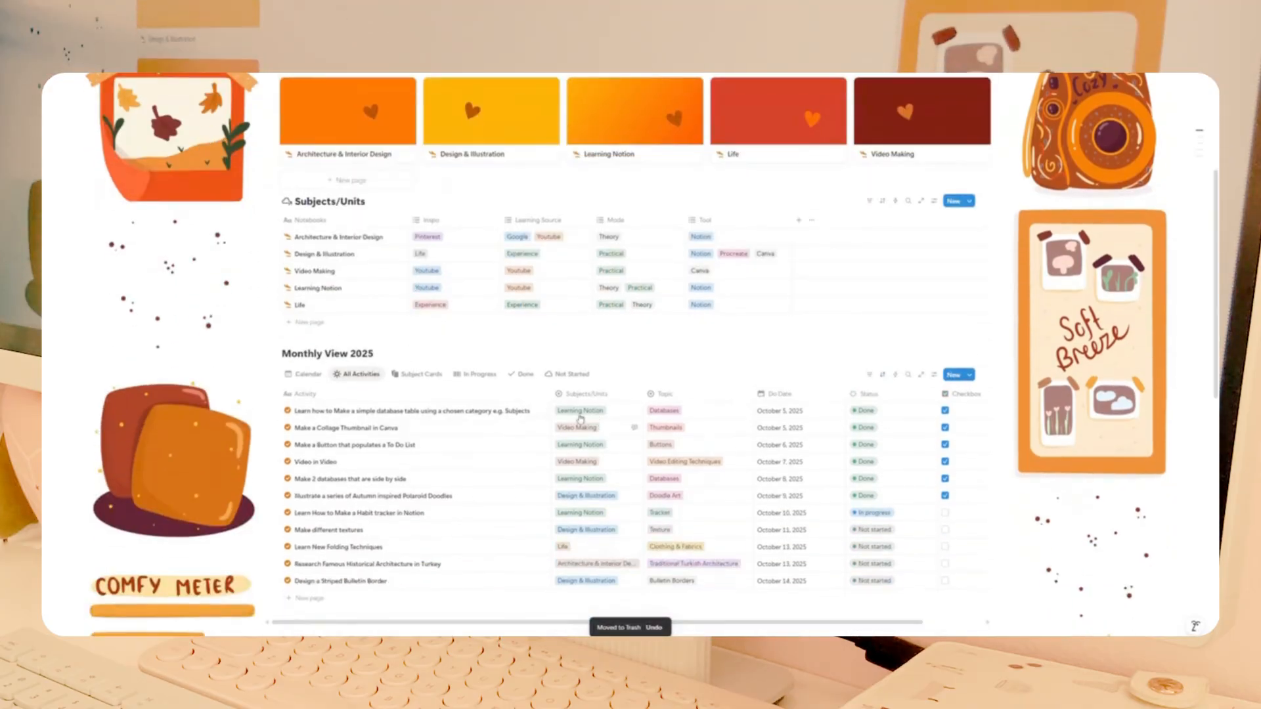
{"action": "scroll", "coordinate": [317, 568], "scroll_direction": "down", "scroll_amount": 2}
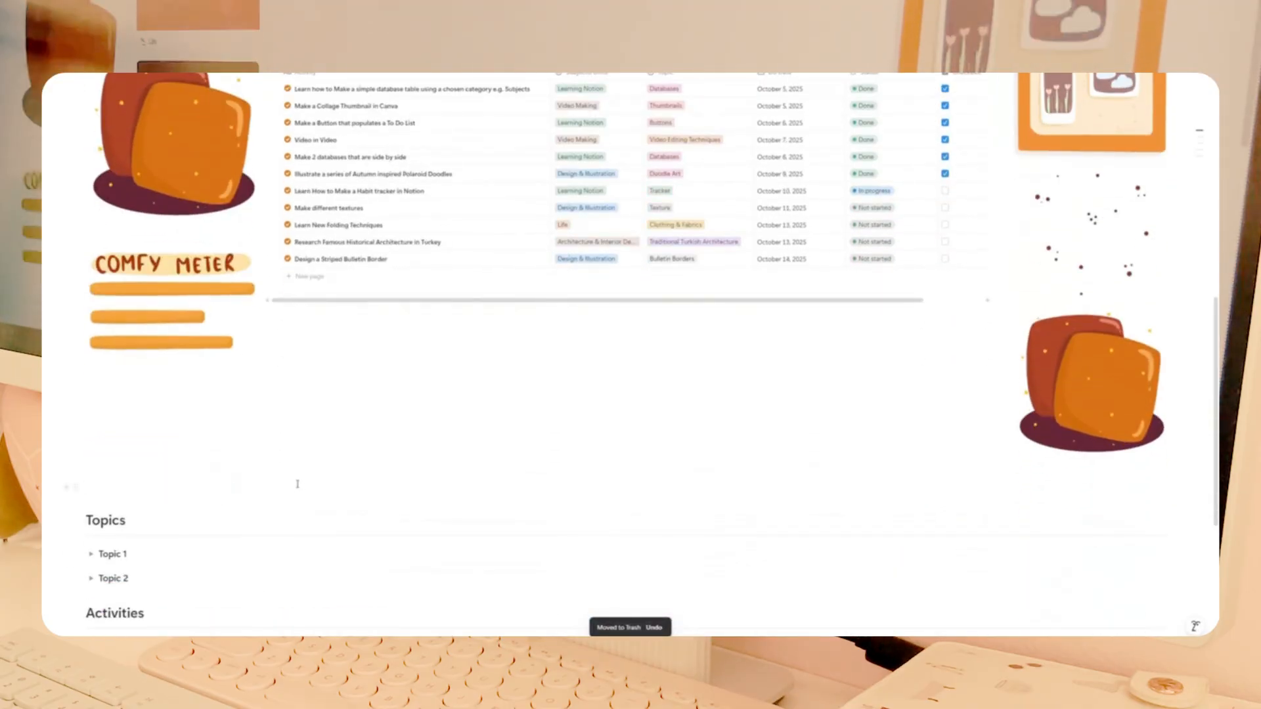
{"action": "scroll", "coordinate": [246, 442], "scroll_direction": "up", "scroll_amount": 5}
{"action": "scroll", "coordinate": [246, 442], "scroll_direction": "up", "scroll_amount": 3}
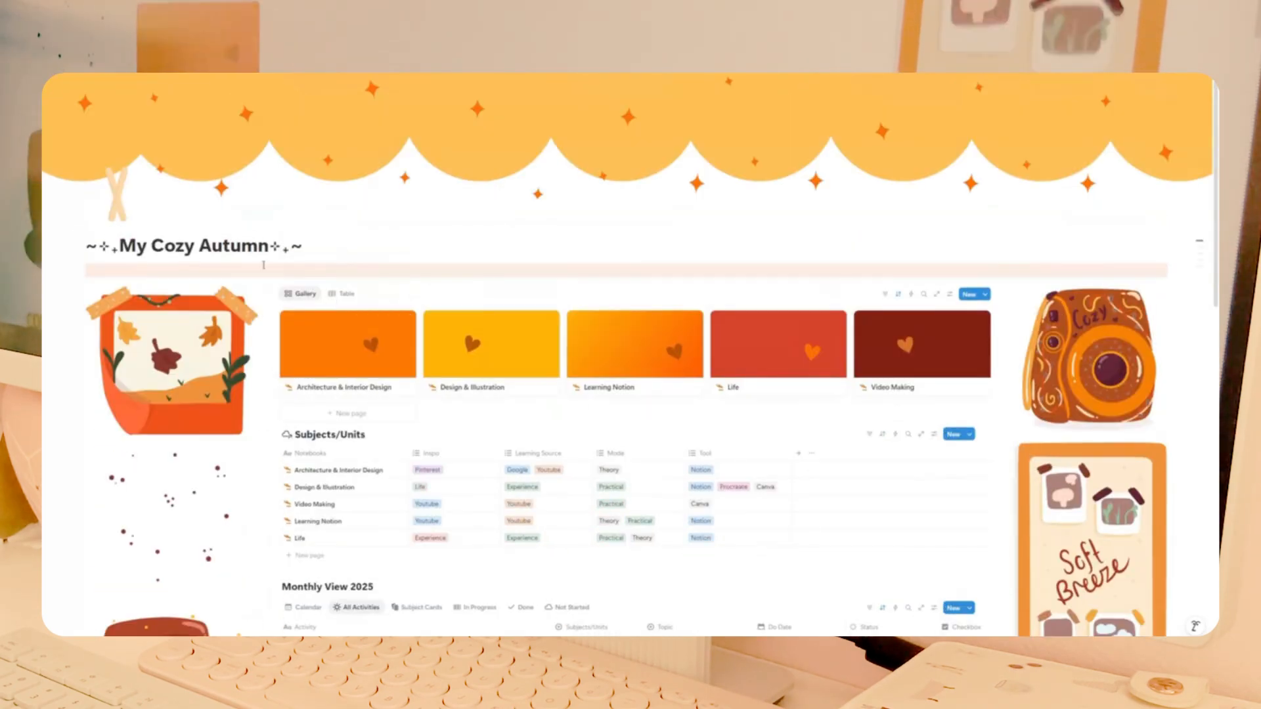
Duplicate the pale pink divider beneath the page title and place the copy directly above Monthly View 2025.
{"action": "left_click", "coordinate": [75, 270]}
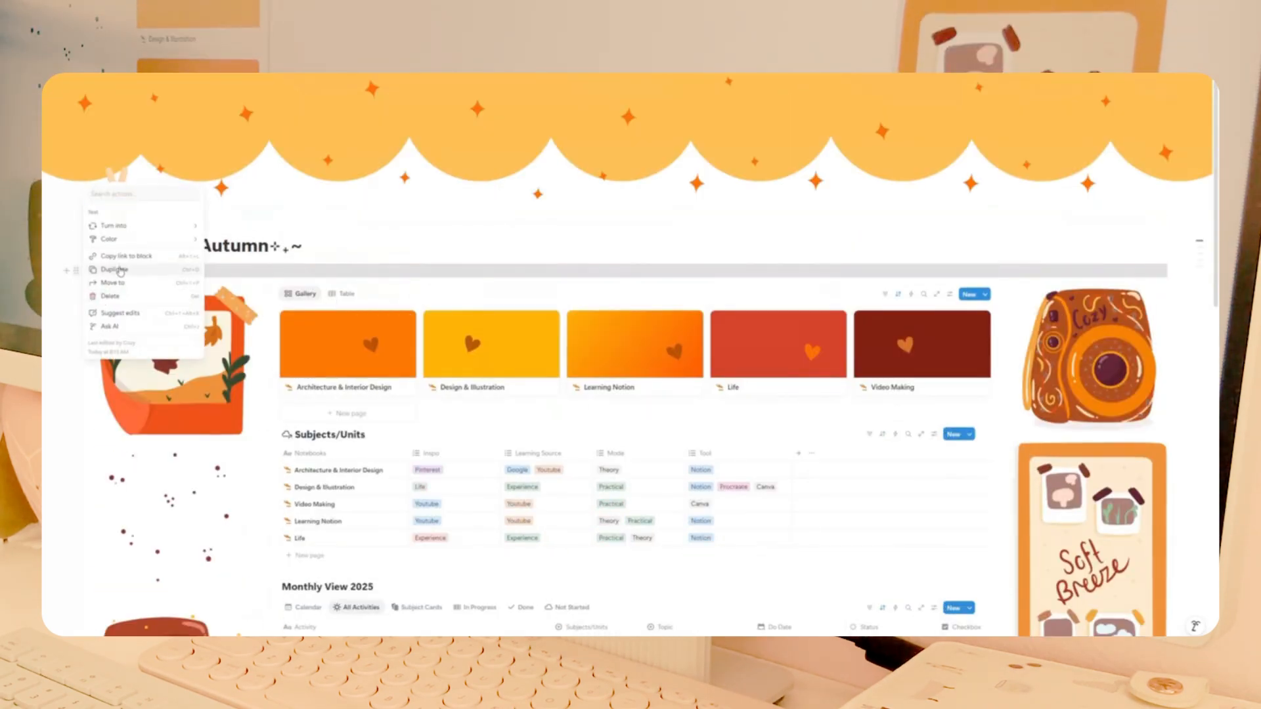
{"action": "left_click", "coordinate": [113, 270]}
{"action": "scroll", "coordinate": [75, 174], "scroll_direction": "down", "scroll_amount": 2}
{"action": "left_click_drag", "start_coordinate": [76, 195], "coordinate": [280, 529]}
{"action": "scroll", "coordinate": [322, 264], "scroll_direction": "up", "scroll_amount": 1}
{"action": "scroll", "coordinate": [321, 260], "scroll_direction": "down", "scroll_amount": 2}
{"action": "left_click_drag", "start_coordinate": [271, 143], "coordinate": [316, 152]}
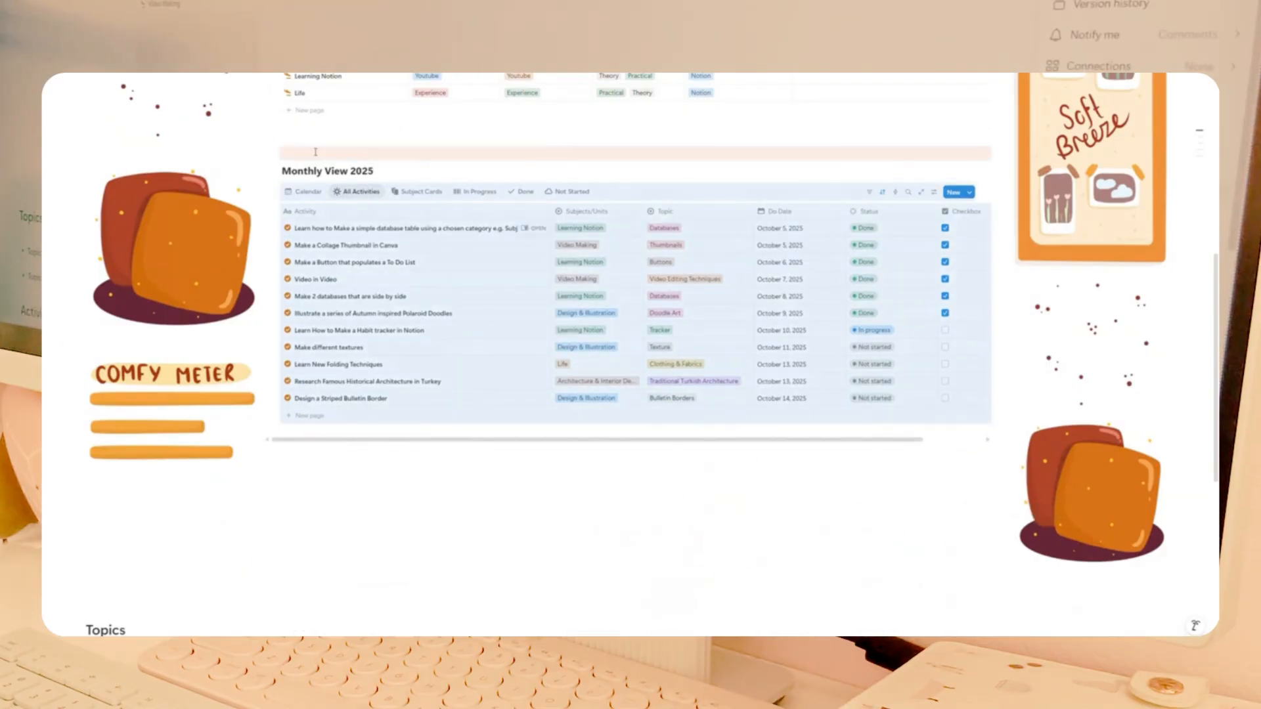
Show Monthly View 2025 as Calendar and remove the empty line between the Subjects/Units table and the pink divider.
{"action": "left_click", "coordinate": [306, 192]}
{"action": "scroll", "coordinate": [287, 246], "scroll_direction": "up", "scroll_amount": 4}
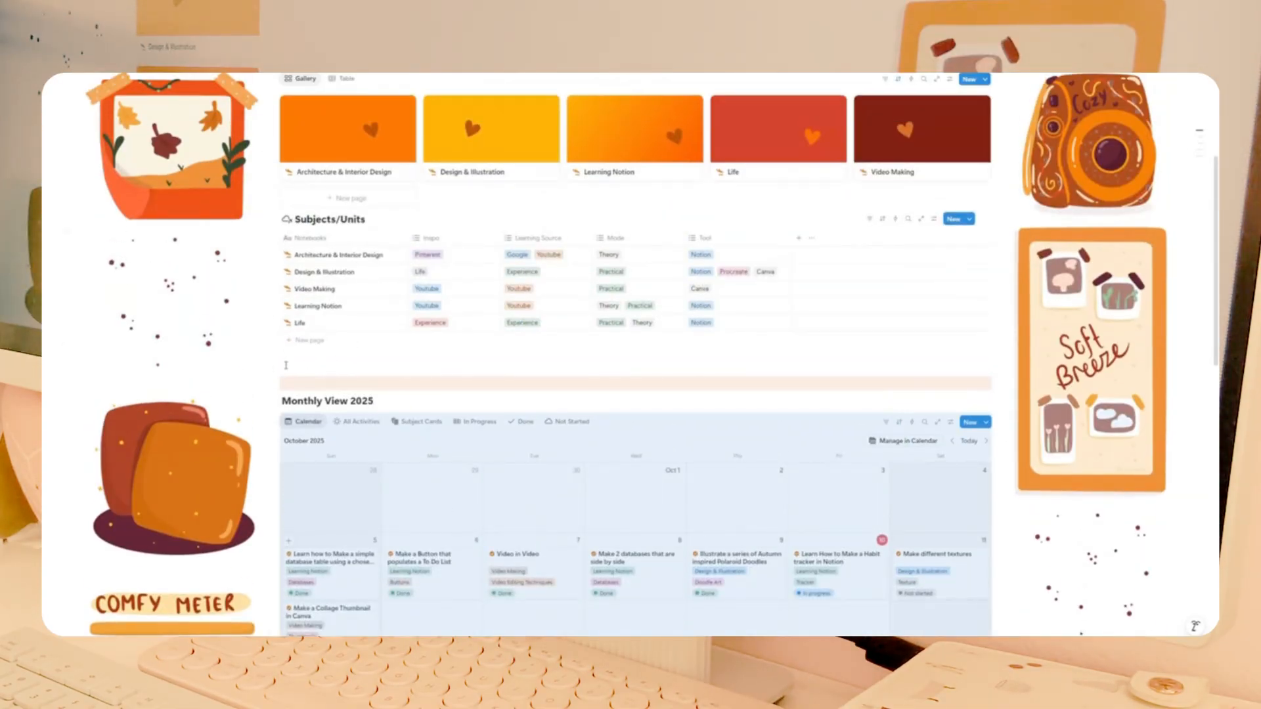
{"action": "left_click_drag", "start_coordinate": [280, 243], "coordinate": [284, 388]}
{"action": "left_click", "coordinate": [303, 366]}
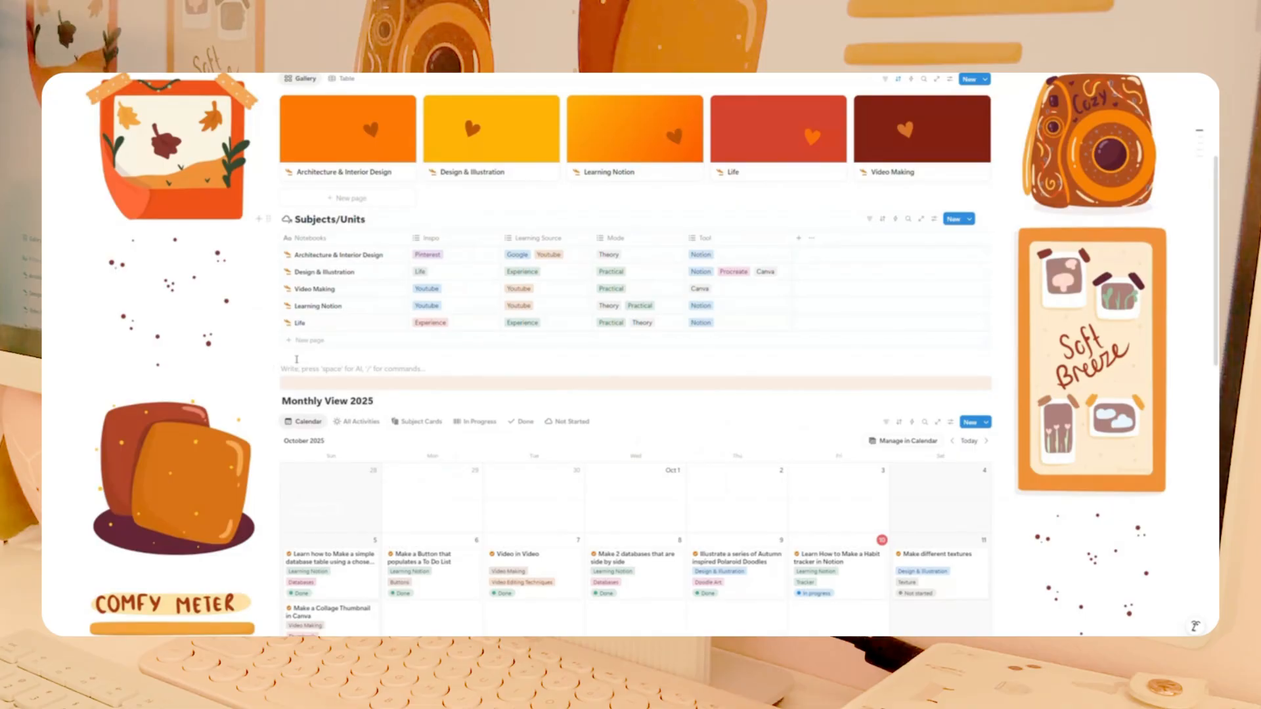
{"action": "key", "text": "BackSpace"}
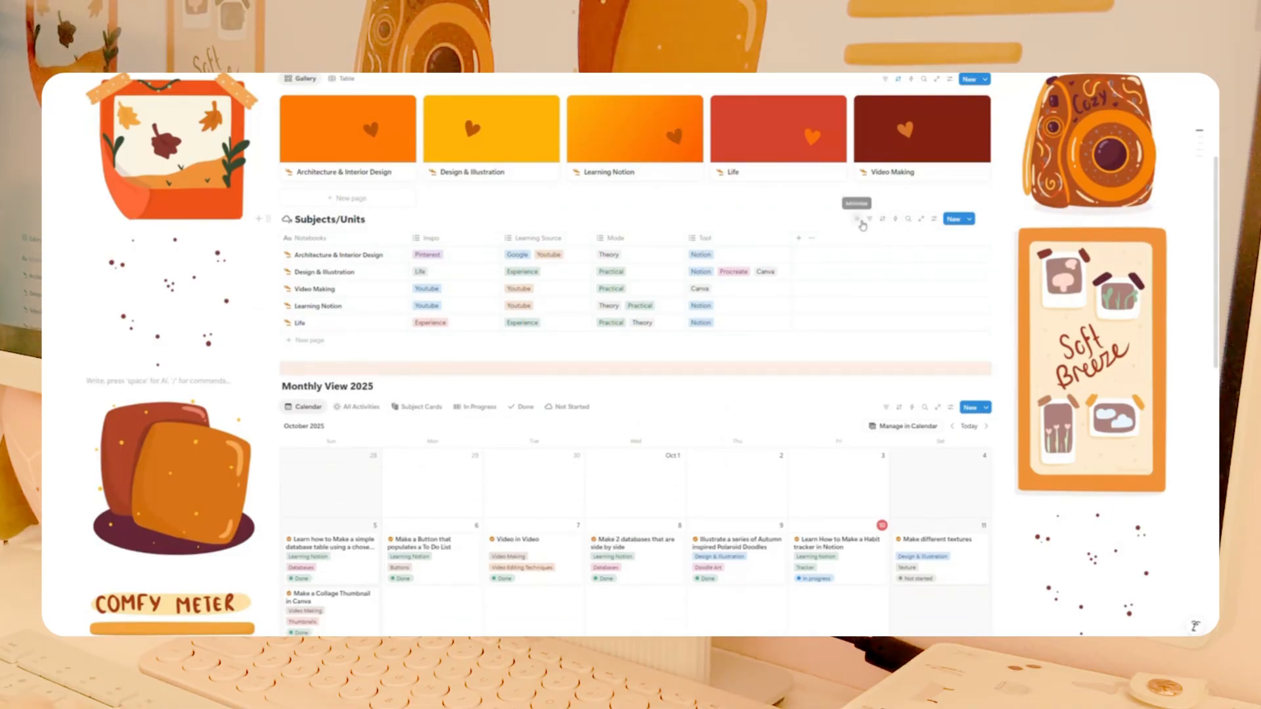
Open the Life notebook from the gallery to view its properties, and close it again.
{"action": "scroll", "coordinate": [416, 318], "scroll_direction": "up", "scroll_amount": 2}
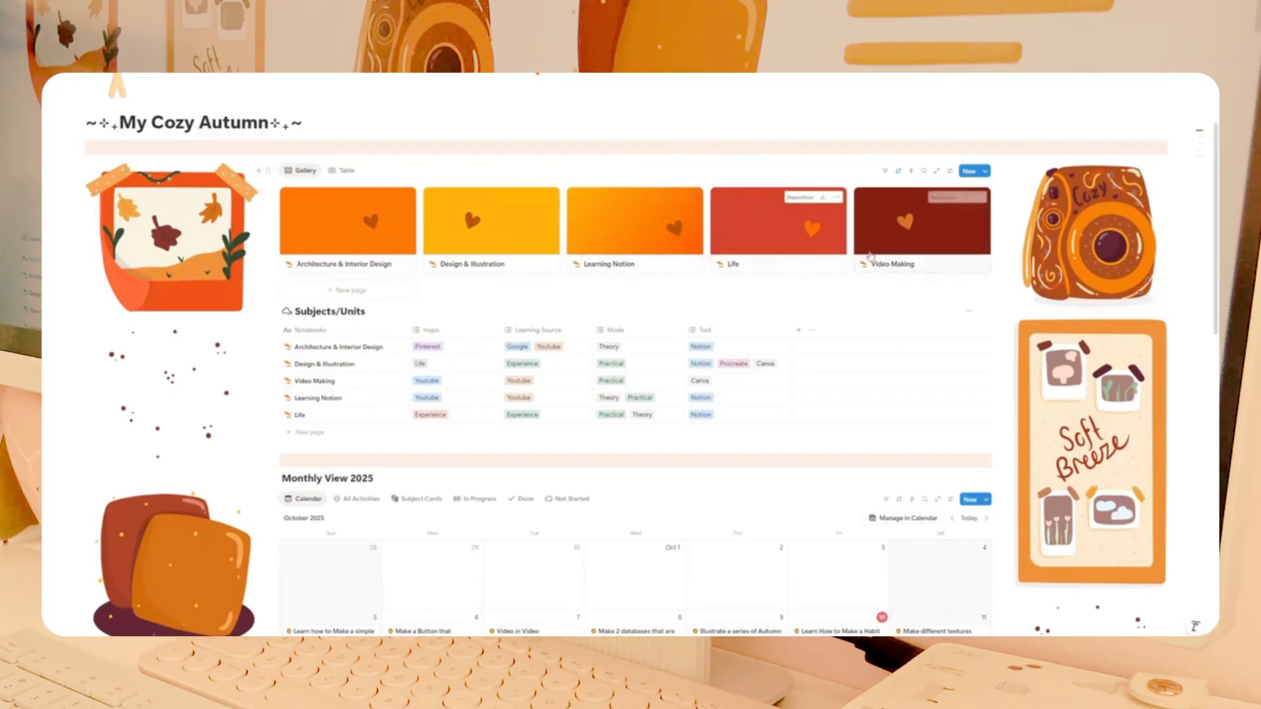
{"action": "left_click", "coordinate": [785, 223]}
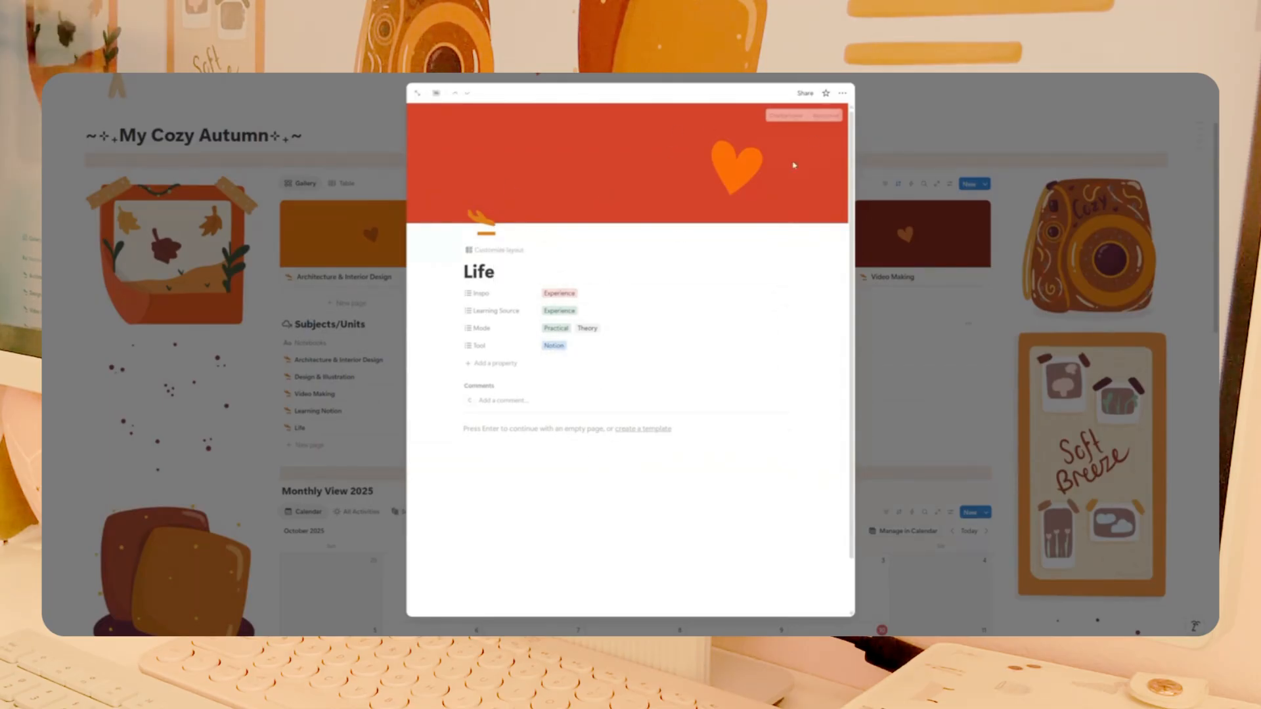
{"action": "left_click", "coordinate": [443, 79]}
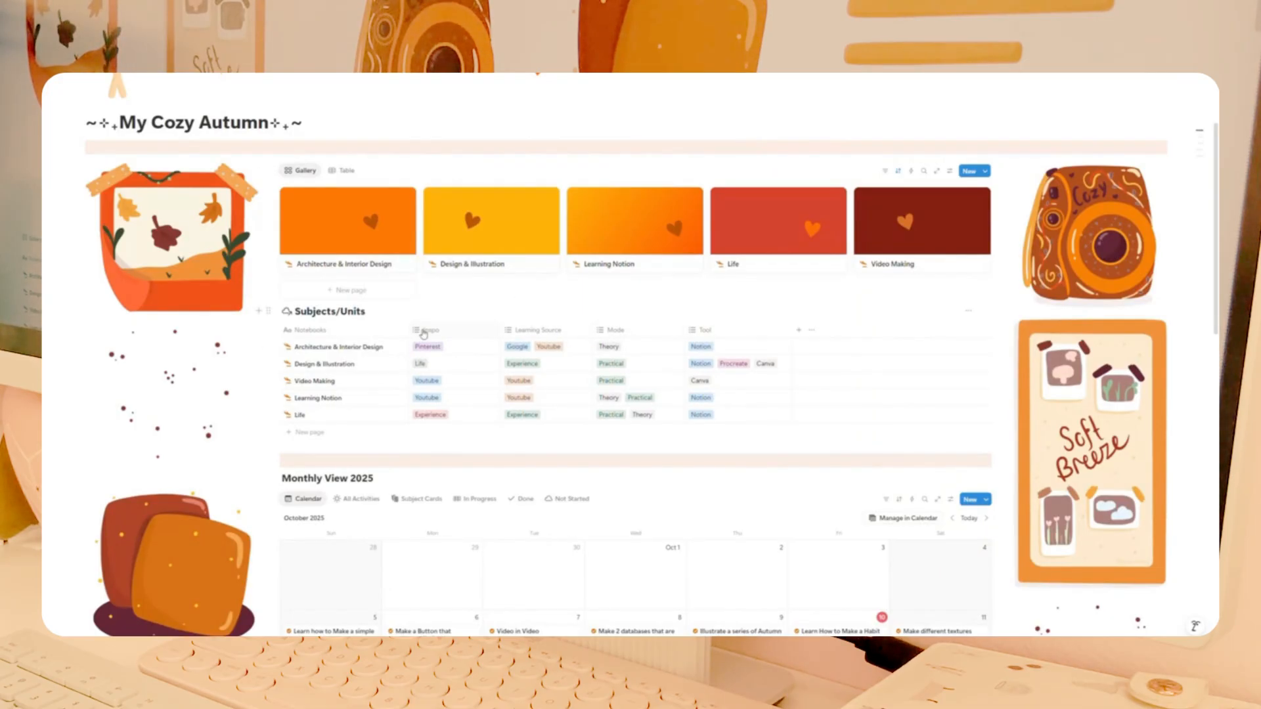
Reorder the Subjects/Units columns so that Mode comes right after Notebooks and Inspo comes last.
{"action": "left_click_drag", "start_coordinate": [423, 334], "coordinate": [726, 333]}
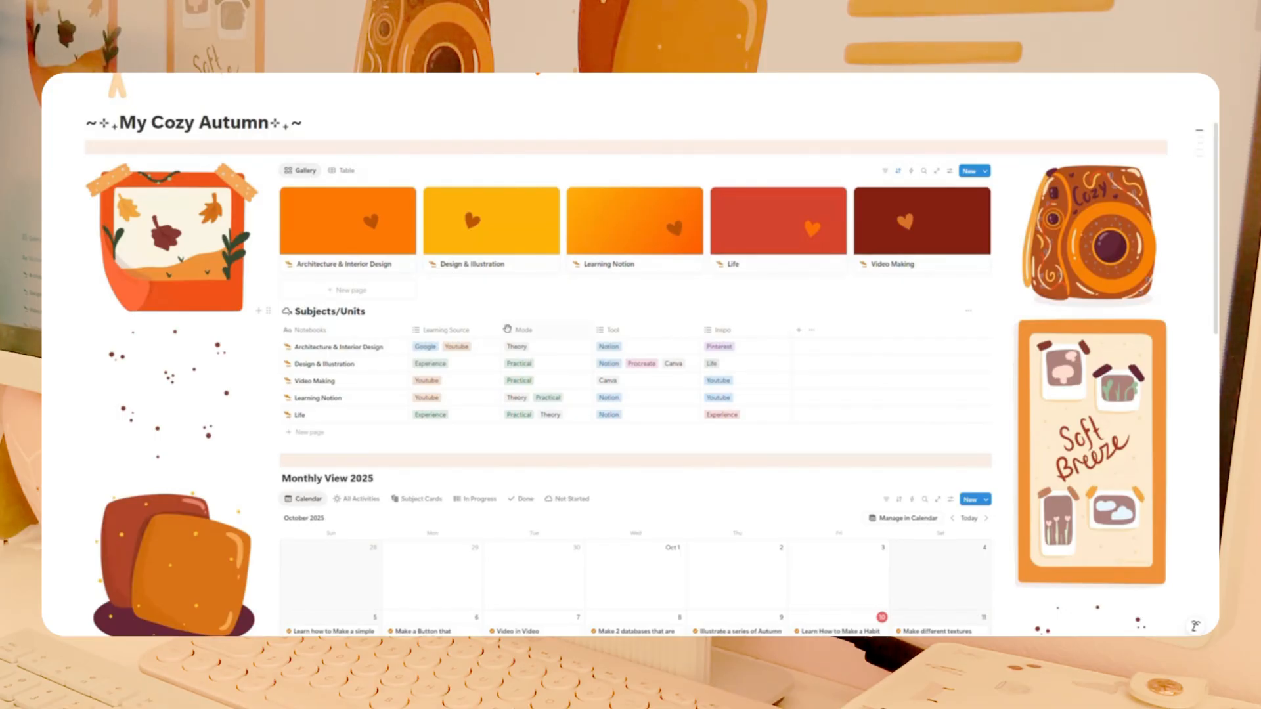
{"action": "left_click_drag", "start_coordinate": [501, 329], "coordinate": [428, 333]}
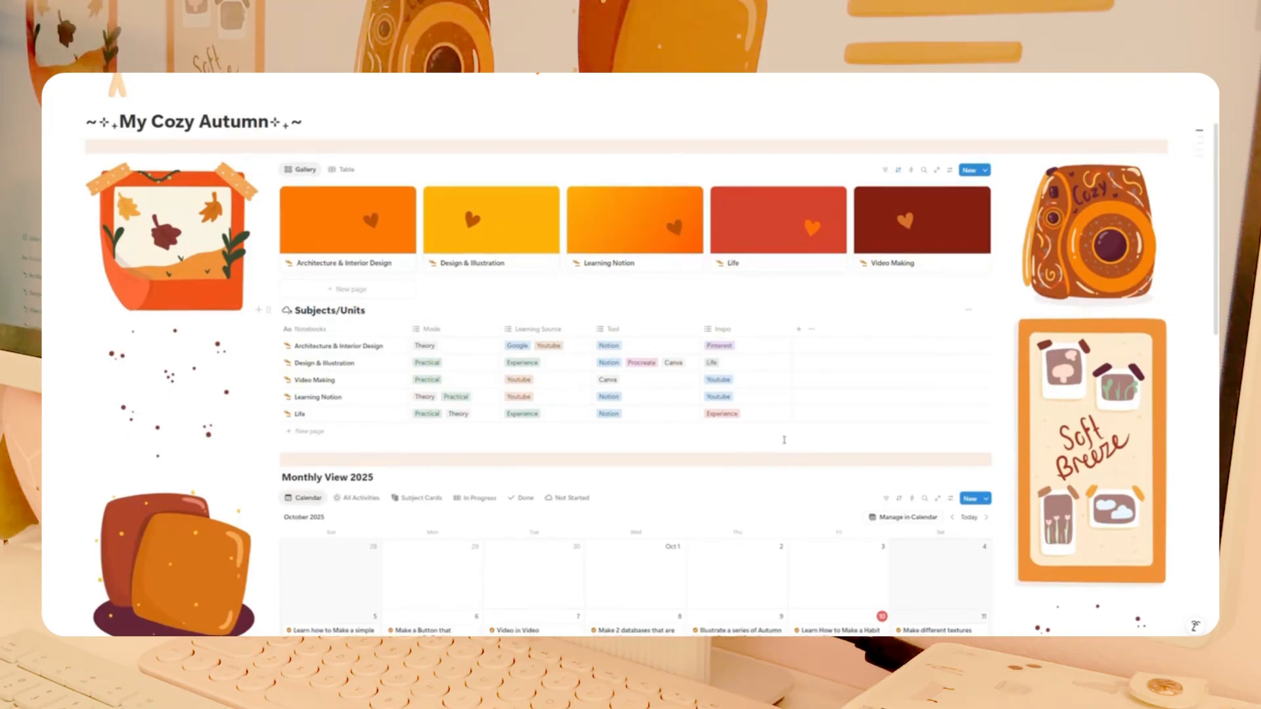
Switch Monthly View 2025 to All Activities and put the cursor in the empty line beneath the database.
{"action": "scroll", "coordinate": [784, 439], "scroll_direction": "down", "scroll_amount": 5}
{"action": "left_click", "coordinate": [357, 269]}
{"action": "scroll", "coordinate": [475, 365], "scroll_direction": "down", "scroll_amount": 2}
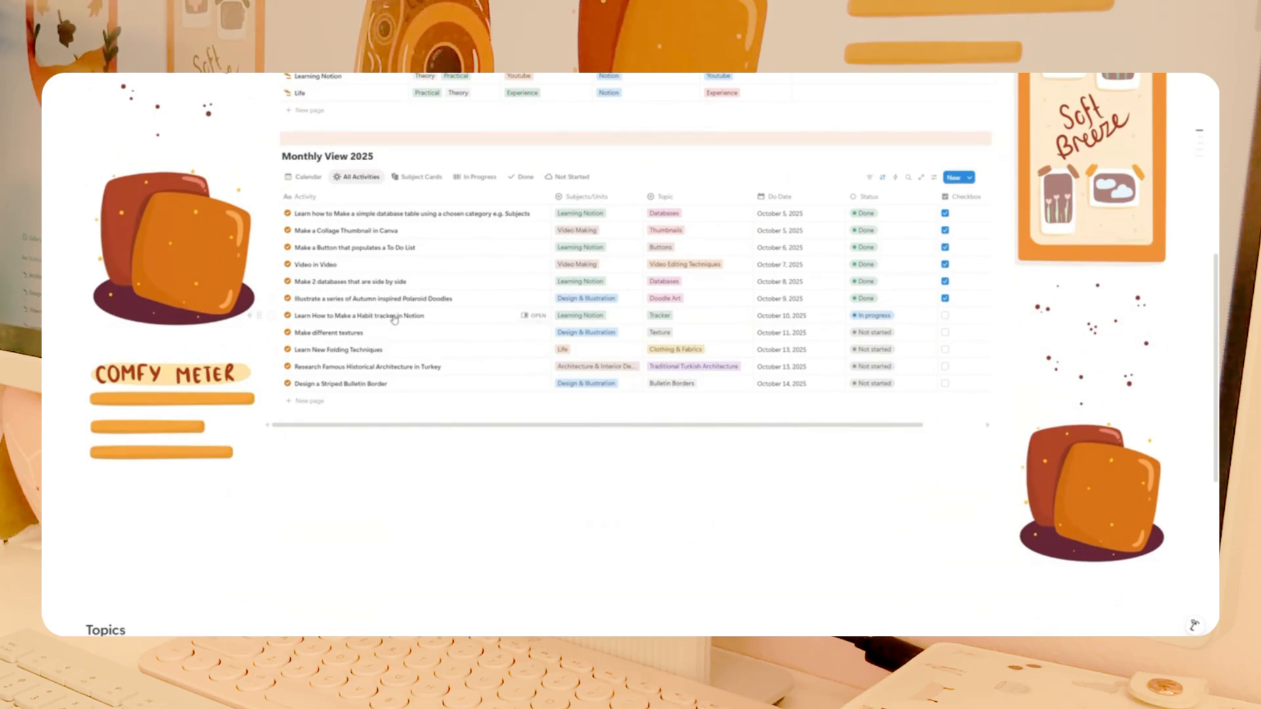
{"action": "left_click", "coordinate": [490, 478]}
{"action": "scroll", "coordinate": [500, 468], "scroll_direction": "down", "scroll_amount": 5}
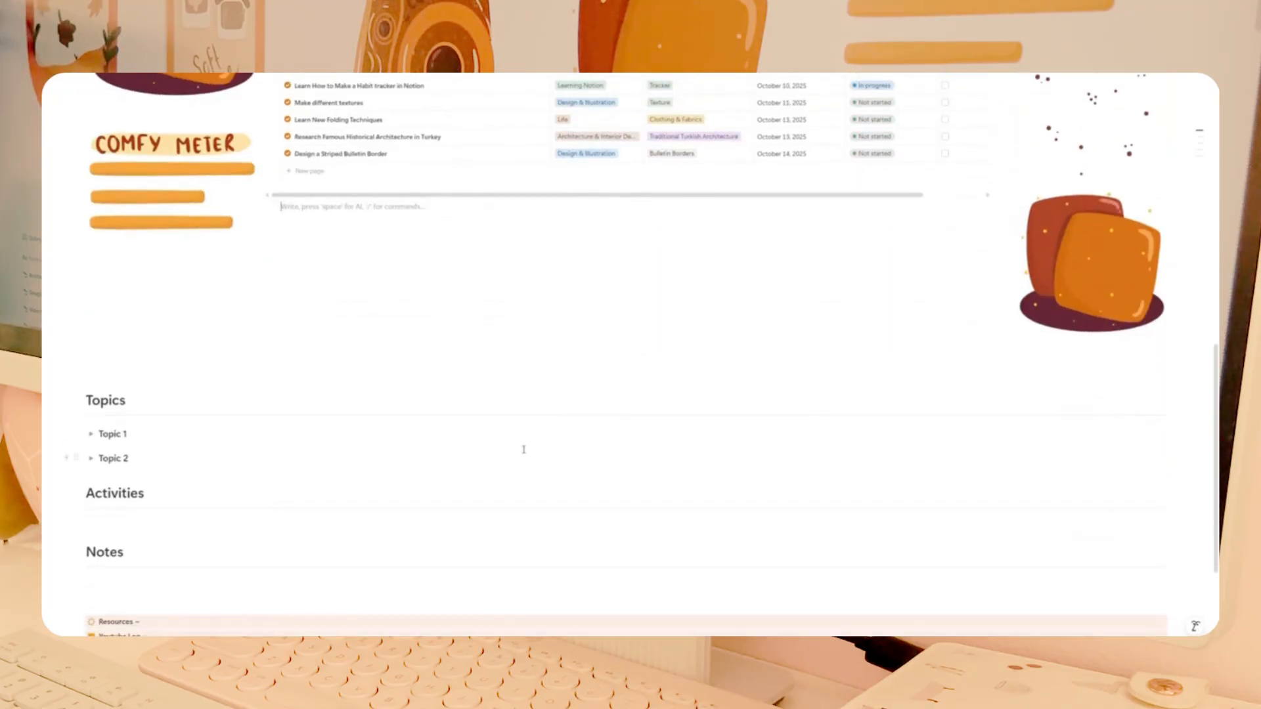
{"action": "scroll", "coordinate": [518, 455], "scroll_direction": "up", "scroll_amount": 3}
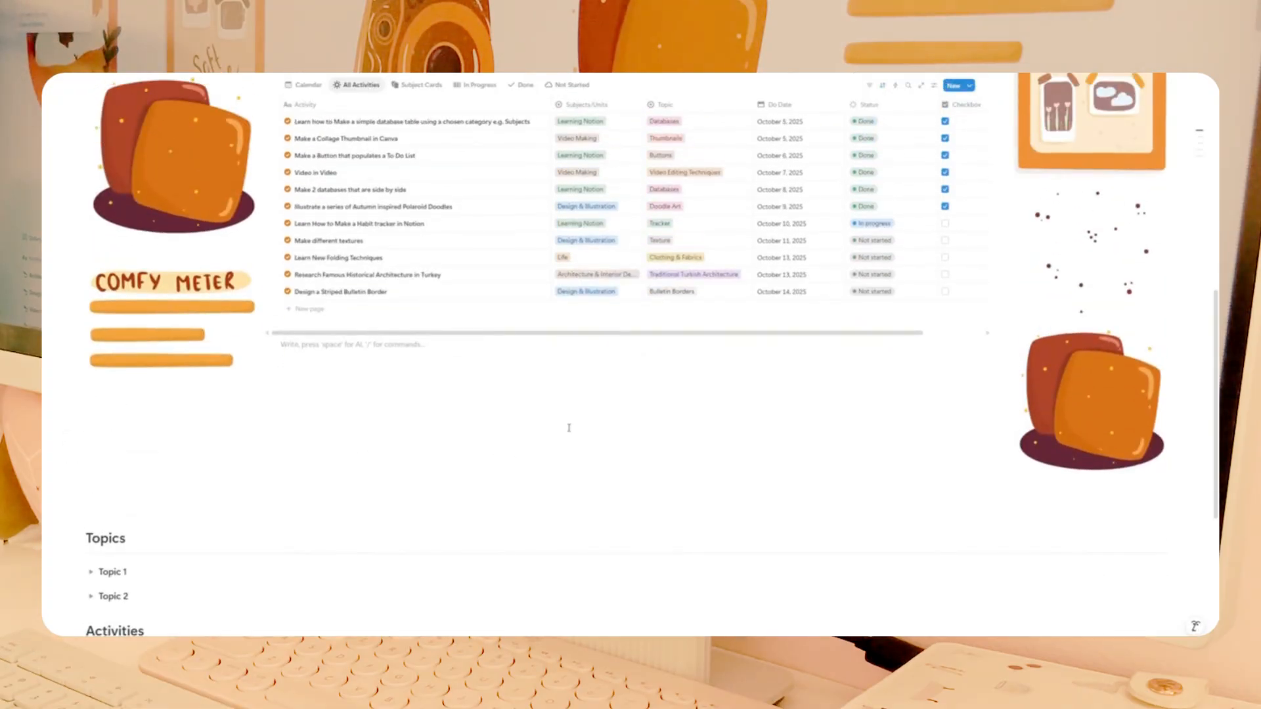
Move the Youtube Log and Resources page links into the middle column, beneath Monthly View 2025.
{"action": "scroll", "coordinate": [569, 428], "scroll_direction": "down", "scroll_amount": 4}
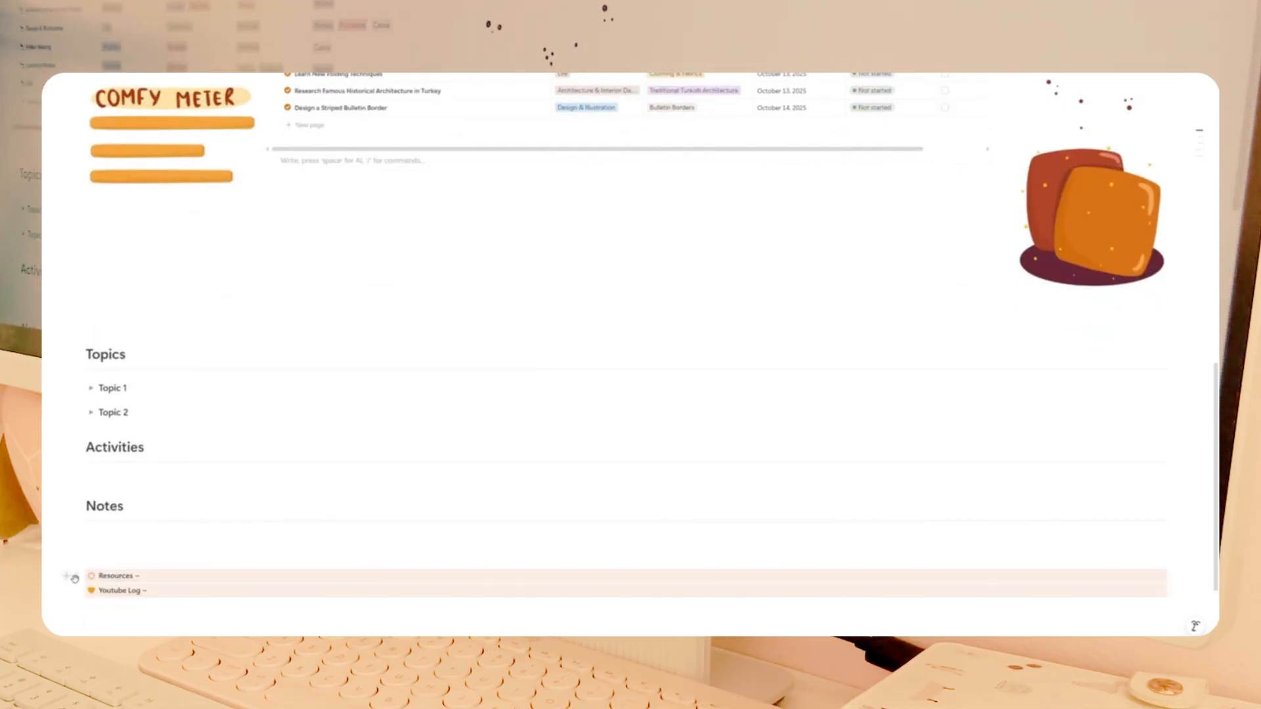
{"action": "left_click_drag", "start_coordinate": [78, 591], "coordinate": [295, 168]}
{"action": "left_click_drag", "start_coordinate": [75, 578], "coordinate": [284, 190]}
{"action": "left_click", "coordinate": [321, 191]}
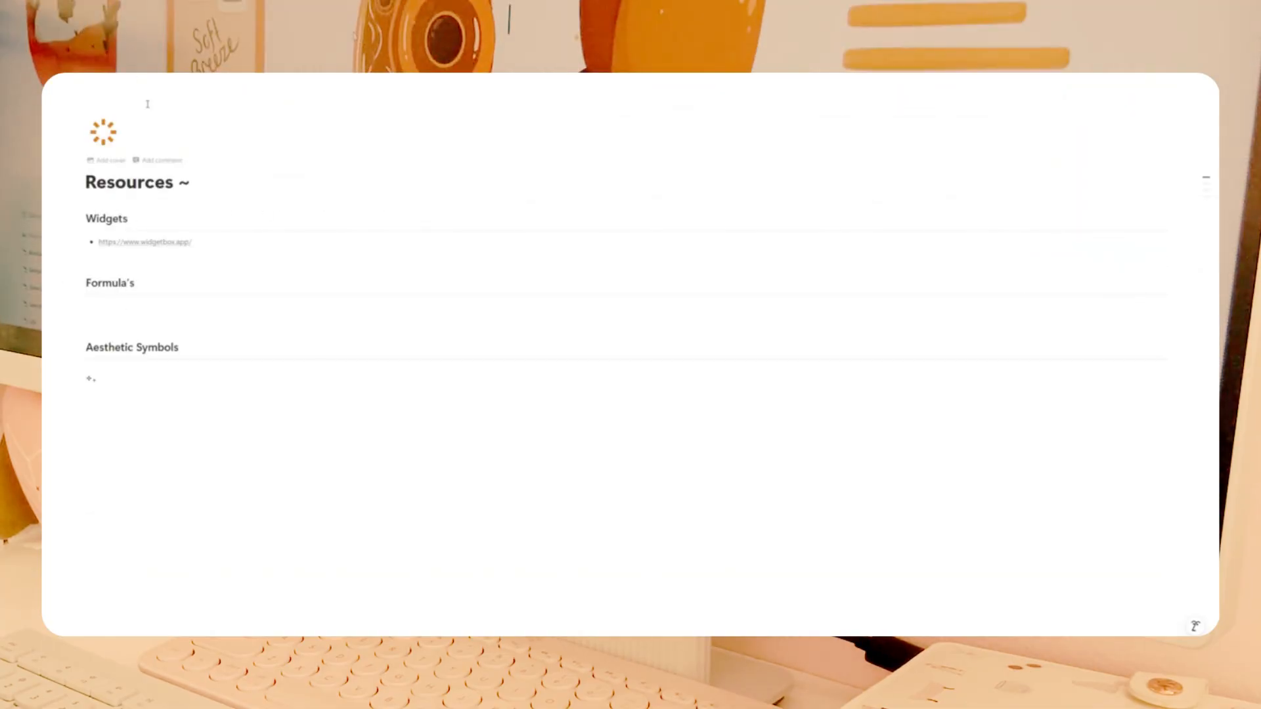
{"action": "key", "text": "alt+Left"}
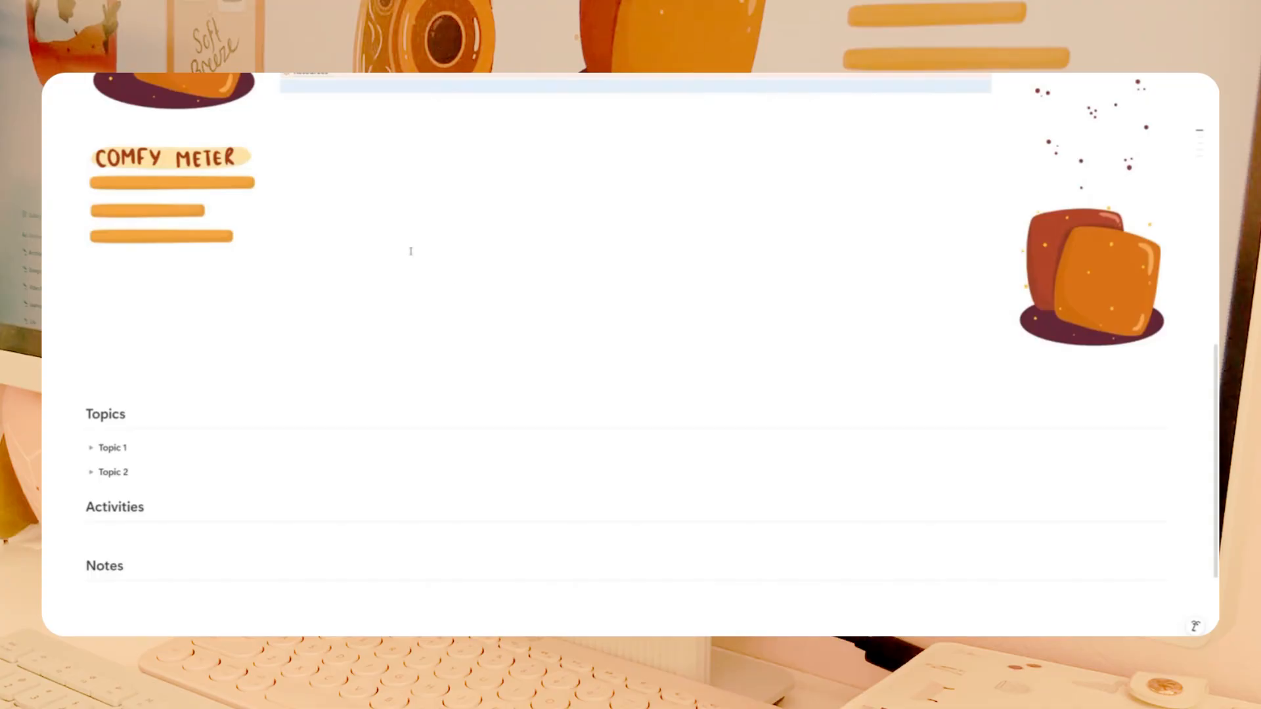
Duplicate the Resources page beneath the Youtube Log and Resources links.
{"action": "scroll", "coordinate": [420, 270], "scroll_direction": "up", "scroll_amount": 2}
{"action": "left_click", "coordinate": [344, 239]}
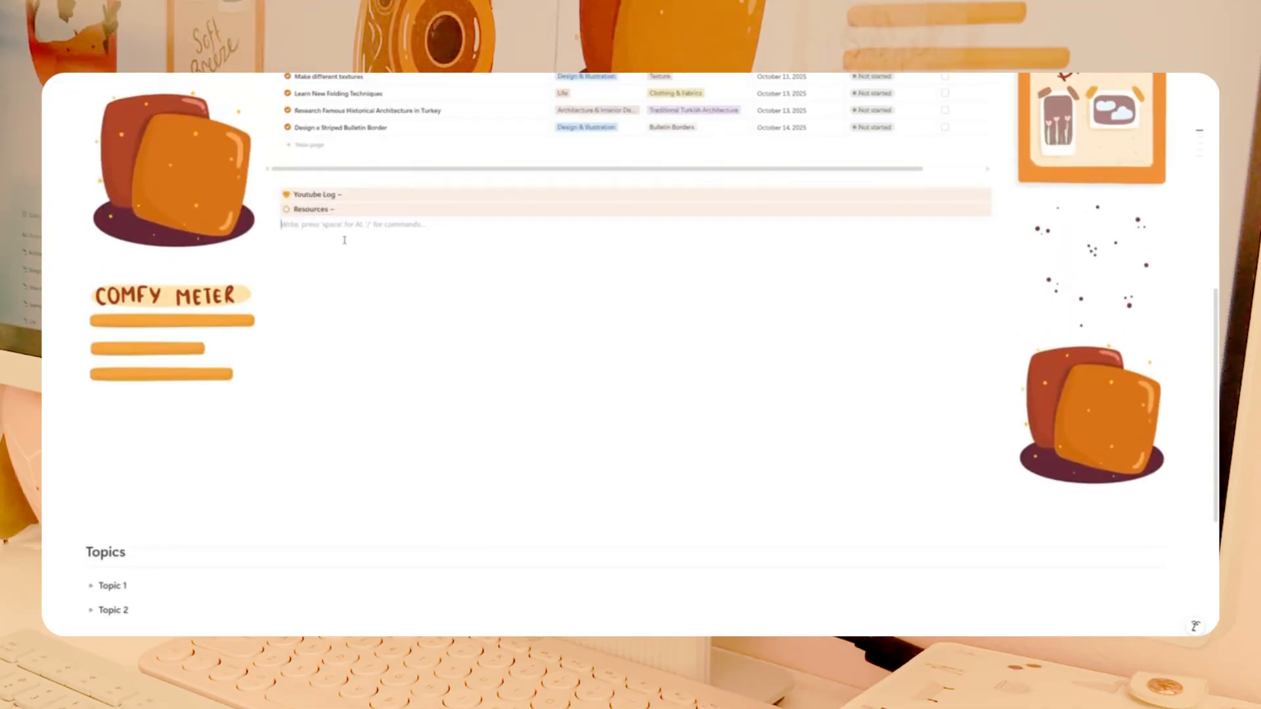
{"action": "left_click", "coordinate": [275, 211]}
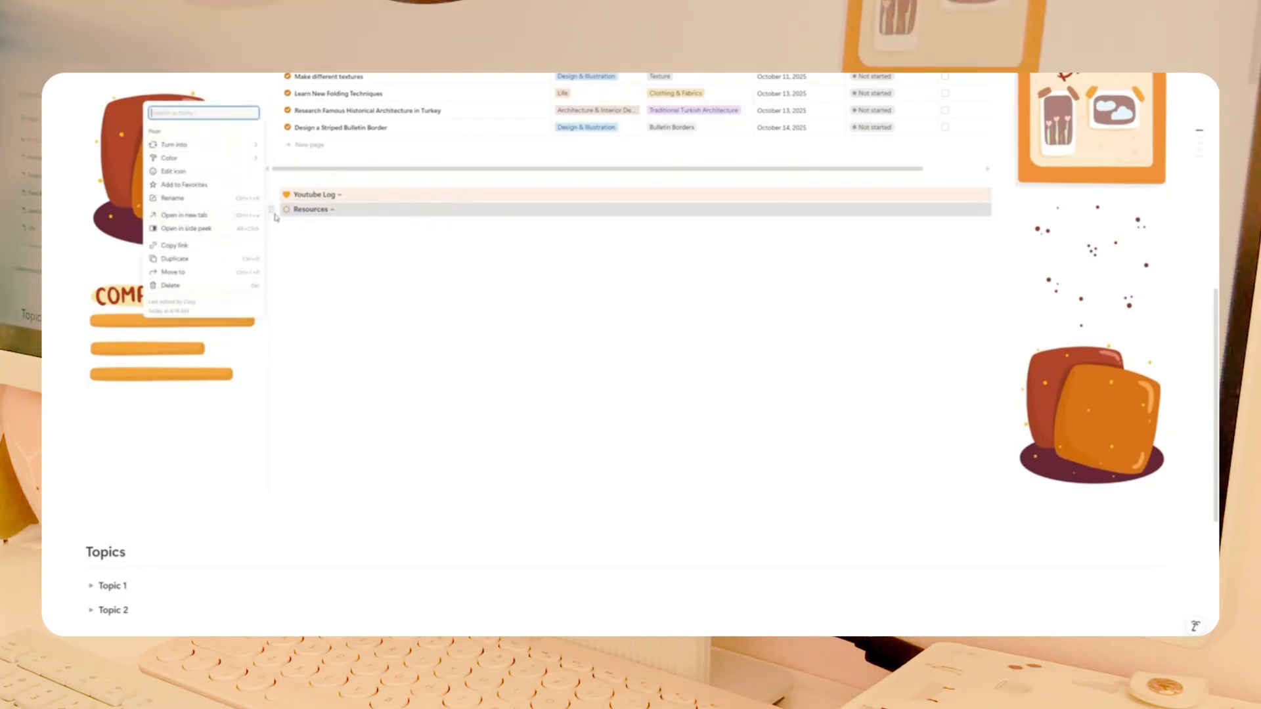
{"action": "left_click", "coordinate": [193, 261]}
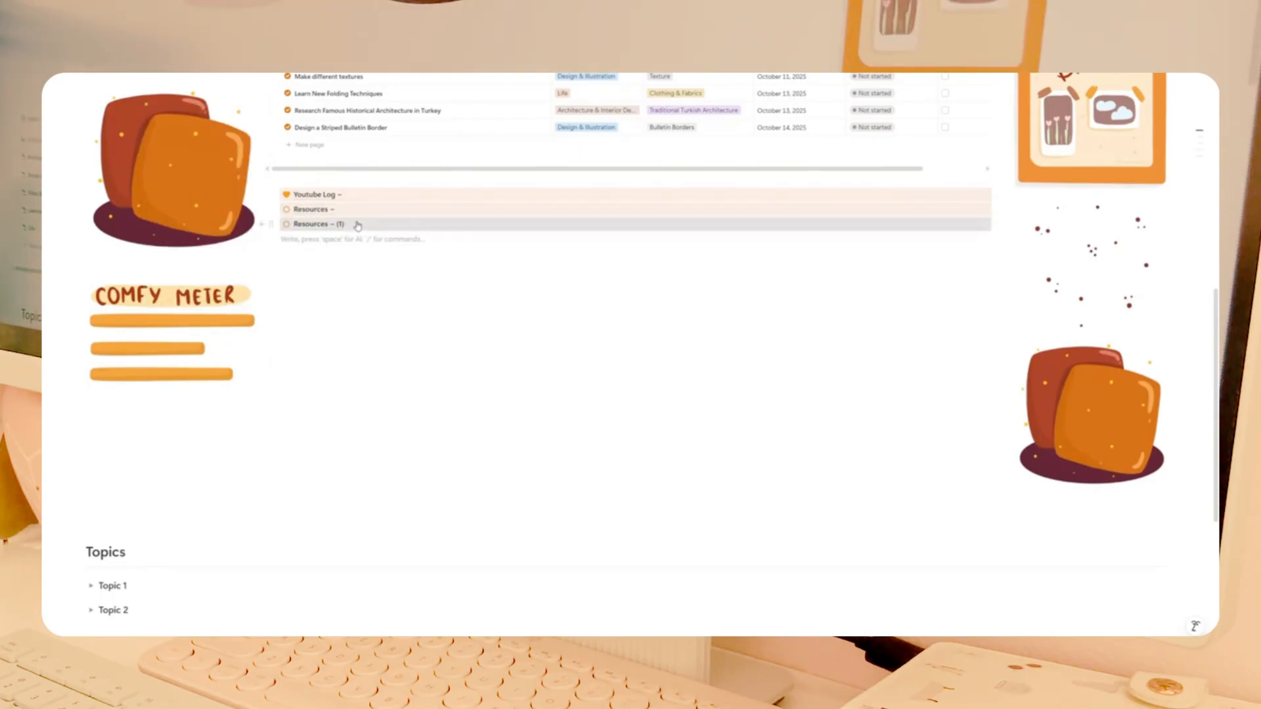
Open the copied Resources page and rename it Brain Dump.
{"action": "left_click", "coordinate": [355, 223]}
{"action": "left_click_drag", "start_coordinate": [231, 176], "coordinate": [84, 181]}
{"action": "type", "text": "B"}
{"action": "key", "text": "Caps_Lock"}
{"action": "type", "text": "rain"}
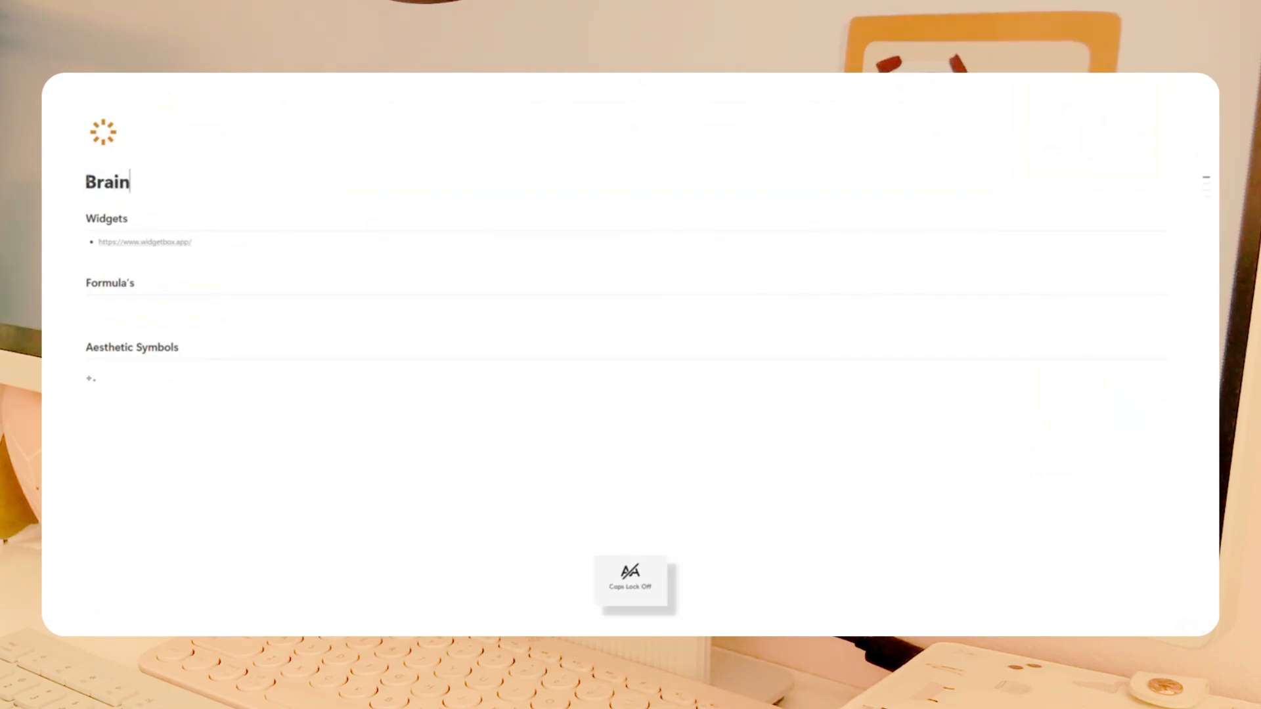
{"action": "type", "text": " Dump"}
Delete all the copied content from the Brain Dump page and return to the My Cozy Autumn page.
{"action": "left_click_drag", "start_coordinate": [148, 427], "coordinate": [102, 212]}
{"action": "key", "text": "BackSpace"}
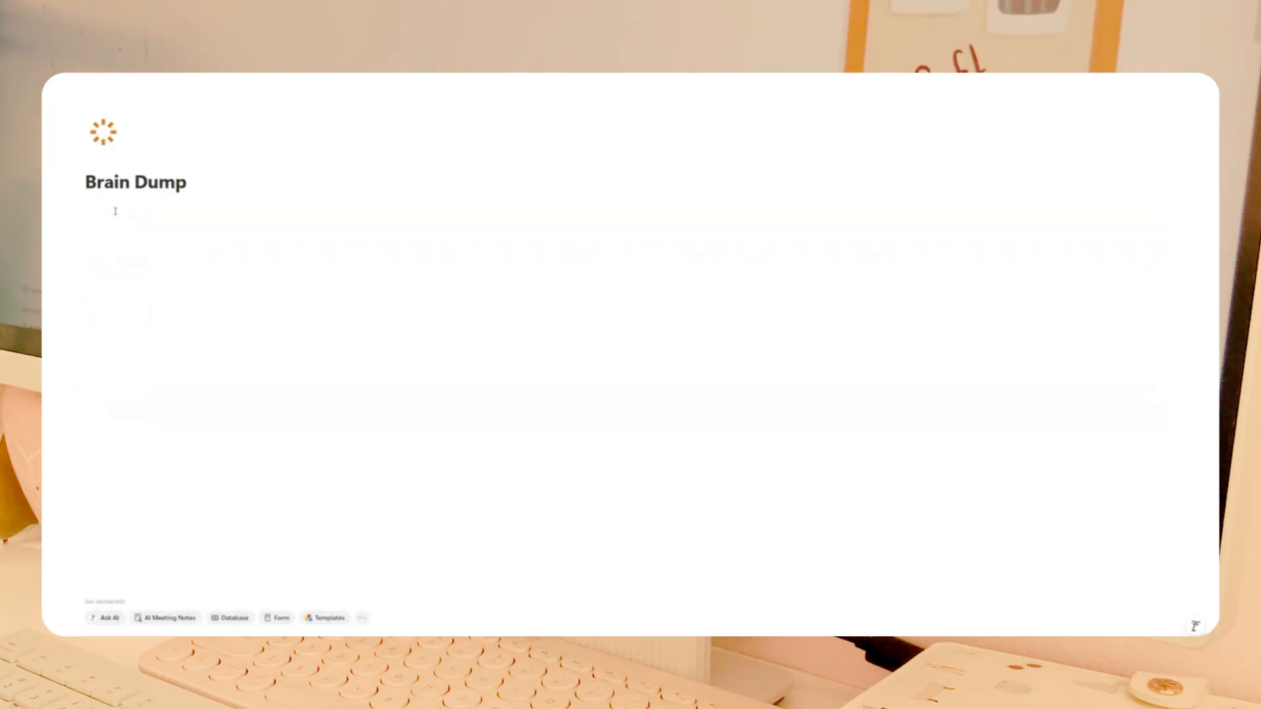
{"action": "key", "text": "BackSpace"}
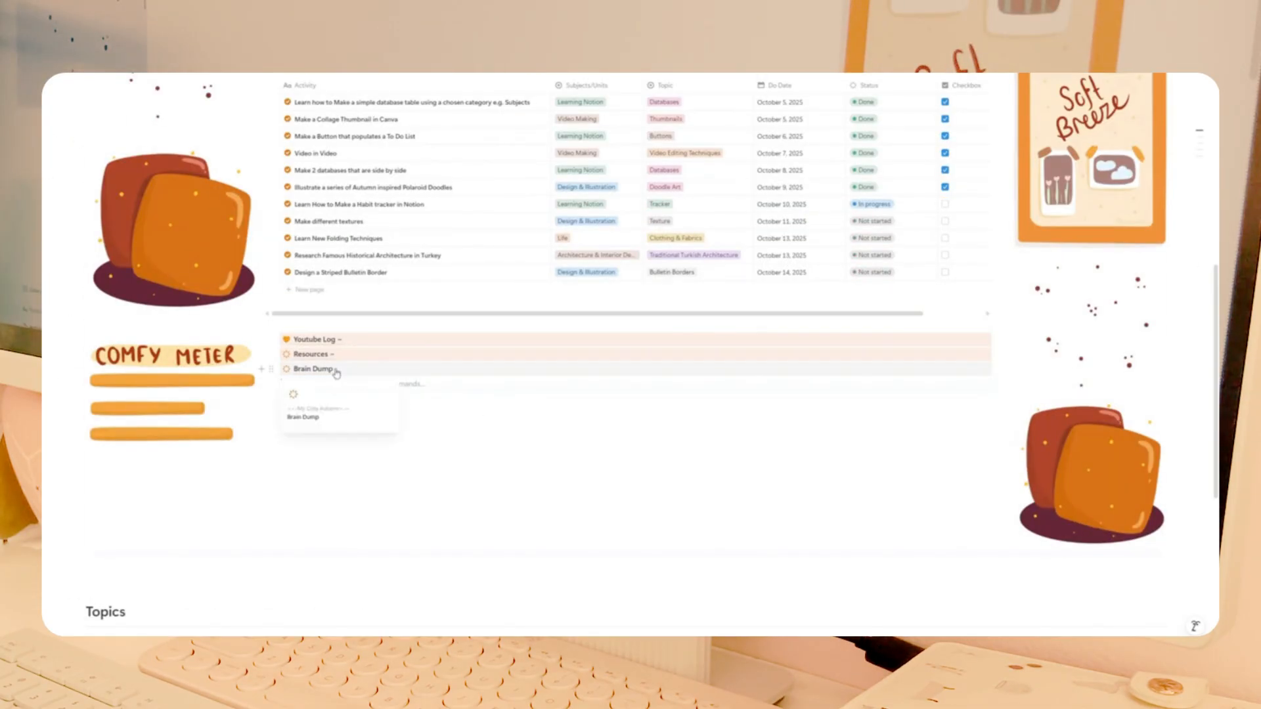
Give the Brain Dump page link the same background color as the Youtube Log and Resources links.
{"action": "left_click", "coordinate": [274, 371]}
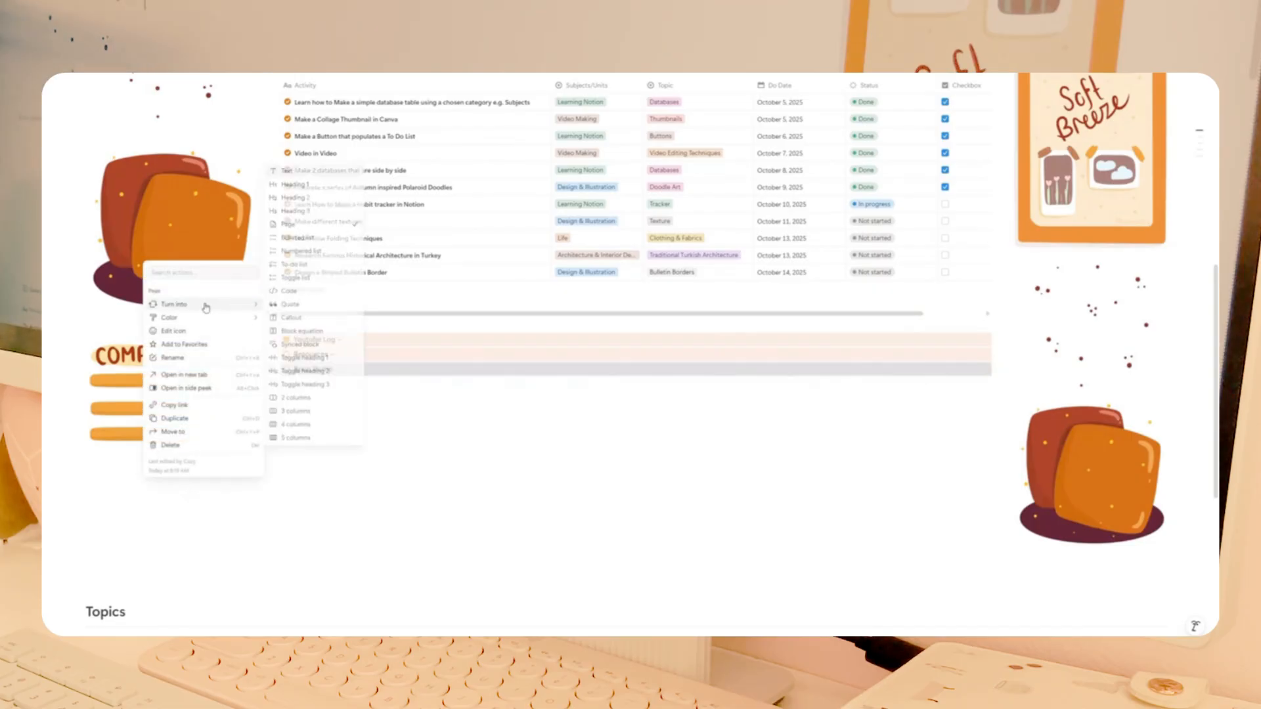
{"action": "left_click_drag", "start_coordinate": [270, 369], "coordinate": [259, 378]}
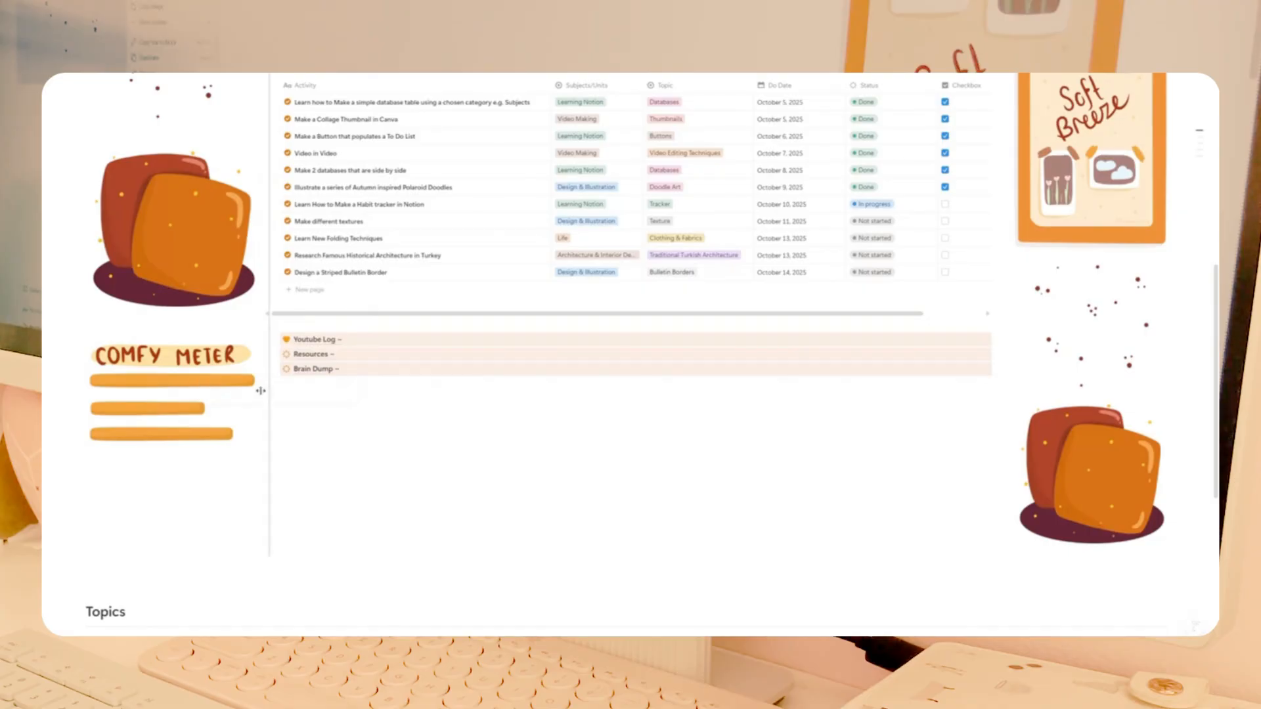
Insert a button block beneath the Comfy Meter picture.
{"action": "scroll", "coordinate": [451, 441], "scroll_direction": "down", "scroll_amount": 3}
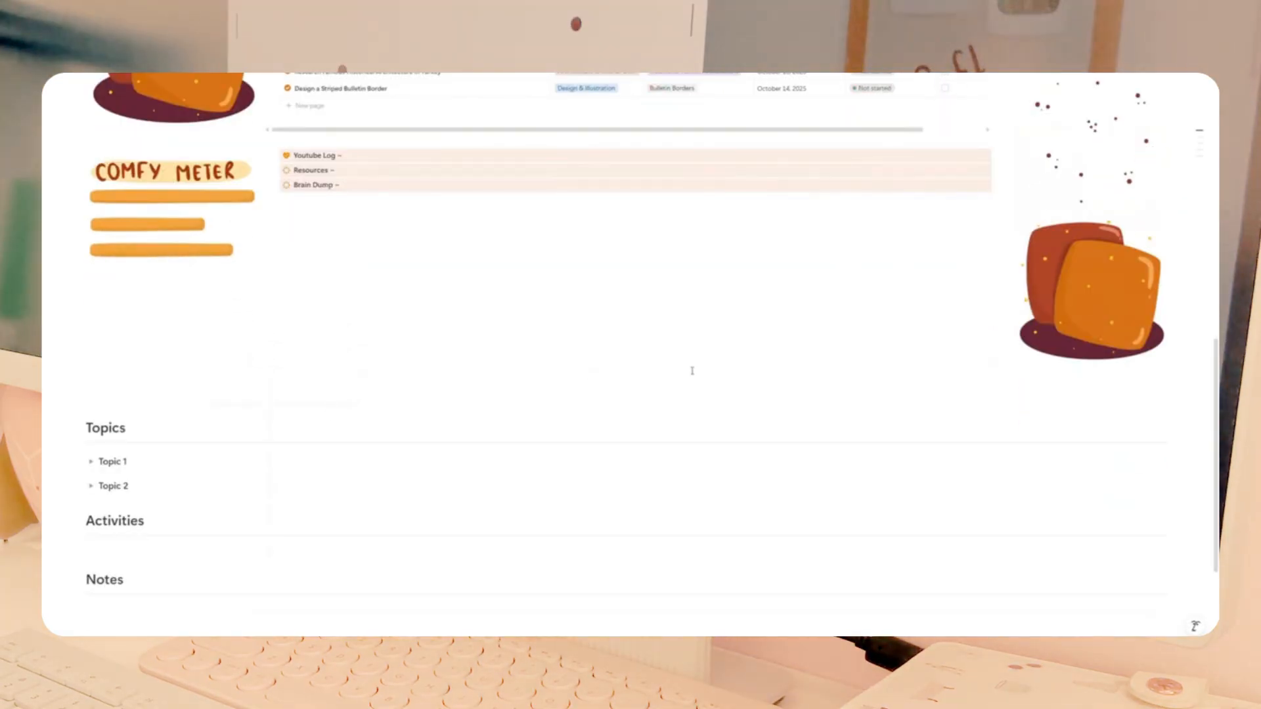
{"action": "scroll", "coordinate": [294, 240], "scroll_direction": "down", "scroll_amount": 2}
{"action": "left_click", "coordinate": [197, 222]}
{"action": "scroll", "coordinate": [197, 222], "scroll_direction": "up", "scroll_amount": 7}
{"action": "scroll", "coordinate": [307, 254], "scroll_direction": "down", "scroll_amount": 4}
{"action": "scroll", "coordinate": [316, 269], "scroll_direction": "up", "scroll_amount": 2}
{"action": "scroll", "coordinate": [316, 269], "scroll_direction": "down", "scroll_amount": 3}
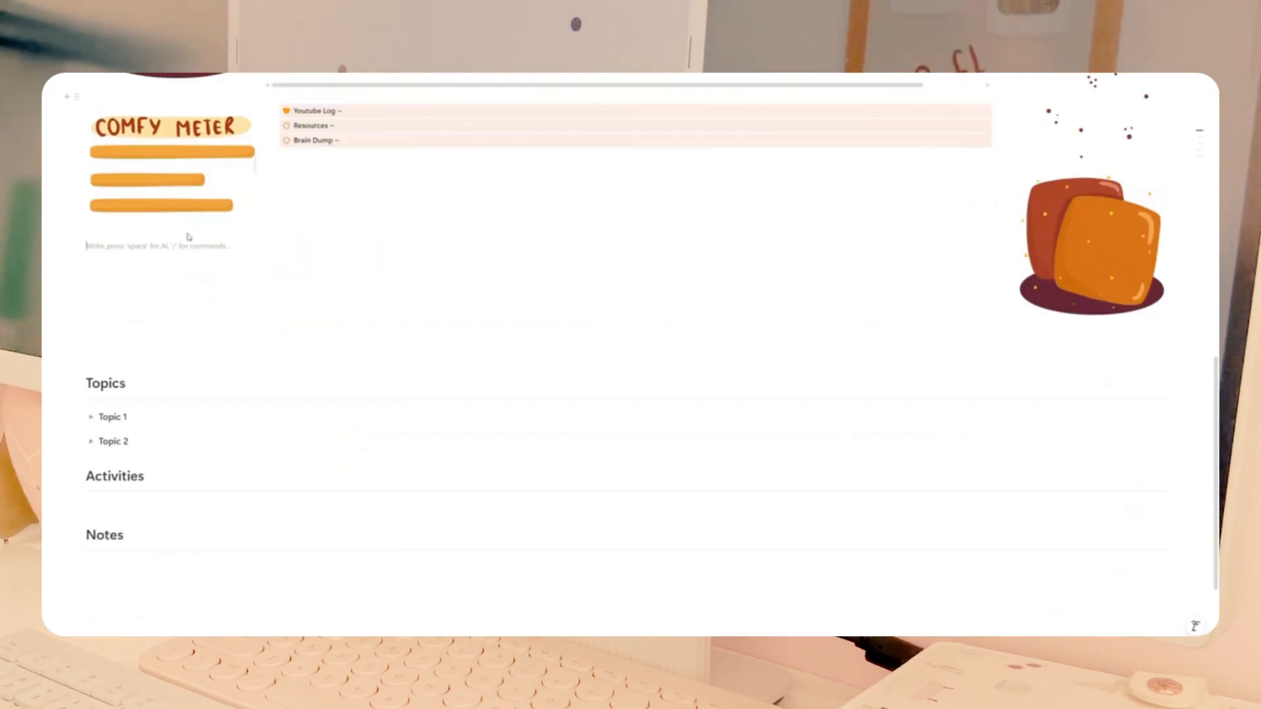
{"action": "type", "text": "/bu"}
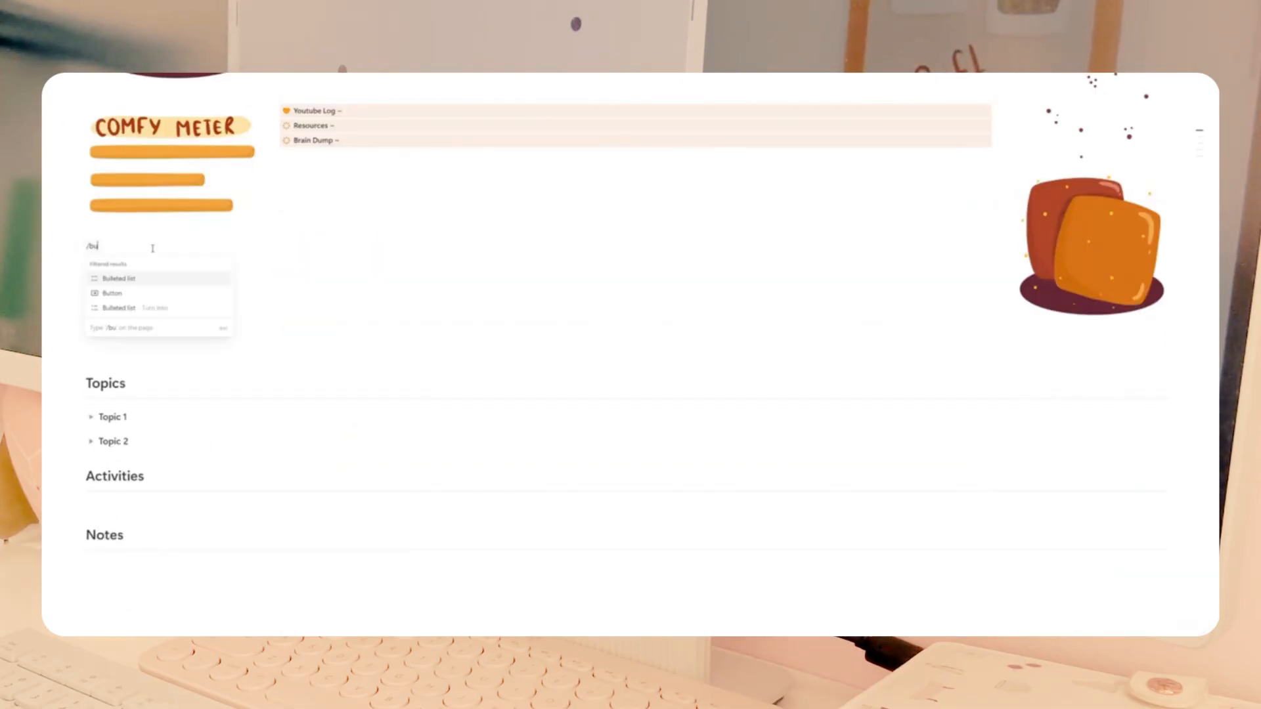
{"action": "left_click", "coordinate": [127, 293]}
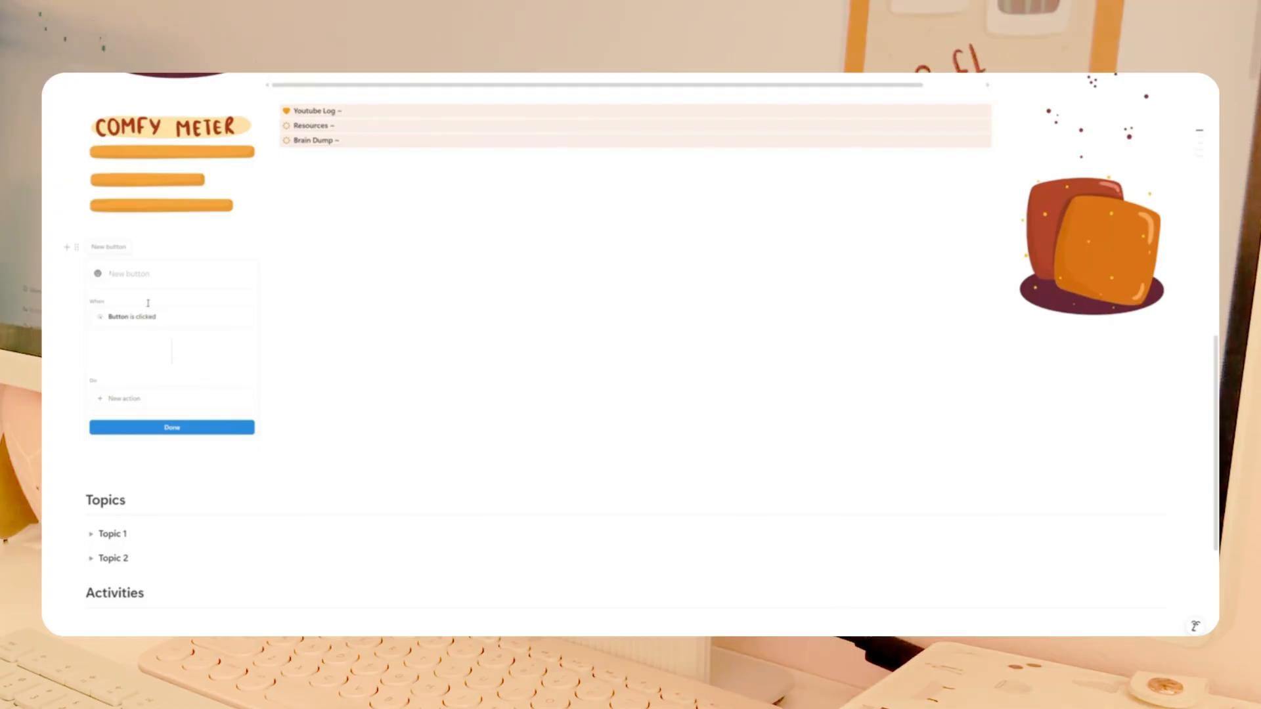
Name the new button Notebook Template.
{"action": "key", "text": "Caps_Lock"}
{"action": "type", "text": "N"}
{"action": "key", "text": "Caps_Lock"}
{"action": "type", "text": "otebook"}
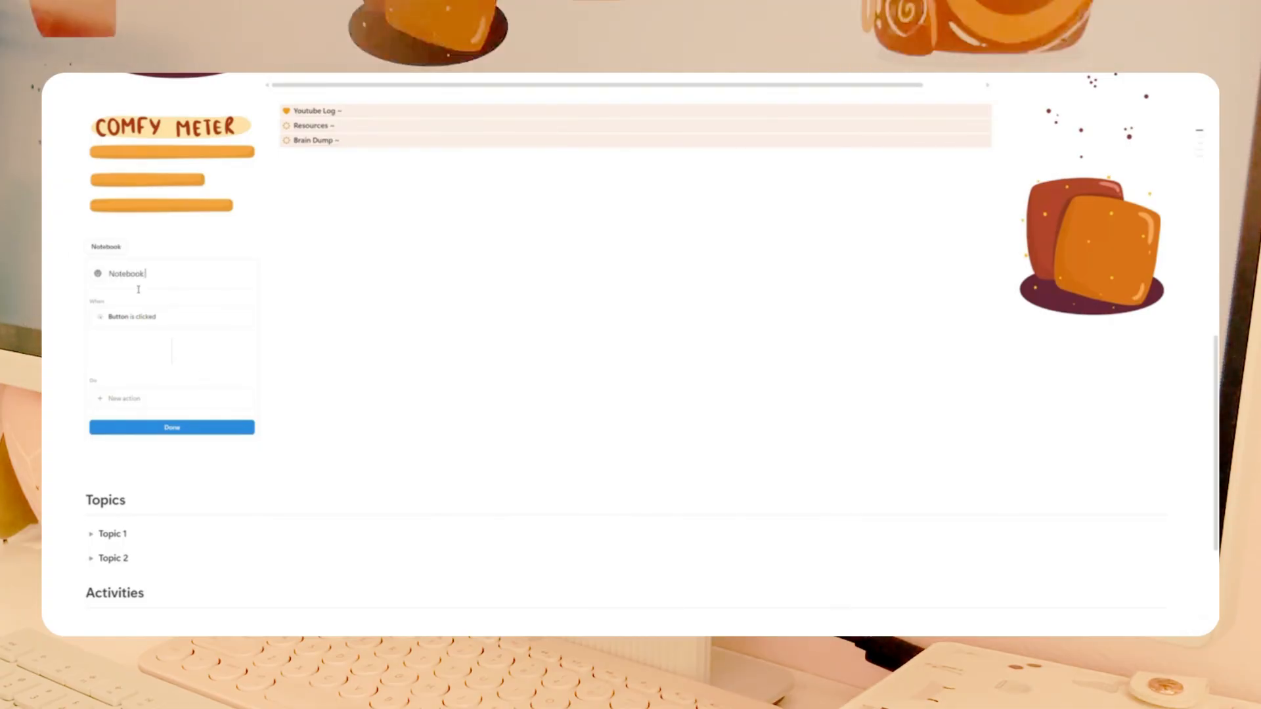
{"action": "key", "text": "Caps_Lock"}
{"action": "type", "text": "T"}
{"action": "key", "text": "Caps_Lock"}
{"action": "type", "text": "emplate"}
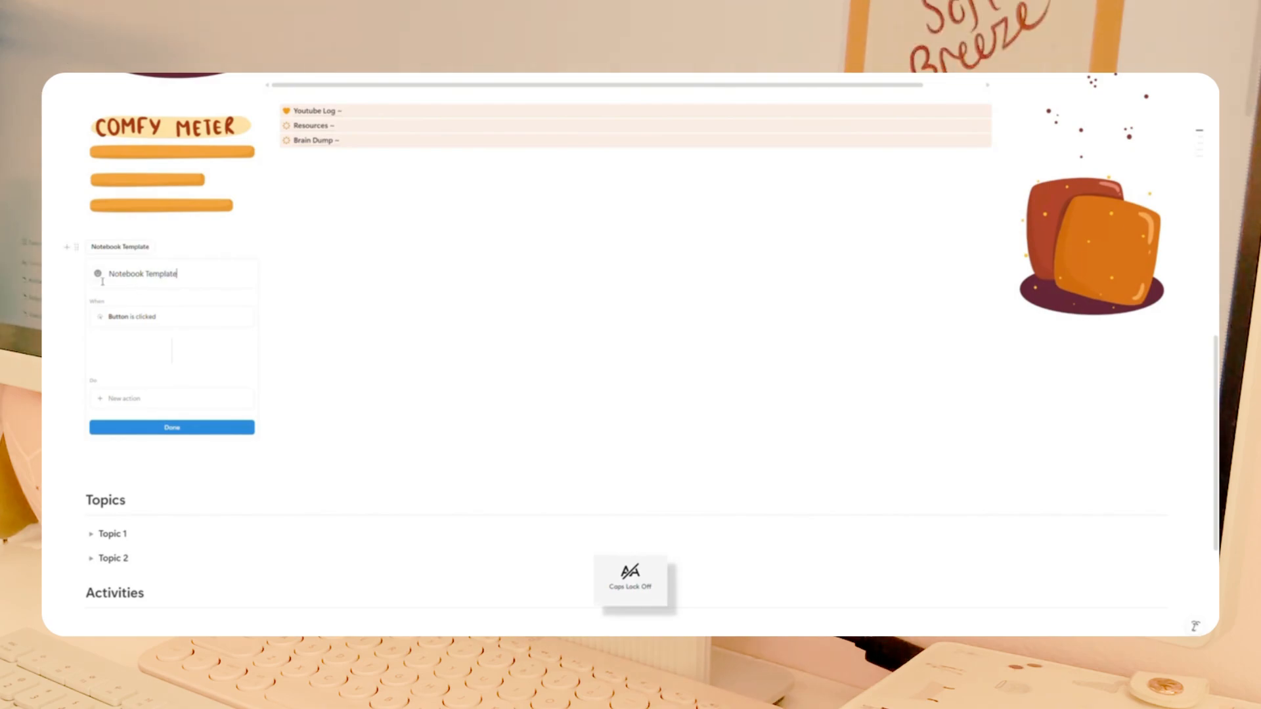
Set the Notebook Template button's icon to an orange bookmark.
{"action": "left_click", "coordinate": [99, 277]}
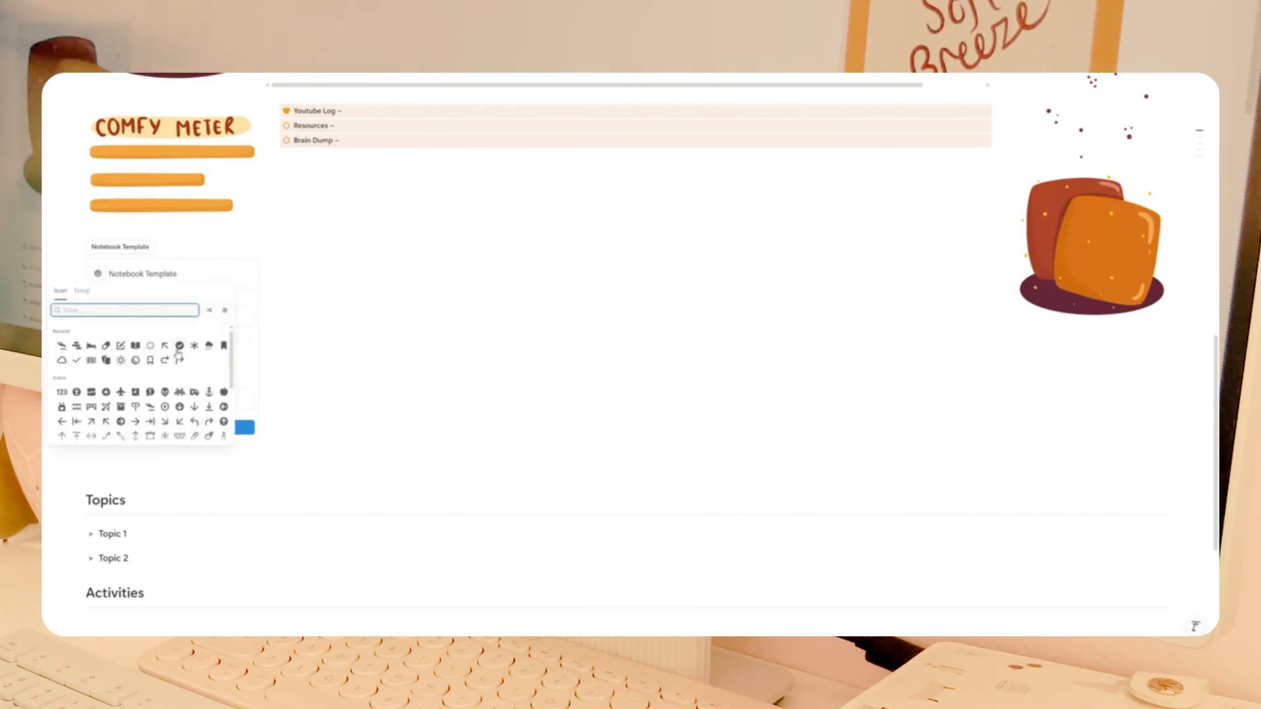
{"action": "left_click", "coordinate": [227, 349]}
{"action": "left_click", "coordinate": [277, 361]}
Copy the link to the All Activities view of Monthly View 2025.
{"action": "scroll", "coordinate": [149, 368], "scroll_direction": "down", "scroll_amount": 2}
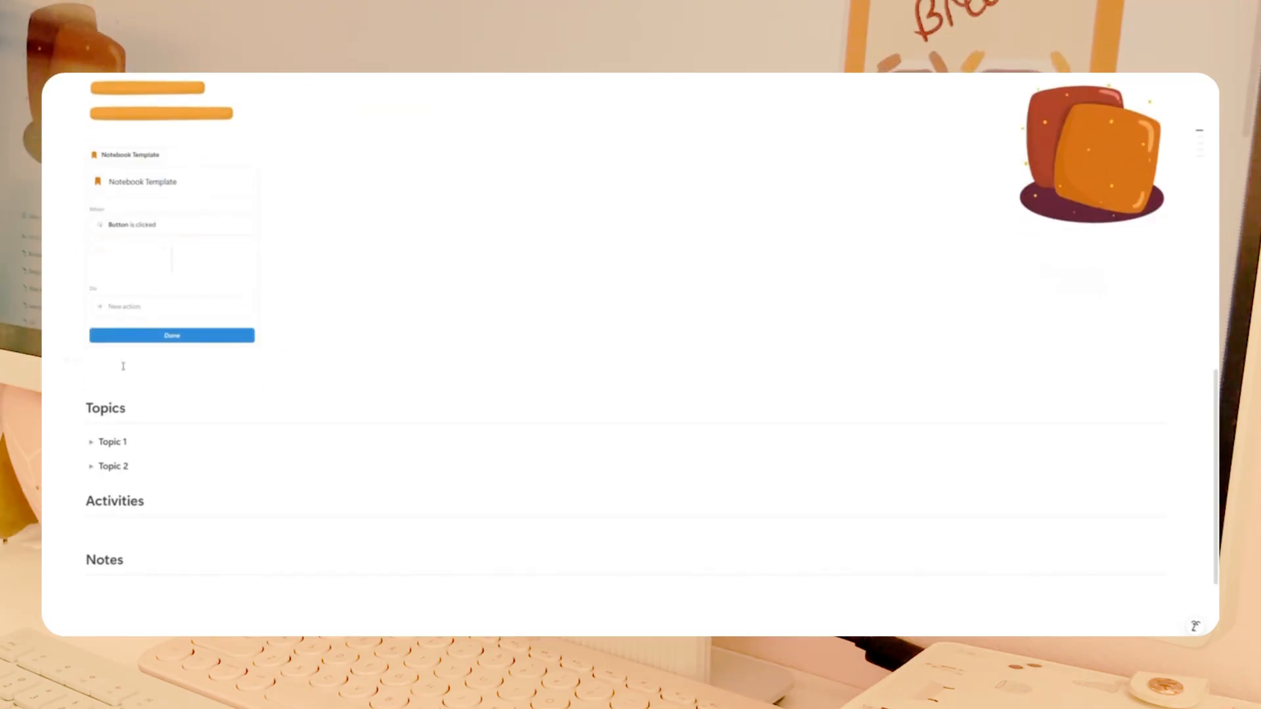
{"action": "scroll", "coordinate": [131, 394], "scroll_direction": "down", "scroll_amount": 3}
{"action": "scroll", "coordinate": [130, 402], "scroll_direction": "up", "scroll_amount": 10}
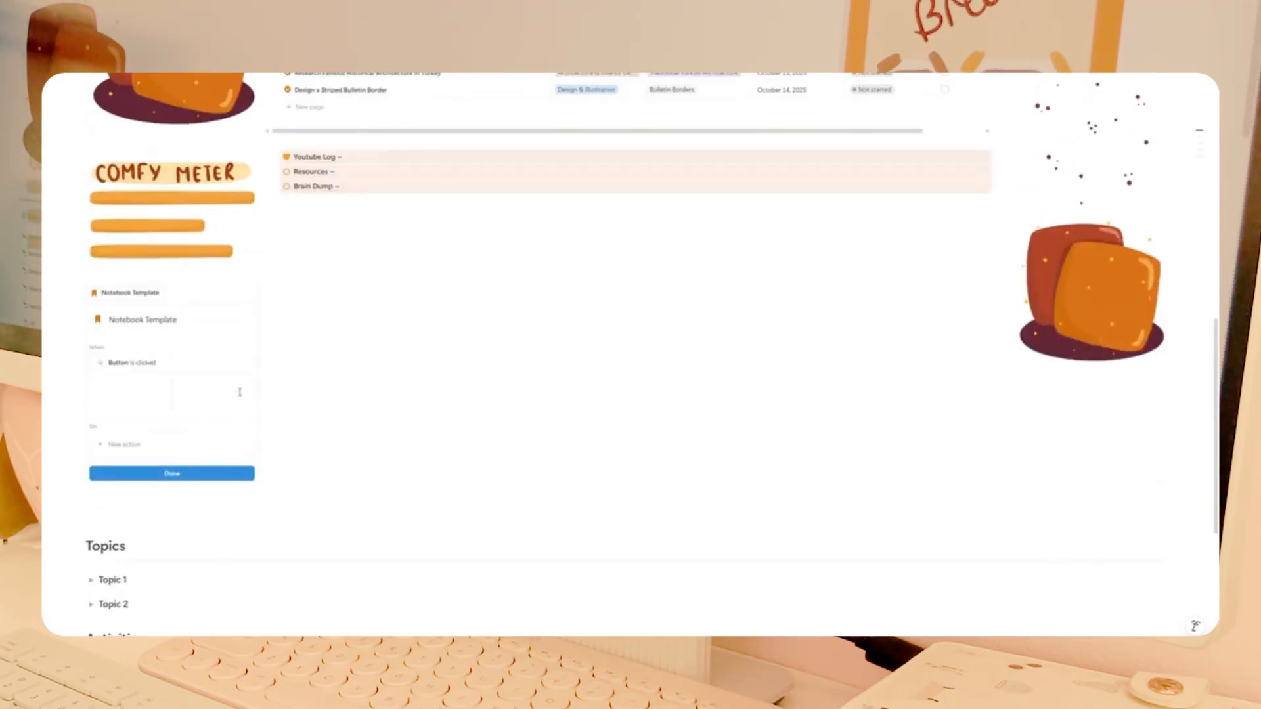
{"action": "scroll", "coordinate": [360, 321], "scroll_direction": "up", "scroll_amount": 2}
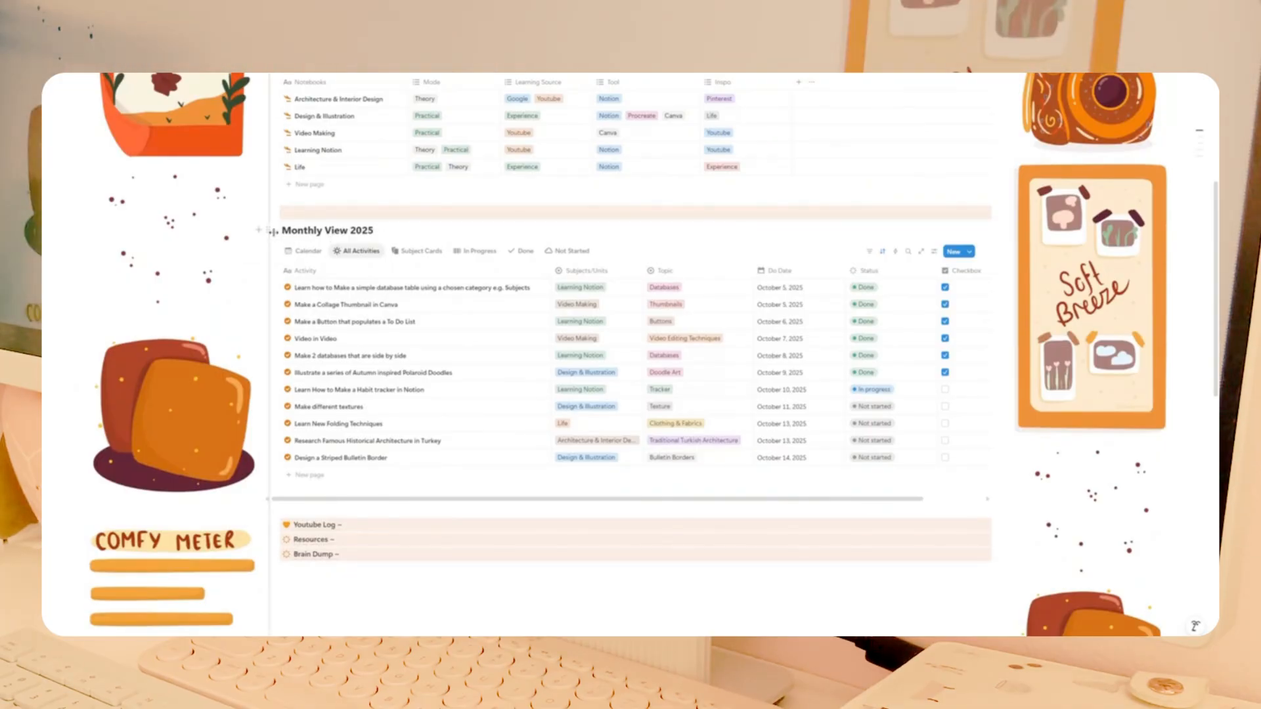
{"action": "left_click", "coordinate": [269, 230]}
{"action": "key", "text": "Escape"}
{"action": "left_click", "coordinate": [358, 251]}
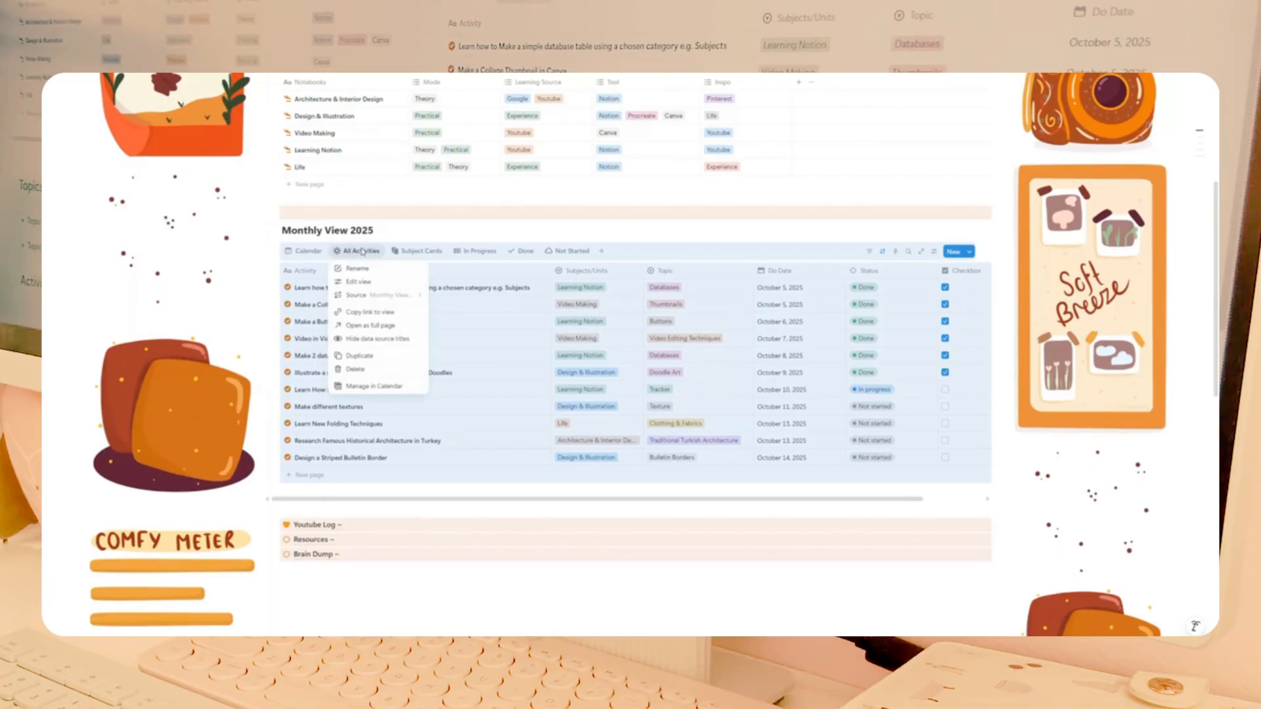
{"action": "left_click", "coordinate": [362, 252]}
{"action": "left_click", "coordinate": [360, 254]}
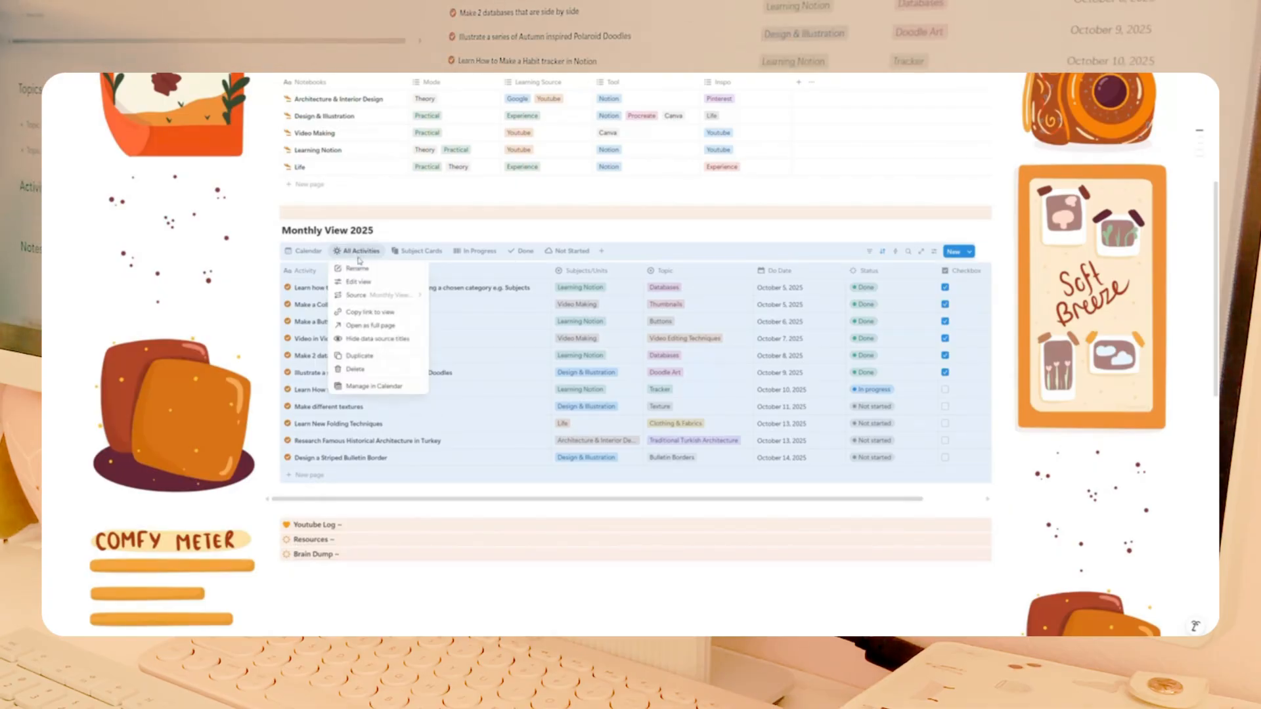
{"action": "left_click", "coordinate": [370, 312]}
Paste the copied view link beneath the Activities heading as a linked Monthly View 2025 table, without adding another view.
{"action": "scroll", "coordinate": [128, 372], "scroll_direction": "down", "scroll_amount": 10}
{"action": "left_click", "coordinate": [122, 384]}
{"action": "left_click", "coordinate": [121, 389]}
{"action": "right_click", "coordinate": [121, 391]}
{"action": "left_click", "coordinate": [156, 482]}
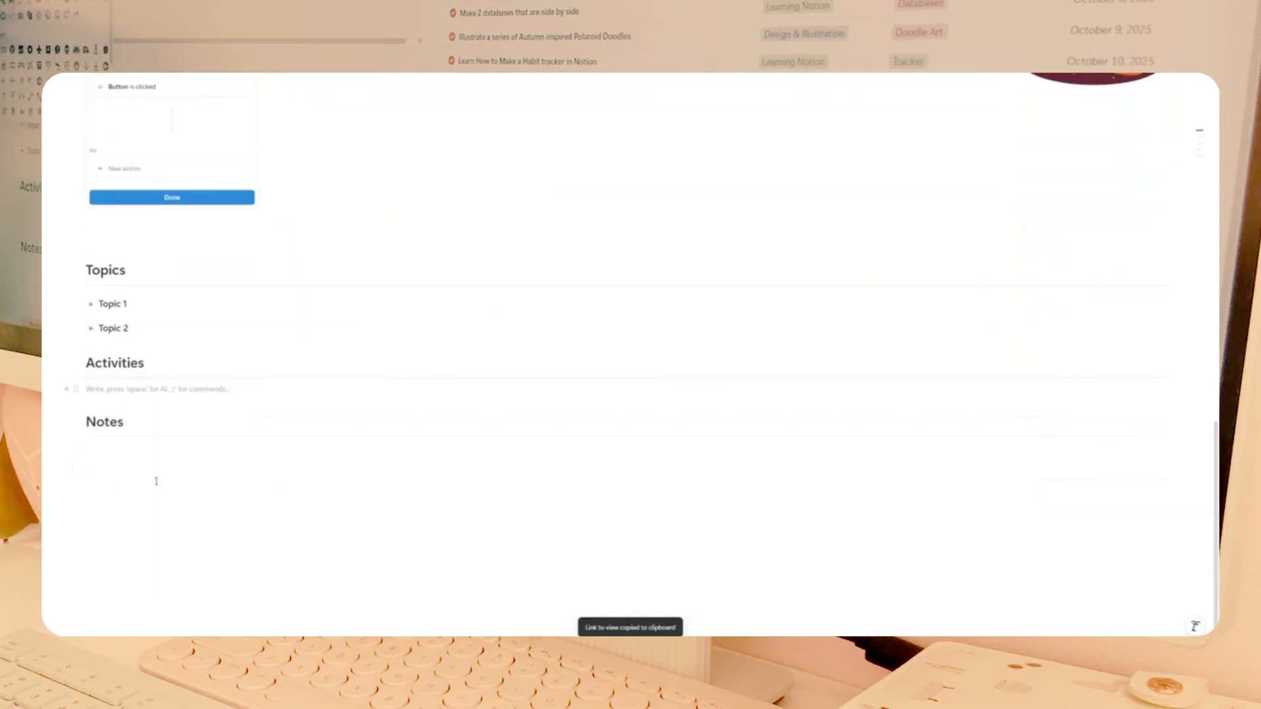
{"action": "left_click", "coordinate": [521, 432]}
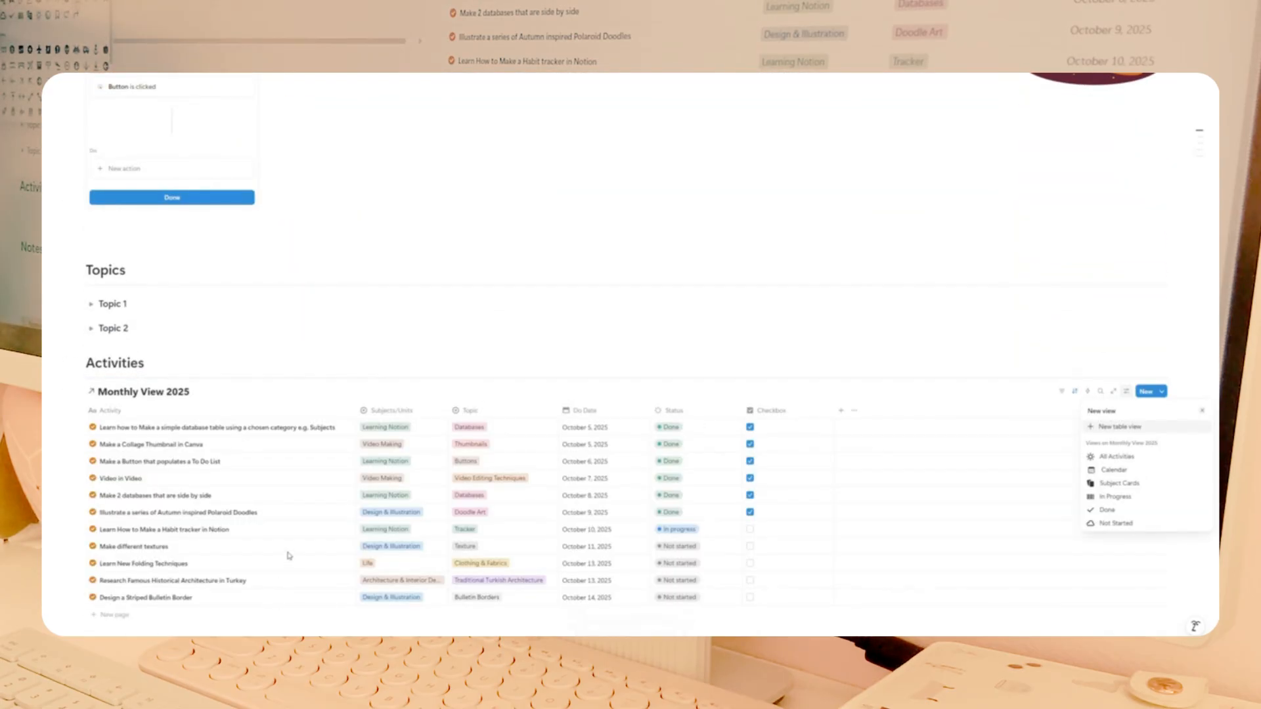
{"action": "left_click", "coordinate": [172, 284]}
{"action": "scroll", "coordinate": [144, 424], "scroll_direction": "down", "scroll_amount": 4}
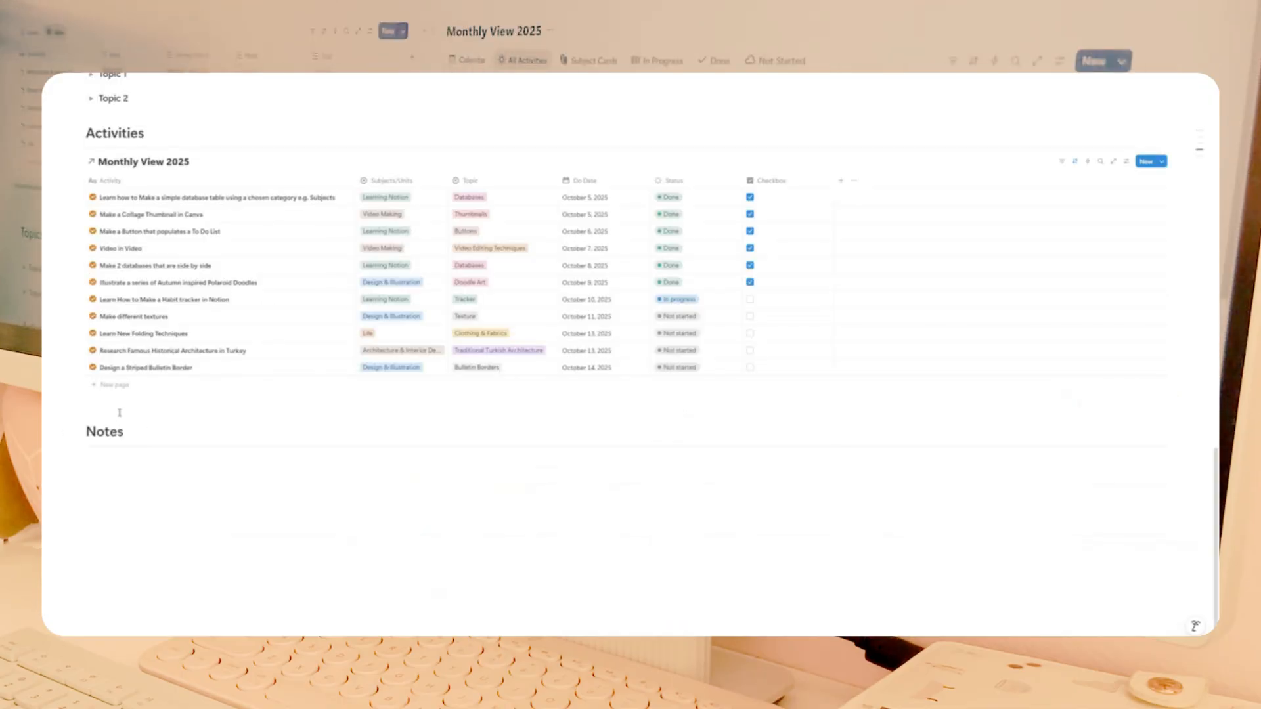
{"action": "left_click_drag", "start_coordinate": [135, 459], "coordinate": [225, 451]}
{"action": "scroll", "coordinate": [167, 361], "scroll_direction": "up", "scroll_amount": 3}
{"action": "scroll", "coordinate": [166, 360], "scroll_direction": "up", "scroll_amount": 3}
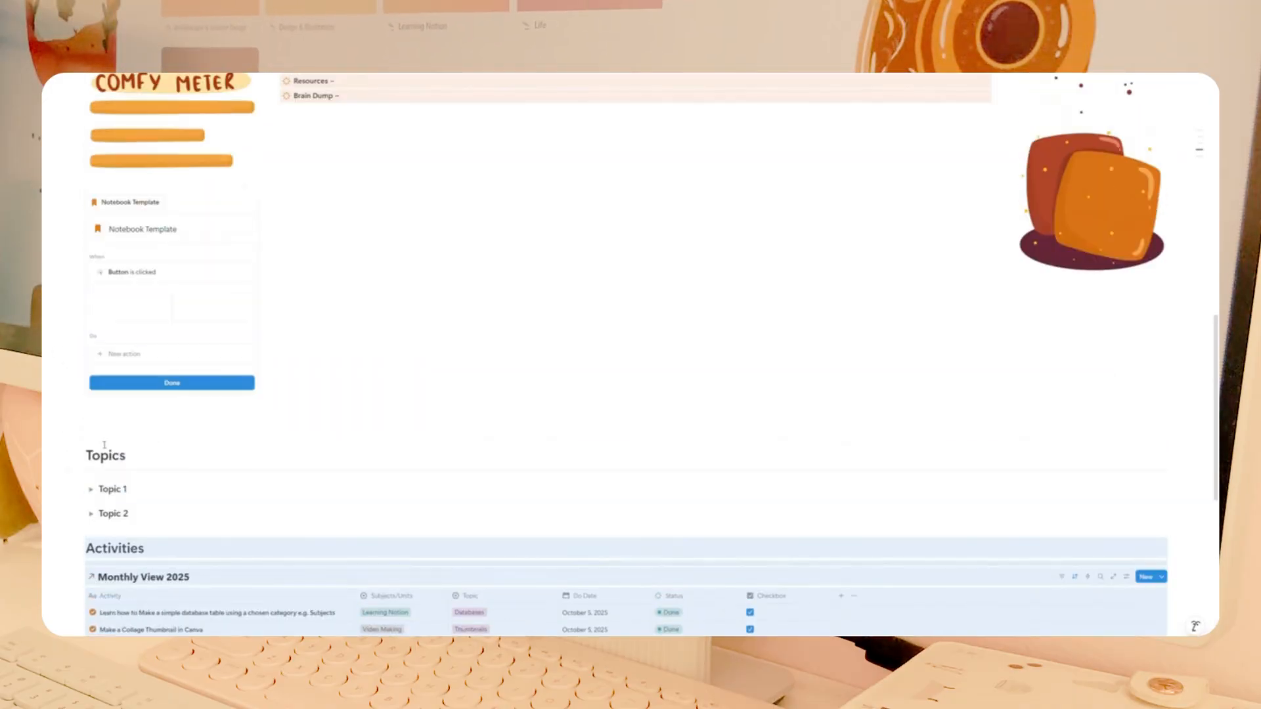
{"action": "left_click", "coordinate": [99, 428]}
{"action": "scroll", "coordinate": [128, 474], "scroll_direction": "down", "scroll_amount": 5}
{"action": "left_click_drag", "start_coordinate": [86, 434], "coordinate": [185, 467]}
{"action": "scroll", "coordinate": [189, 456], "scroll_direction": "up", "scroll_amount": 7}
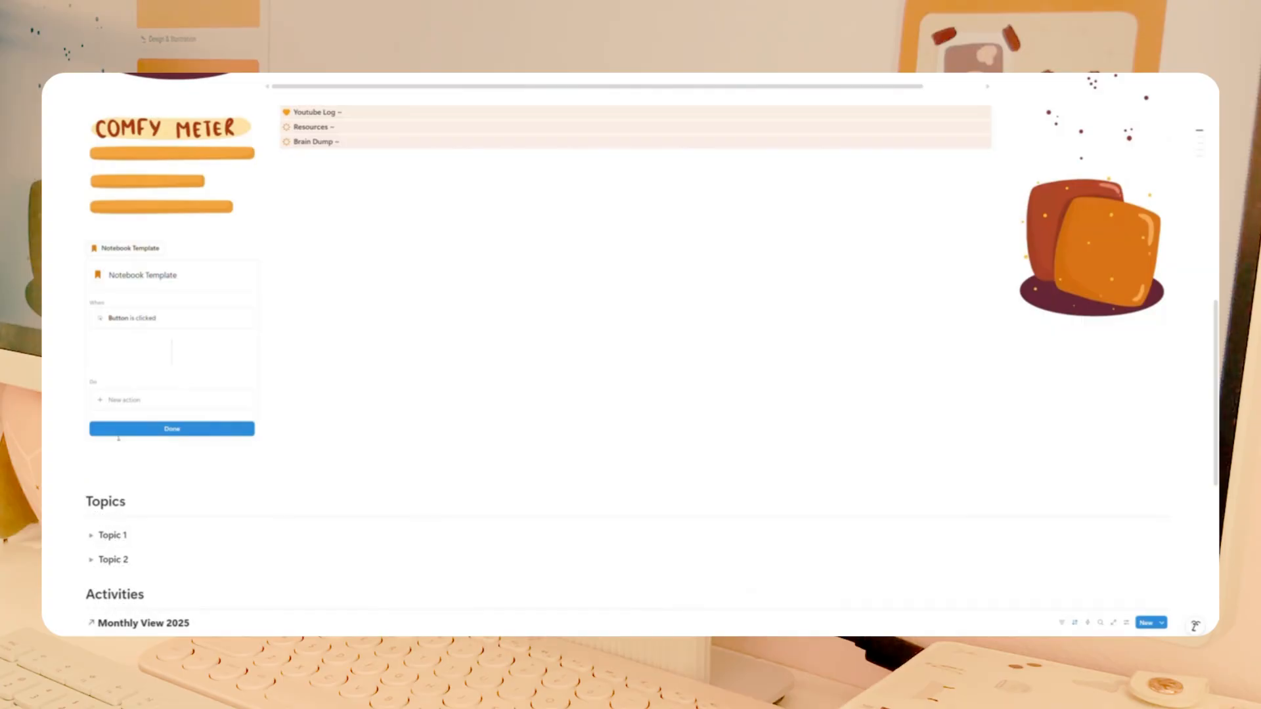
Add an Insert blocks action to the Notebook Template button.
{"action": "left_click", "coordinate": [125, 400]}
{"action": "left_click", "coordinate": [125, 441]}
{"action": "scroll", "coordinate": [125, 407], "scroll_direction": "down", "scroll_amount": 3}
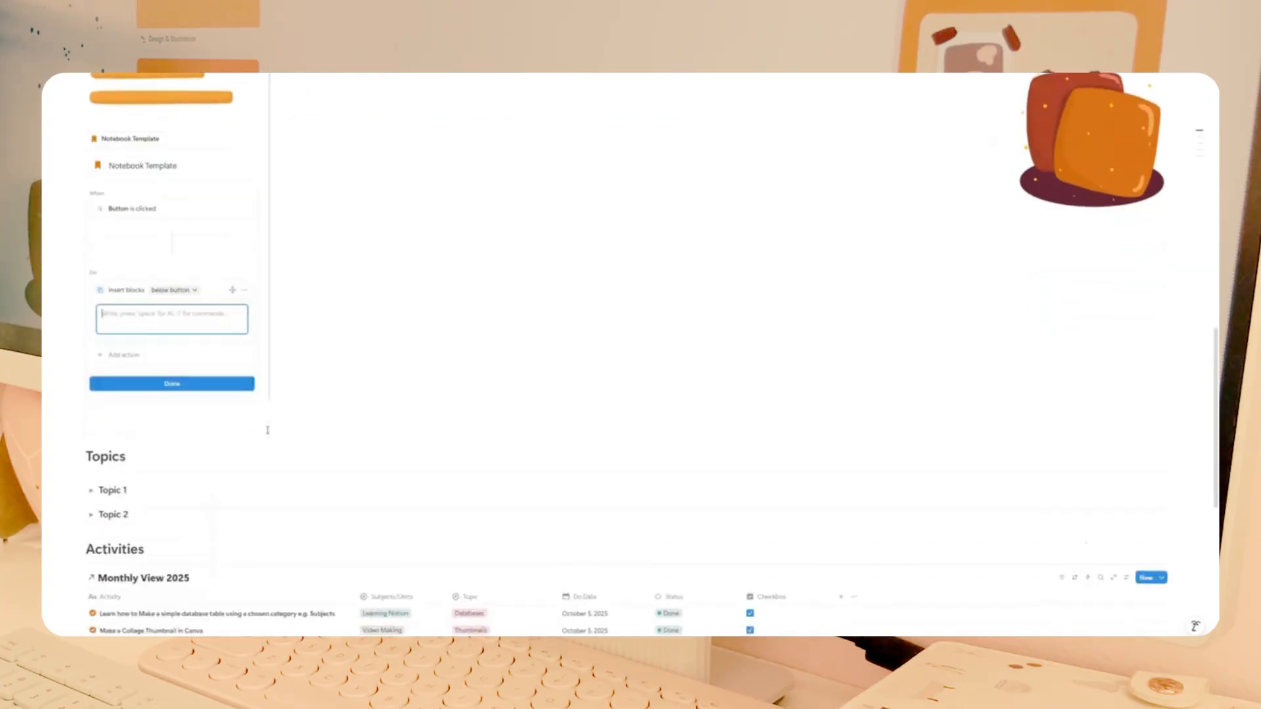
Move the Topics, Activities and Notes sections into the button's Insert blocks action and finish editing the button.
{"action": "left_click_drag", "start_coordinate": [94, 366], "coordinate": [208, 428]}
{"action": "scroll", "coordinate": [208, 428], "scroll_direction": "up", "scroll_amount": 6}
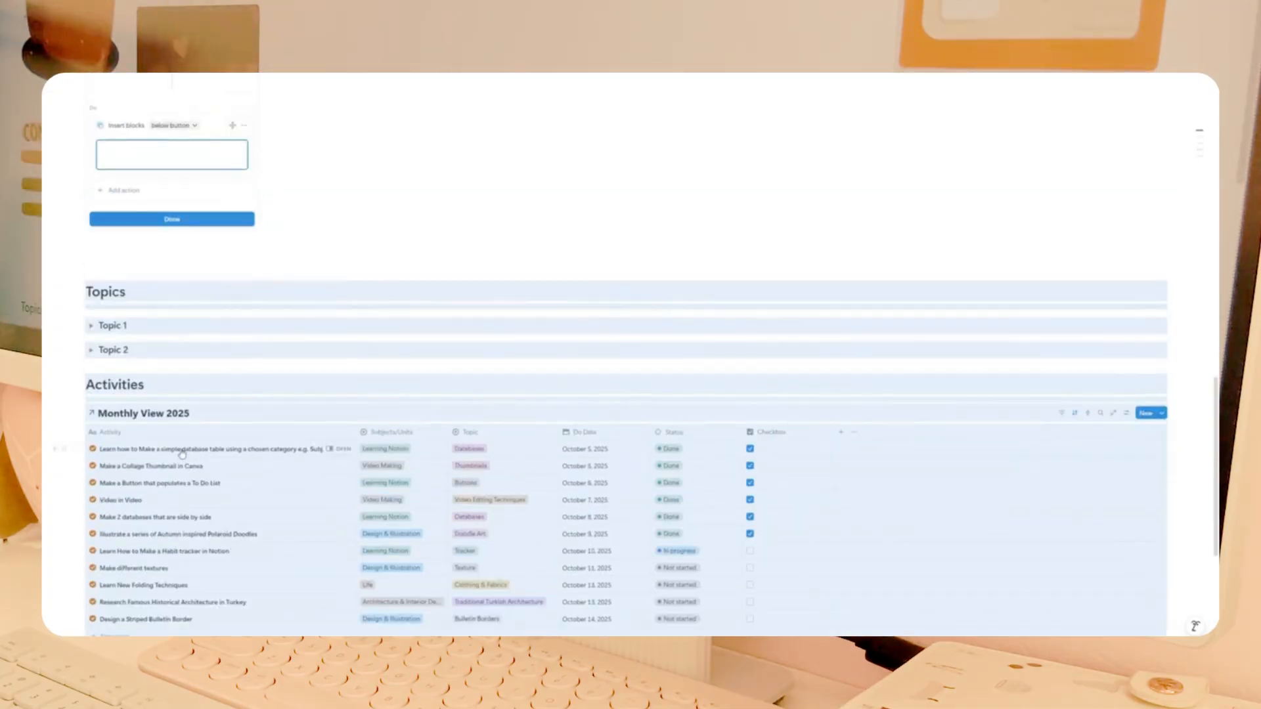
{"action": "left_click_drag", "start_coordinate": [81, 428], "coordinate": [133, 279]}
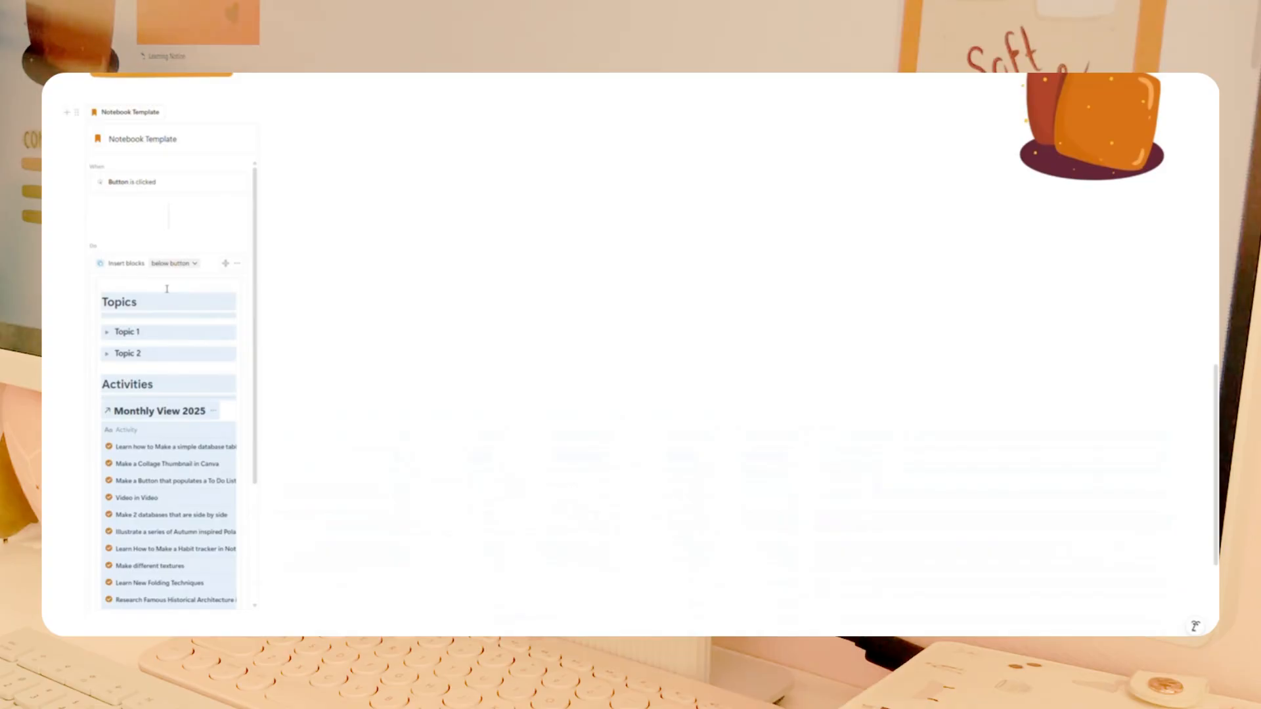
{"action": "scroll", "coordinate": [236, 451], "scroll_direction": "down", "scroll_amount": 5}
{"action": "left_click", "coordinate": [197, 597]}
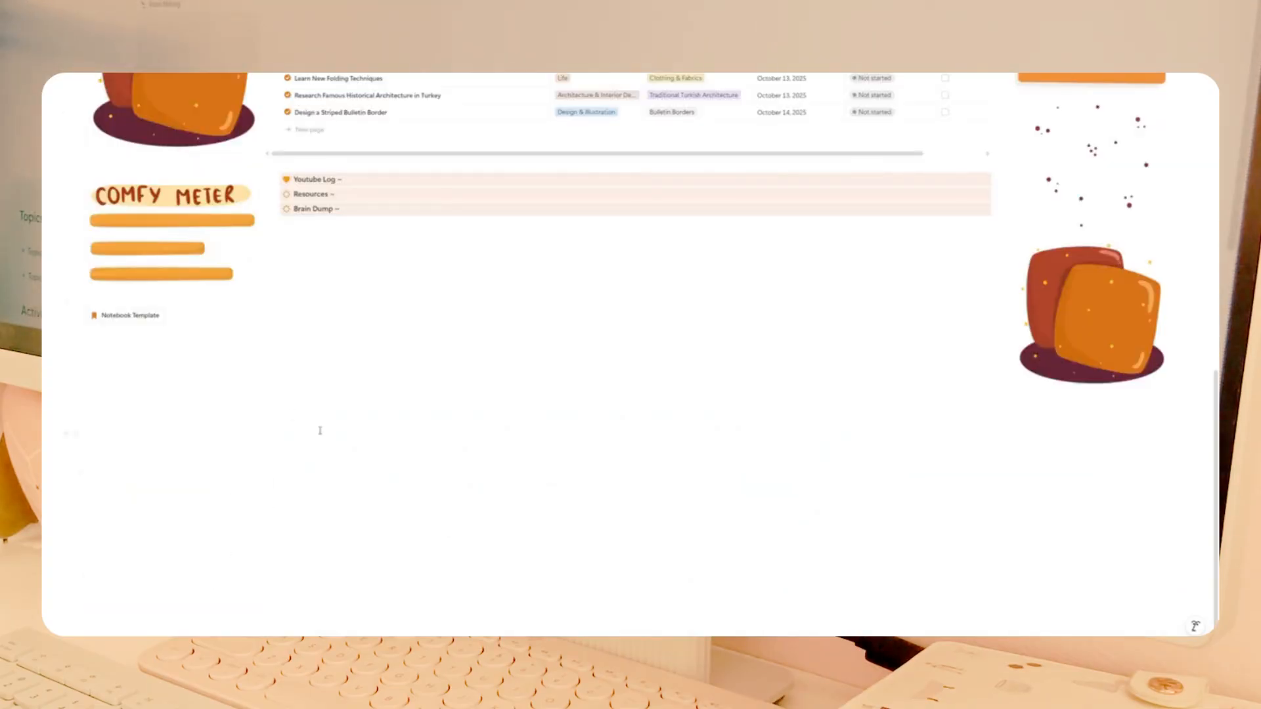
Test the Notebook Template button and undo the inserted Topics, Activities and Notes content.
{"action": "scroll", "coordinate": [319, 431], "scroll_direction": "up", "scroll_amount": 4}
{"action": "left_click", "coordinate": [149, 545]}
{"action": "scroll", "coordinate": [317, 469], "scroll_direction": "down", "scroll_amount": 6}
{"action": "scroll", "coordinate": [377, 447], "scroll_direction": "down", "scroll_amount": 1}
{"action": "scroll", "coordinate": [318, 383], "scroll_direction": "up", "scroll_amount": 3}
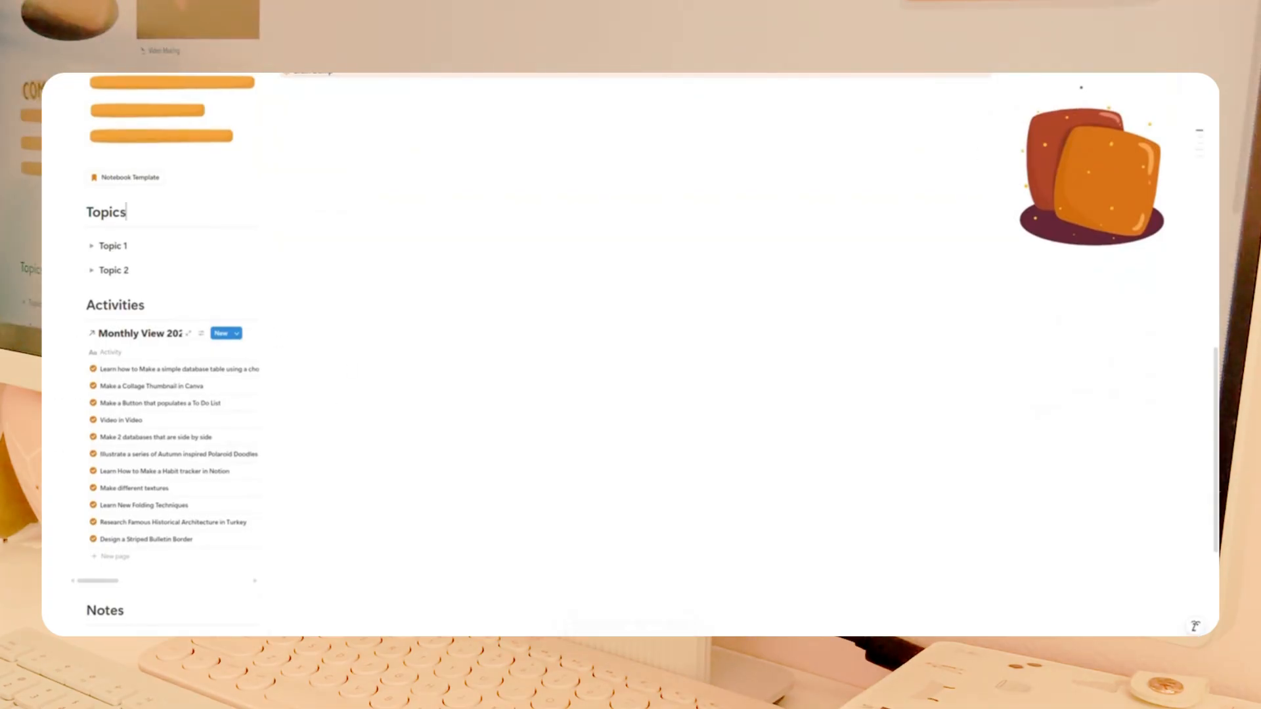
{"action": "left_click", "coordinate": [1210, 77]}
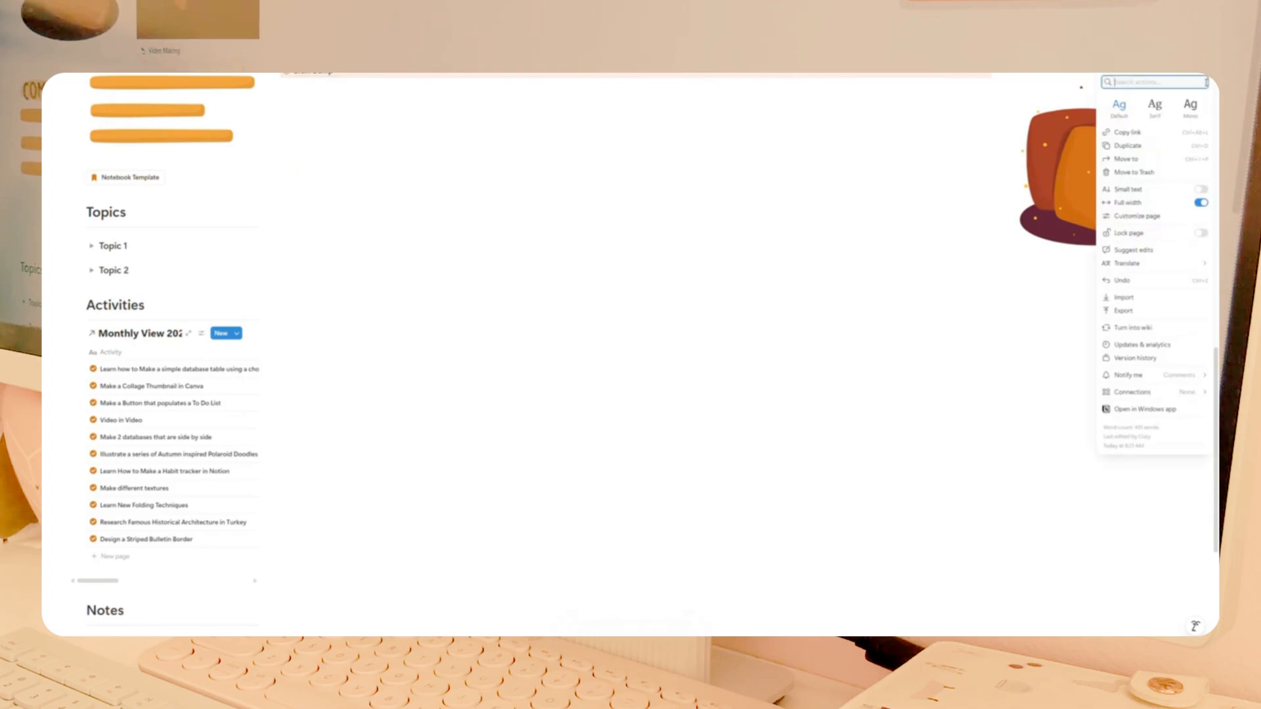
{"action": "left_click", "coordinate": [1132, 281]}
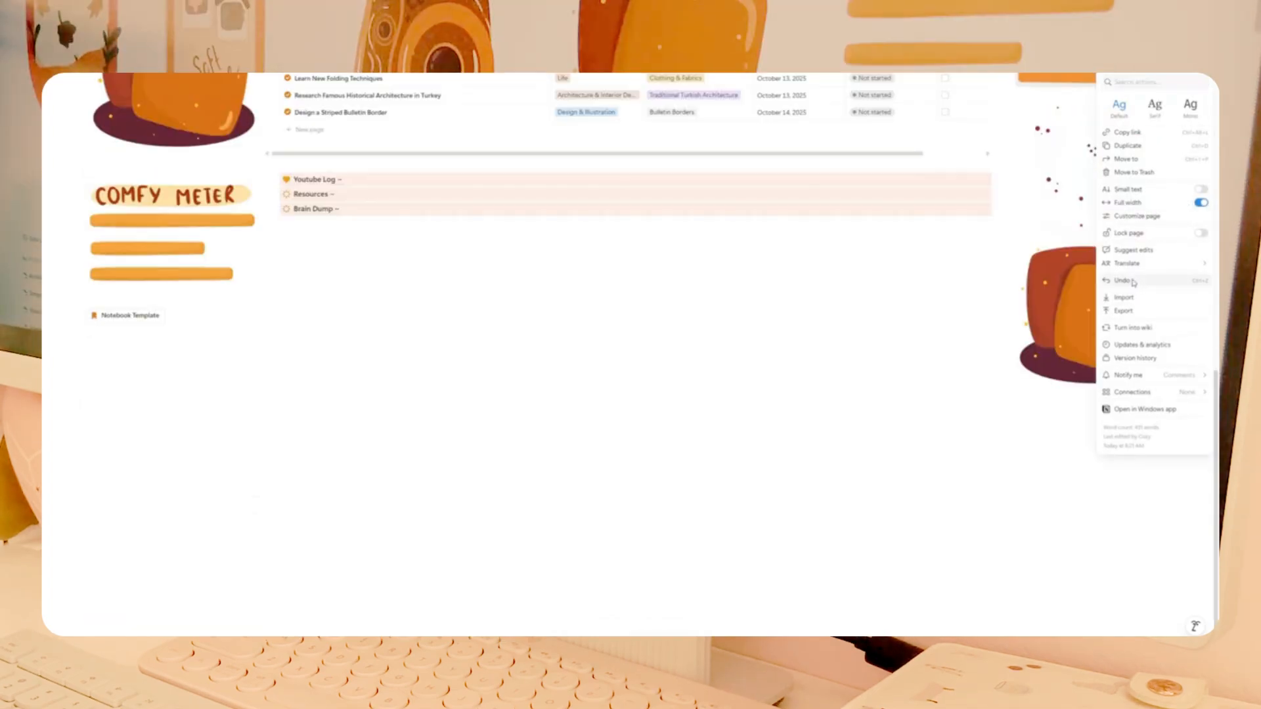
{"action": "left_click", "coordinate": [723, 395]}
Duplicate the Notebook Template button until five copies are stacked beneath the Comfy Meter picture.
{"action": "scroll", "coordinate": [420, 442], "scroll_direction": "up", "scroll_amount": 2}
{"action": "left_click", "coordinate": [78, 455]}
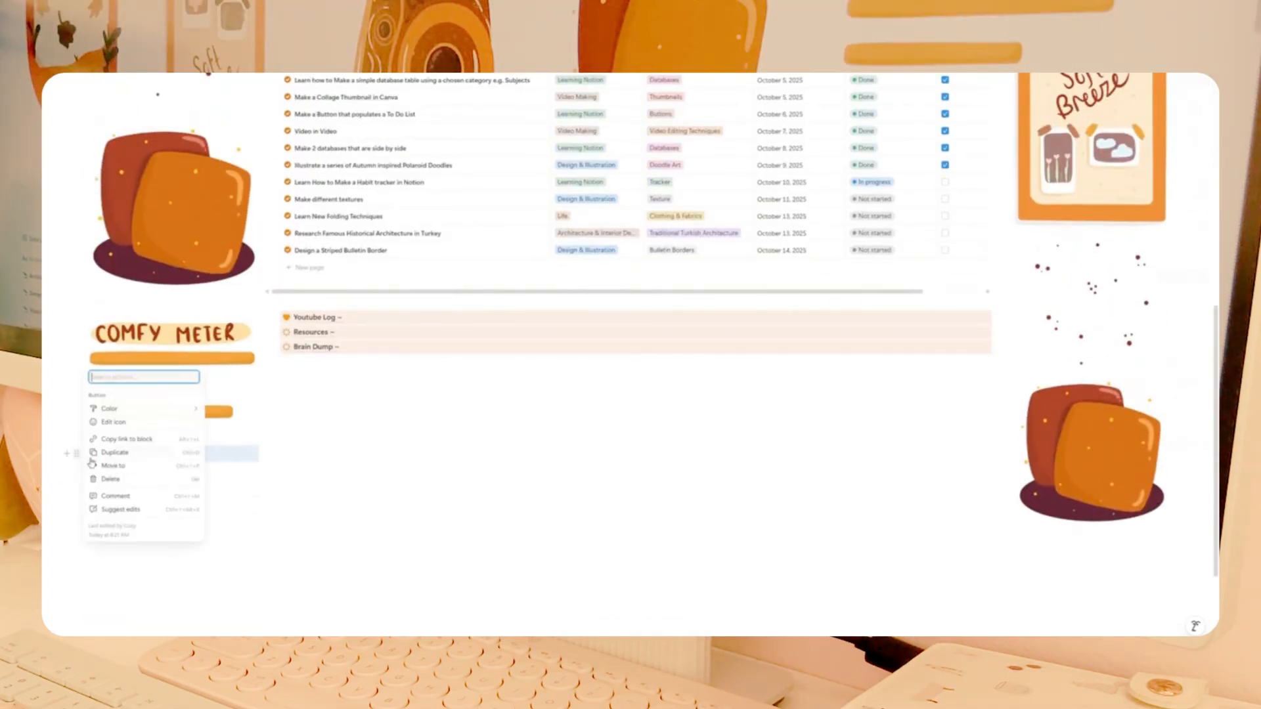
{"action": "left_click", "coordinate": [133, 455]}
{"action": "left_click", "coordinate": [76, 471]}
{"action": "left_click", "coordinate": [116, 471]}
{"action": "left_click", "coordinate": [76, 488]}
{"action": "left_click", "coordinate": [125, 473]}
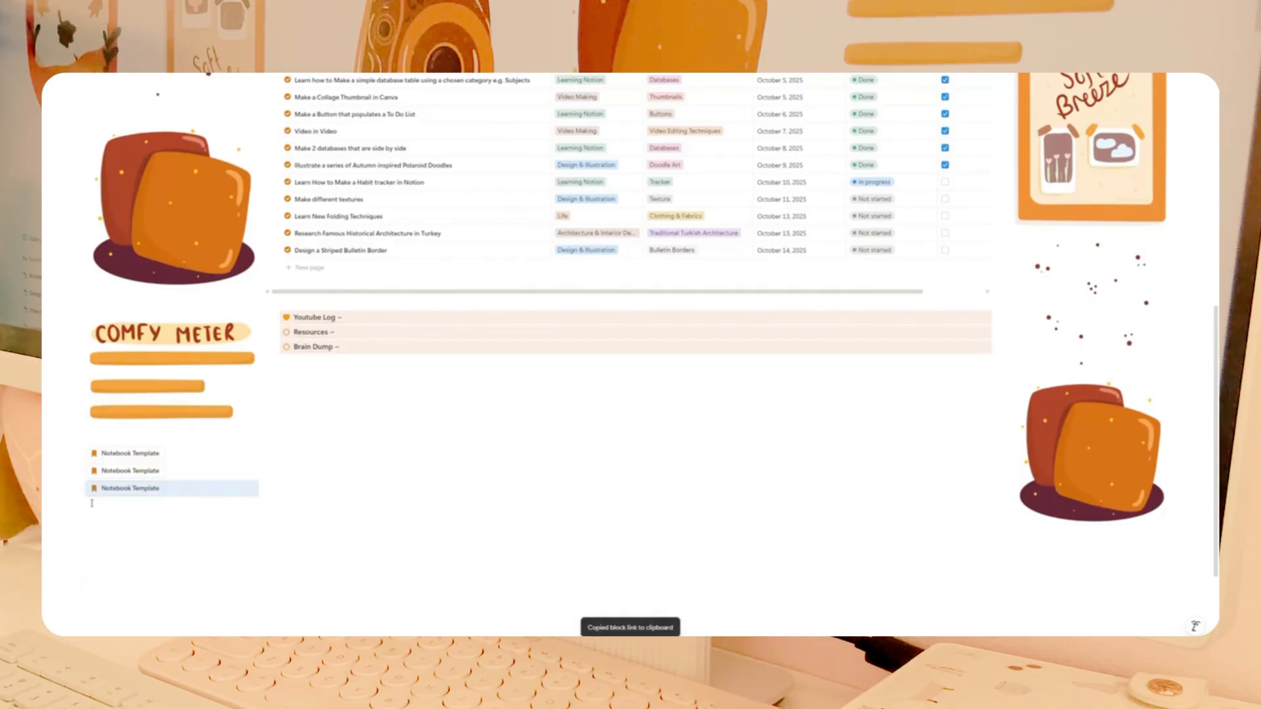
{"action": "left_click", "coordinate": [77, 489]}
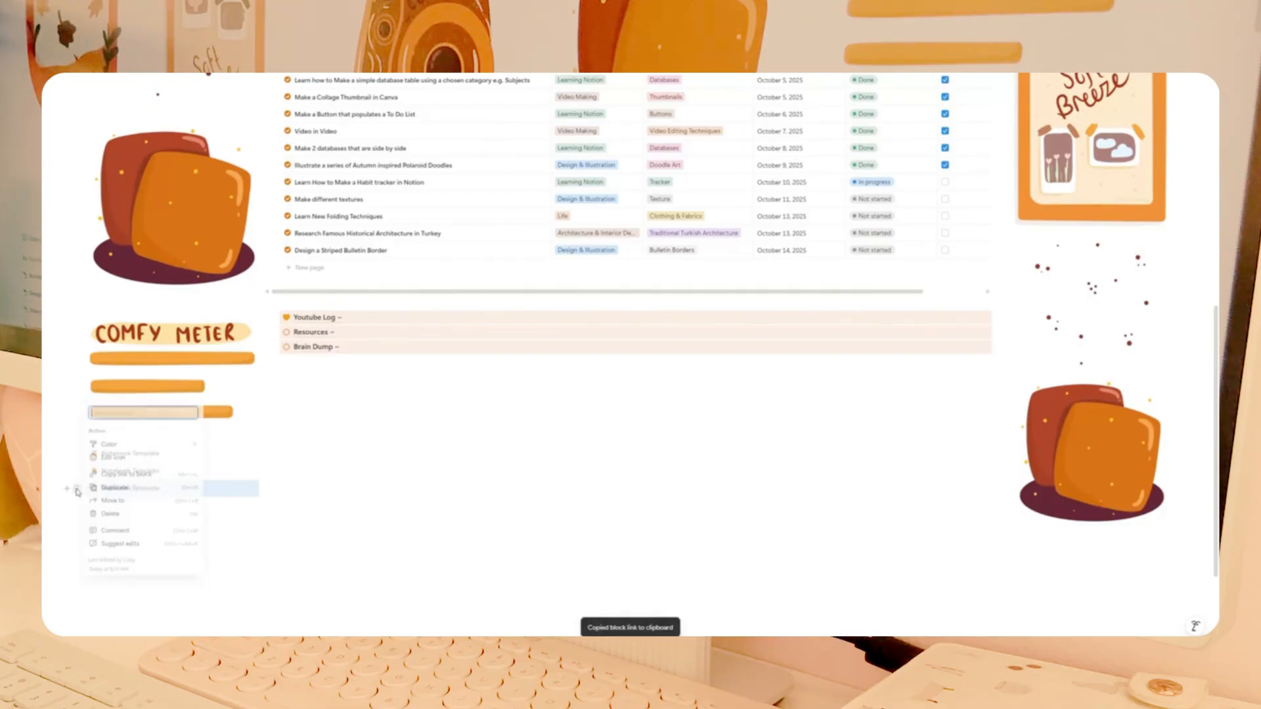
{"action": "left_click", "coordinate": [119, 487]}
{"action": "left_click", "coordinate": [77, 506]}
{"action": "key", "text": "Escape"}
Open the Architecture & Interior Design notebook beside the planner and move one Notebook Template button into its page body.
{"action": "scroll", "coordinate": [410, 453], "scroll_direction": "up", "scroll_amount": 10}
{"action": "scroll", "coordinate": [410, 454], "scroll_direction": "down", "scroll_amount": 1}
{"action": "scroll", "coordinate": [408, 452], "scroll_direction": "up", "scroll_amount": 1}
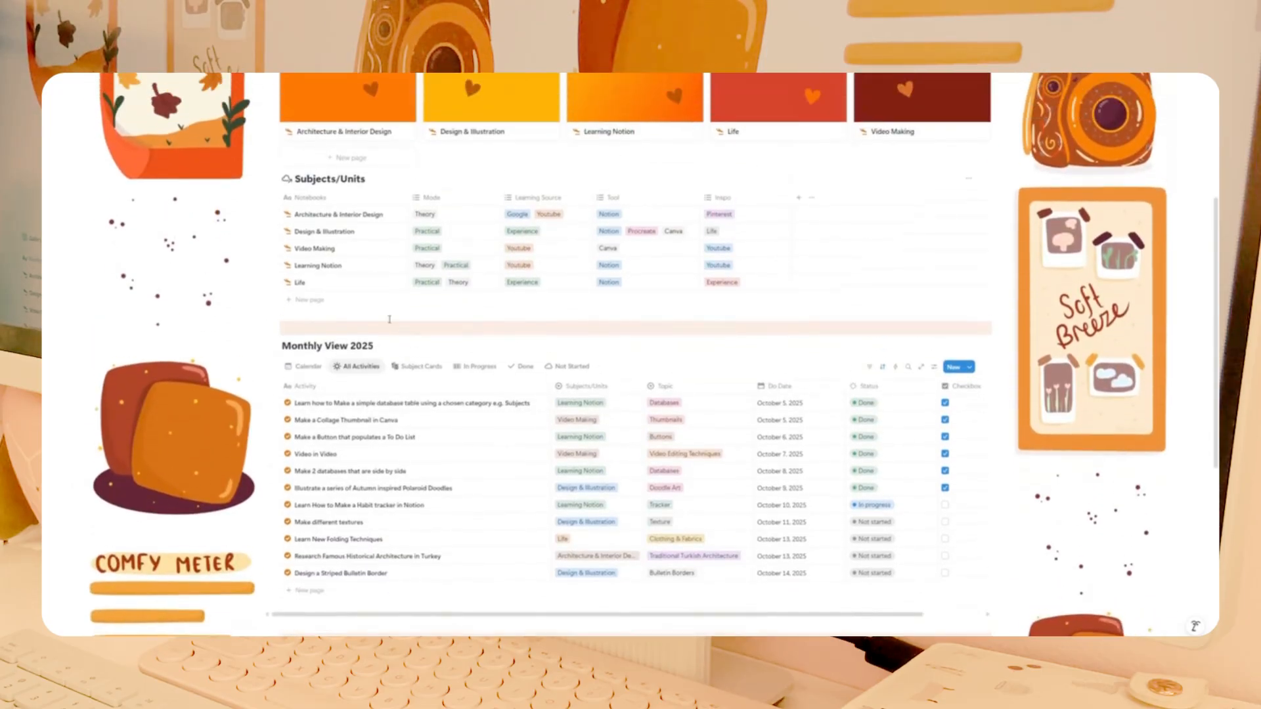
{"action": "left_click", "coordinate": [393, 214]}
{"action": "scroll", "coordinate": [569, 409], "scroll_direction": "down", "scroll_amount": 4}
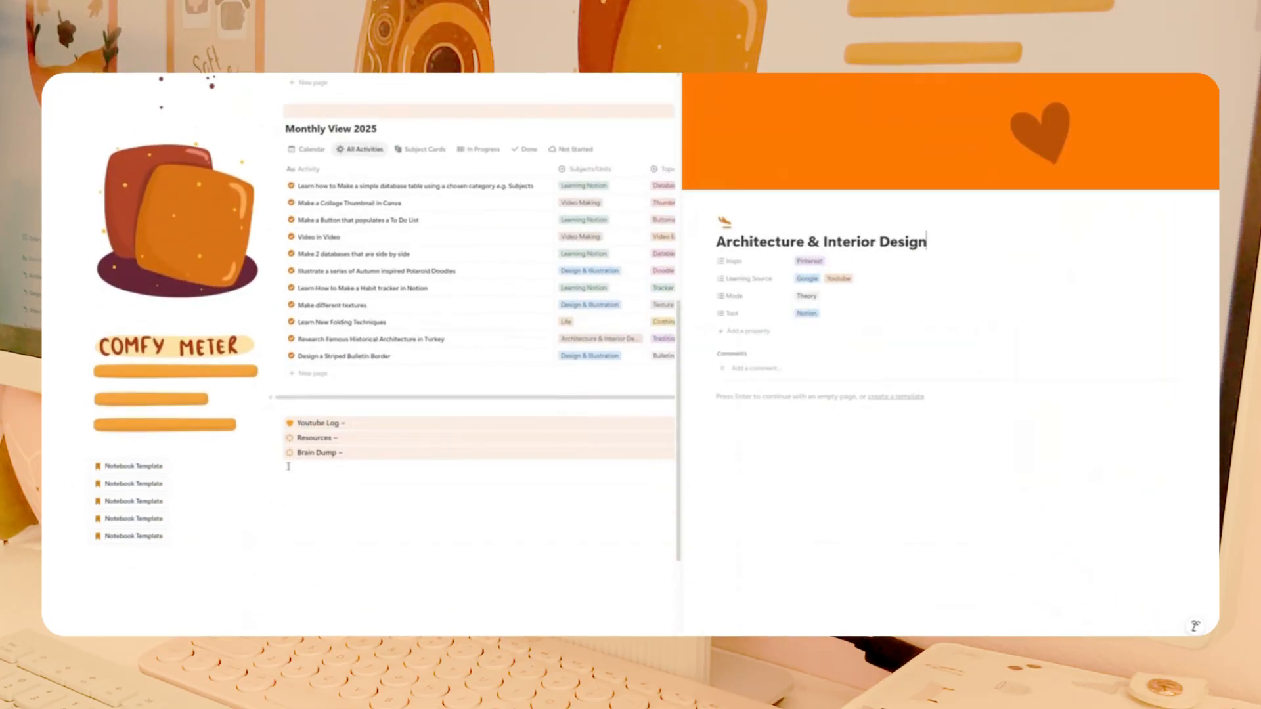
{"action": "left_click_drag", "start_coordinate": [82, 468], "coordinate": [739, 401]}
Open the Design & Illustration notebook and move a Notebook Template button into its page body.
{"action": "scroll", "coordinate": [460, 287], "scroll_direction": "up", "scroll_amount": 5}
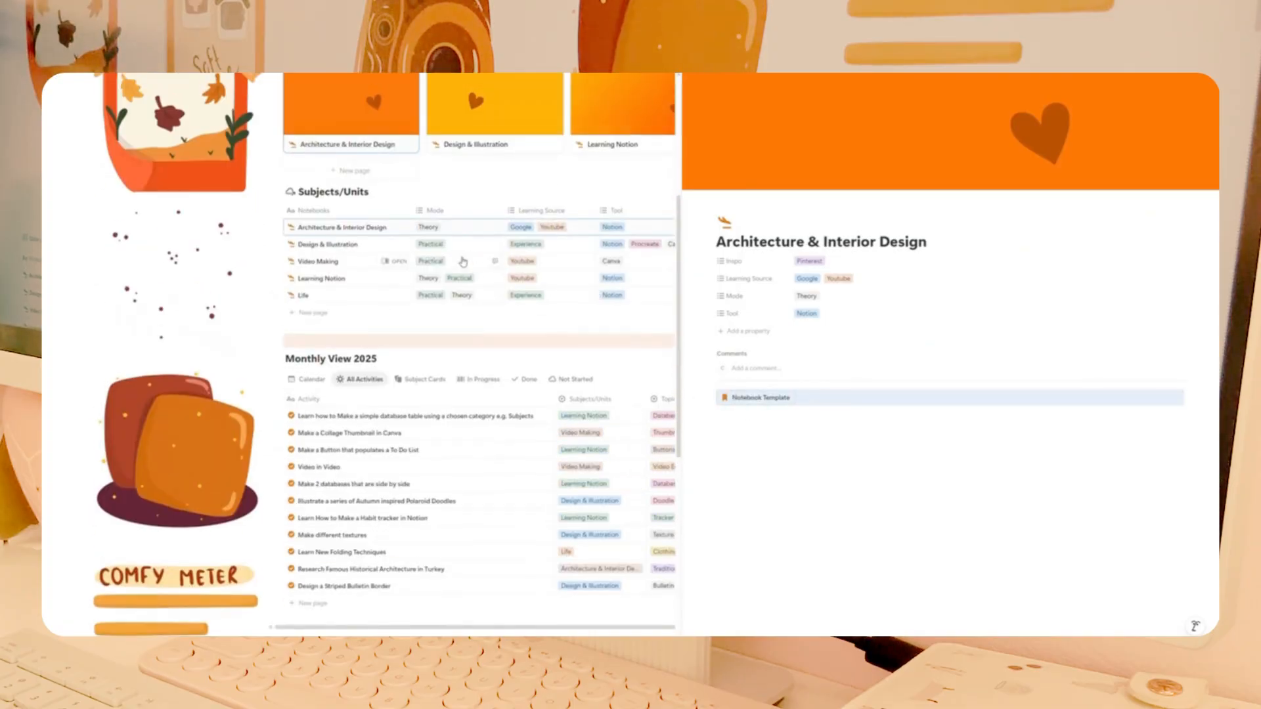
{"action": "left_click", "coordinate": [394, 246]}
{"action": "scroll", "coordinate": [263, 394], "scroll_direction": "down", "scroll_amount": 4}
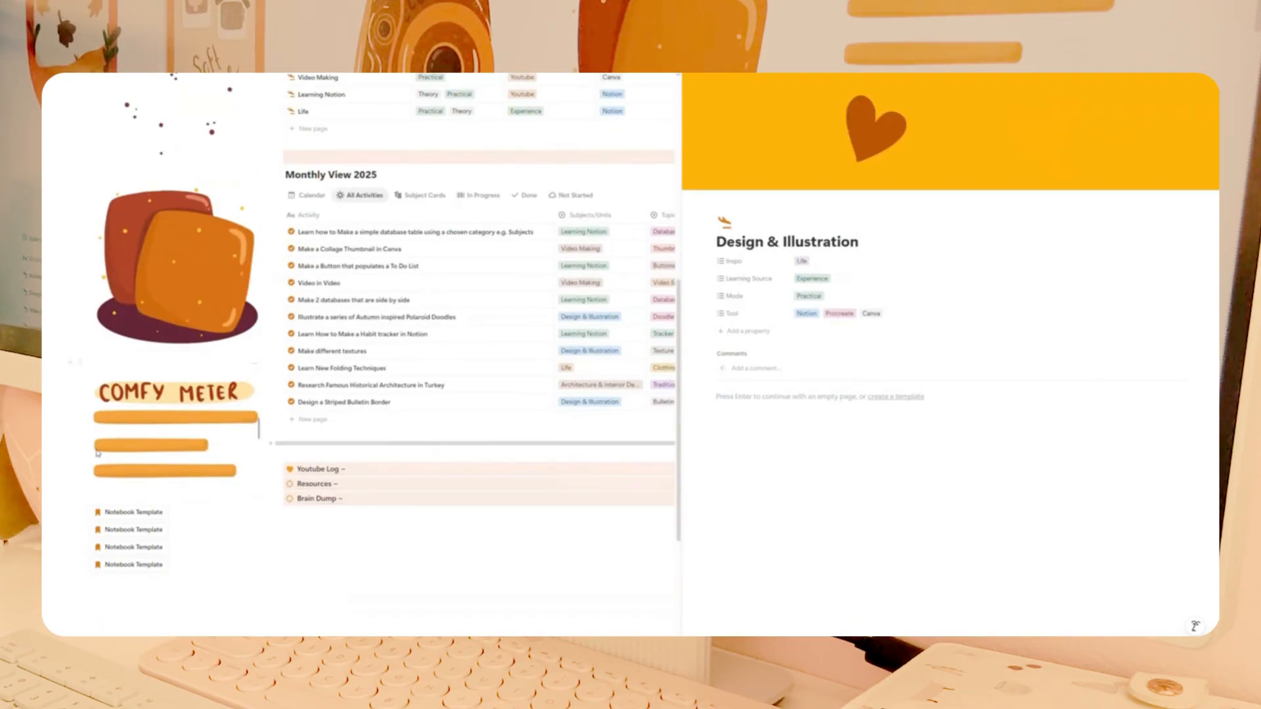
{"action": "left_click_drag", "start_coordinate": [94, 510], "coordinate": [738, 402]}
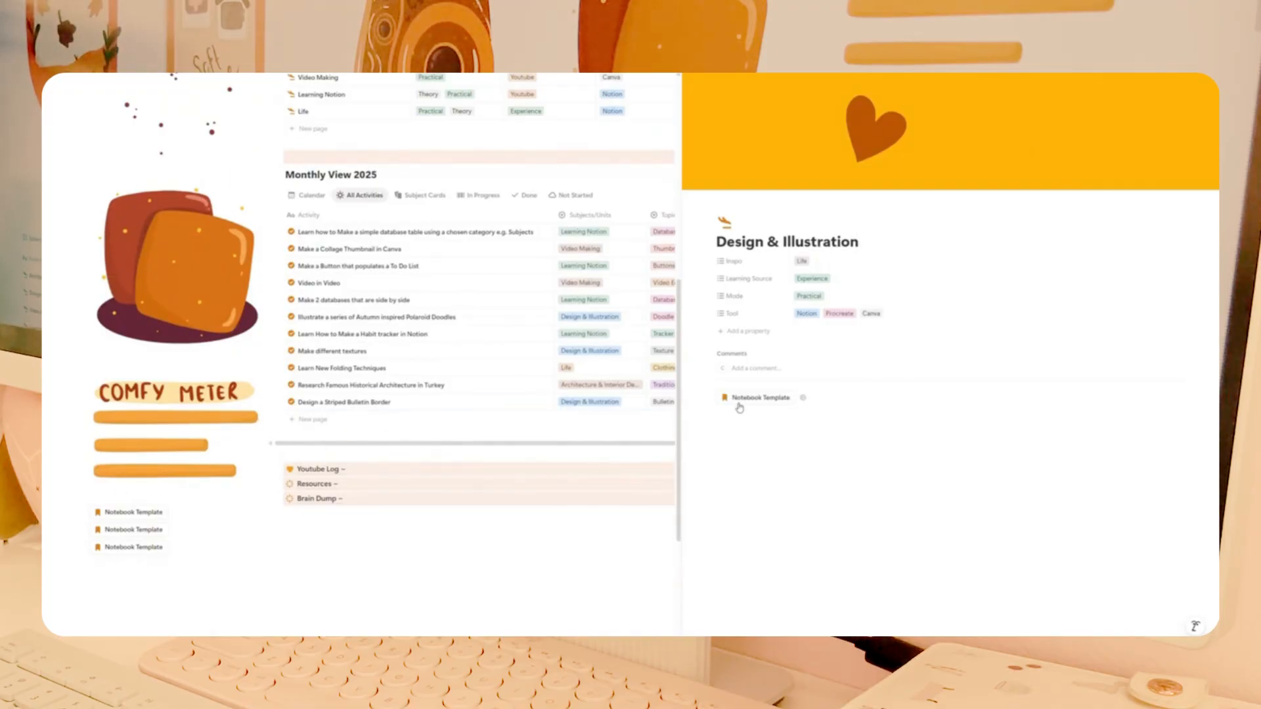
Open the Video Making notebook beside the planner.
{"action": "scroll", "coordinate": [473, 230], "scroll_direction": "up", "scroll_amount": 2}
{"action": "left_click", "coordinate": [397, 169]}
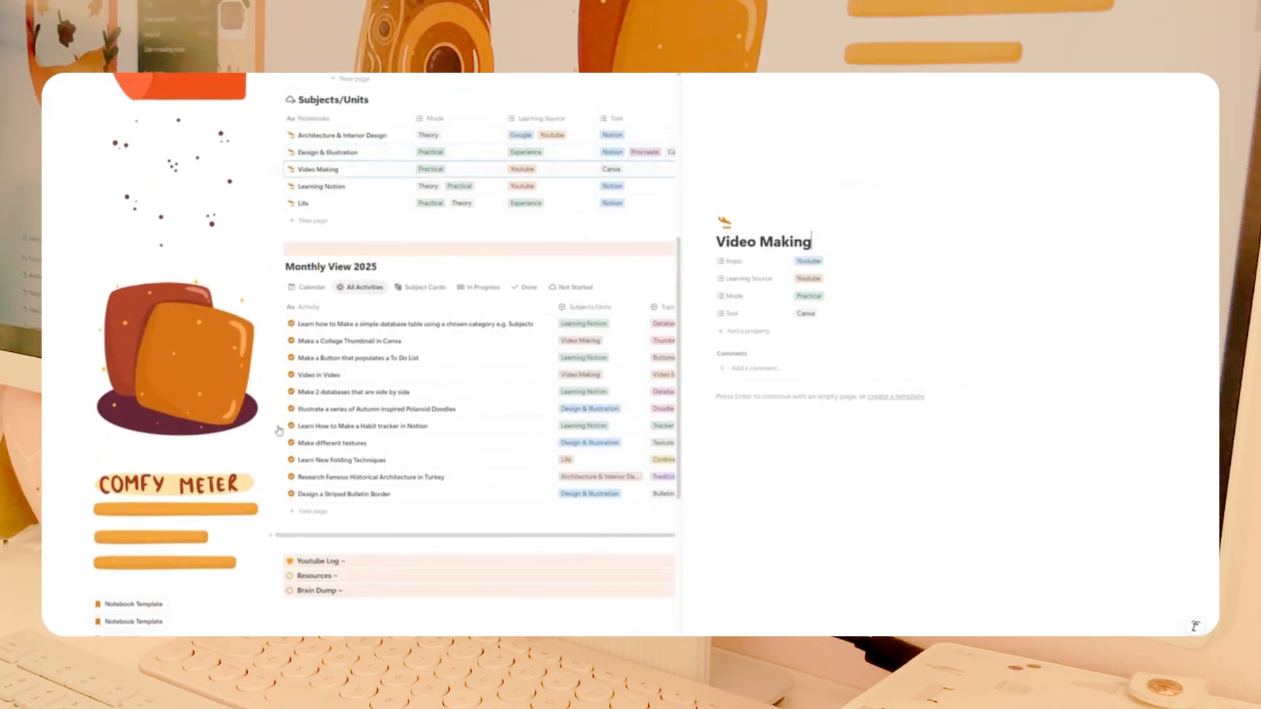
{"action": "left_click_drag", "start_coordinate": [80, 605], "coordinate": [498, 491]}
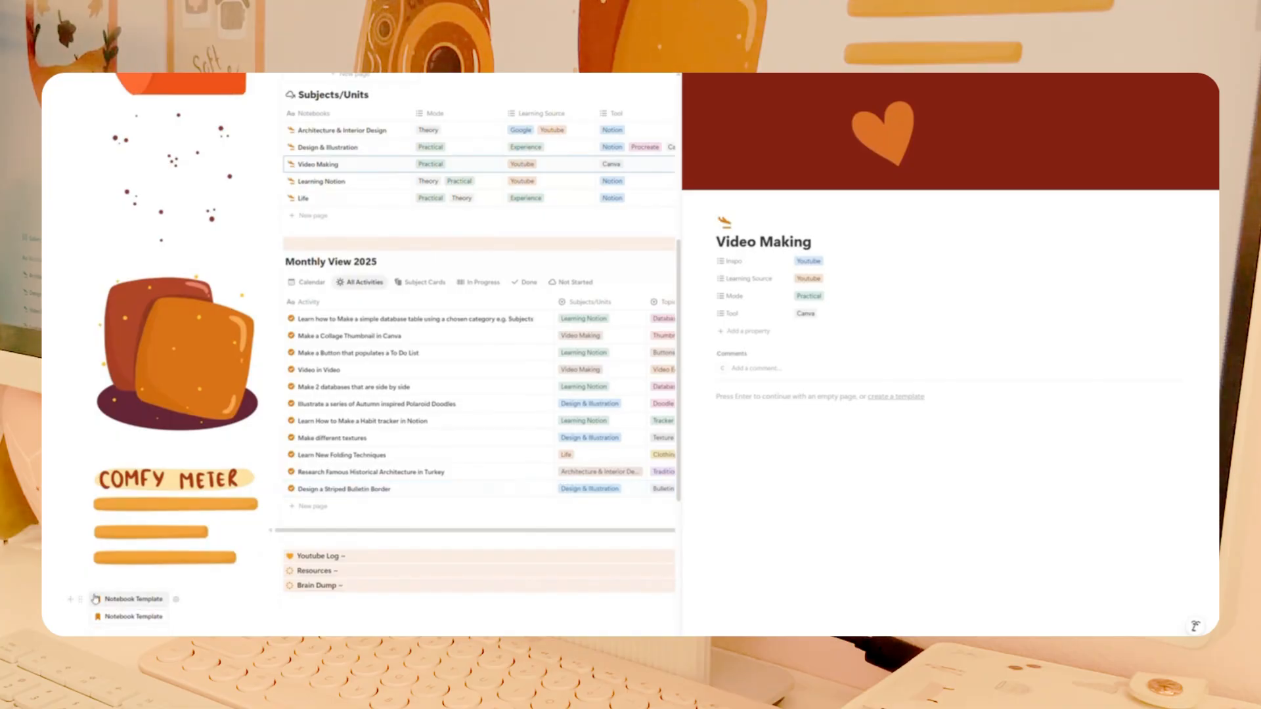
{"action": "scroll", "coordinate": [453, 460], "scroll_direction": "down", "scroll_amount": 3}
{"action": "scroll", "coordinate": [453, 521], "scroll_direction": "up", "scroll_amount": 3}
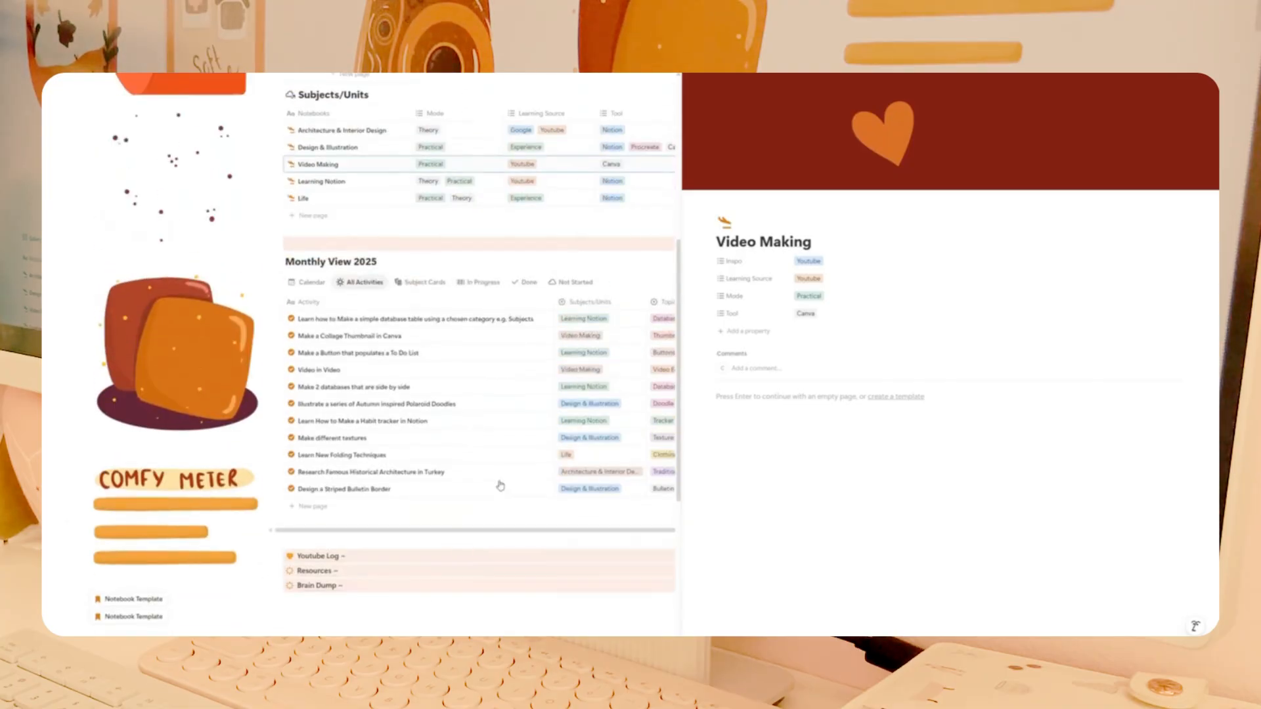
{"action": "left_click", "coordinate": [1206, 70]}
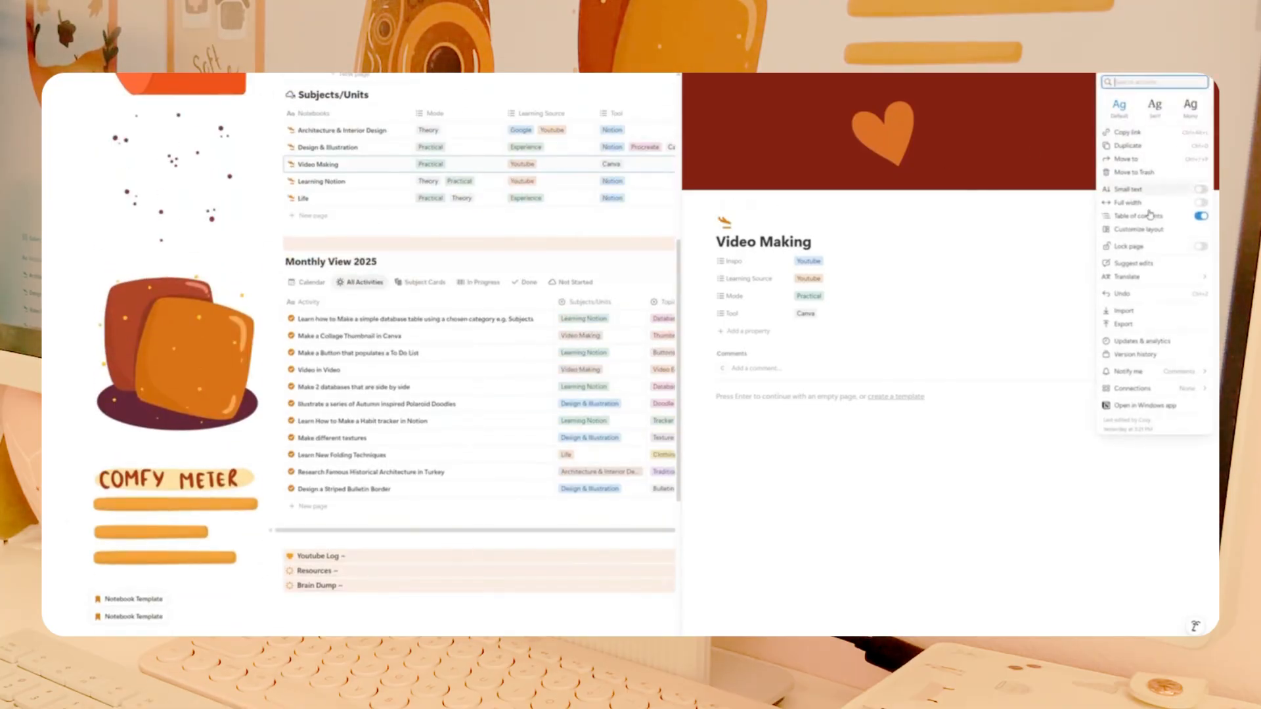
{"action": "left_click", "coordinate": [1118, 295]}
Move a Notebook Template button from beneath the Comfy Meter picture into the Video Making page body.
{"action": "scroll", "coordinate": [482, 547], "scroll_direction": "down", "scroll_amount": 3}
{"action": "left_click_drag", "start_coordinate": [80, 462], "coordinate": [735, 413]}
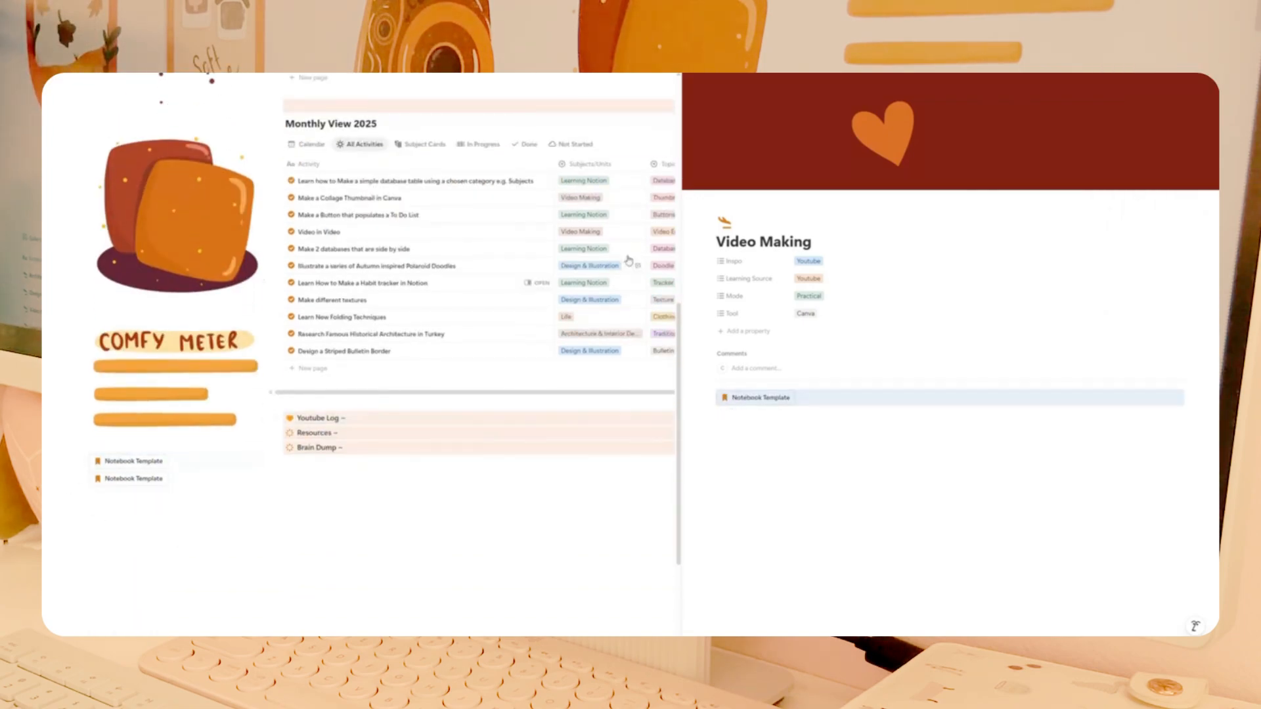
Open the Learning Notion notebook and move a Notebook Template button into its page body.
{"action": "scroll", "coordinate": [578, 291], "scroll_direction": "up", "scroll_amount": 3}
{"action": "left_click", "coordinate": [391, 181]}
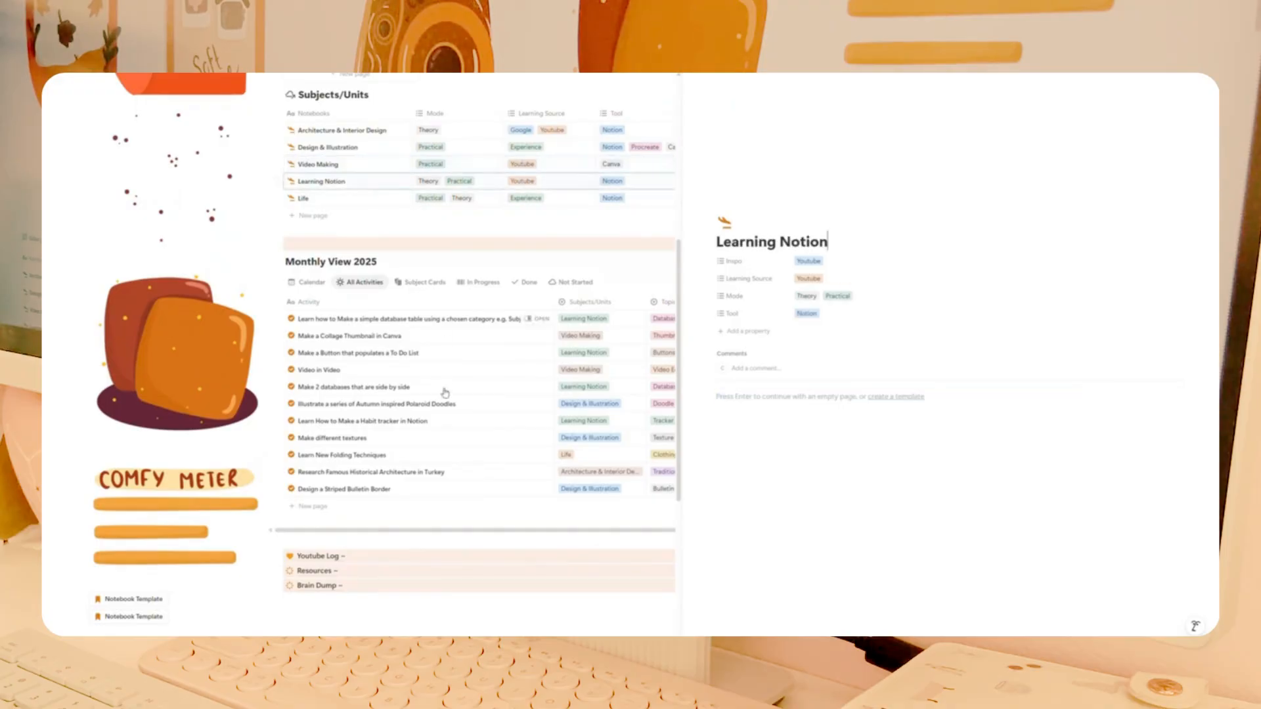
{"action": "scroll", "coordinate": [443, 374], "scroll_direction": "down", "scroll_amount": 3}
{"action": "left_click_drag", "start_coordinate": [631, 376], "coordinate": [735, 395]}
Move the last Notebook Template button into the Life notebook's page body and close that notebook.
{"action": "scroll", "coordinate": [489, 251], "scroll_direction": "up", "scroll_amount": 4}
{"action": "left_click", "coordinate": [394, 244]}
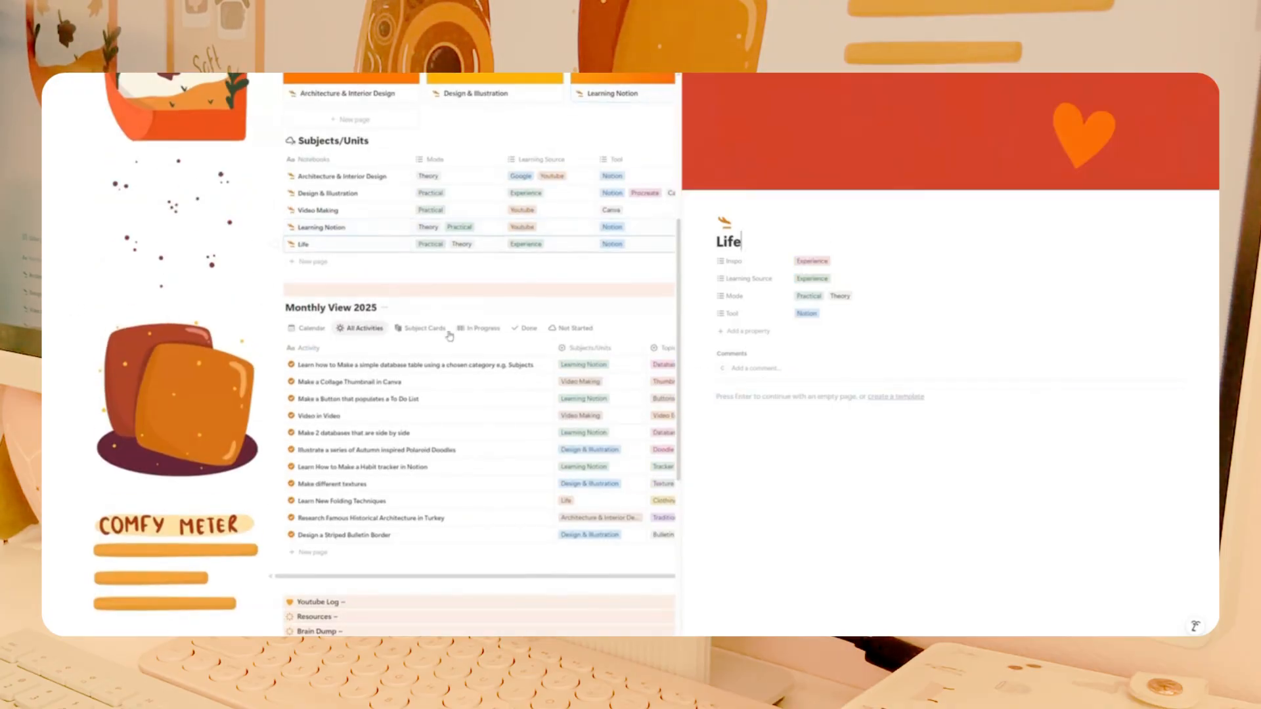
{"action": "scroll", "coordinate": [275, 460], "scroll_direction": "down", "scroll_amount": 3}
{"action": "left_click_drag", "start_coordinate": [81, 506], "coordinate": [753, 389]}
{"action": "left_click", "coordinate": [630, 522]}
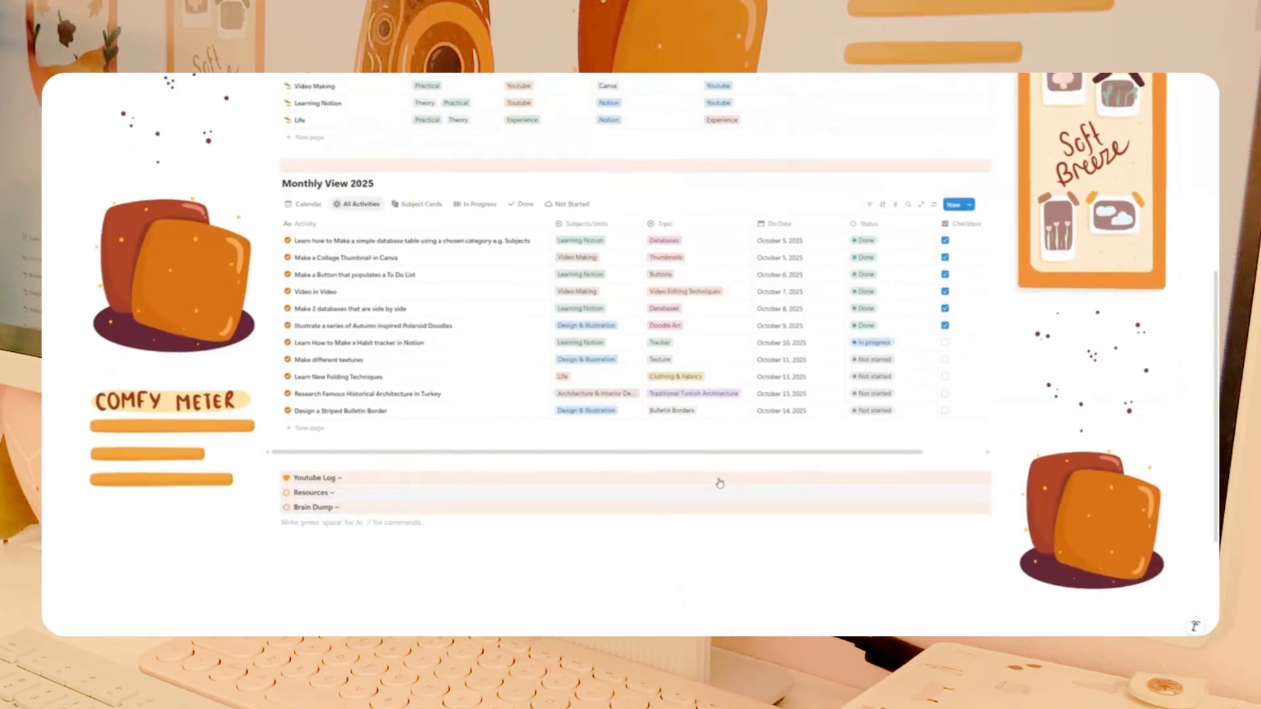
Open the Architecture & Interior Design notebook and insert the Topics, Activities and Notes sections with its Notebook Template button.
{"action": "scroll", "coordinate": [719, 483], "scroll_direction": "up", "scroll_amount": 2}
{"action": "scroll", "coordinate": [719, 482], "scroll_direction": "up", "scroll_amount": 2}
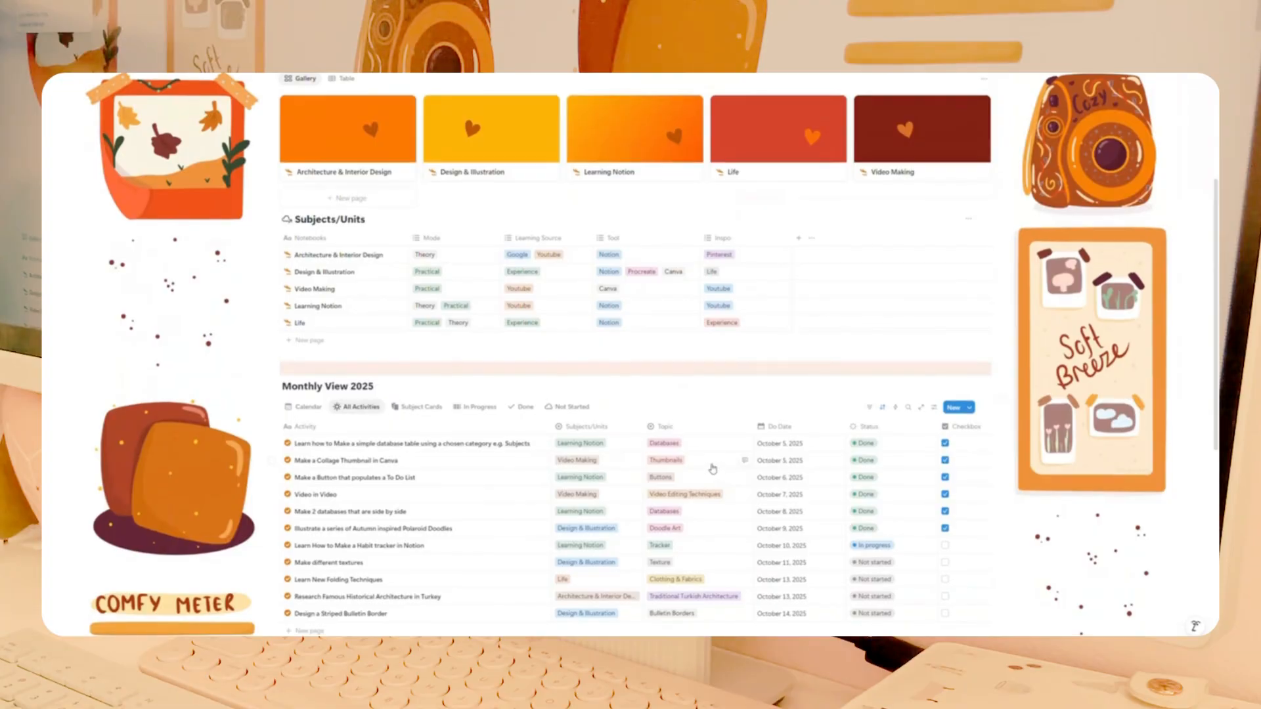
{"action": "scroll", "coordinate": [718, 471], "scroll_direction": "down", "scroll_amount": 2}
{"action": "scroll", "coordinate": [478, 299], "scroll_direction": "up", "scroll_amount": 3}
{"action": "scroll", "coordinate": [402, 296], "scroll_direction": "up", "scroll_amount": 1}
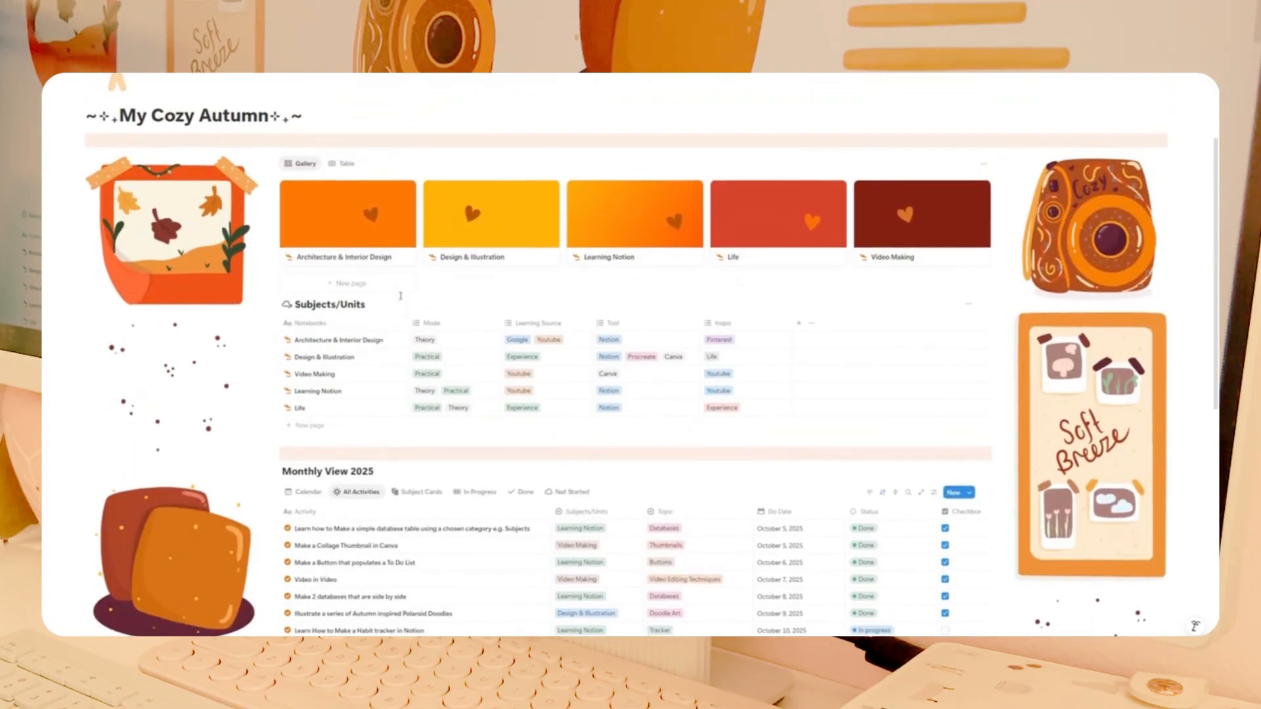
{"action": "left_click", "coordinate": [396, 348]}
{"action": "left_click", "coordinate": [771, 401]}
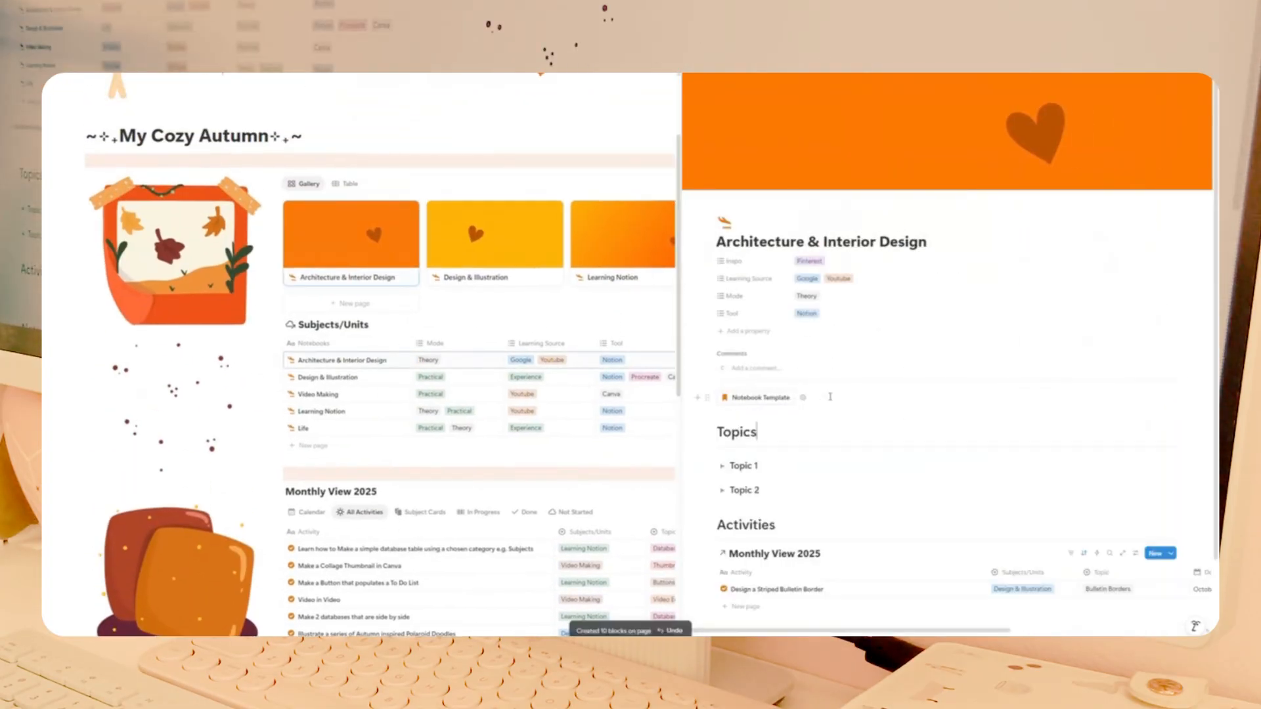
{"action": "scroll", "coordinate": [840, 385], "scroll_direction": "down", "scroll_amount": 3}
{"action": "scroll", "coordinate": [841, 385], "scroll_direction": "up", "scroll_amount": 2}
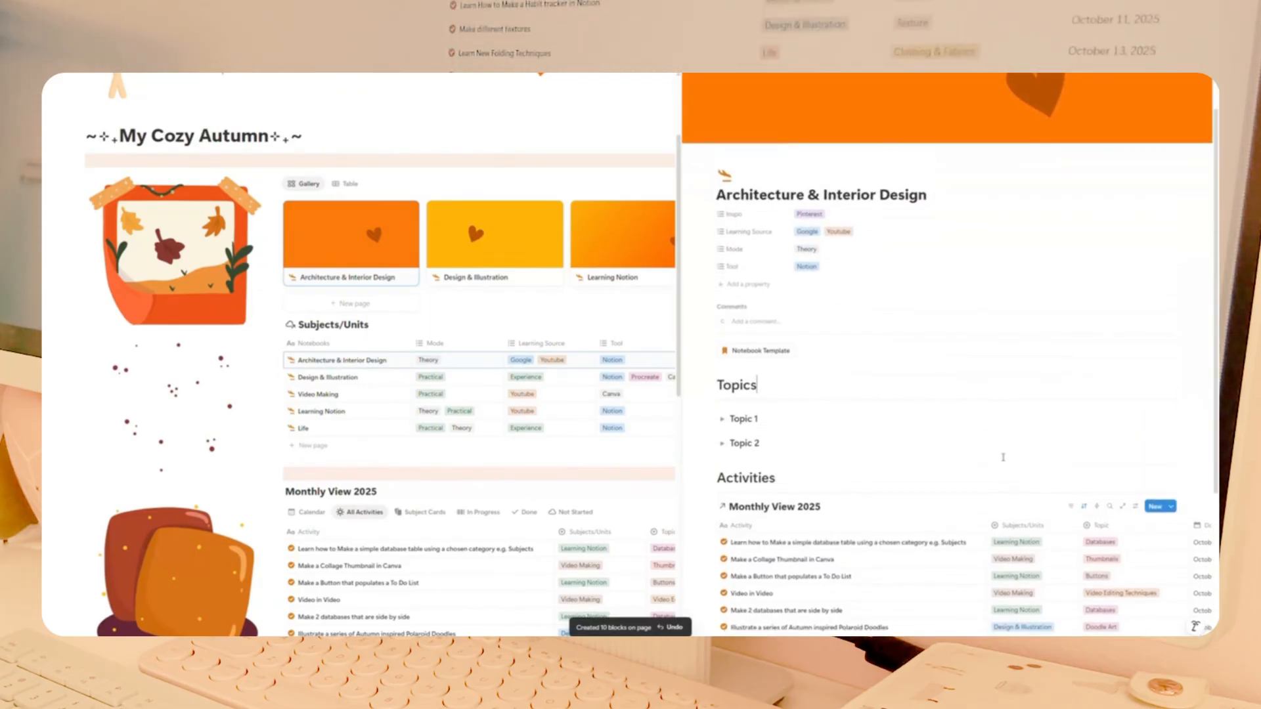
Filter the notebook's Monthly View 2025 activities by Subjects/Units to Architecture & Interior Design.
{"action": "scroll", "coordinate": [1090, 409], "scroll_direction": "down", "scroll_amount": 2}
{"action": "left_click", "coordinate": [1072, 419]}
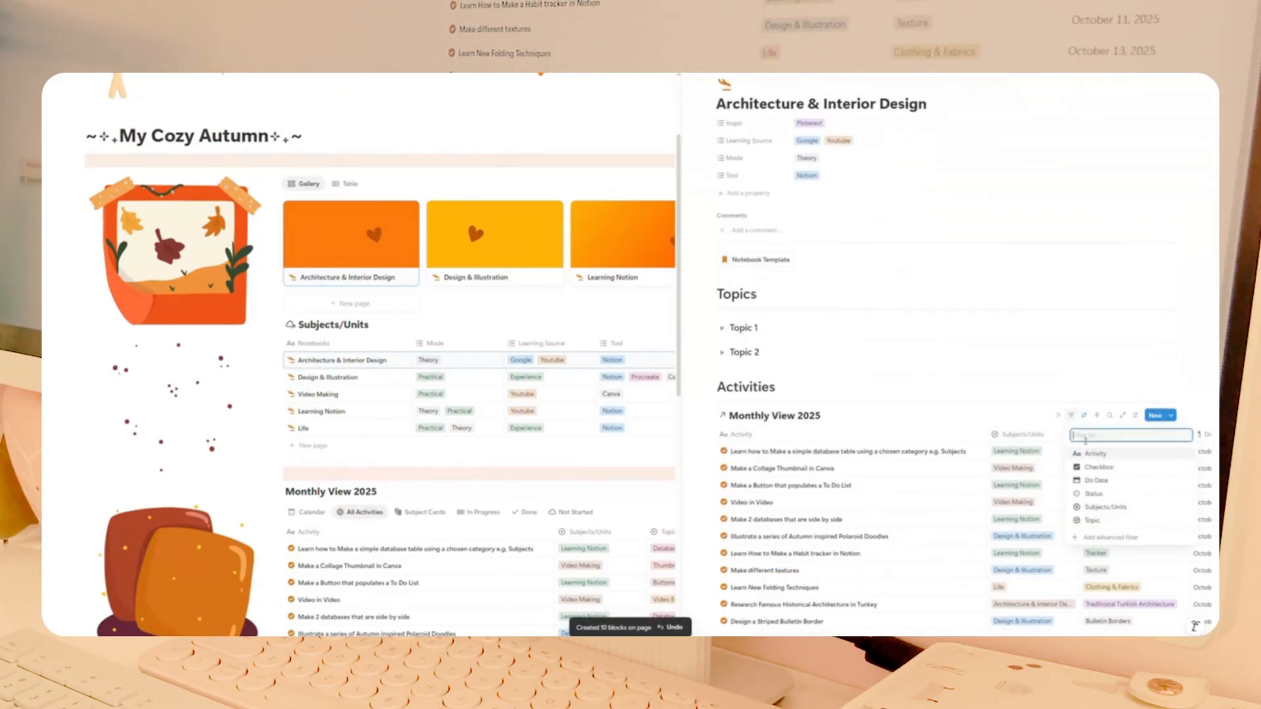
{"action": "left_click", "coordinate": [1099, 508]}
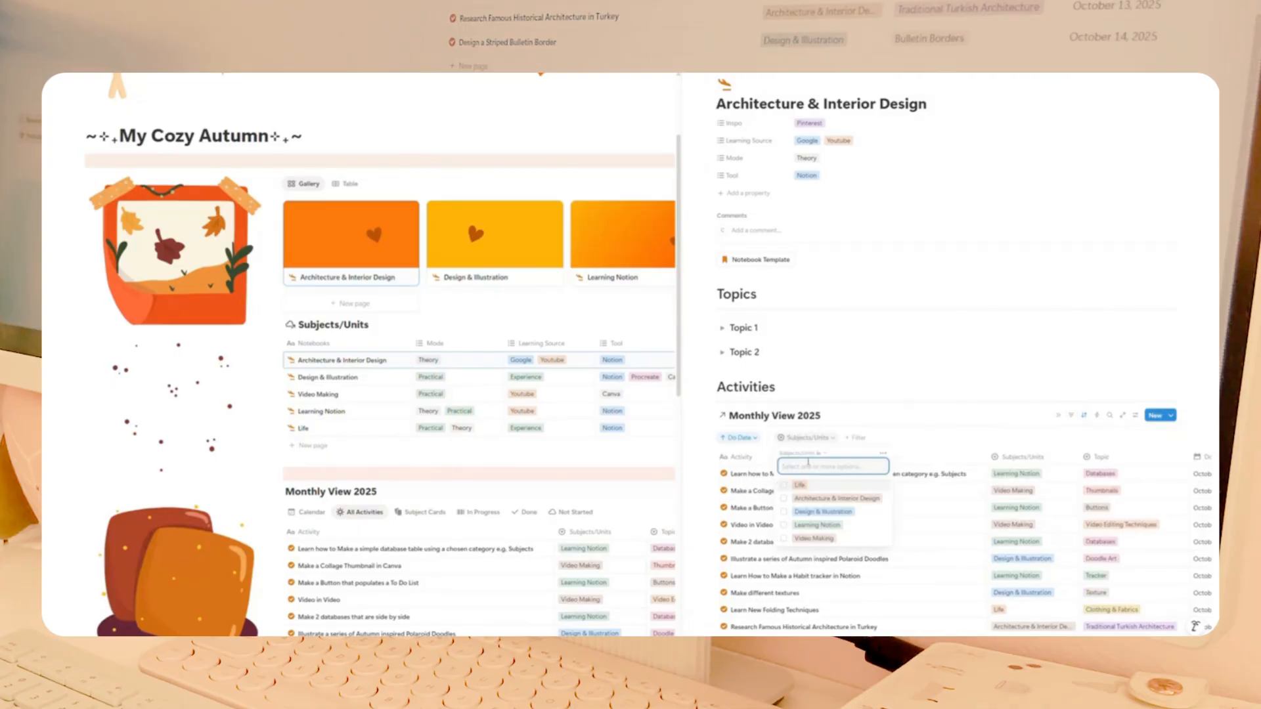
{"action": "left_click", "coordinate": [825, 504]}
{"action": "key", "text": "Escape"}
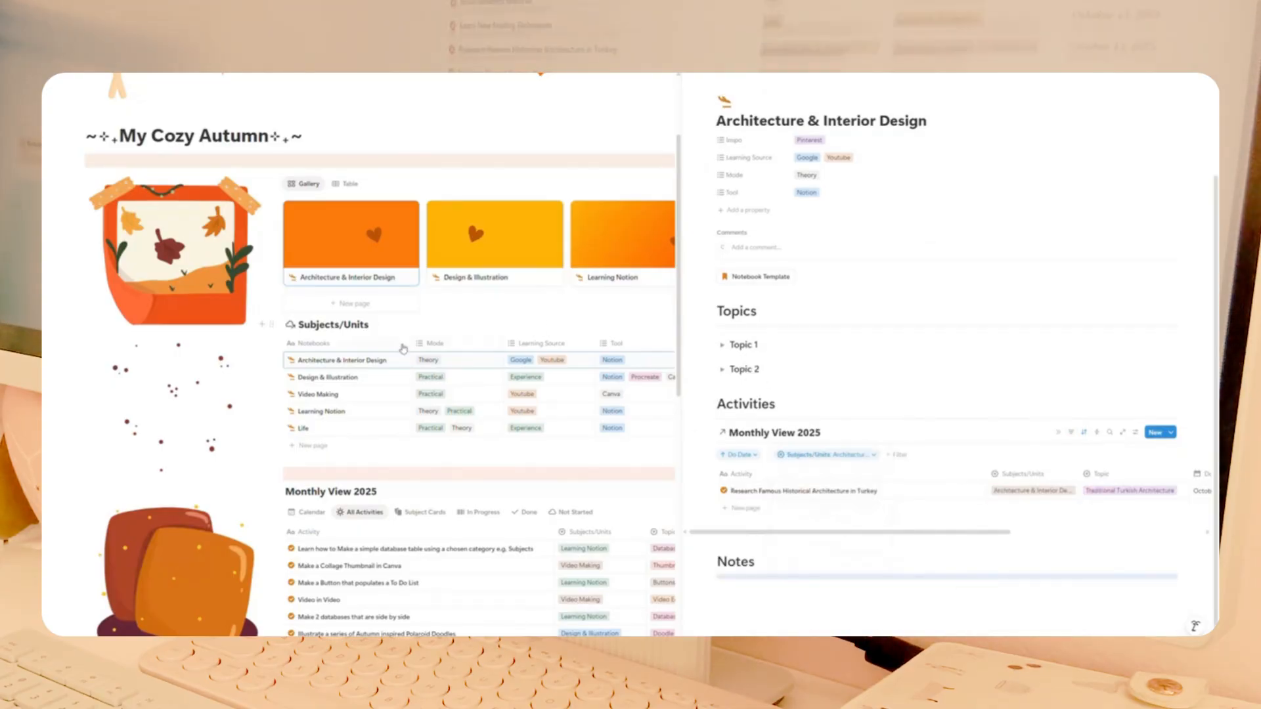
Insert the notebook template in the Design & Illustration notebook and filter its Monthly View 2025 by Subjects/Units to Design & Illustration.
{"action": "left_click", "coordinate": [399, 378]}
{"action": "left_click", "coordinate": [774, 400]}
{"action": "scroll", "coordinate": [1005, 467], "scroll_direction": "down", "scroll_amount": 1}
{"action": "scroll", "coordinate": [1004, 467], "scroll_direction": "down", "scroll_amount": 1}
{"action": "left_click", "coordinate": [1072, 456]}
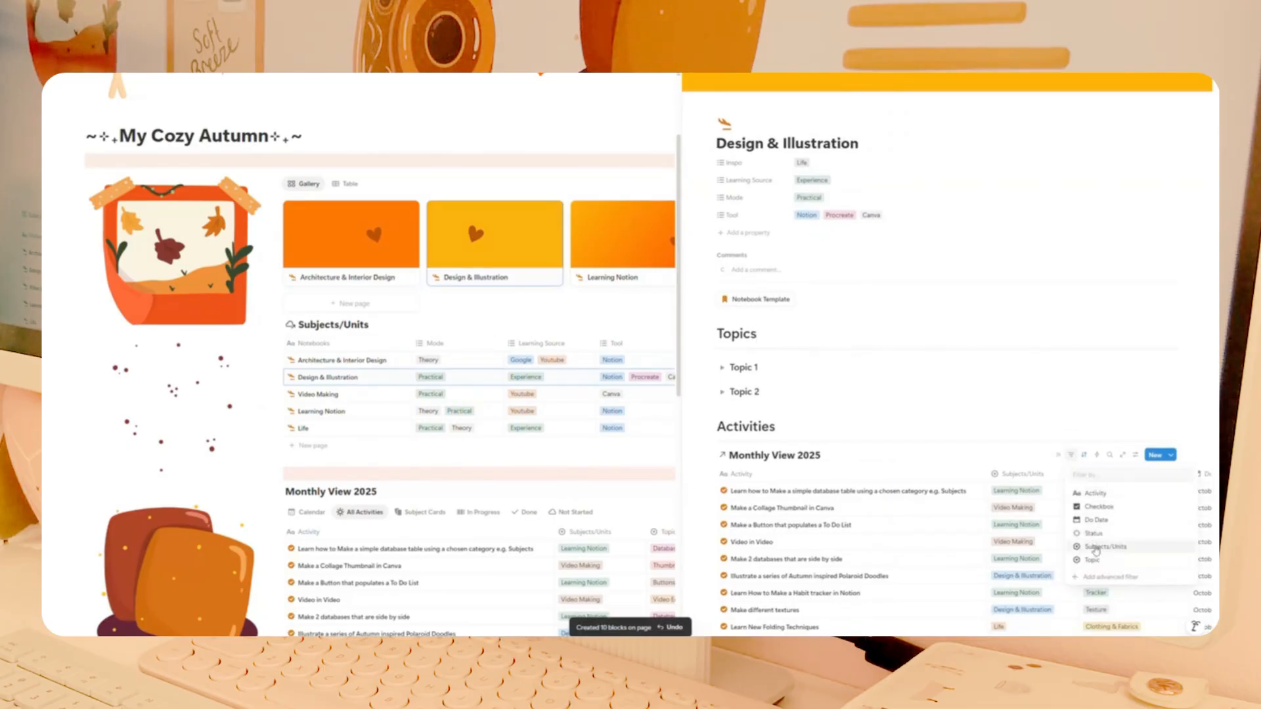
{"action": "left_click", "coordinate": [1095, 547]}
{"action": "left_click", "coordinate": [822, 551]}
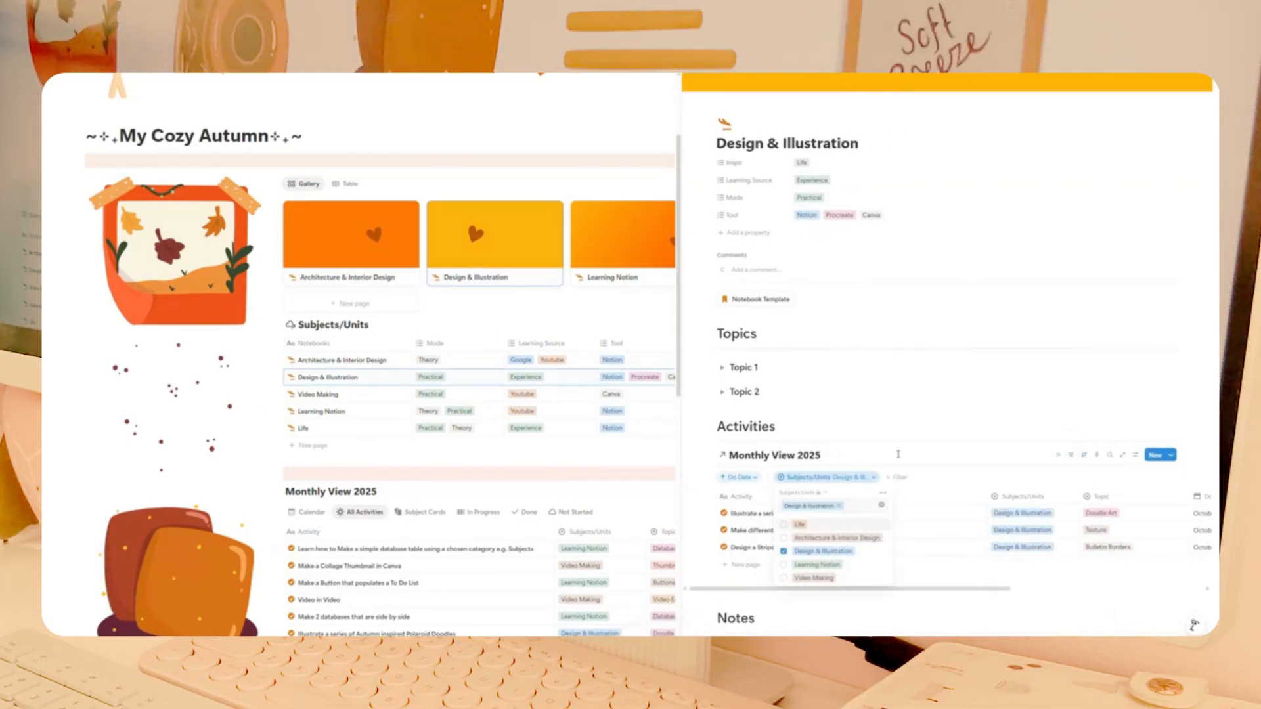
{"action": "left_click", "coordinate": [907, 434]}
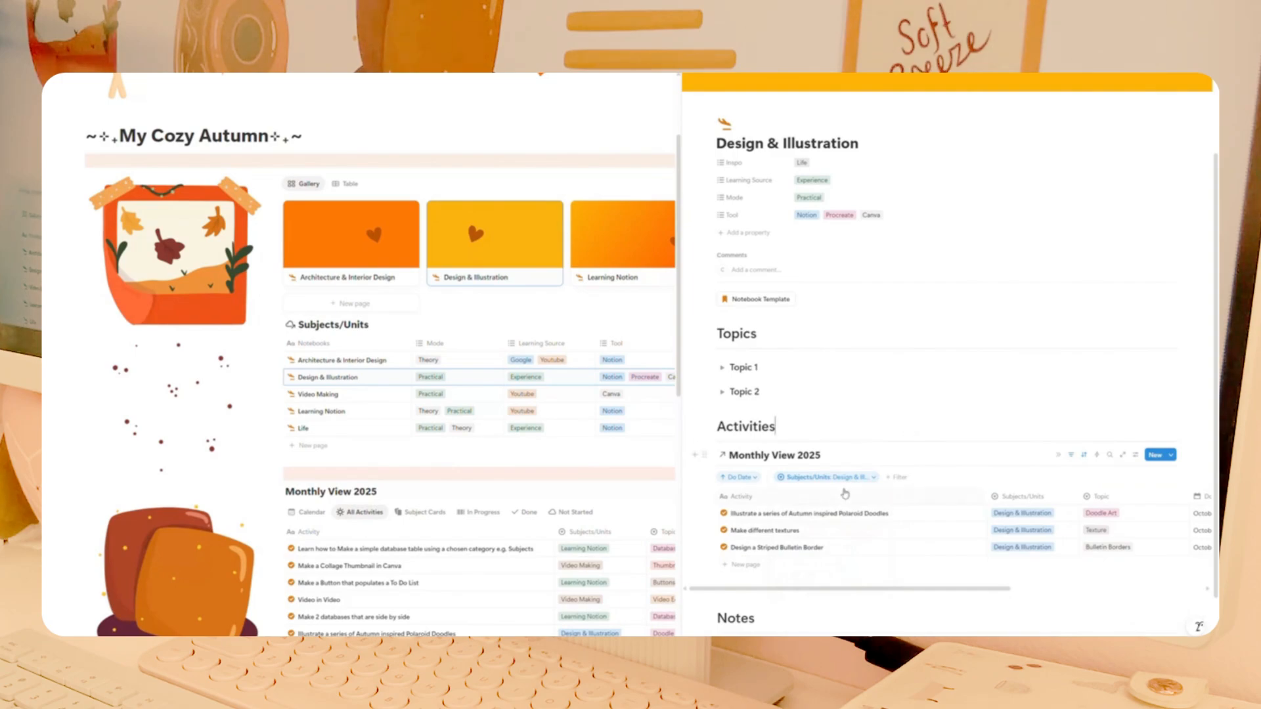
Insert the notebook template in the Video Making notebook and filter its Monthly View 2025 by Subjects/Units to Video Making.
{"action": "left_click", "coordinate": [394, 360]}
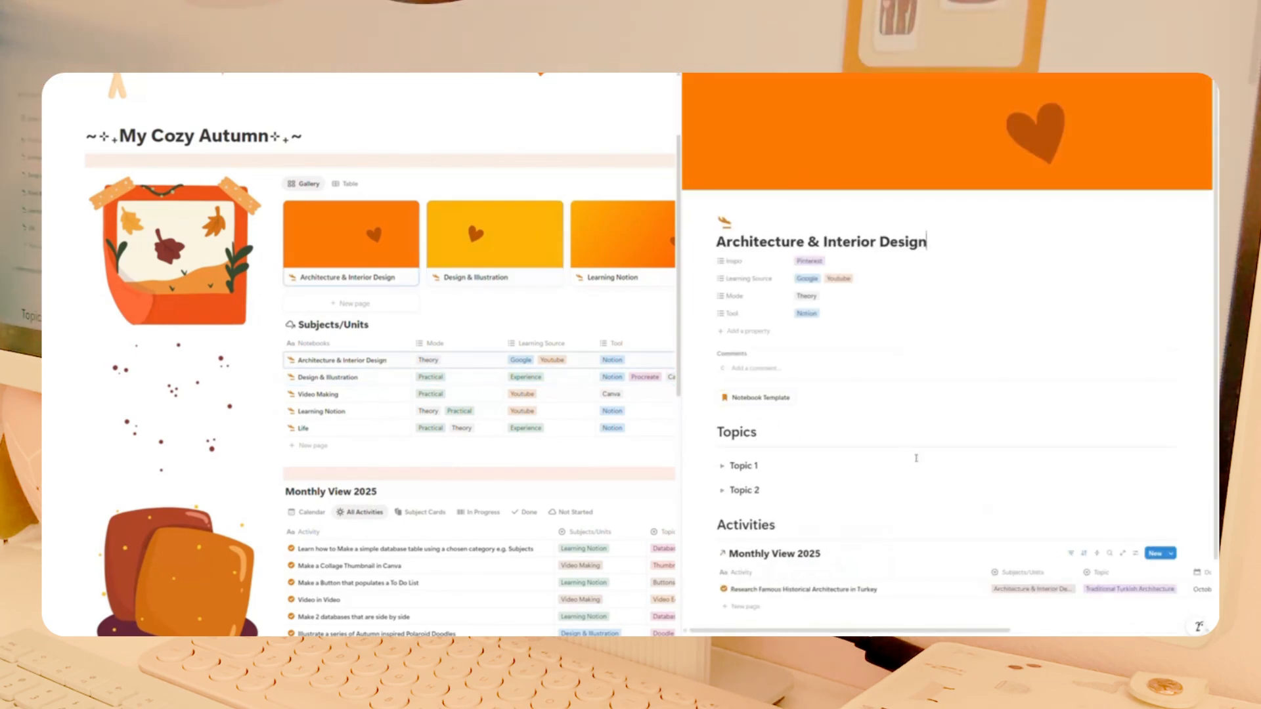
{"action": "left_click", "coordinate": [394, 394]}
{"action": "left_click", "coordinate": [761, 398]}
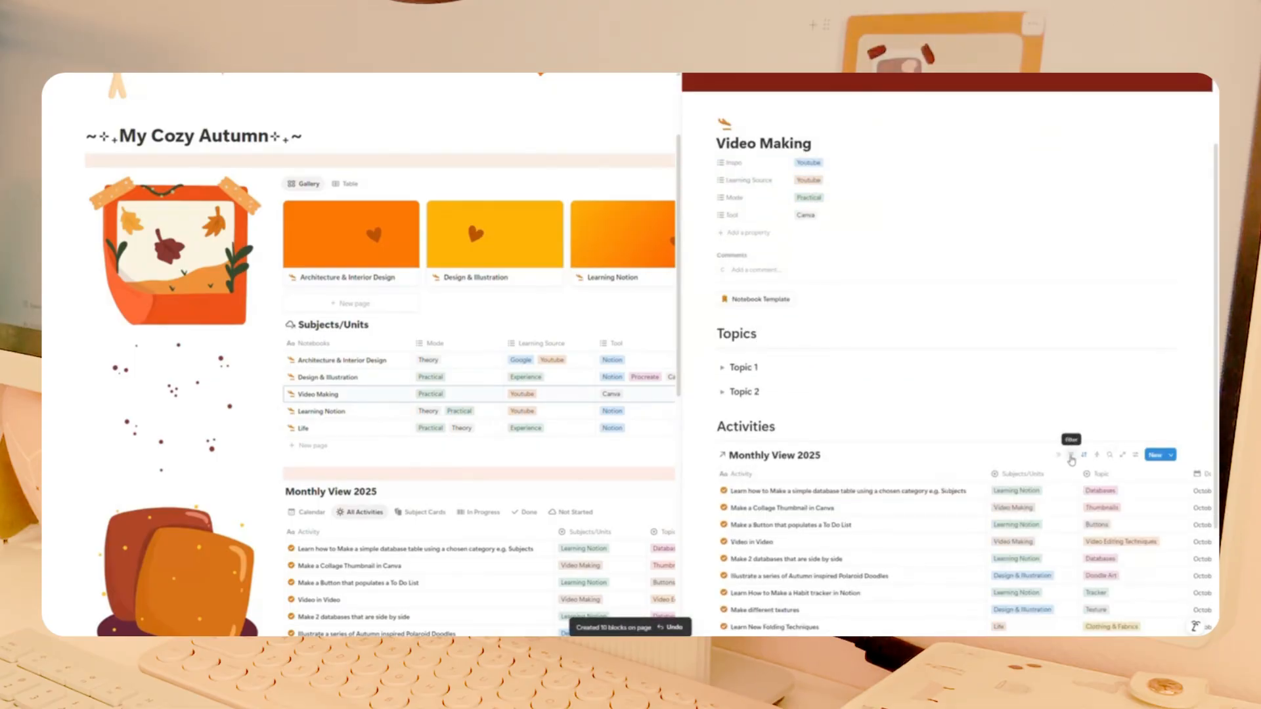
{"action": "left_click", "coordinate": [1072, 460]}
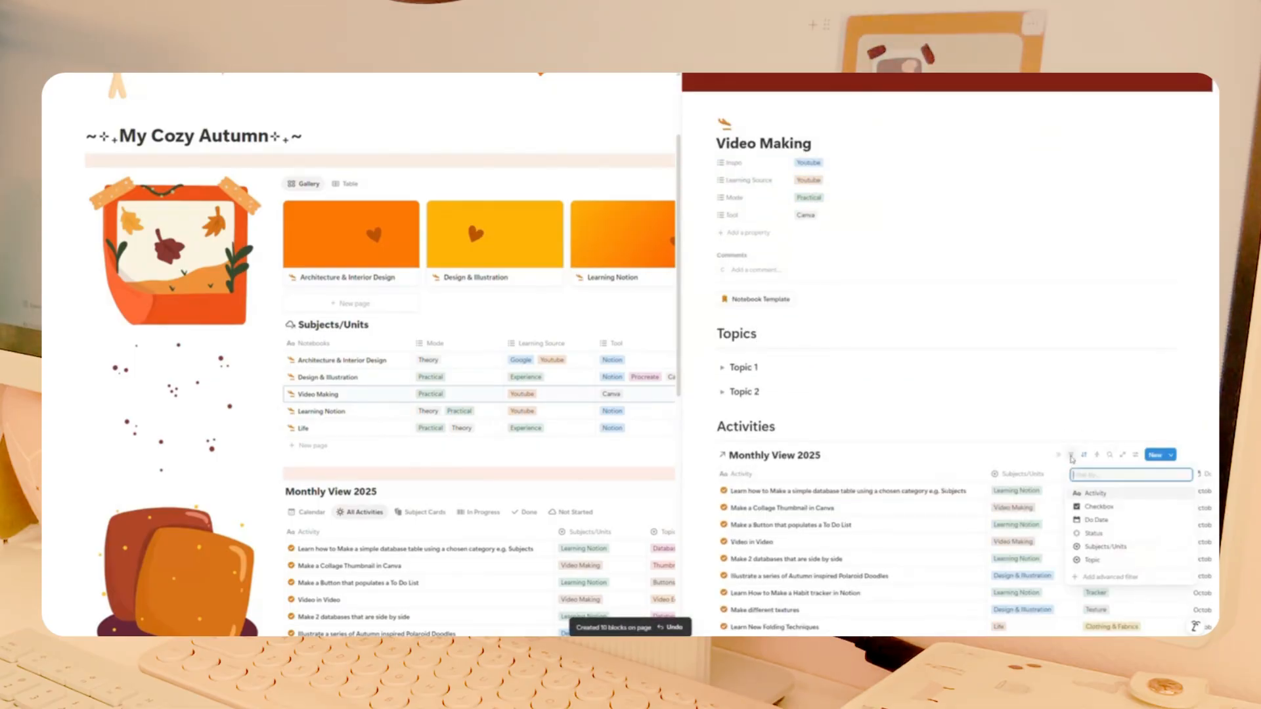
{"action": "left_click", "coordinate": [1103, 539]}
{"action": "left_click", "coordinate": [813, 577]}
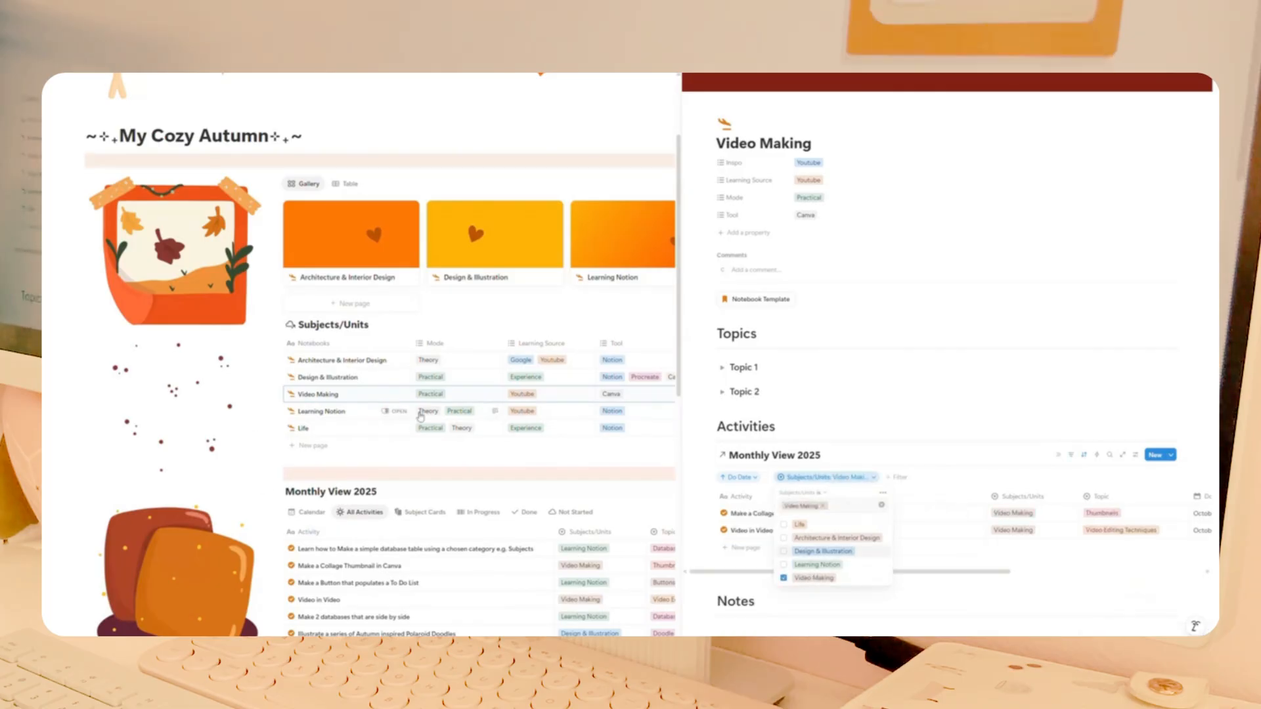
Insert the notebook template in the Learning Notion notebook and filter its Monthly View 2025 by Subjects/Units to Learning Notion.
{"action": "left_click", "coordinate": [396, 411]}
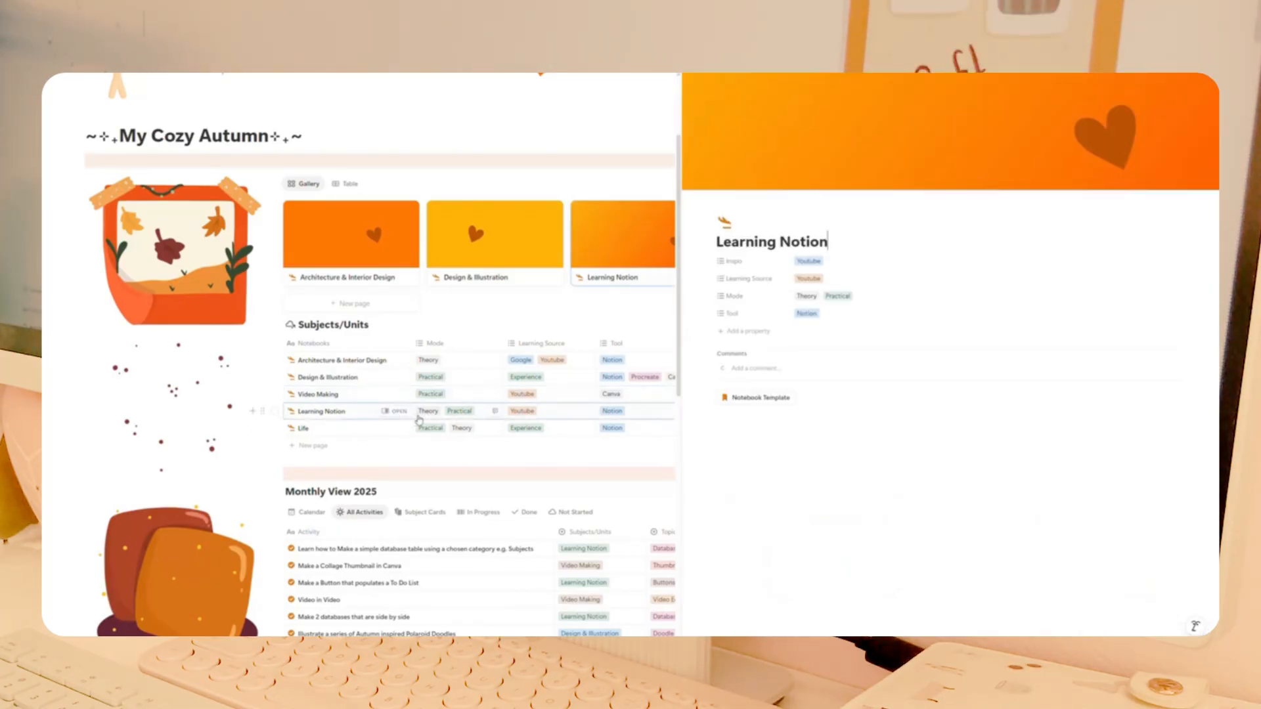
{"action": "left_click", "coordinate": [761, 397]}
{"action": "scroll", "coordinate": [953, 407], "scroll_direction": "down", "scroll_amount": 3}
{"action": "left_click", "coordinate": [1071, 363]}
{"action": "left_click", "coordinate": [1093, 453]}
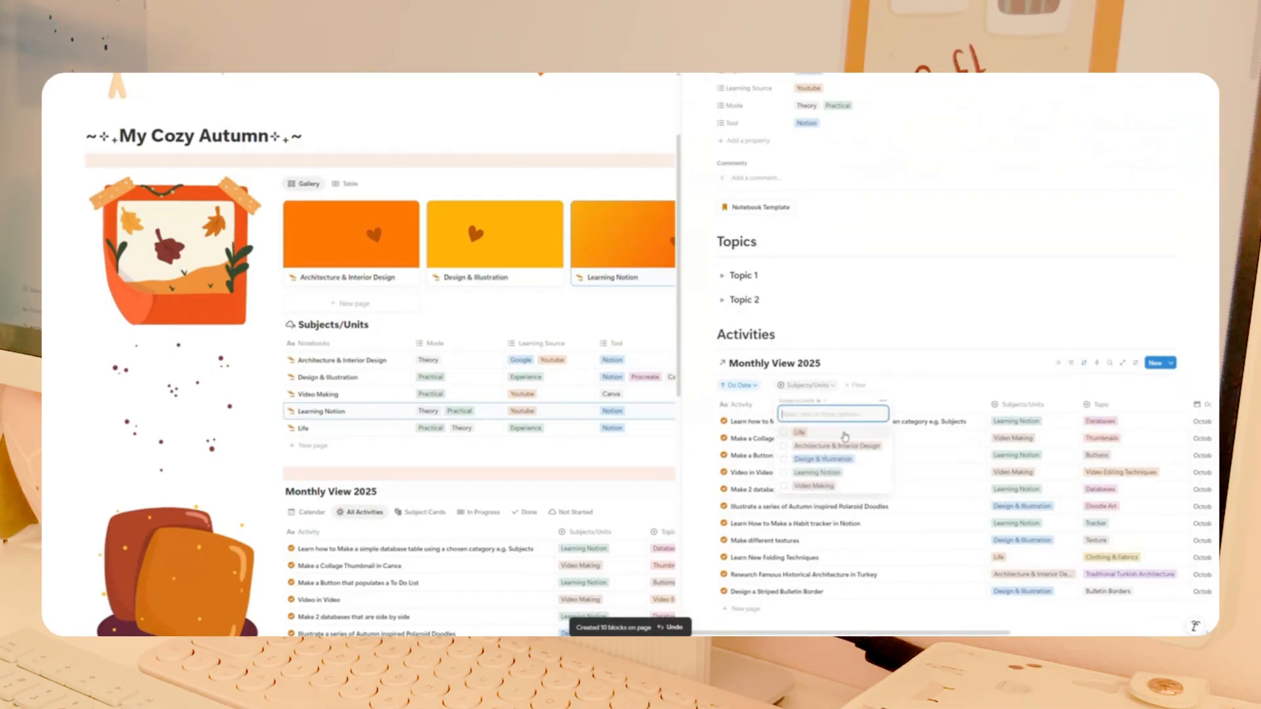
{"action": "left_click", "coordinate": [829, 476]}
{"action": "left_click", "coordinate": [862, 471]}
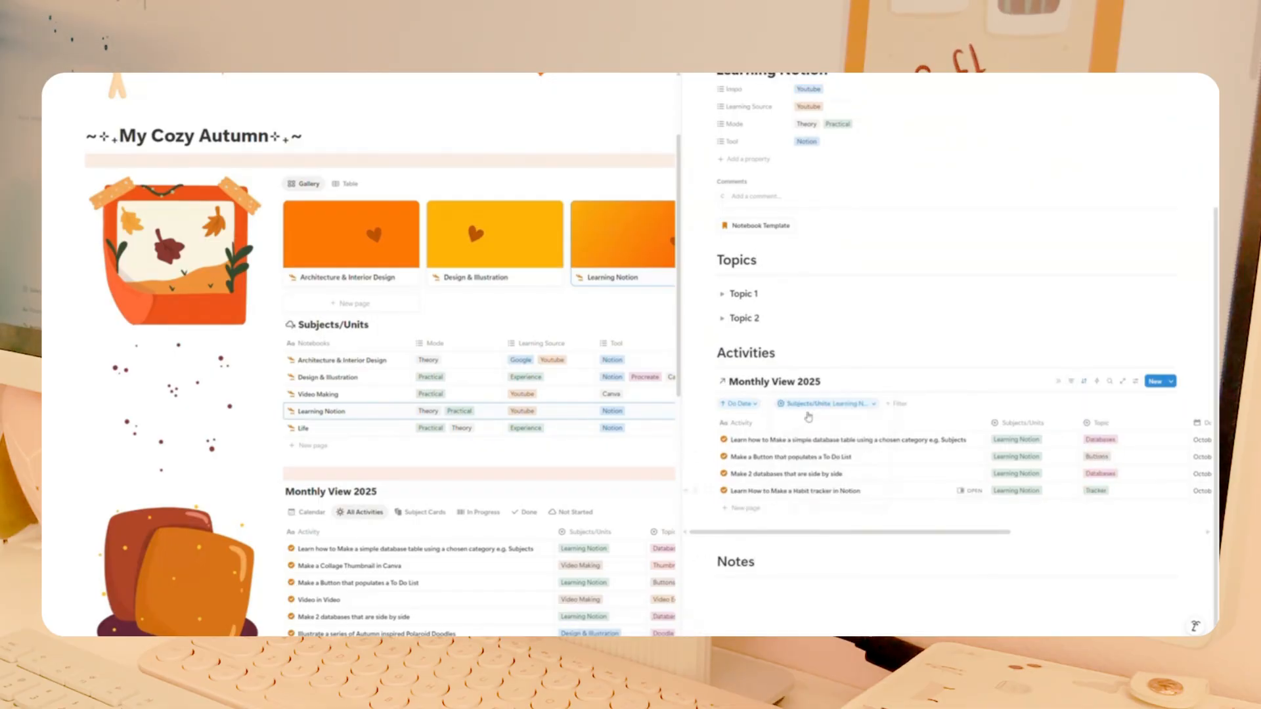
Insert the notebook template in the Life notebook and filter its Monthly View 2025 by Subjects/Units to Life.
{"action": "left_click", "coordinate": [389, 431]}
{"action": "left_click", "coordinate": [762, 398]}
{"action": "scroll", "coordinate": [1043, 430], "scroll_direction": "down", "scroll_amount": 3}
{"action": "left_click", "coordinate": [1073, 371]}
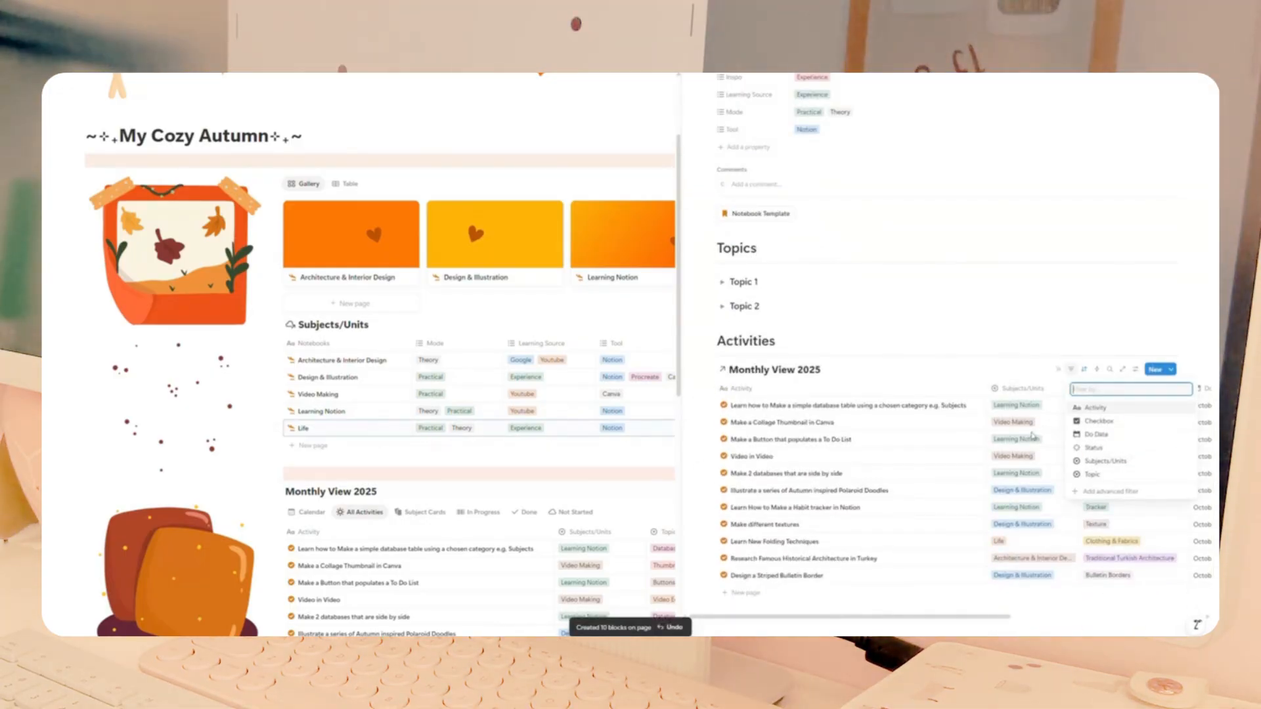
{"action": "left_click", "coordinate": [1106, 462]}
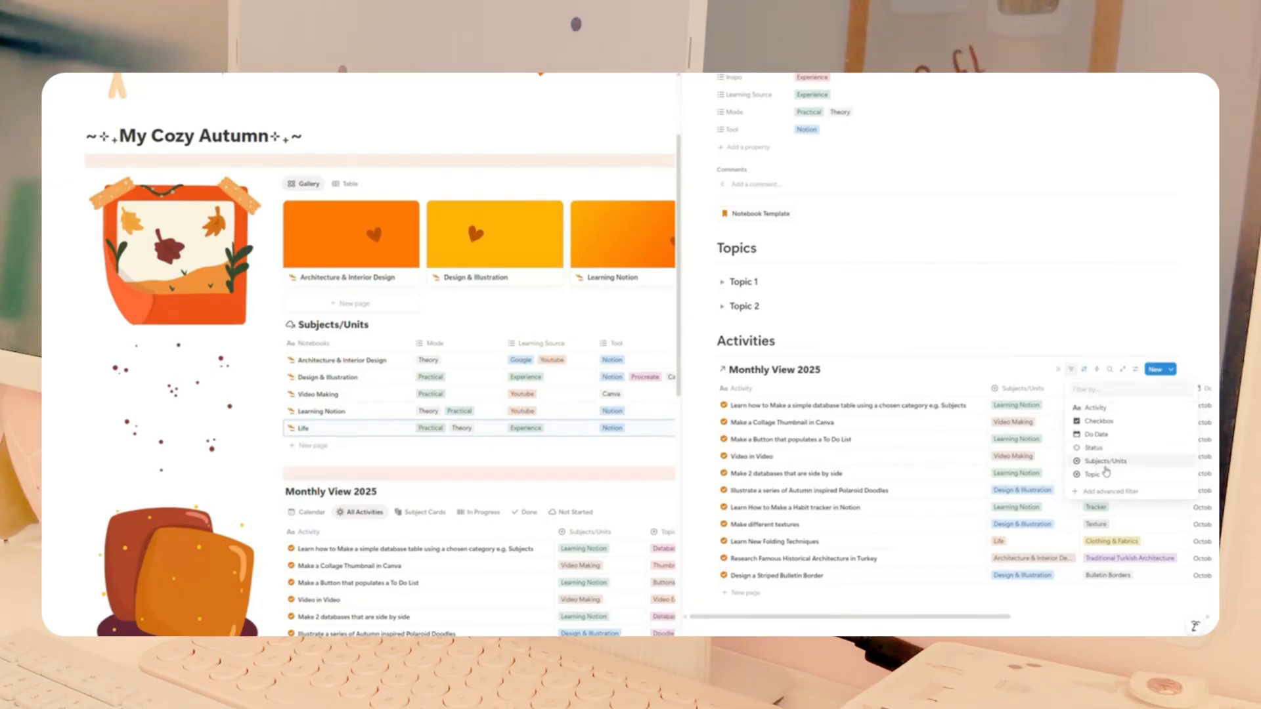
{"action": "left_click", "coordinate": [814, 478]}
{"action": "left_click", "coordinate": [889, 371]}
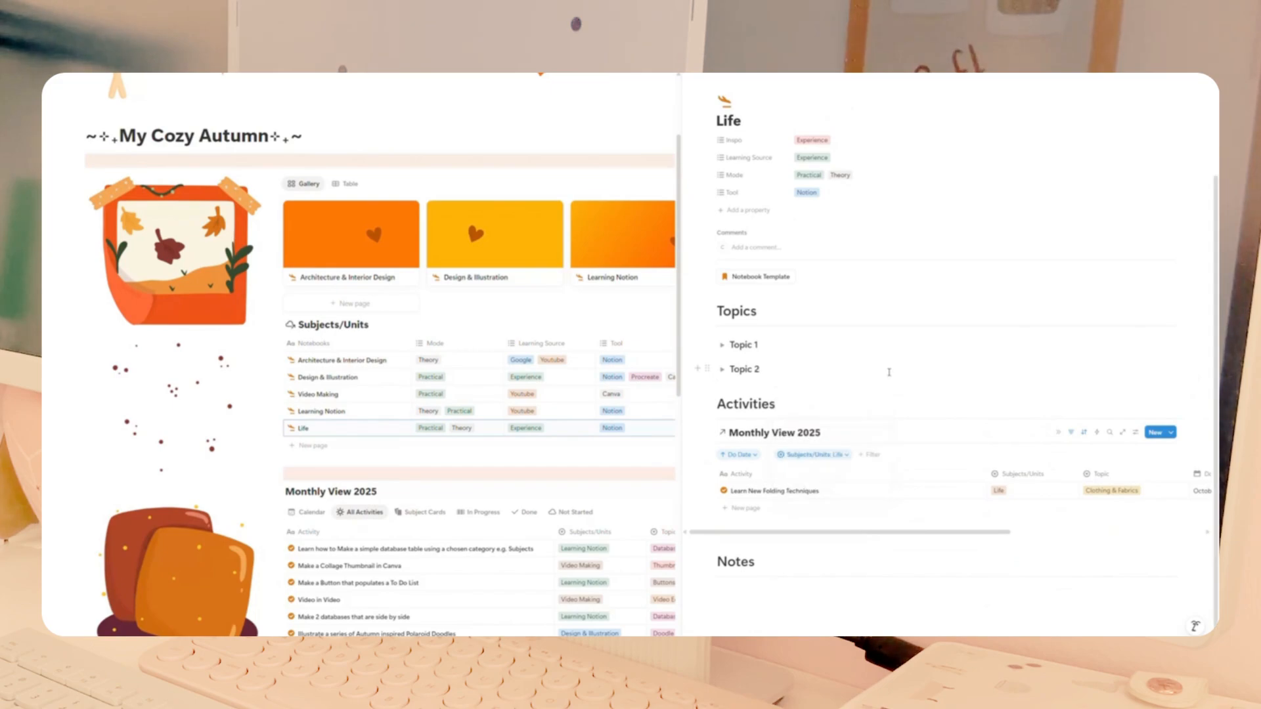
Close the Life notebook and switch the planner's Monthly View 2025 to the Calendar view.
{"action": "left_click", "coordinate": [694, 62]}
{"action": "scroll", "coordinate": [718, 447], "scroll_direction": "down", "scroll_amount": 5}
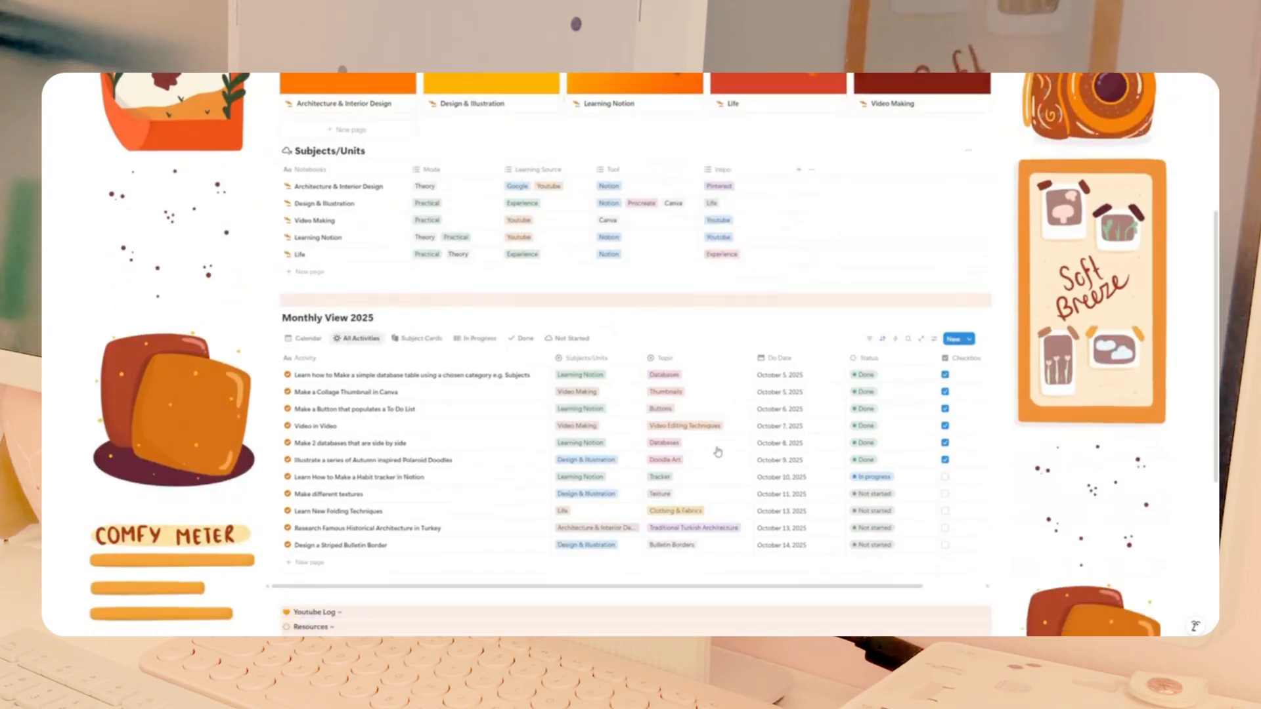
{"action": "left_click", "coordinate": [303, 223]}
{"action": "scroll", "coordinate": [971, 381], "scroll_direction": "down", "scroll_amount": 4}
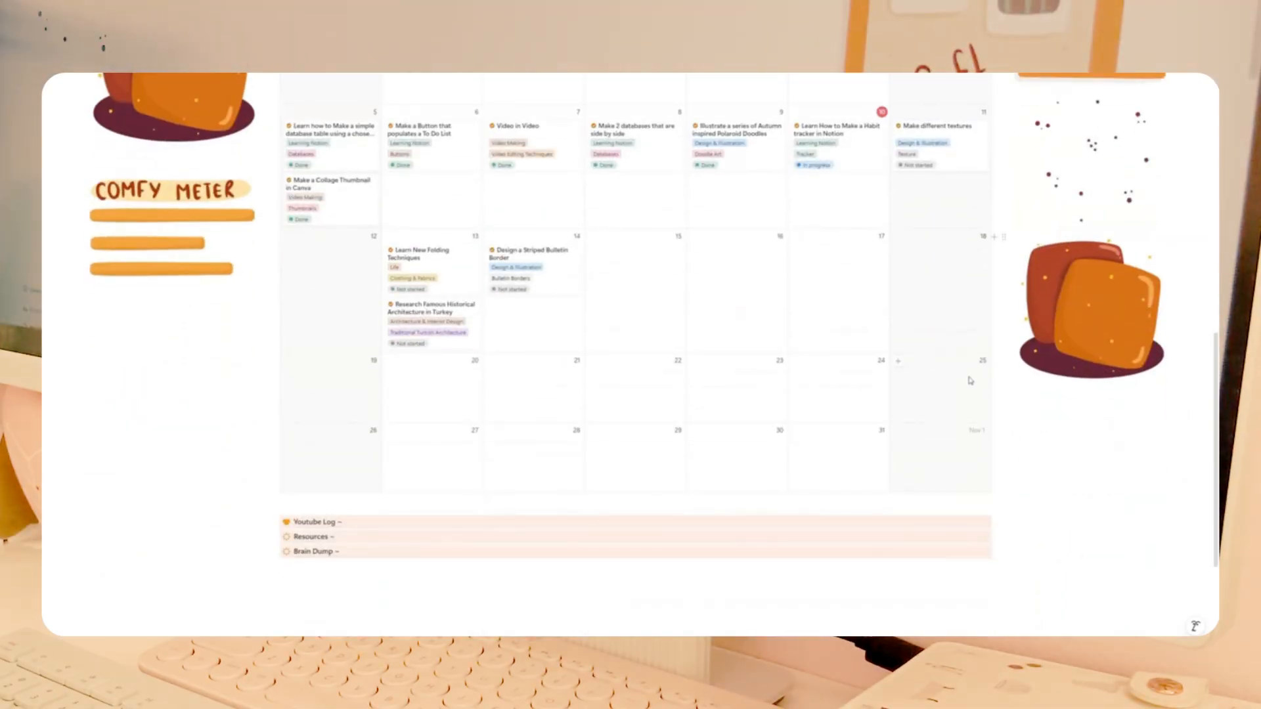
{"action": "scroll", "coordinate": [884, 436], "scroll_direction": "down", "scroll_amount": 3}
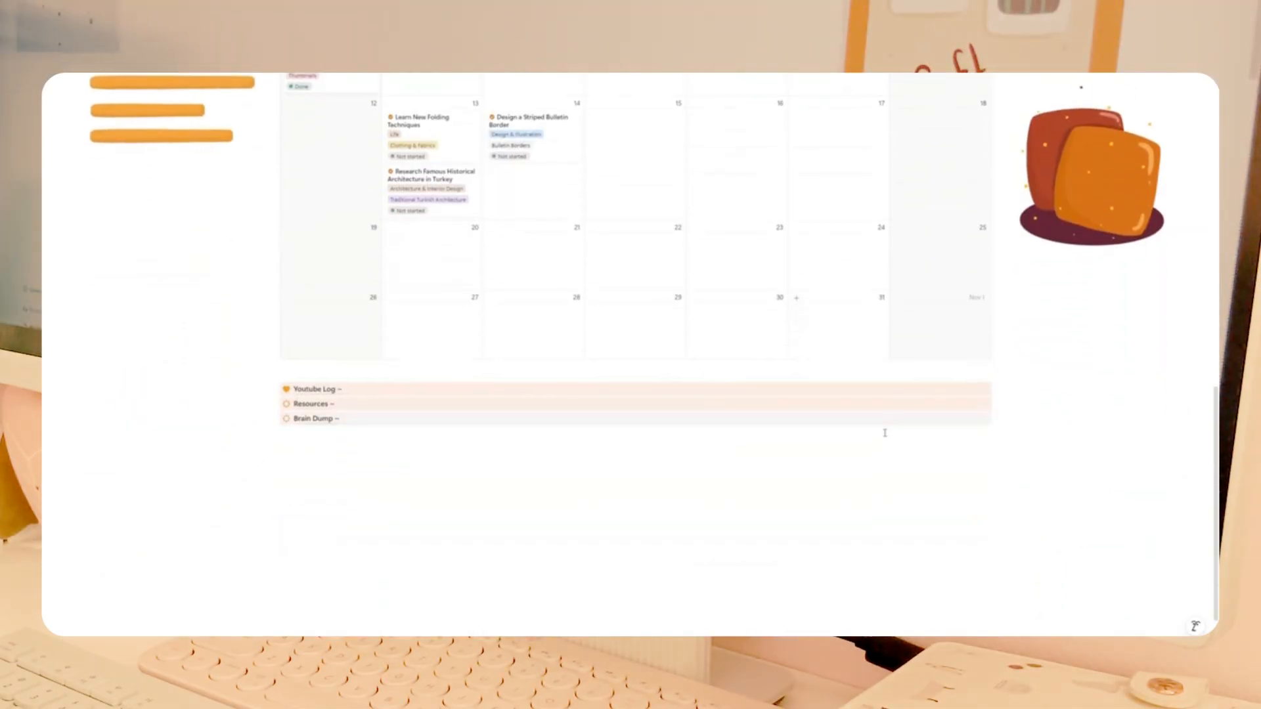
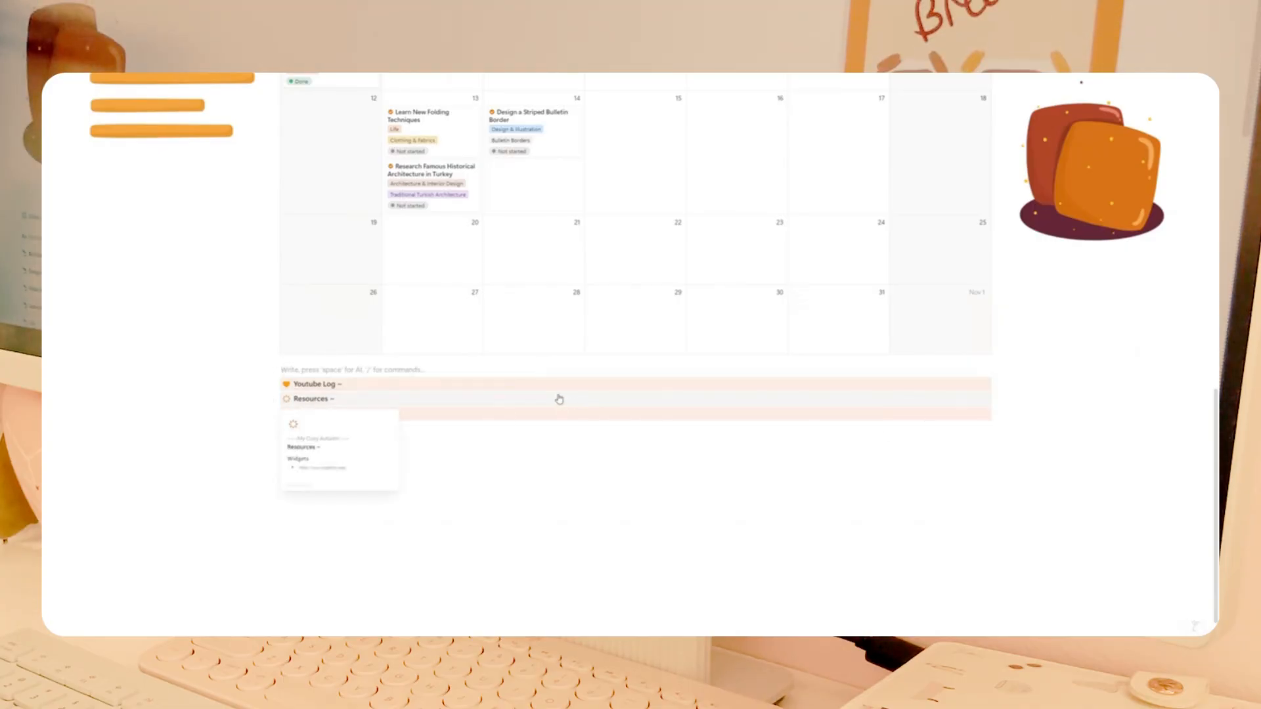
Duplicate the speckled dots image below the polaroid leaf picture in the decorative side column.
{"action": "scroll", "coordinate": [527, 510], "scroll_direction": "up", "scroll_amount": 10}
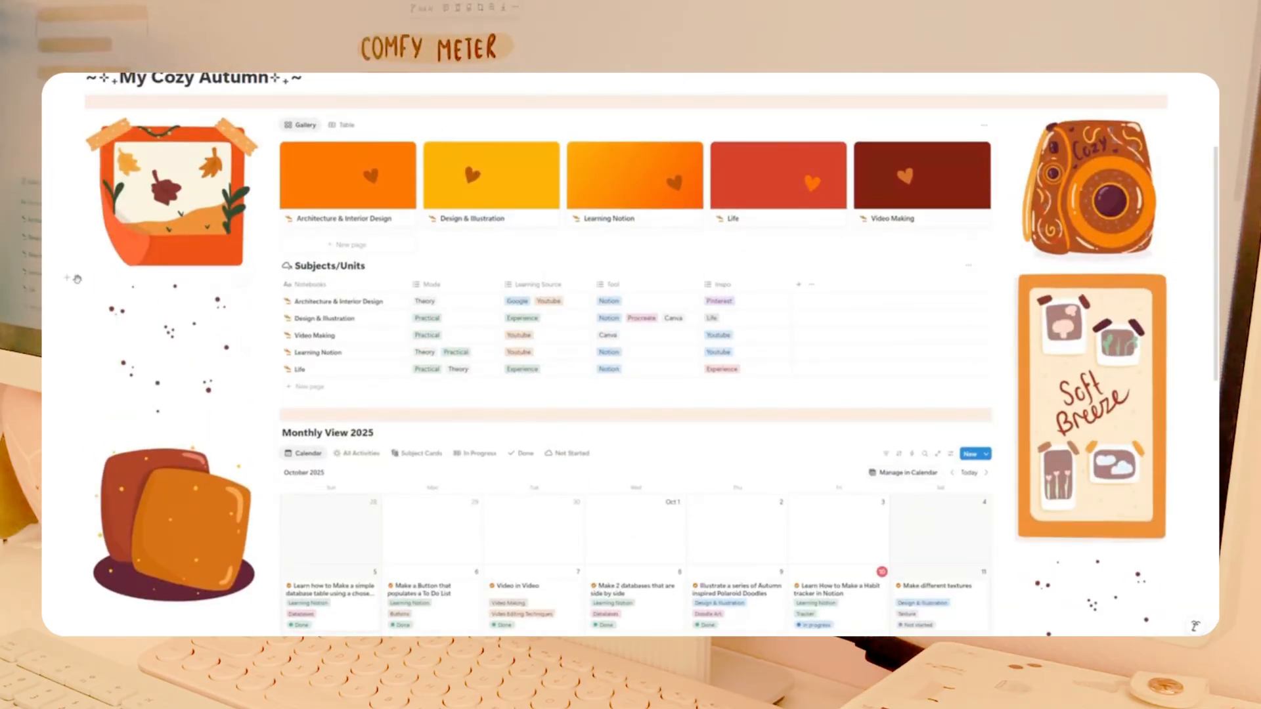
{"action": "left_click", "coordinate": [70, 277]}
{"action": "left_click", "coordinate": [116, 307]}
{"action": "left_click", "coordinate": [109, 294]}
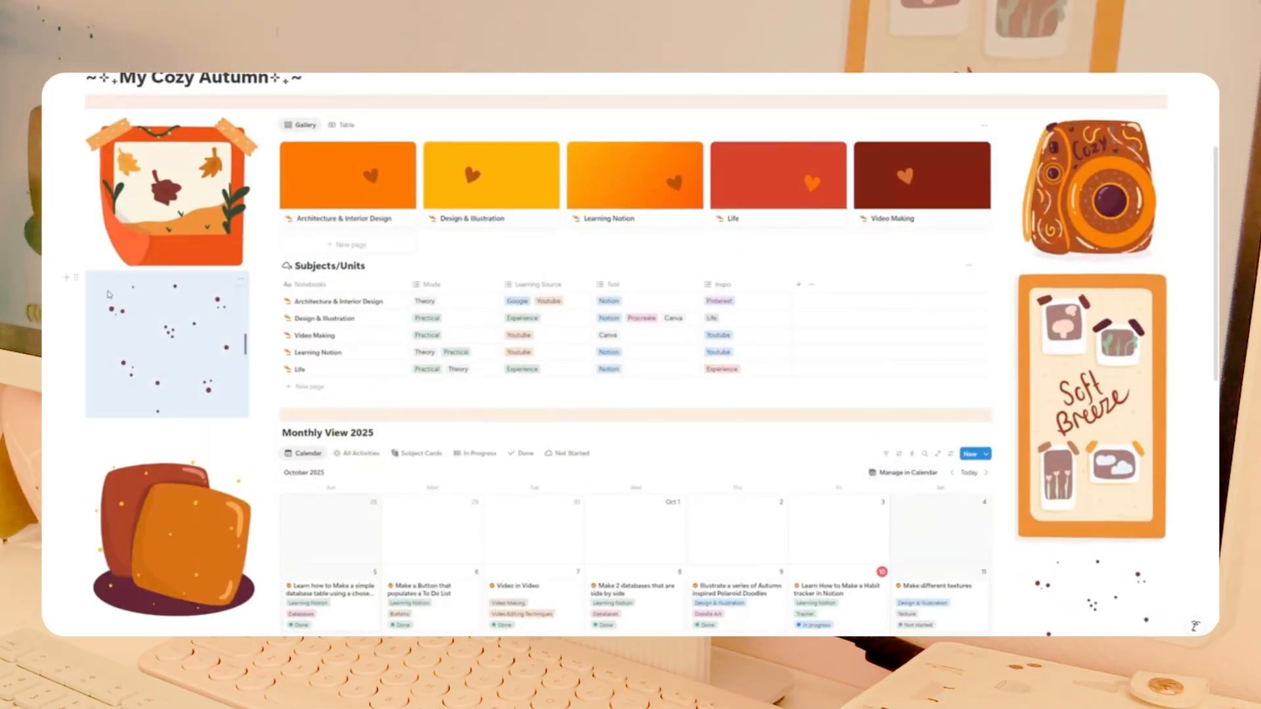
{"action": "left_click", "coordinate": [74, 279]}
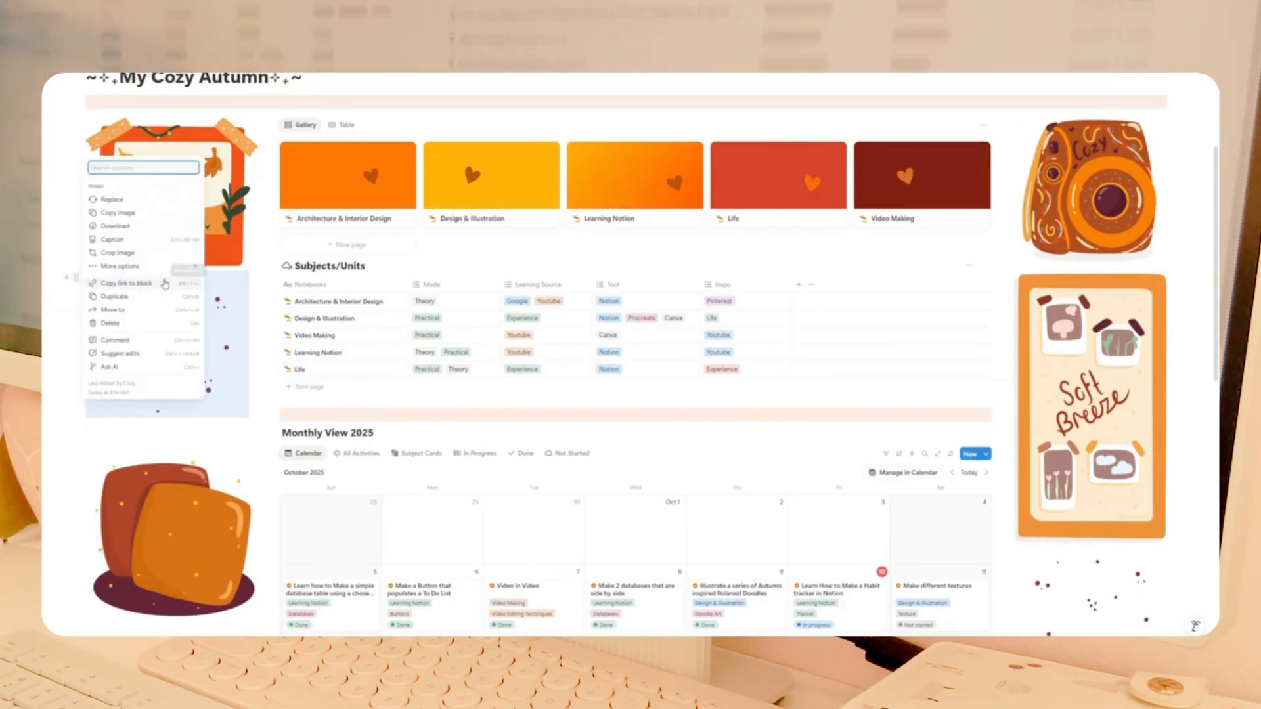
{"action": "left_click", "coordinate": [123, 297]}
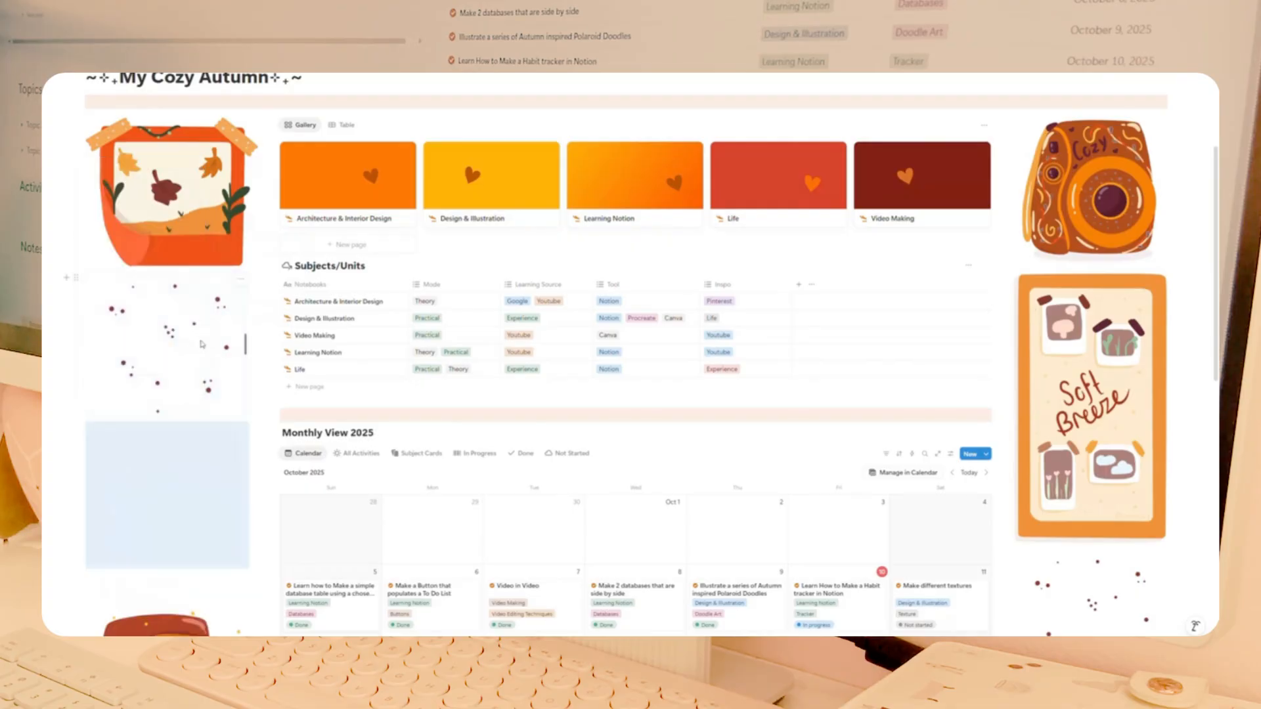
Move the copied dots image out of the side column to the foot of the page and enlarge it slightly.
{"action": "scroll", "coordinate": [202, 333], "scroll_direction": "down", "scroll_amount": 10}
{"action": "left_click_drag", "start_coordinate": [193, 444], "coordinate": [279, 412]}
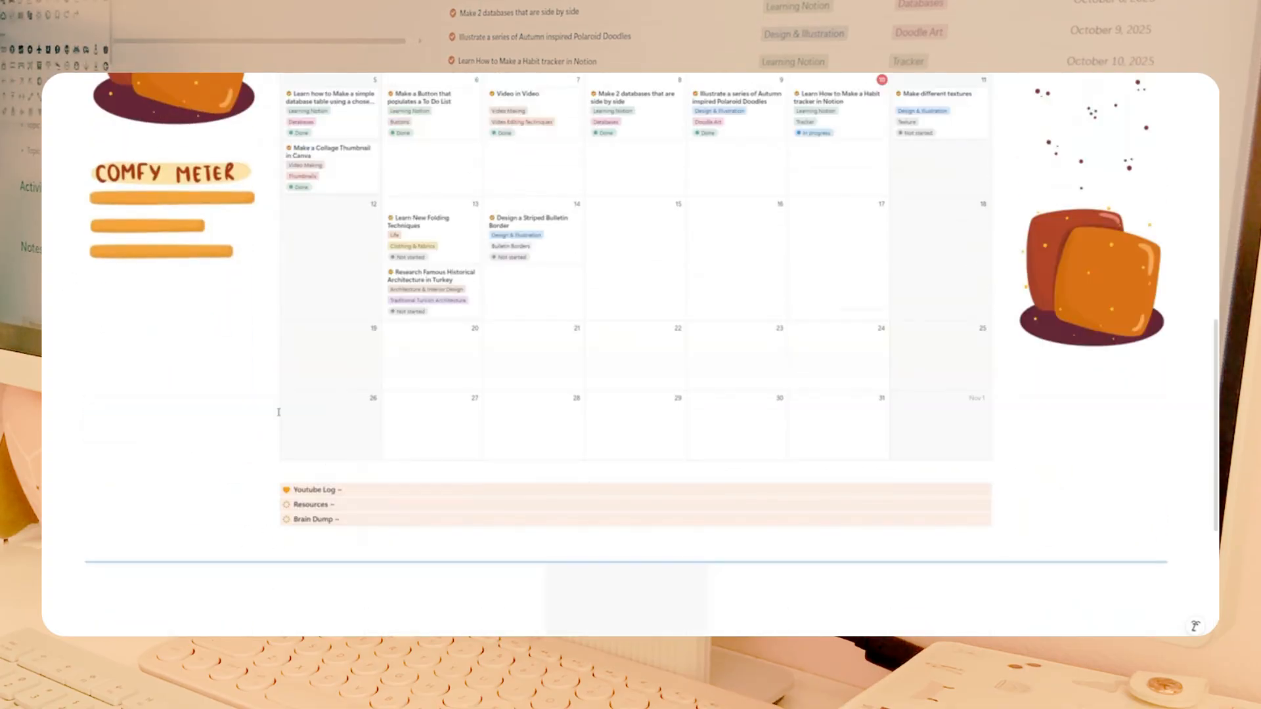
{"action": "scroll", "coordinate": [278, 412], "scroll_direction": "down", "scroll_amount": 3}
{"action": "mouse_move", "coordinate": [707, 457]}
{"action": "left_mouse_down"}
{"action": "mouse_move", "coordinate": [740, 467]}
{"action": "mouse_move", "coordinate": [723, 469]}
{"action": "left_mouse_up"}
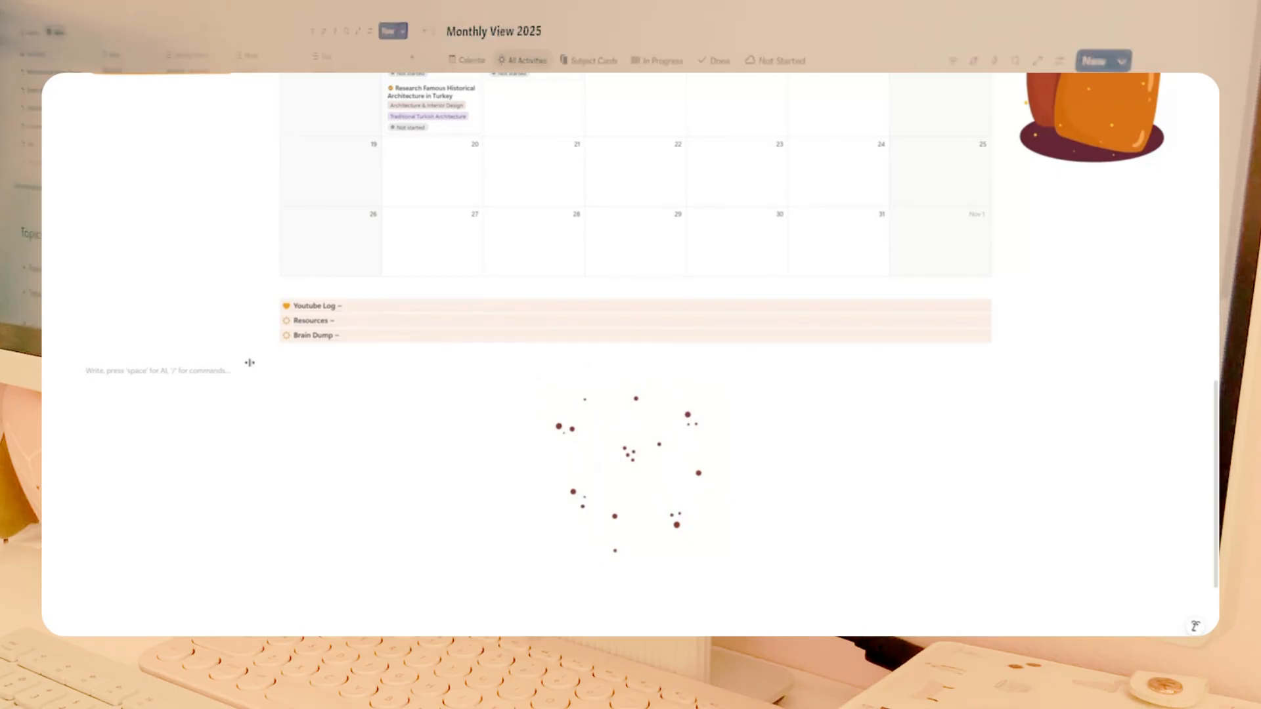
Give the empty line between the planner columns and the dots image an orange background.
{"action": "left_click", "coordinate": [76, 370]}
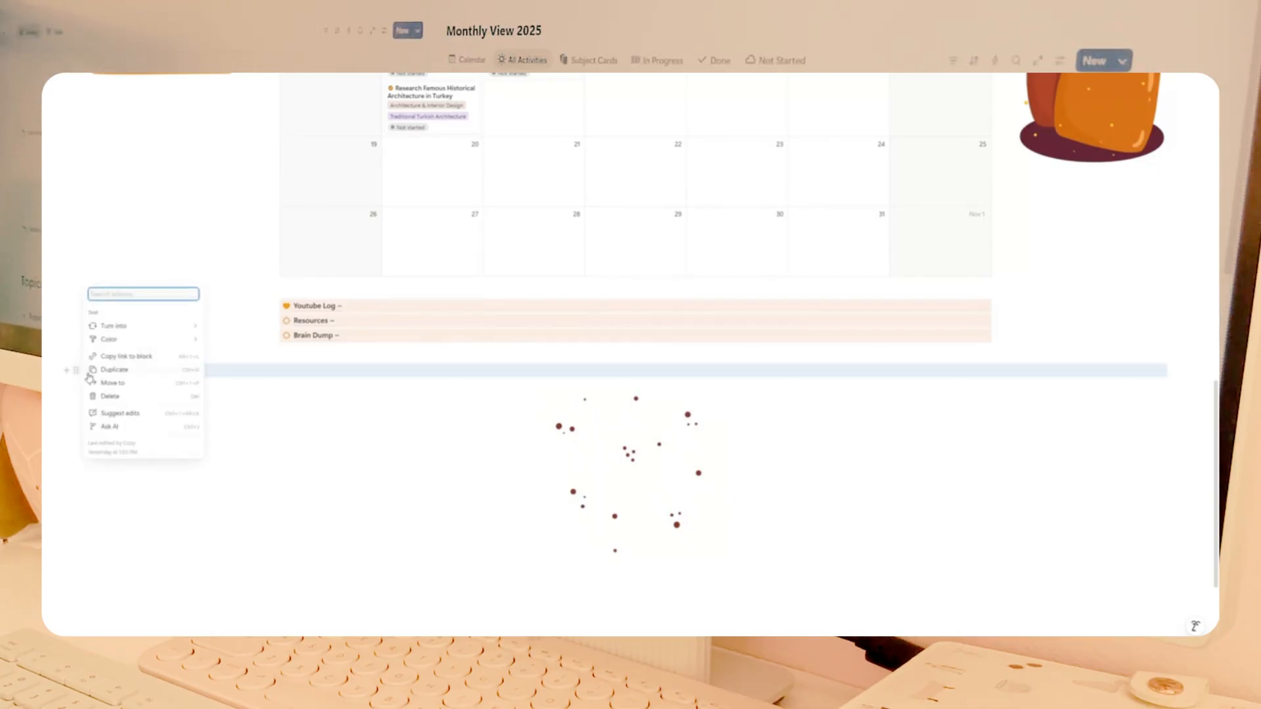
{"action": "mouse_move", "coordinate": [120, 344]}
{"action": "left_click", "coordinate": [237, 408]}
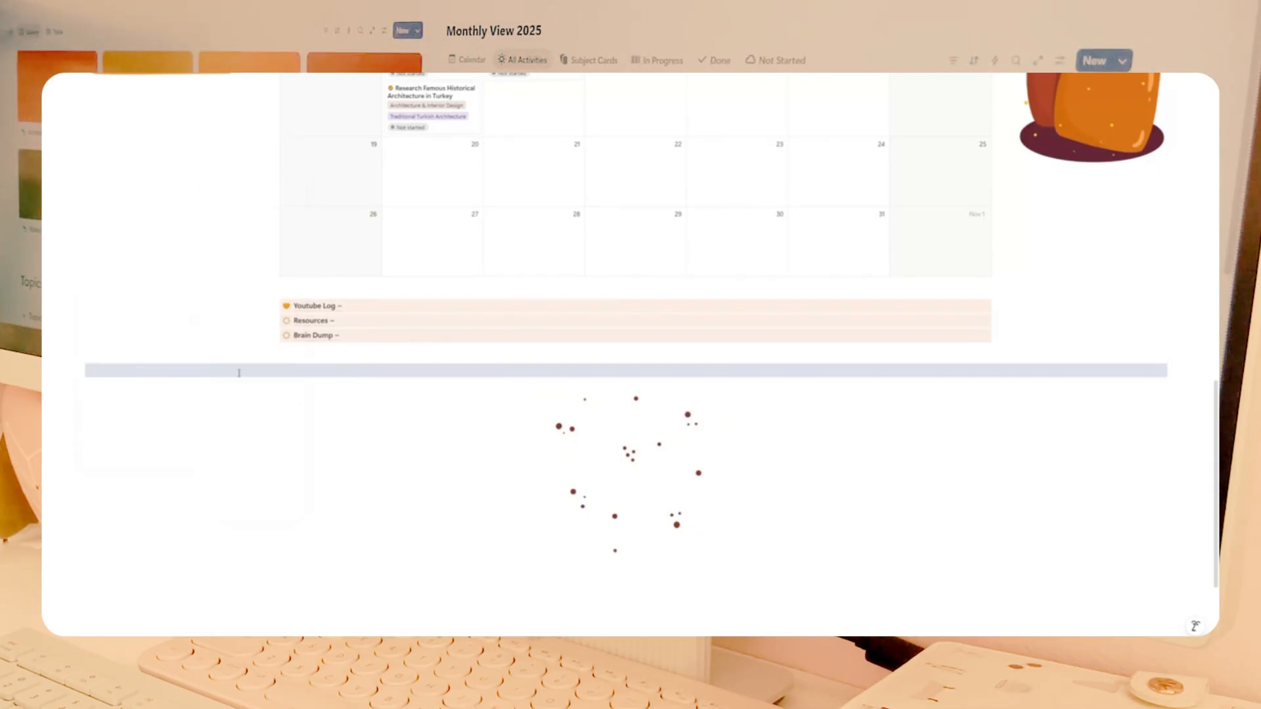
{"action": "left_click", "coordinate": [77, 368]}
{"action": "mouse_move", "coordinate": [128, 339]}
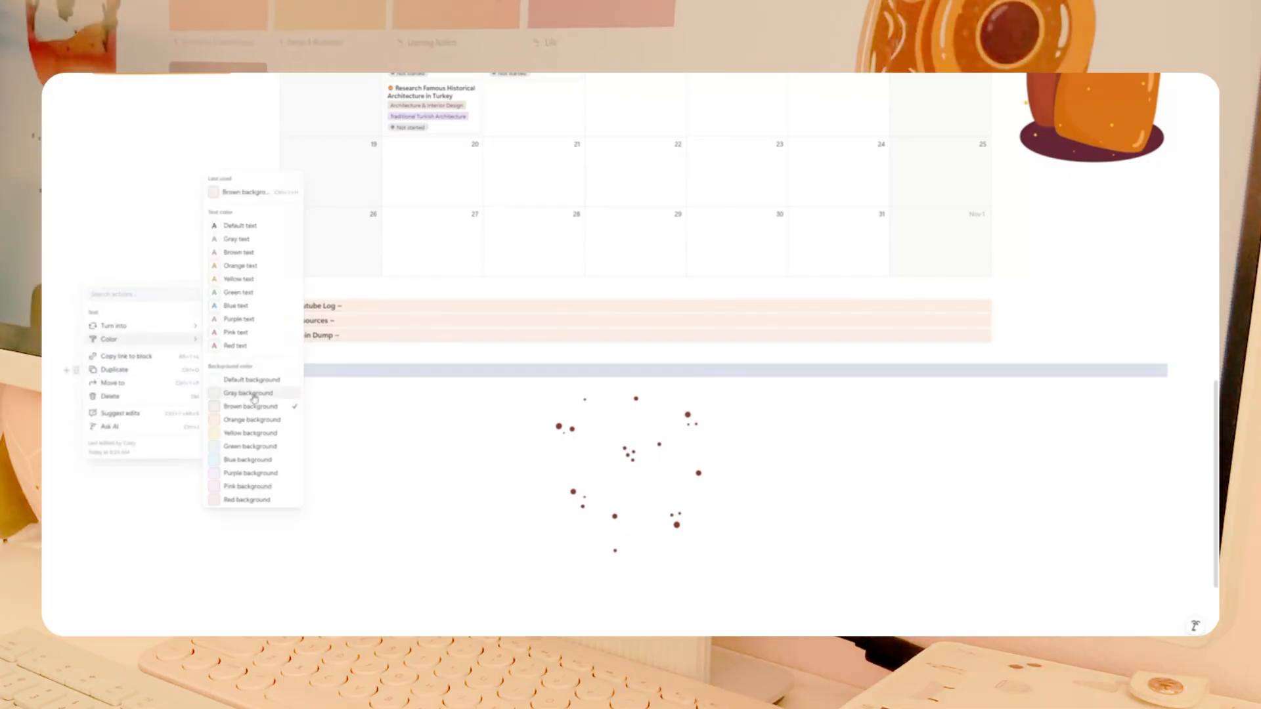
{"action": "left_click", "coordinate": [250, 418]}
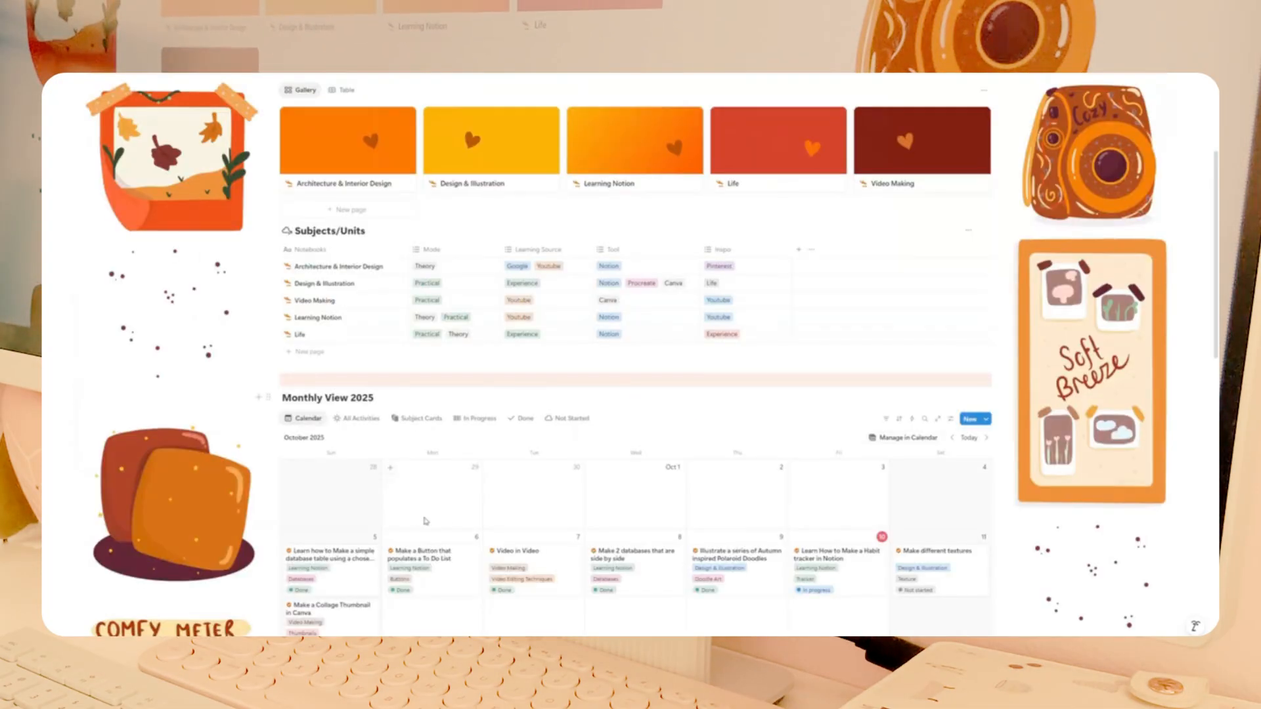
Duplicate the dots image below the coloured divider and place the copy beside the original as two columns.
{"action": "scroll", "coordinate": [406, 421], "scroll_direction": "down", "scroll_amount": 10}
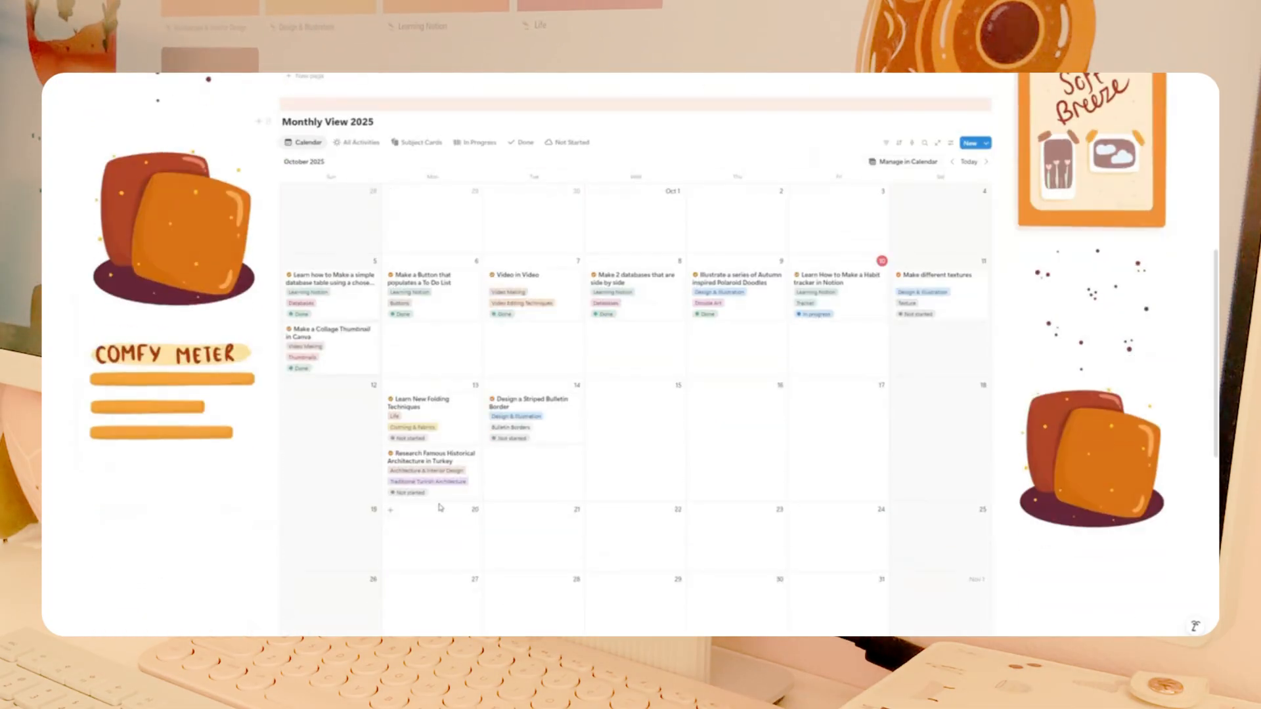
{"action": "scroll", "coordinate": [656, 394], "scroll_direction": "up", "scroll_amount": 5}
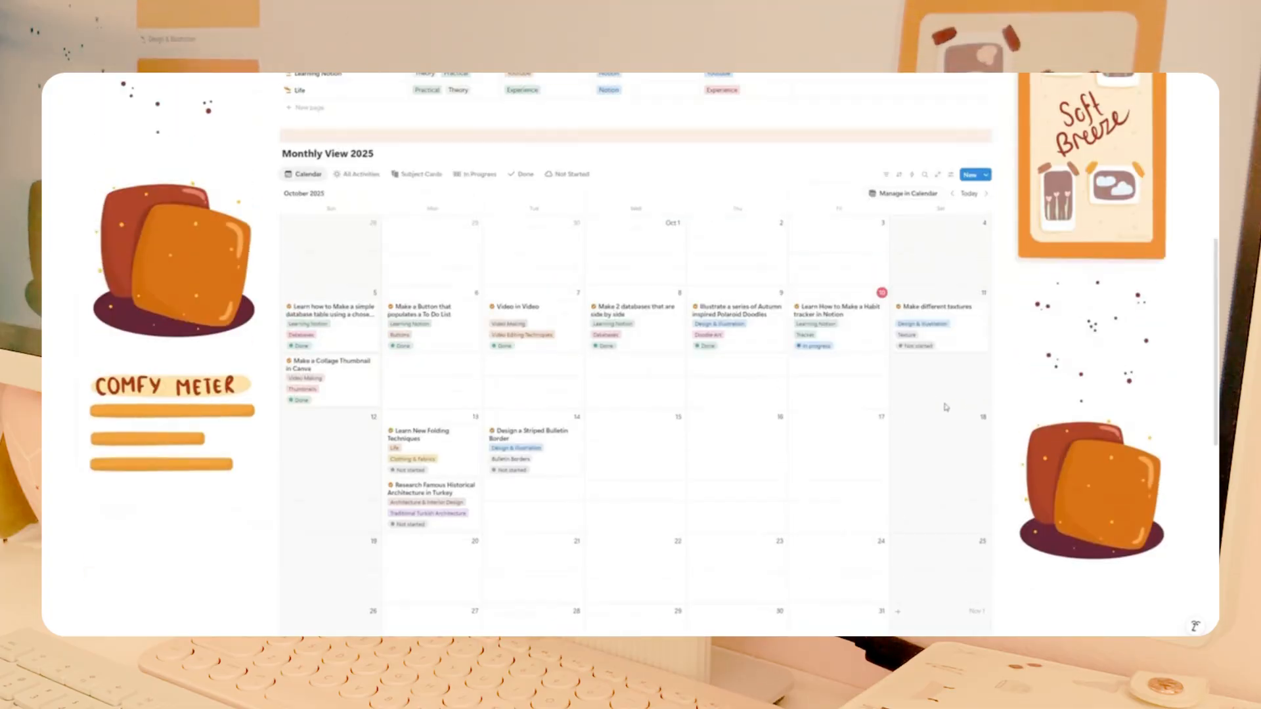
{"action": "scroll", "coordinate": [943, 407], "scroll_direction": "up", "scroll_amount": 5}
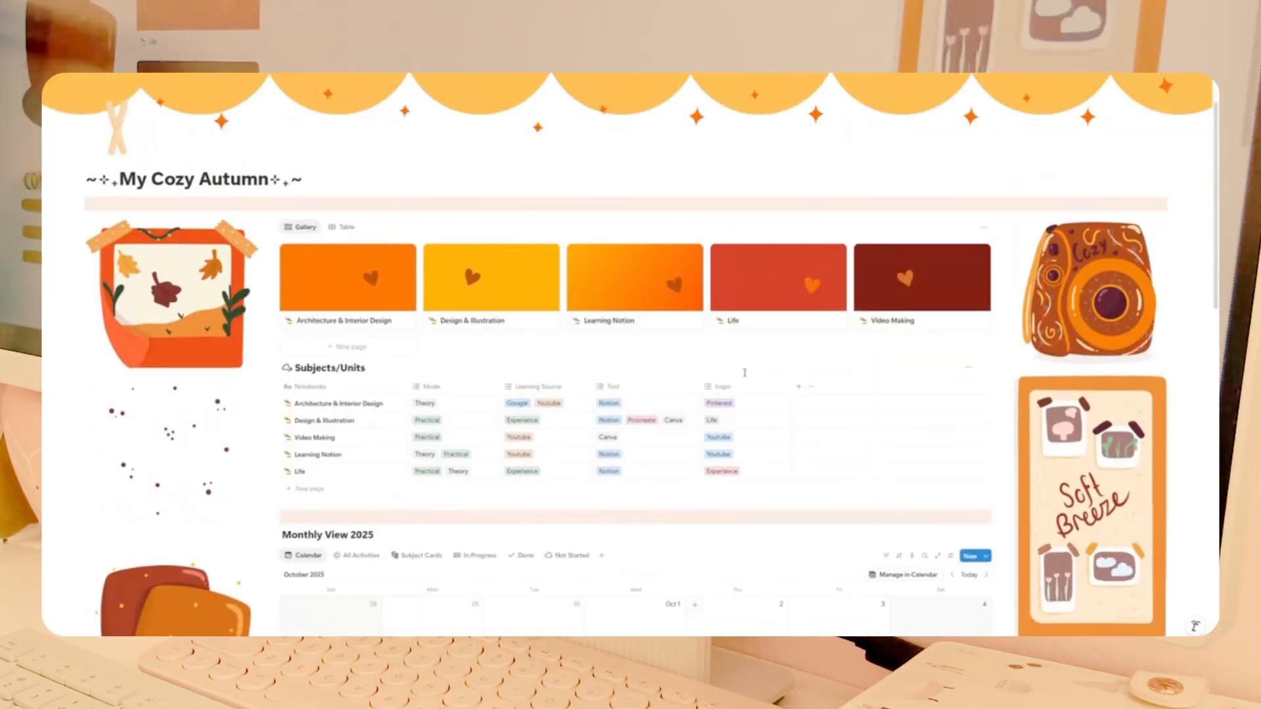
{"action": "scroll", "coordinate": [745, 377], "scroll_direction": "down", "scroll_amount": 2}
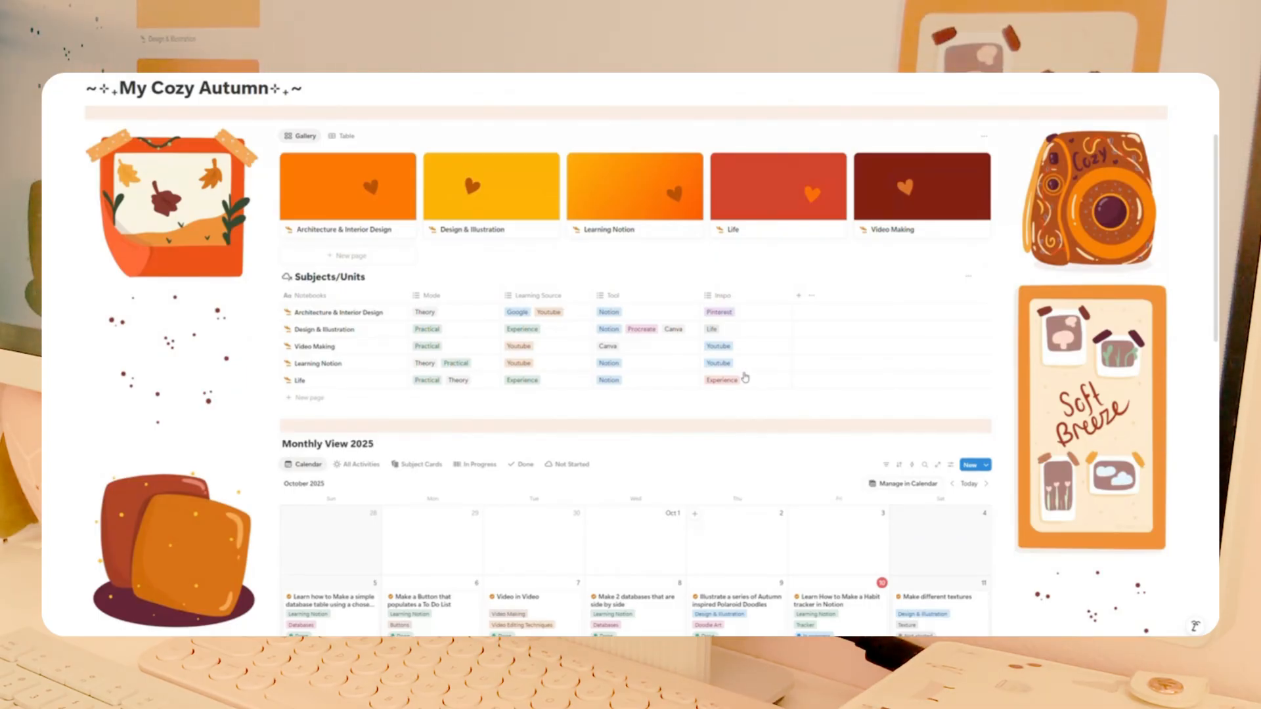
{"action": "scroll", "coordinate": [745, 377], "scroll_direction": "down", "scroll_amount": 10}
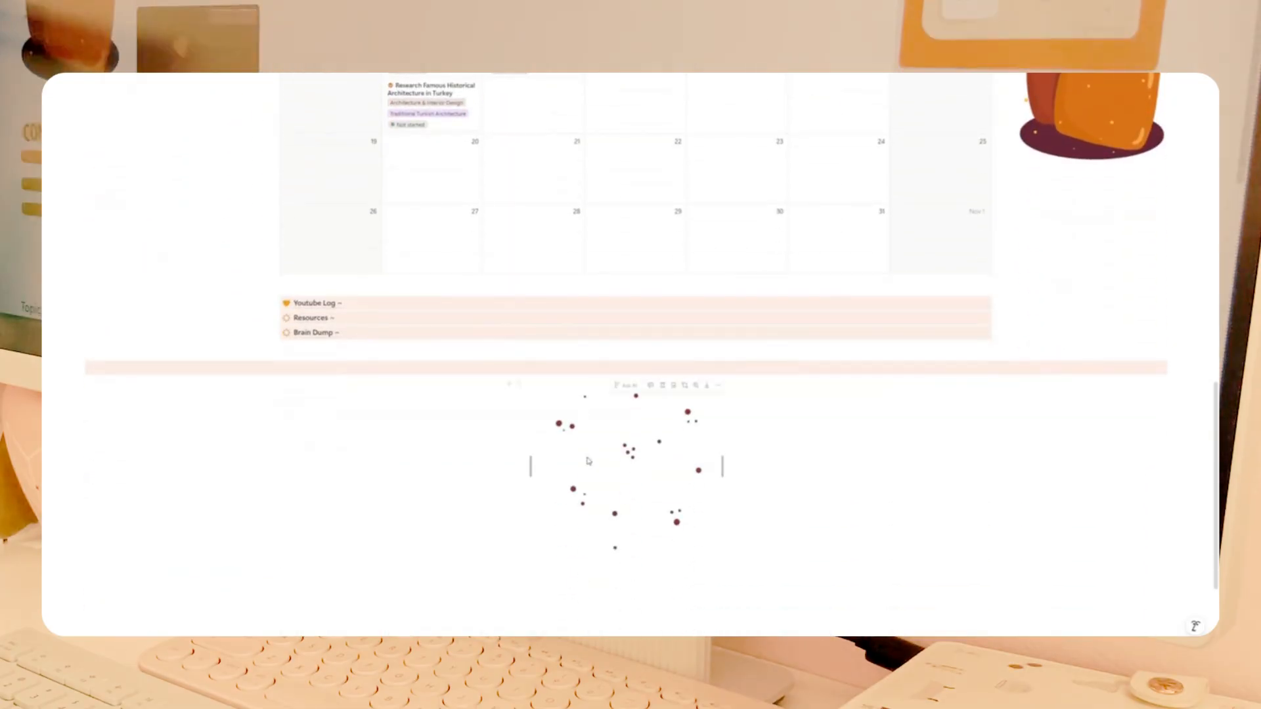
{"action": "left_click", "coordinate": [519, 386]}
{"action": "left_click", "coordinate": [430, 403]}
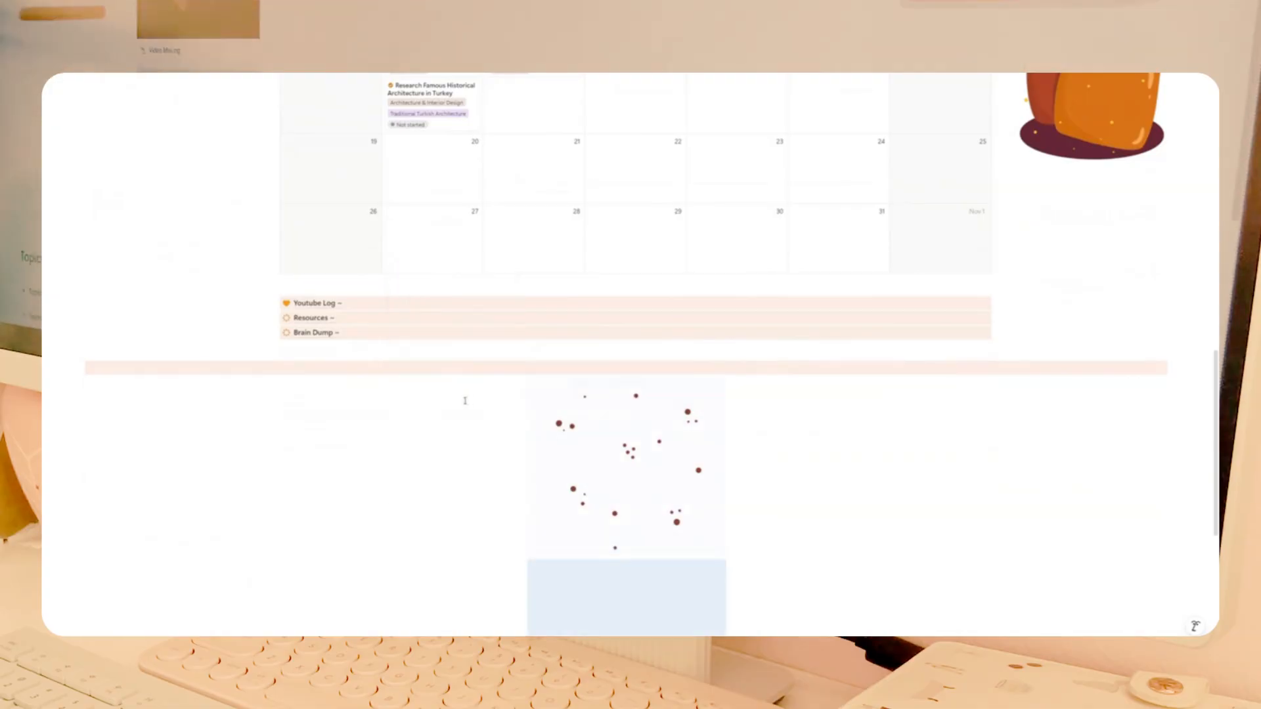
{"action": "left_click_drag", "start_coordinate": [423, 533], "coordinate": [539, 451]}
{"action": "scroll", "coordinate": [643, 469], "scroll_direction": "down", "scroll_amount": 3}
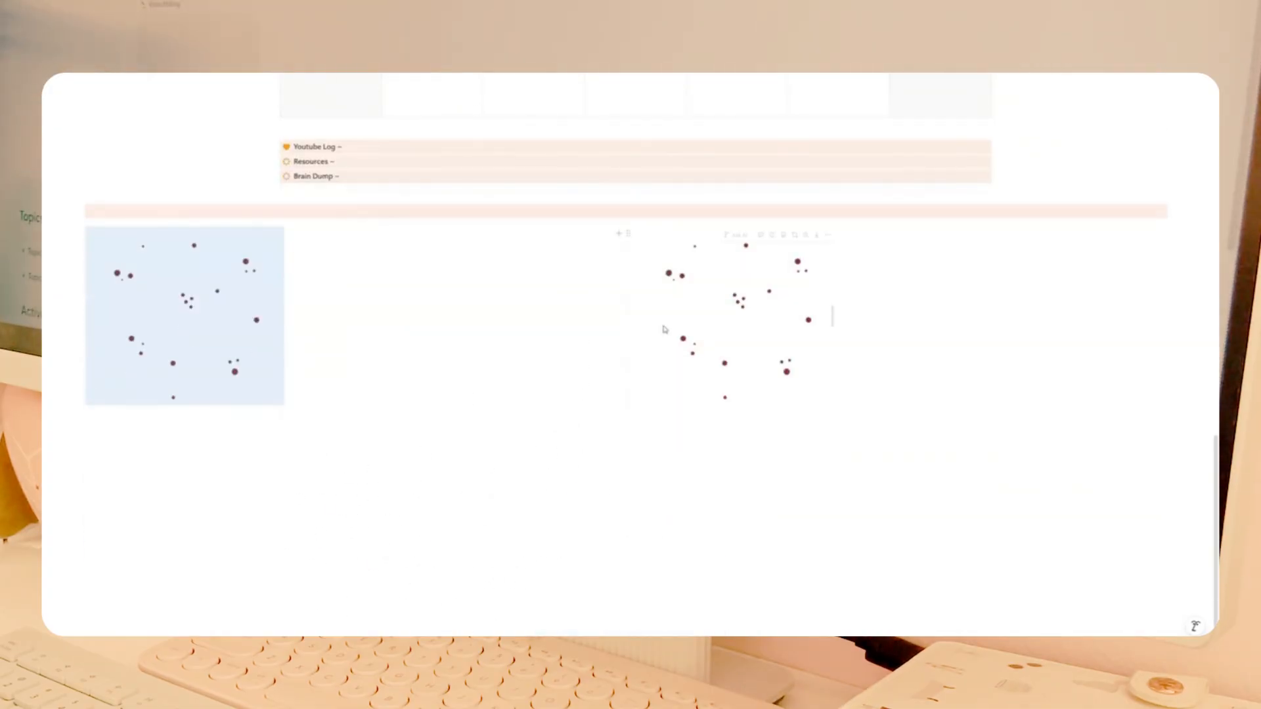
Enlarge both dots images in the bottom row slightly to matching widths.
{"action": "left_click_drag", "start_coordinate": [282, 314], "coordinate": [300, 330]}
{"action": "left_click", "coordinate": [670, 318]}
{"action": "left_click_drag", "start_coordinate": [831, 319], "coordinate": [856, 319]}
Duplicate the second dots image and place the copy between the two existing ones as a third column.
{"action": "left_click", "coordinate": [628, 233]}
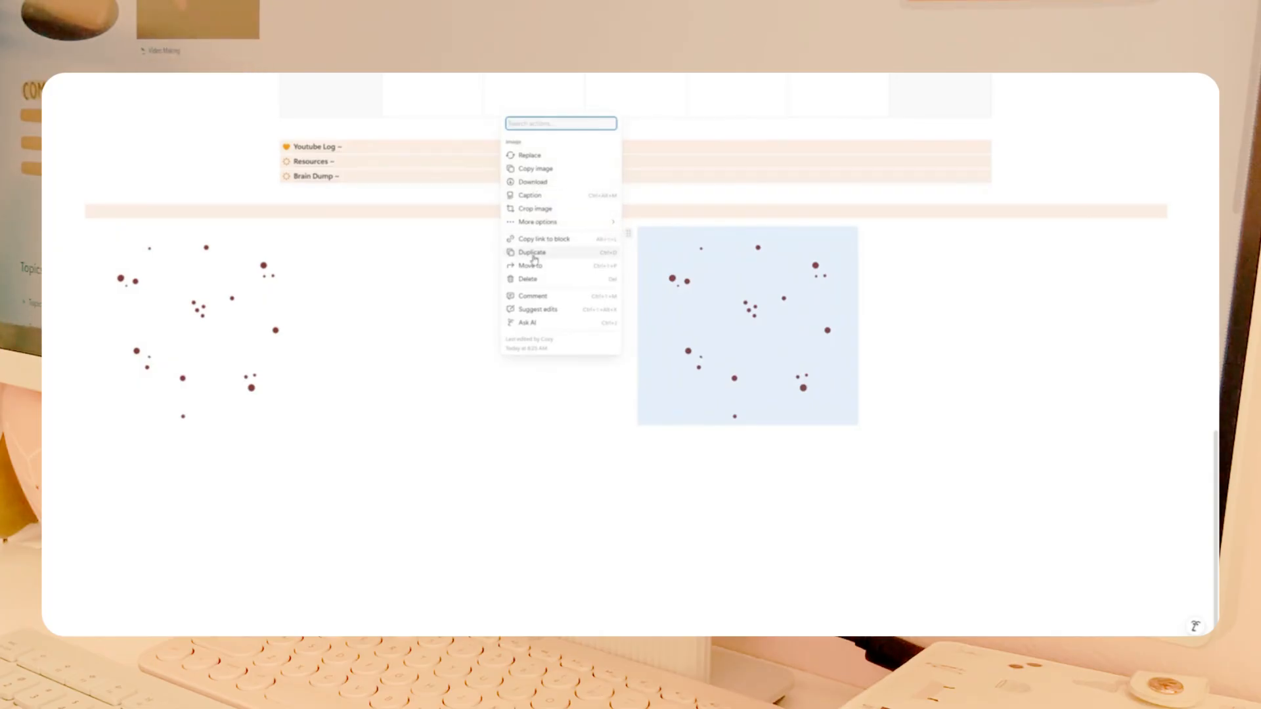
{"action": "left_click", "coordinate": [532, 253]}
{"action": "left_click_drag", "start_coordinate": [623, 437], "coordinate": [587, 336]}
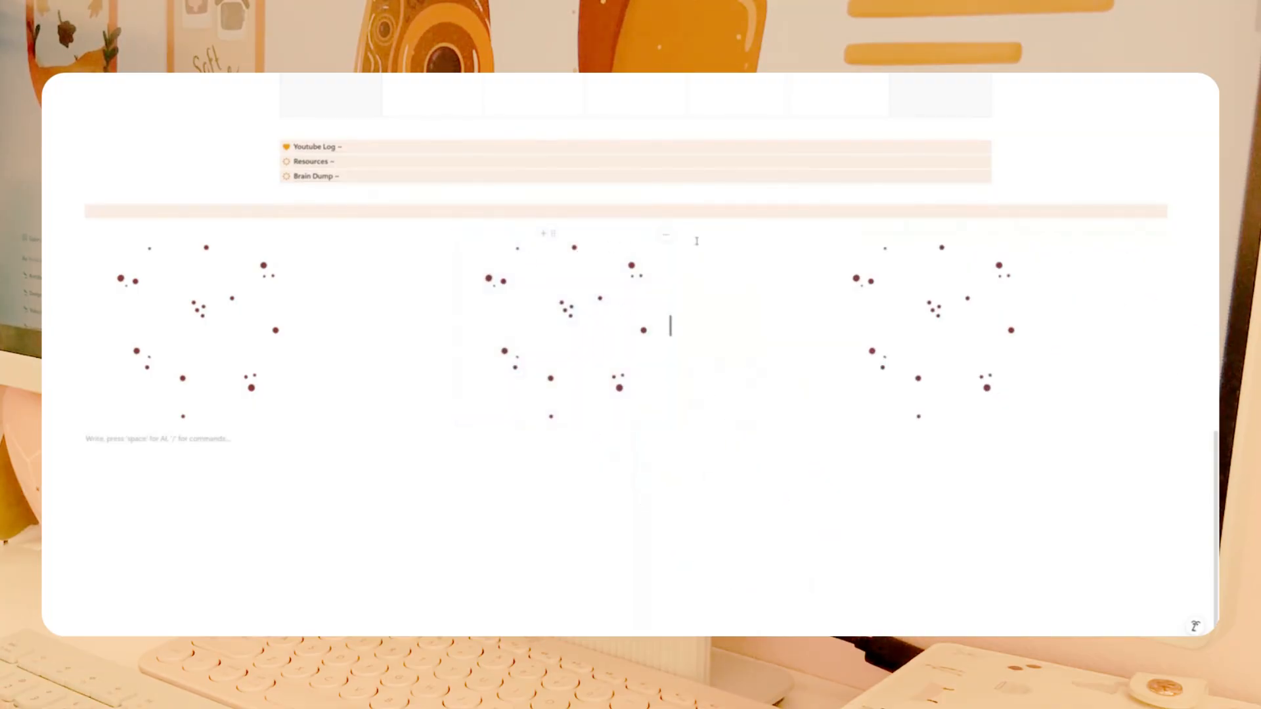
{"action": "left_click", "coordinate": [583, 237]}
{"action": "left_click", "coordinate": [563, 237]}
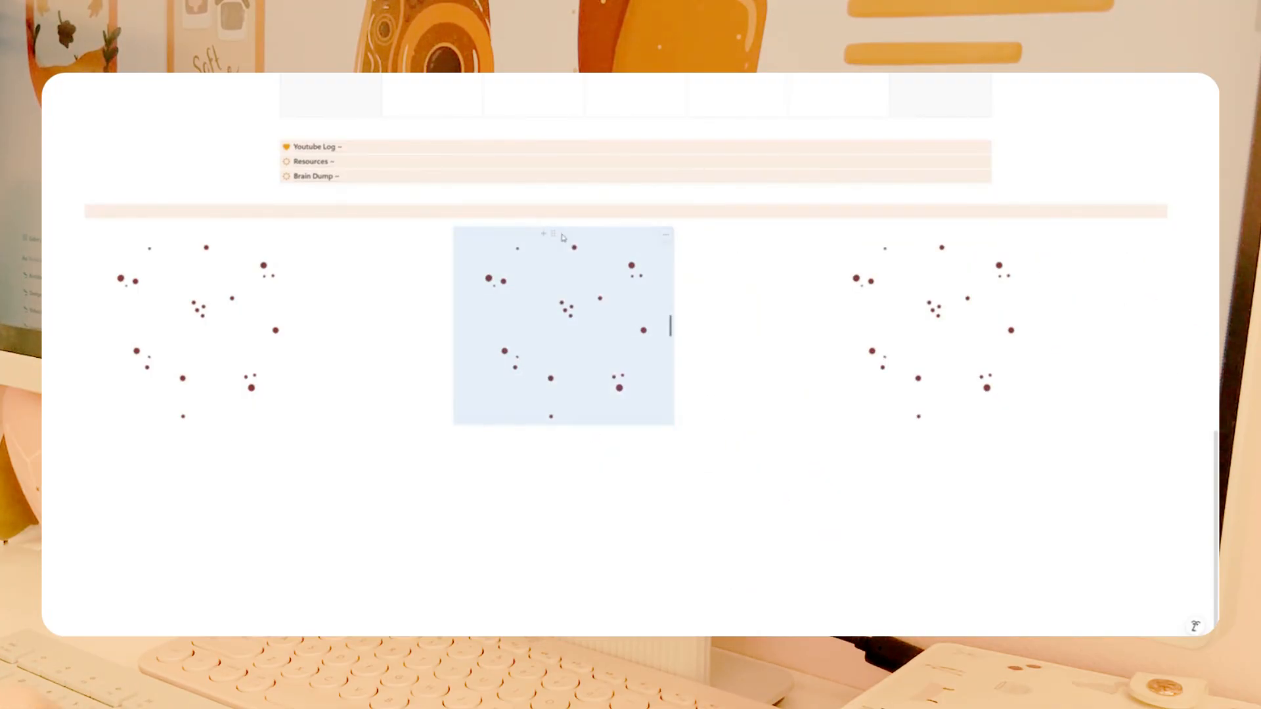
{"action": "left_click", "coordinate": [610, 433]}
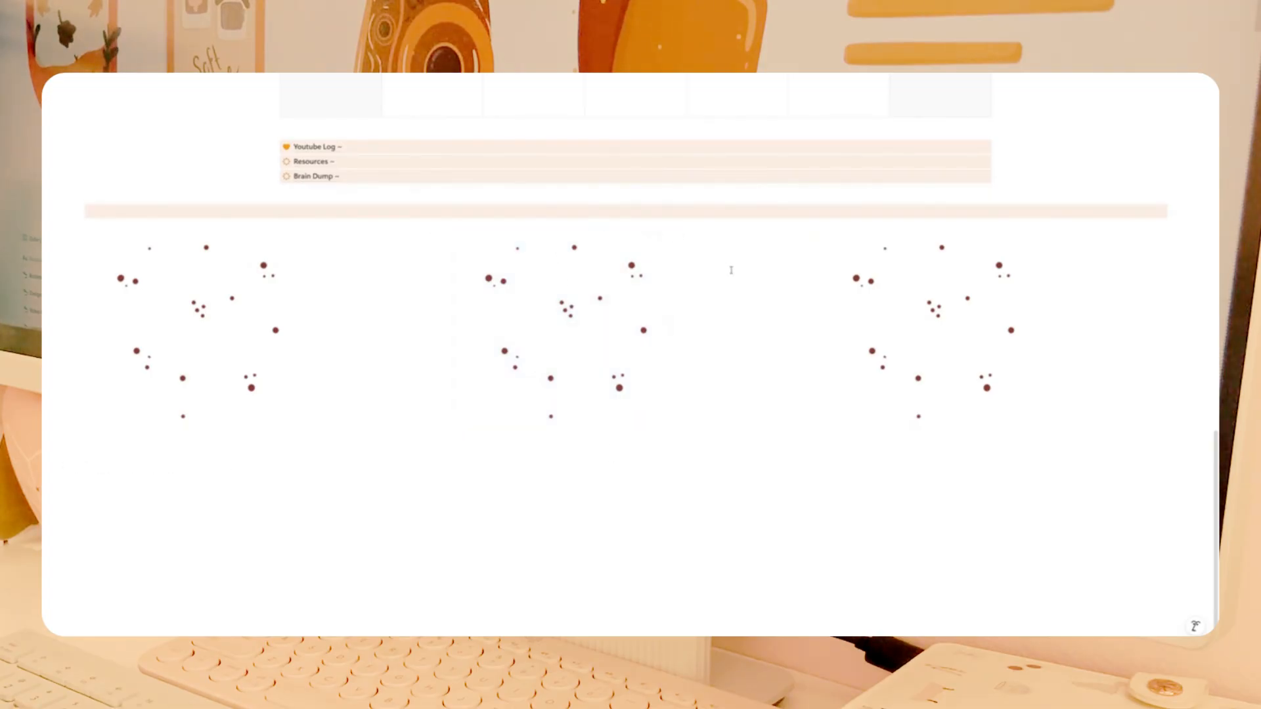
Duplicate the last dots image and place the copy before it as a fourth column in the row.
{"action": "left_click", "coordinate": [809, 232]}
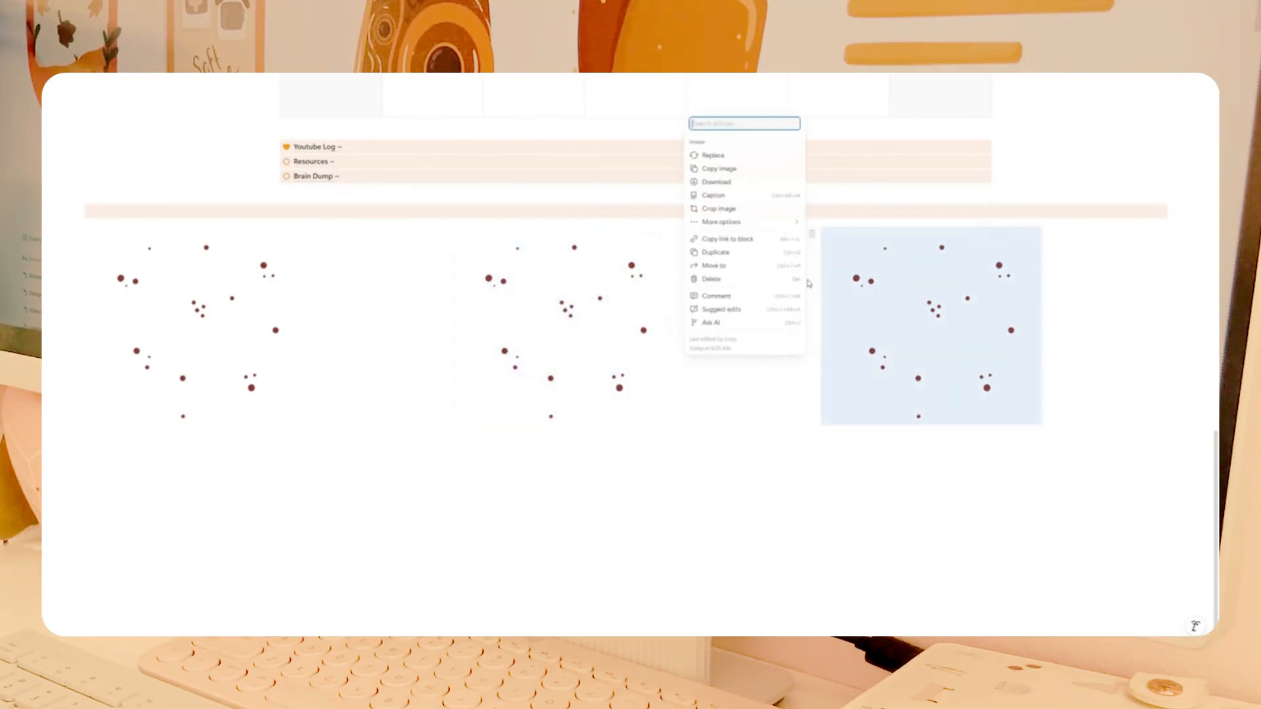
{"action": "left_click", "coordinate": [737, 256]}
{"action": "left_click_drag", "start_coordinate": [812, 436], "coordinate": [756, 314]}
{"action": "left_click", "coordinate": [871, 481]}
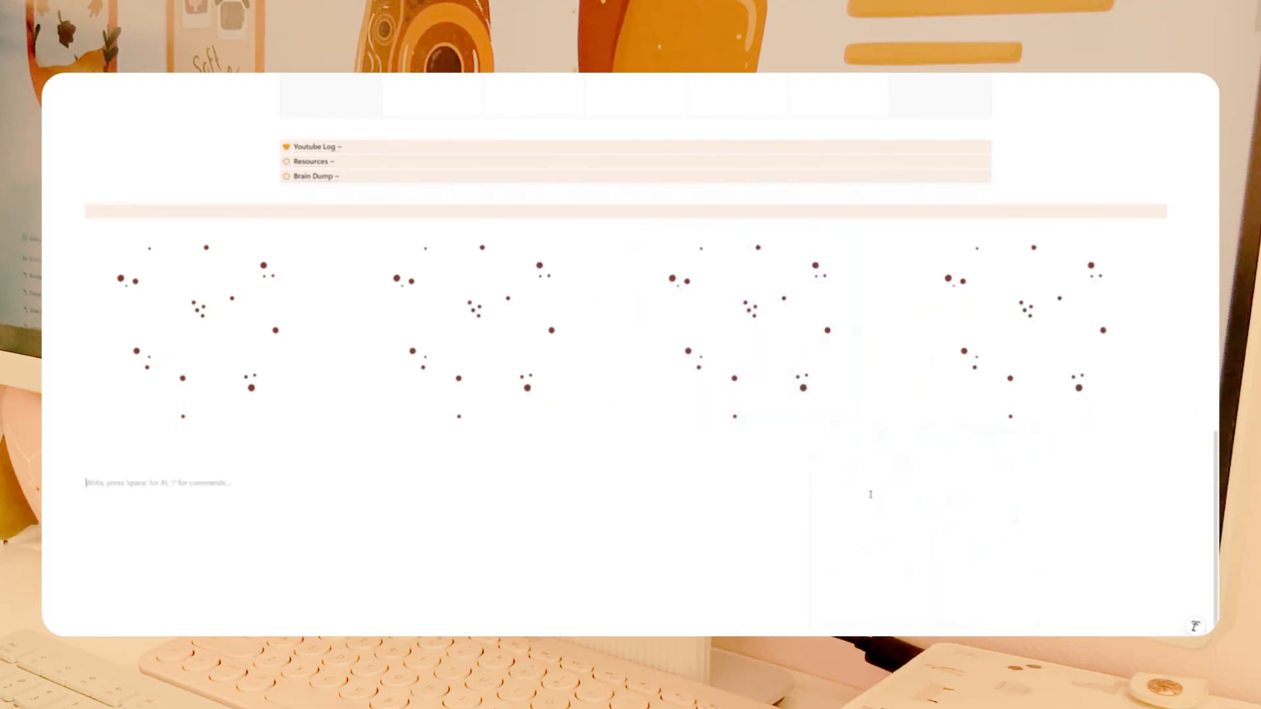
Try adding a fifth dots column by duplicating the second image and placing the copy in the row.
{"action": "scroll", "coordinate": [874, 524], "scroll_direction": "up", "scroll_amount": 2}
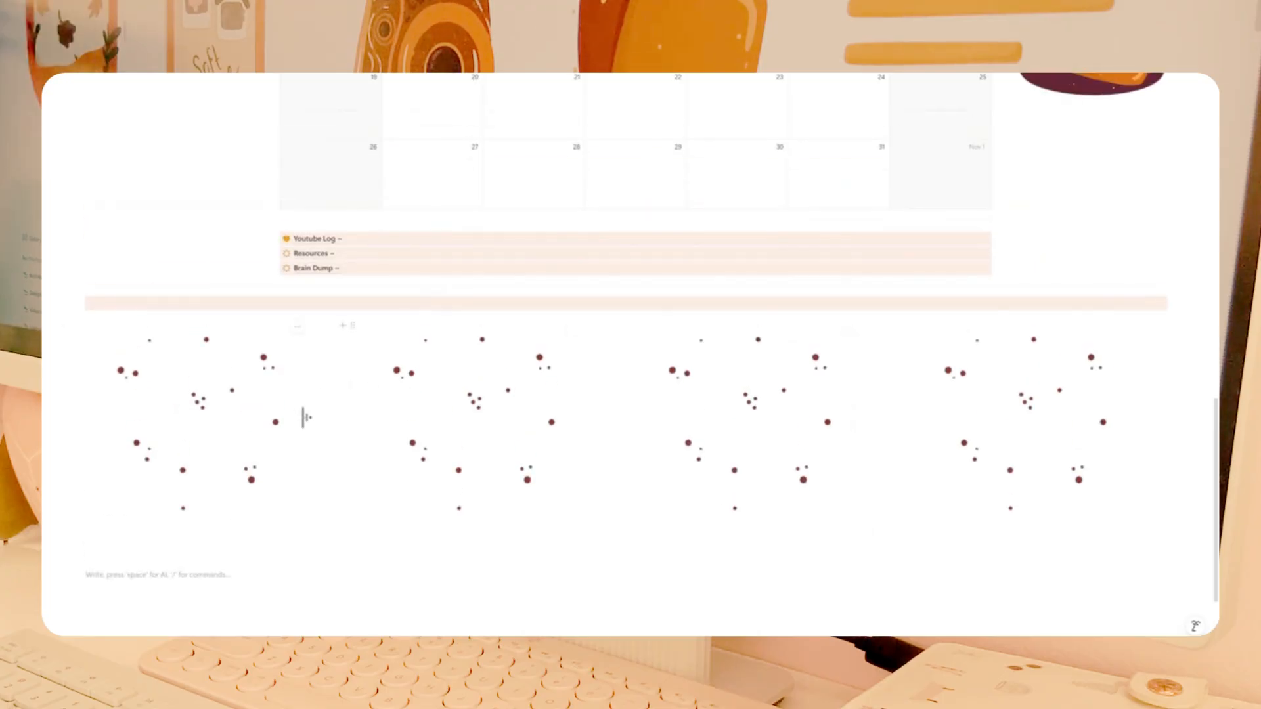
{"action": "scroll", "coordinate": [567, 555], "scroll_direction": "up", "scroll_amount": 3}
{"action": "scroll", "coordinate": [578, 555], "scroll_direction": "down", "scroll_amount": 4}
{"action": "scroll", "coordinate": [586, 555], "scroll_direction": "up", "scroll_amount": 4}
{"action": "scroll", "coordinate": [585, 555], "scroll_direction": "down", "scroll_amount": 4}
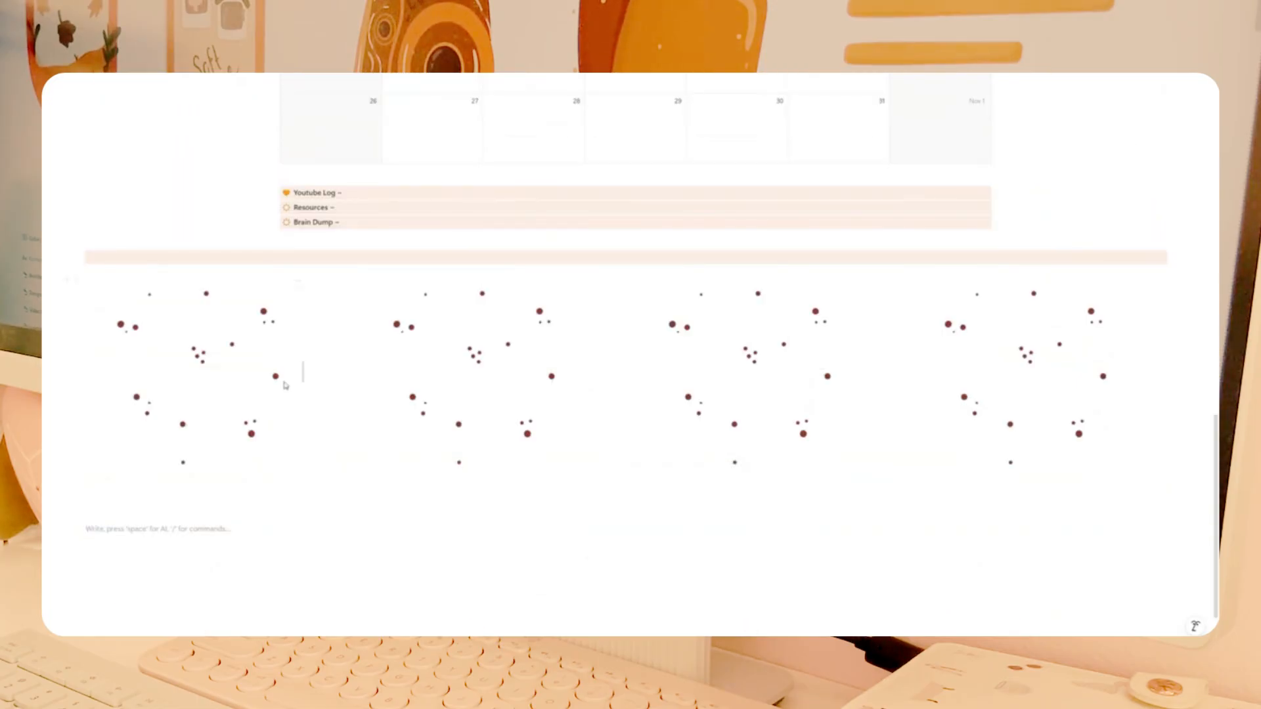
{"action": "left_click", "coordinate": [352, 280]}
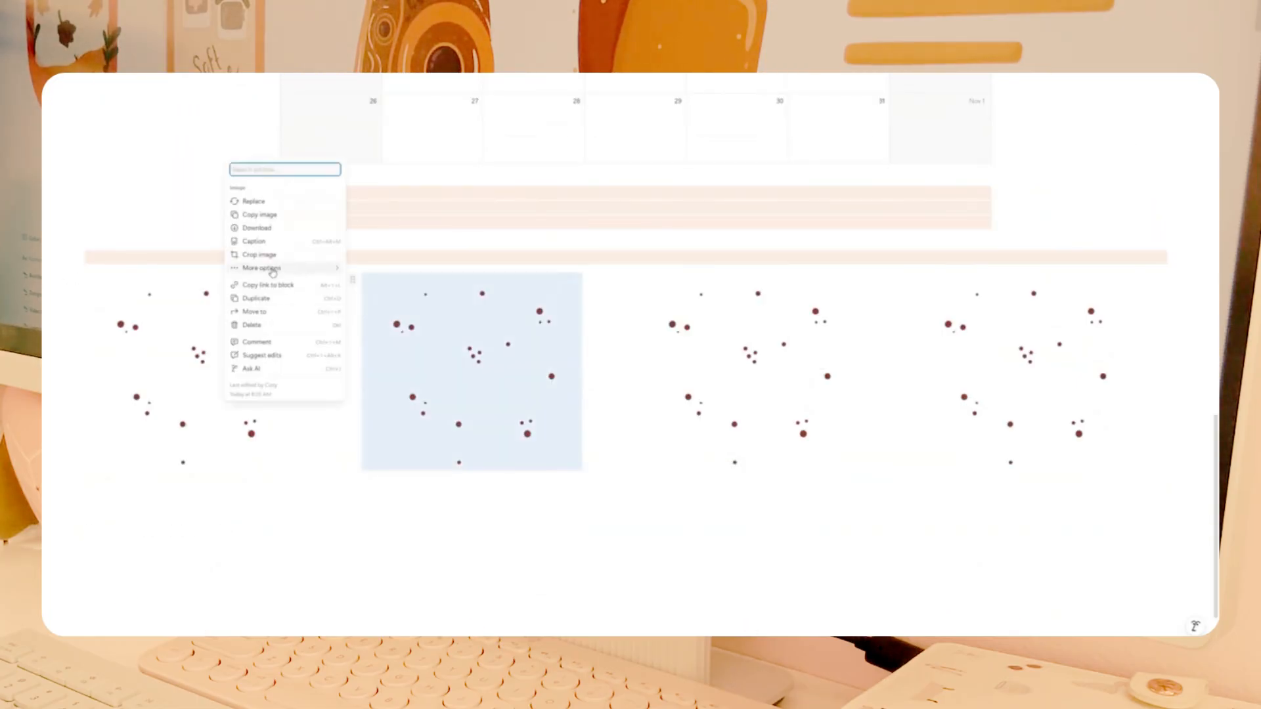
{"action": "left_click", "coordinate": [256, 298]}
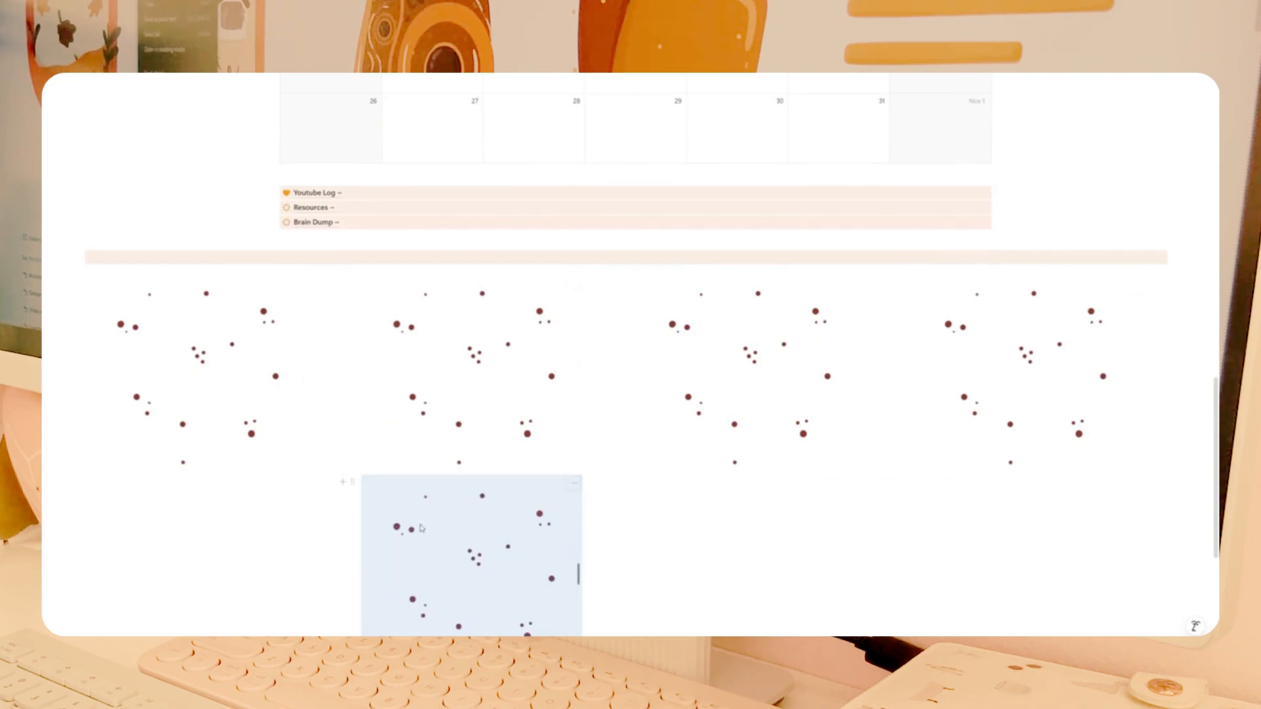
{"action": "left_click_drag", "start_coordinate": [353, 481], "coordinate": [565, 355]}
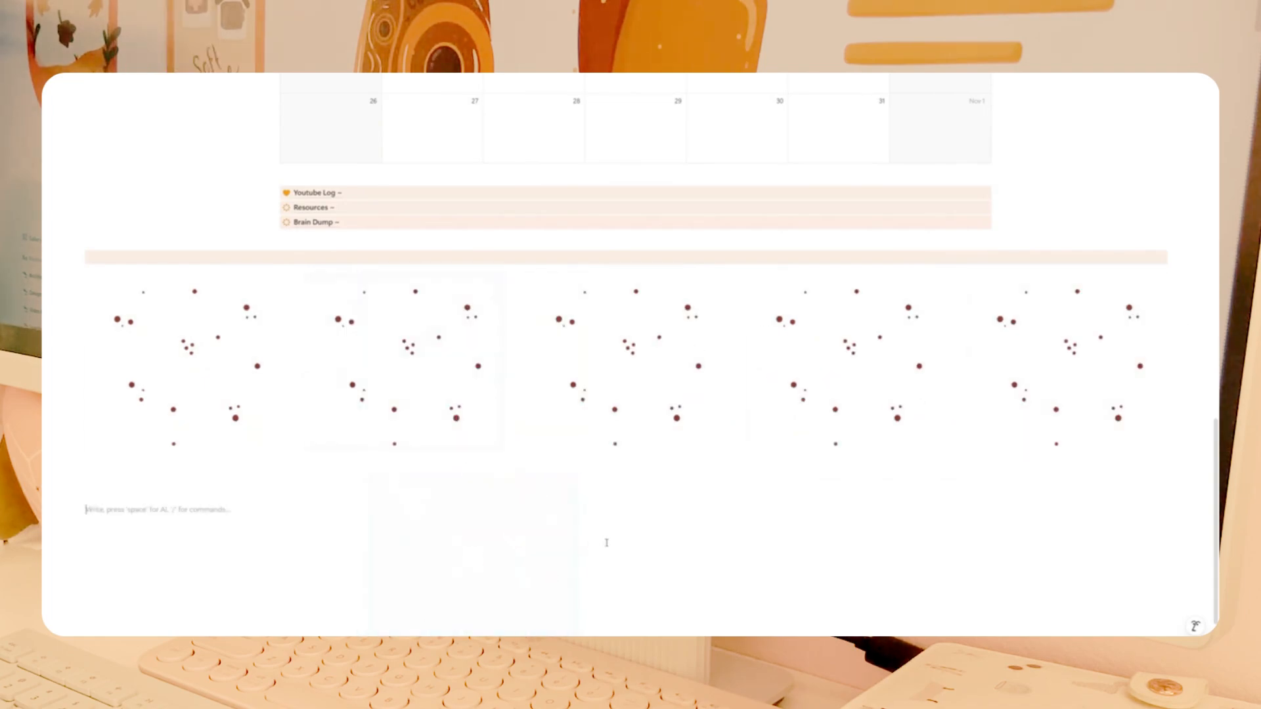
Delete the second dots image from the five-column row.
{"action": "scroll", "coordinate": [672, 540], "scroll_direction": "up", "scroll_amount": 2}
{"action": "scroll", "coordinate": [670, 543], "scroll_direction": "down", "scroll_amount": 2}
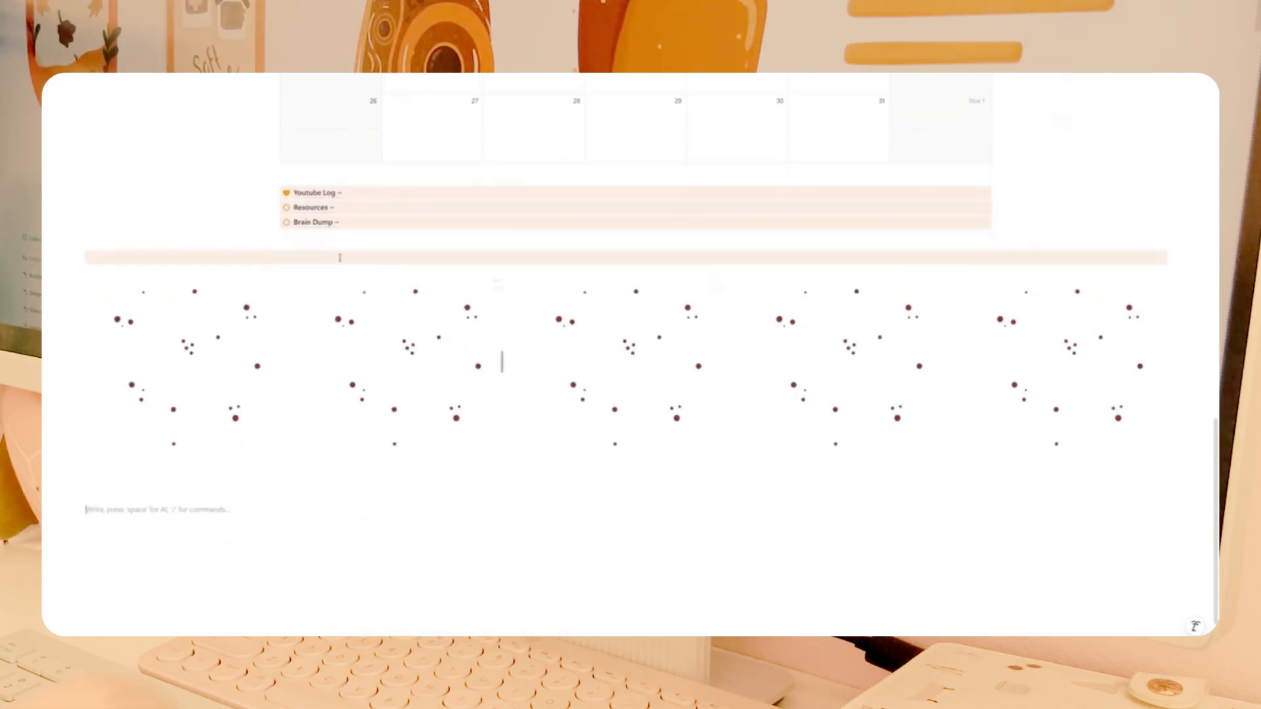
{"action": "left_click", "coordinate": [297, 279]}
{"action": "key", "text": "Delete"}
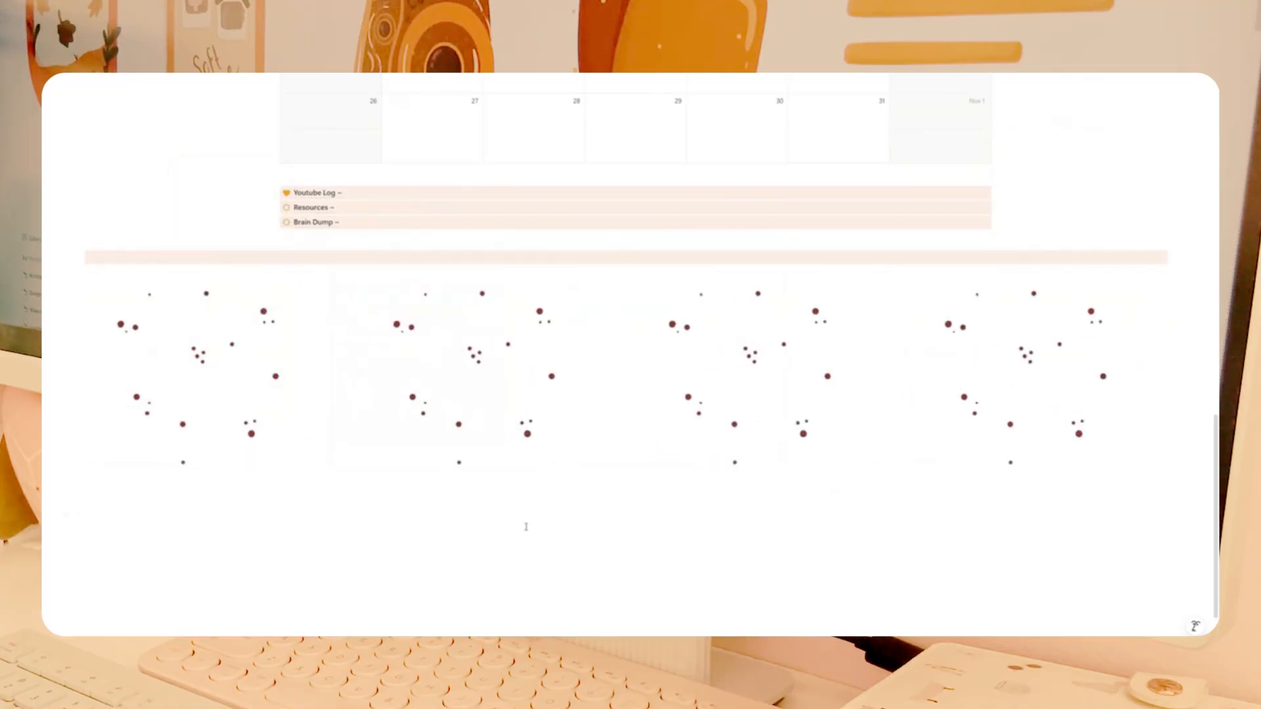
Look over the decorated planner page and open the Resources page.
{"action": "scroll", "coordinate": [577, 510], "scroll_direction": "up", "scroll_amount": 5}
{"action": "scroll", "coordinate": [613, 452], "scroll_direction": "up", "scroll_amount": 3}
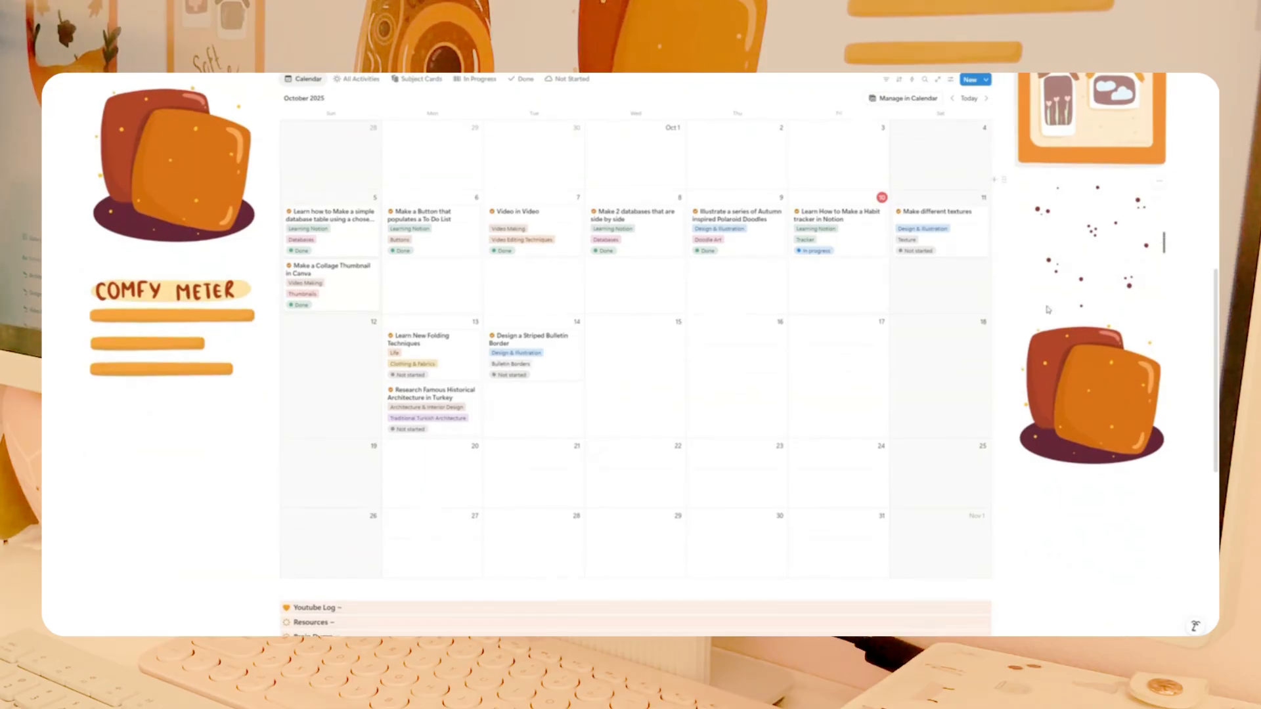
{"action": "scroll", "coordinate": [1055, 324], "scroll_direction": "up", "scroll_amount": 5}
{"action": "scroll", "coordinate": [1055, 366], "scroll_direction": "up", "scroll_amount": 3}
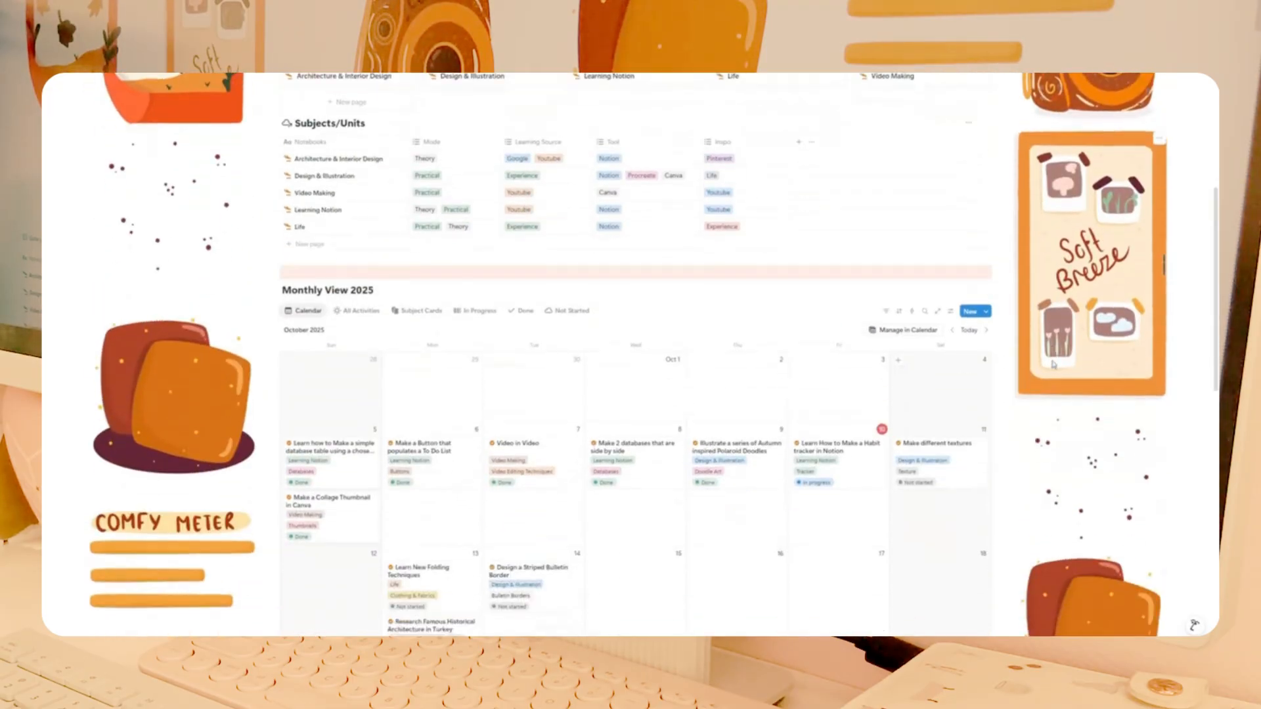
{"action": "scroll", "coordinate": [1012, 348], "scroll_direction": "down", "scroll_amount": 5}
{"action": "scroll", "coordinate": [1008, 343], "scroll_direction": "up", "scroll_amount": 3}
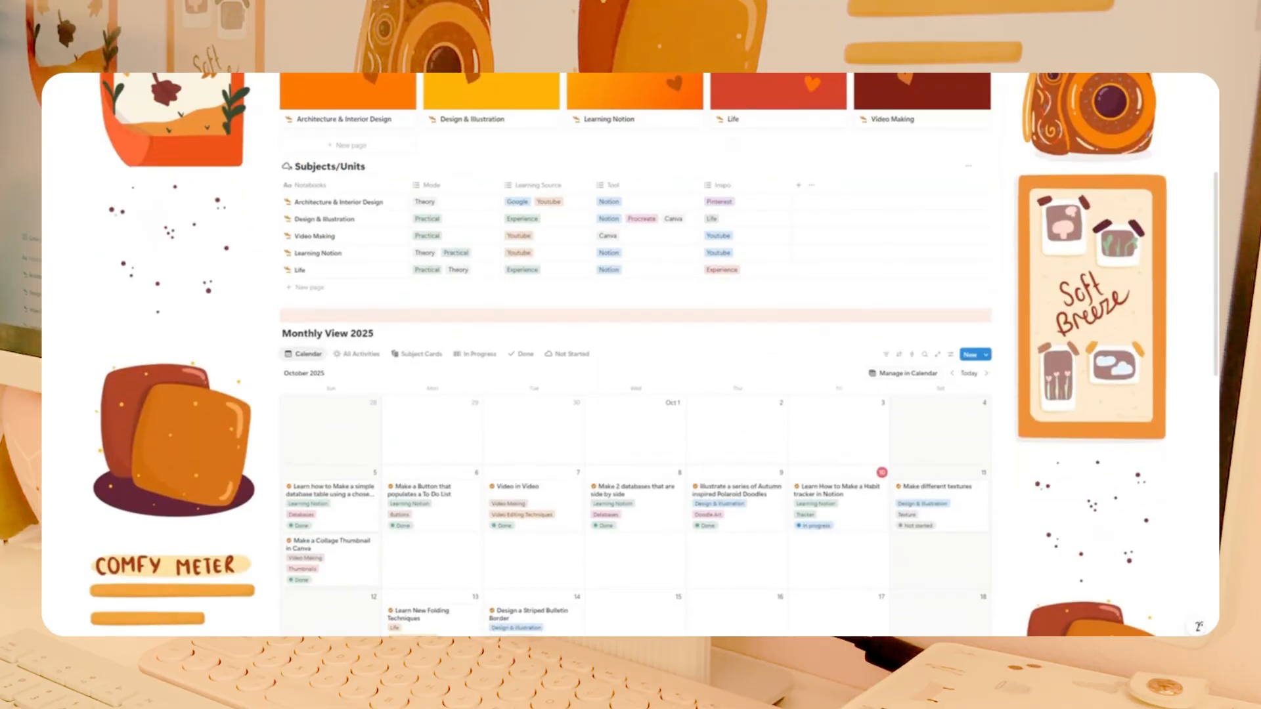
{"action": "scroll", "coordinate": [695, 300], "scroll_direction": "down", "scroll_amount": 7}
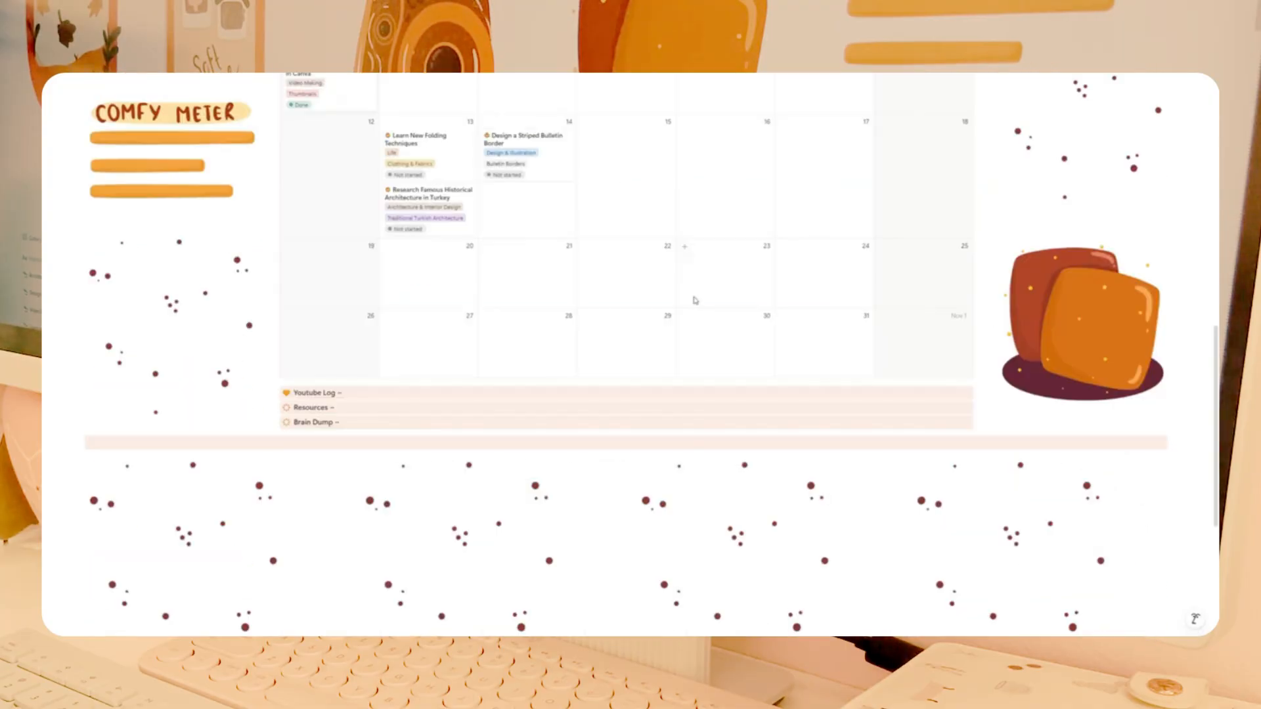
{"action": "left_click", "coordinate": [322, 410]}
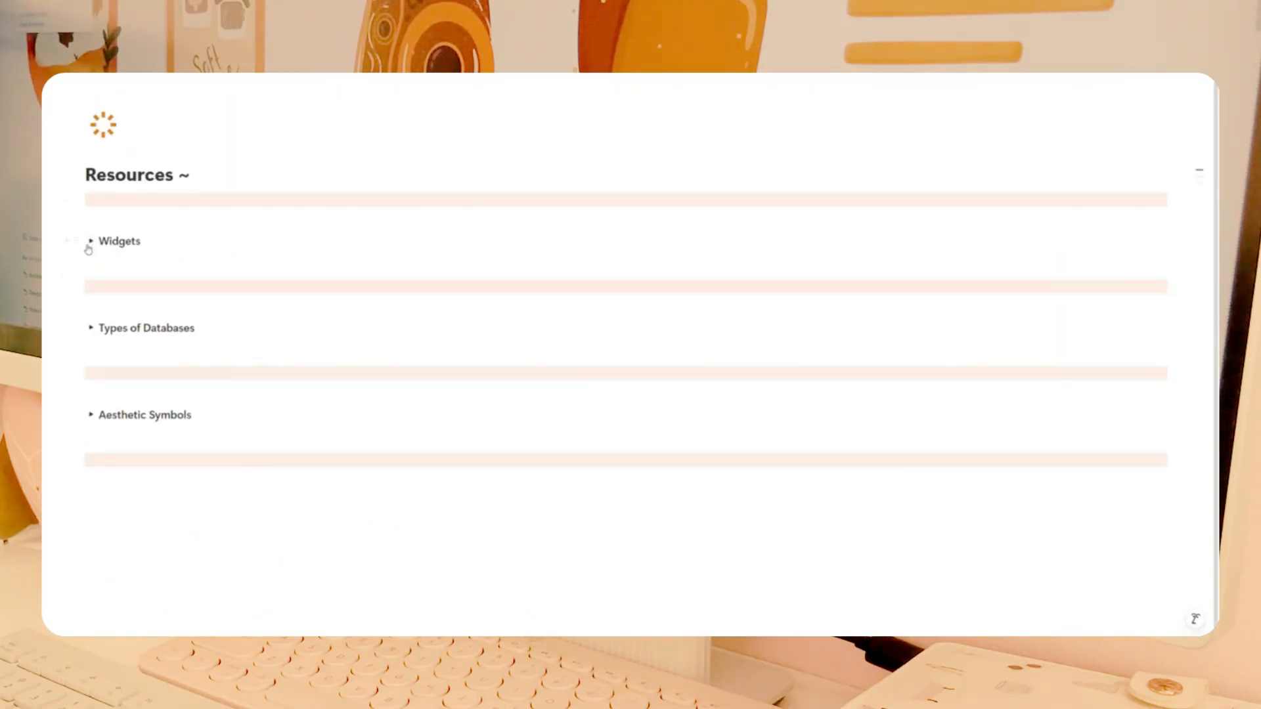
Look through the Widgets, Aesthetic Symbols and Types of Databases toggles on the Resources page, leaving Types of Databases expanded.
{"action": "left_click", "coordinate": [90, 241]}
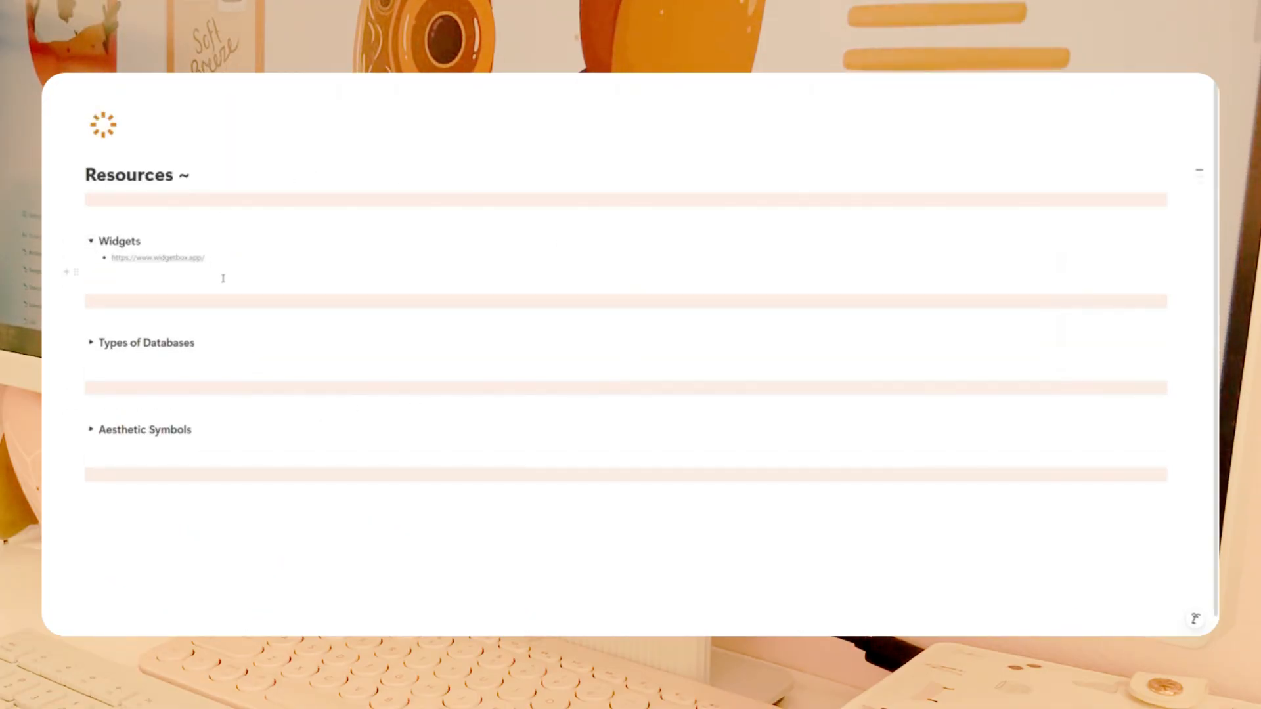
{"action": "left_click", "coordinate": [91, 242]}
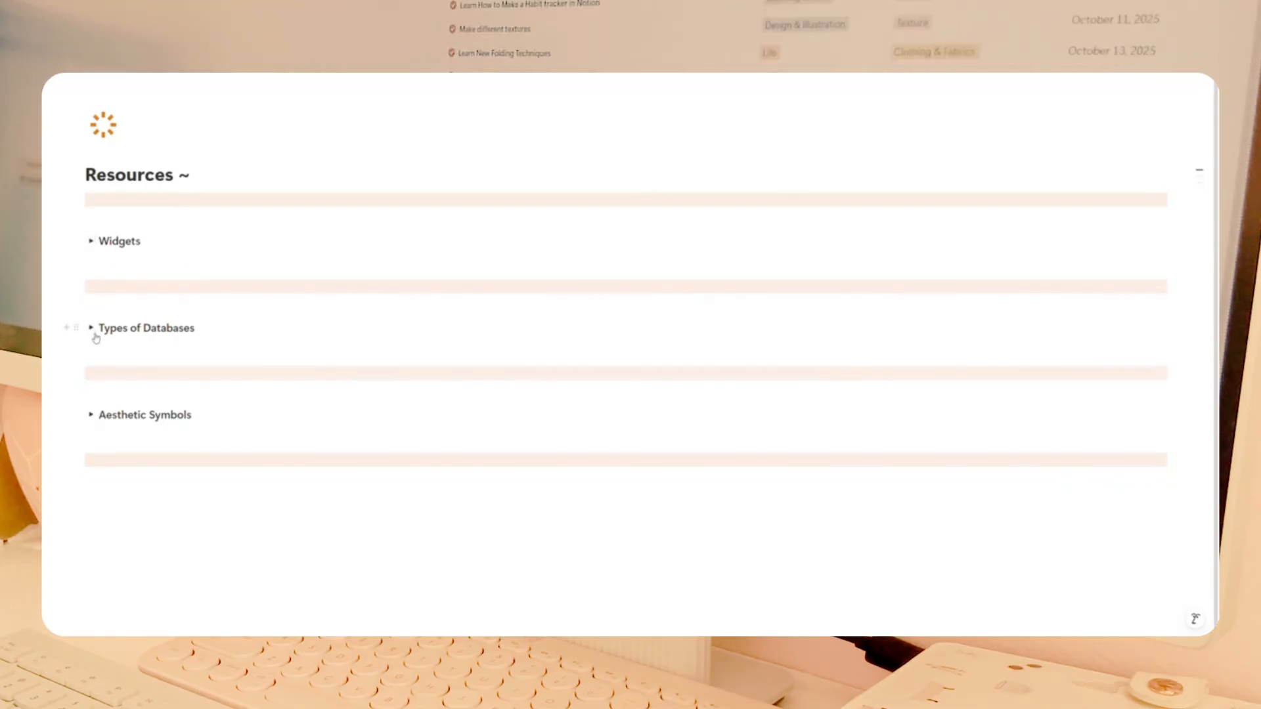
{"action": "left_click", "coordinate": [91, 416]}
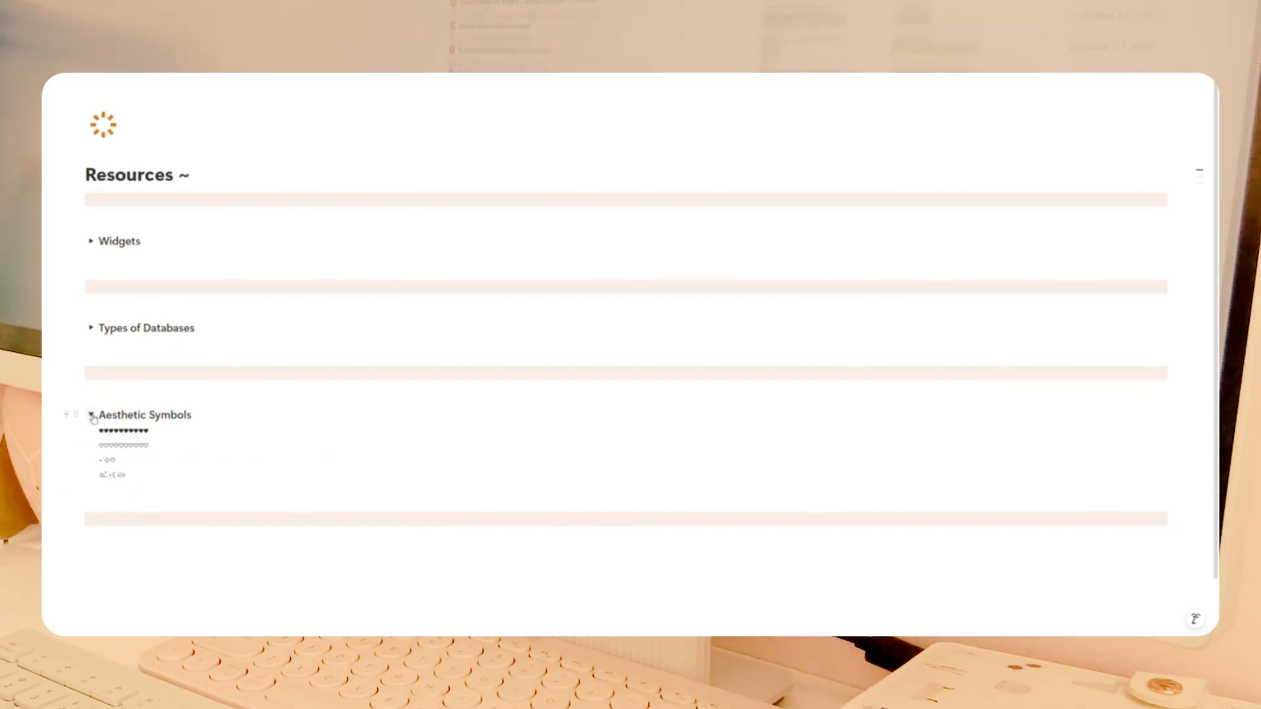
{"action": "left_click", "coordinate": [92, 416]}
{"action": "left_click", "coordinate": [91, 327]}
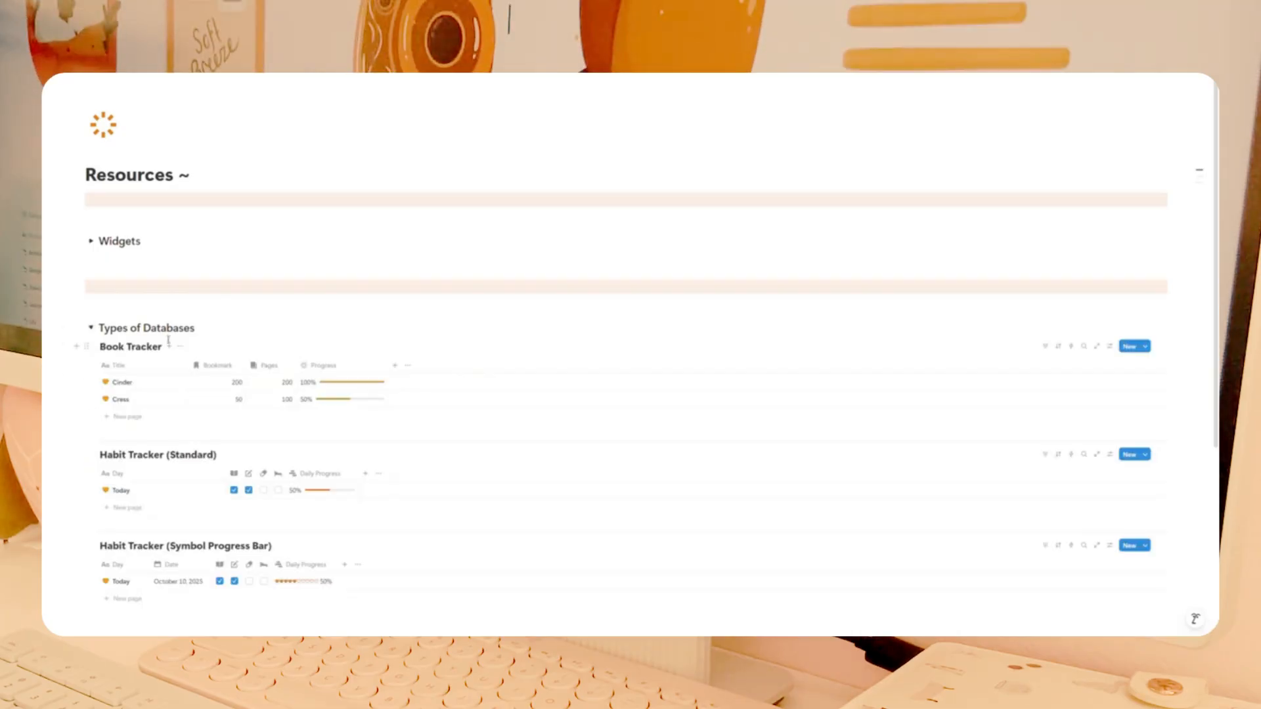
{"action": "scroll", "coordinate": [523, 377], "scroll_direction": "down", "scroll_amount": 3}
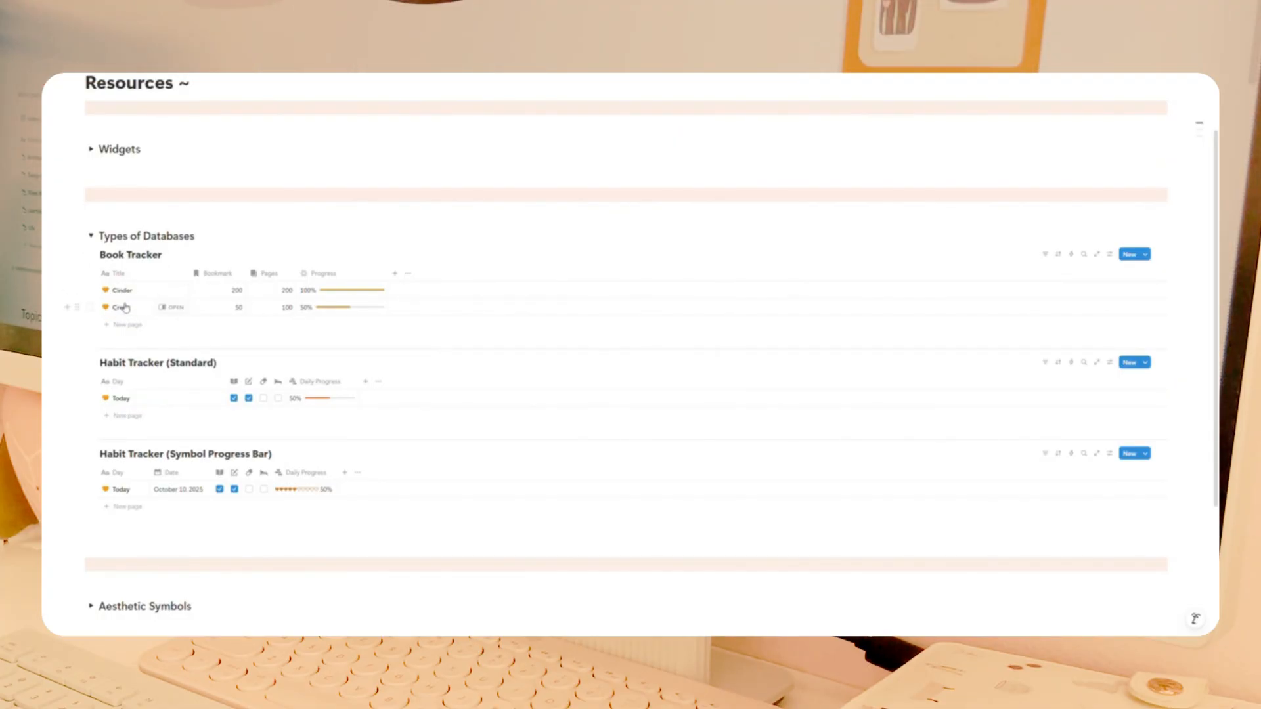
Inspect the Cinder entry in the Book Tracker and view the formula behind its Progress property.
{"action": "left_click", "coordinate": [171, 290]}
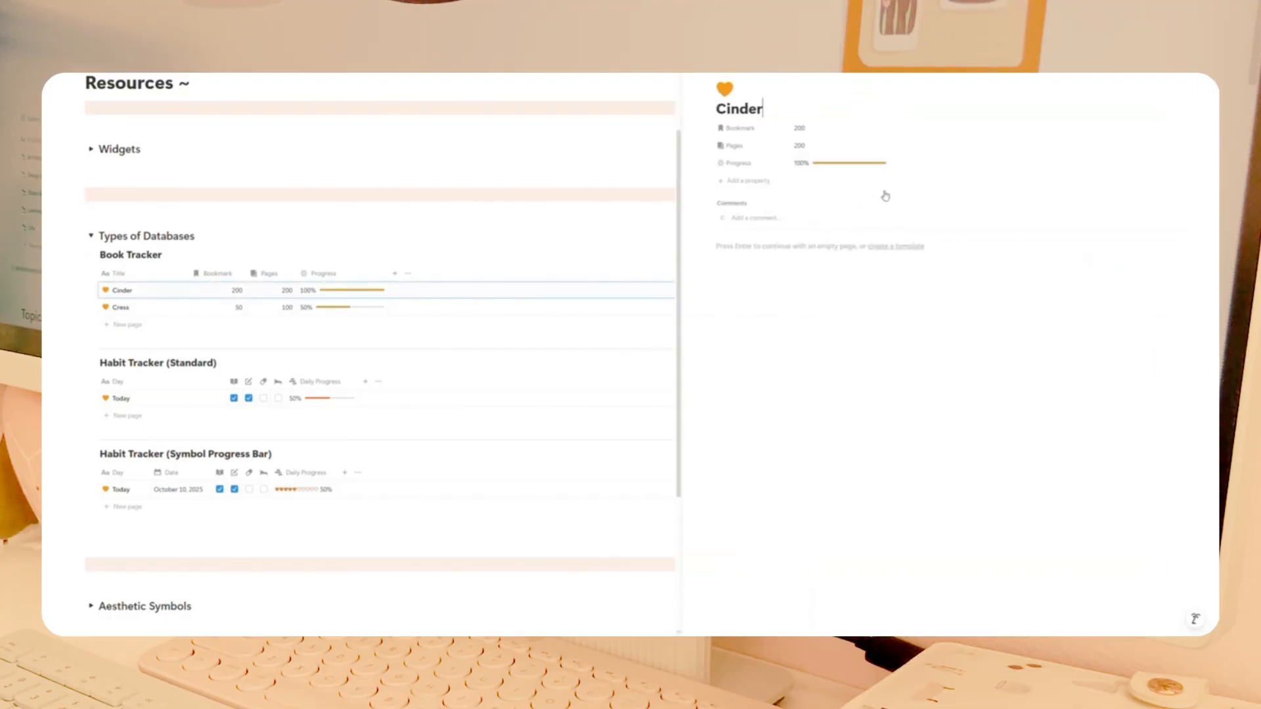
{"action": "left_click", "coordinate": [693, 54]}
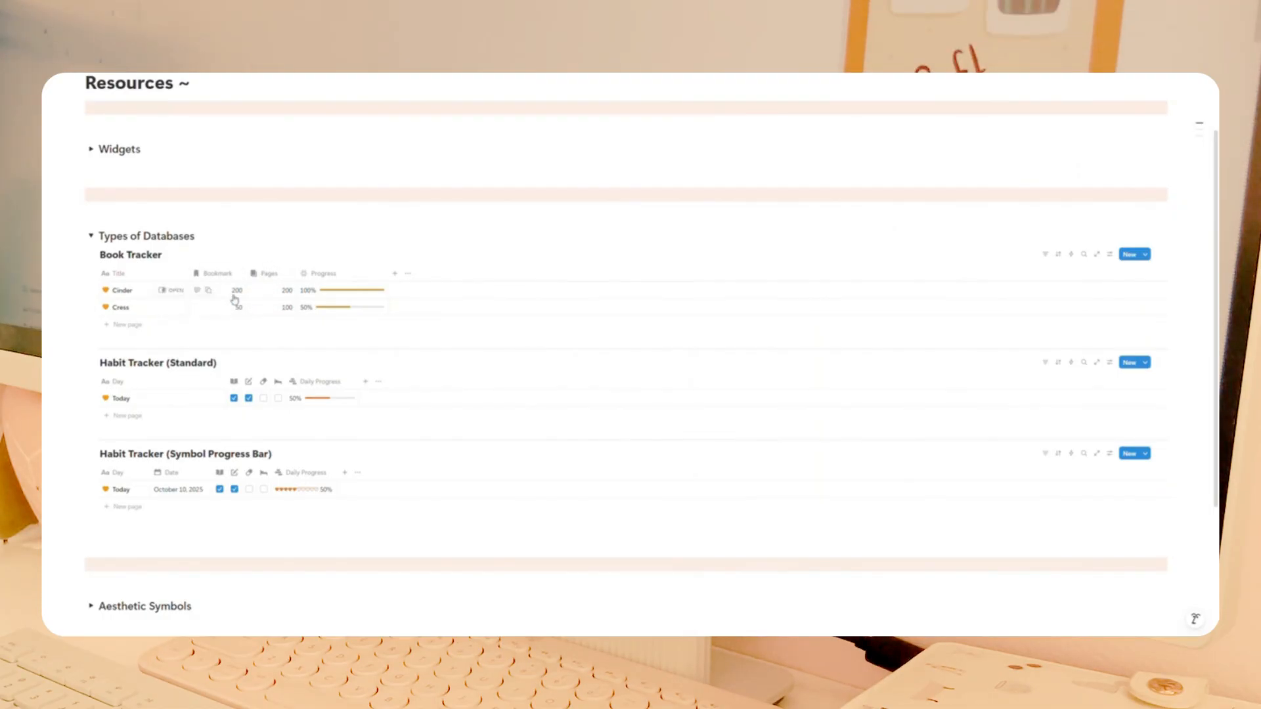
{"action": "left_click", "coordinate": [328, 287]}
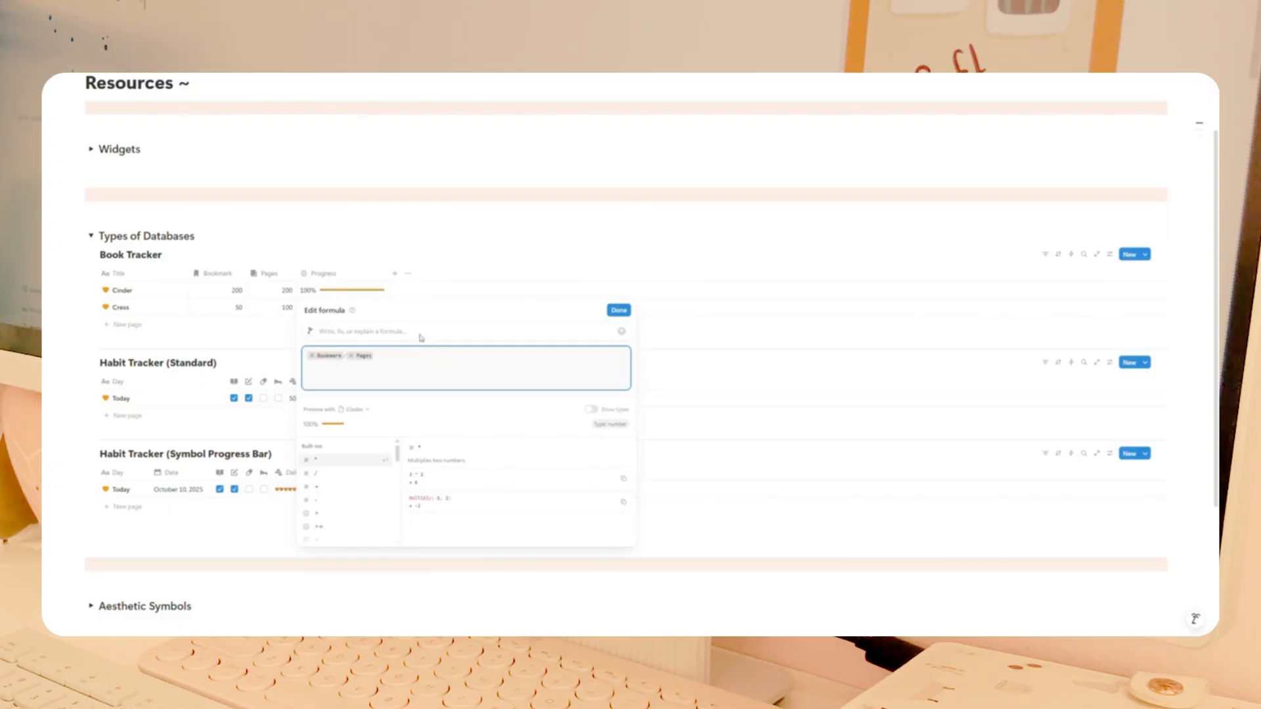
{"action": "left_click", "coordinate": [420, 264]}
{"action": "left_click", "coordinate": [335, 290]}
{"action": "left_click", "coordinate": [395, 262]}
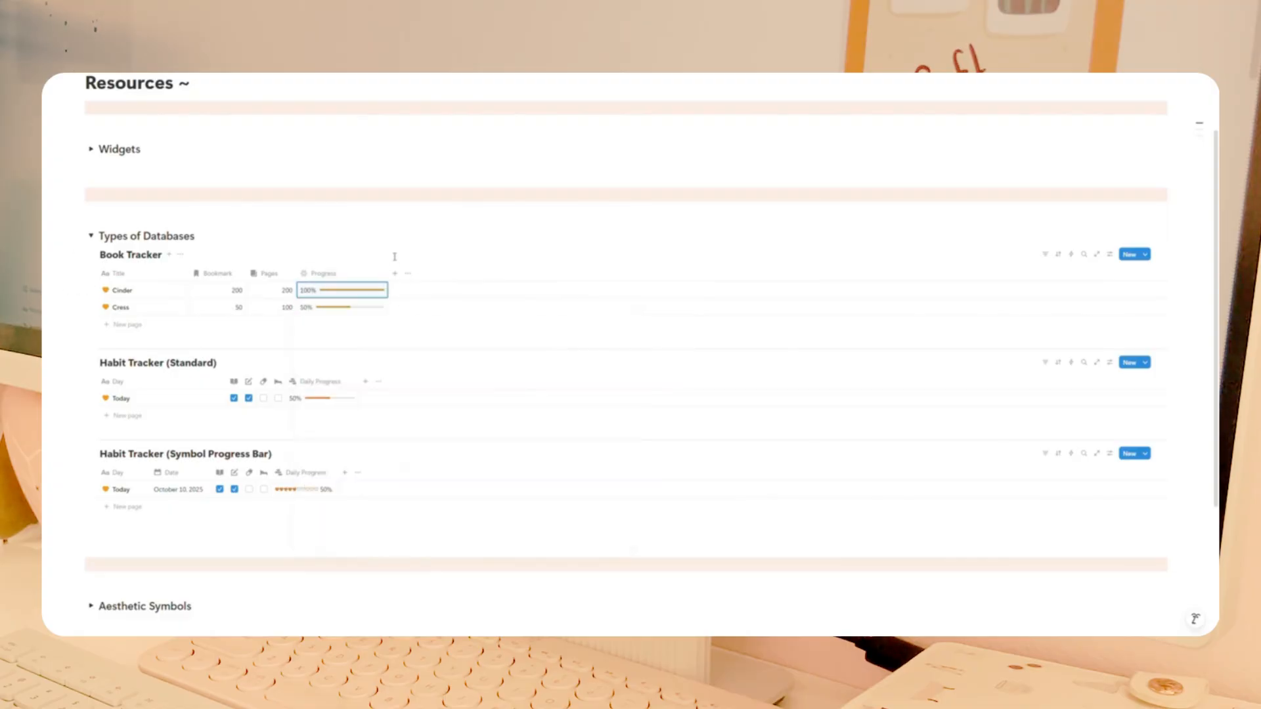
Check the color choices for the Book Tracker's Progress property and show its value as a ring.
{"action": "left_click", "coordinate": [334, 274]}
{"action": "mouse_move", "coordinate": [342, 309]}
{"action": "left_click", "coordinate": [495, 407]}
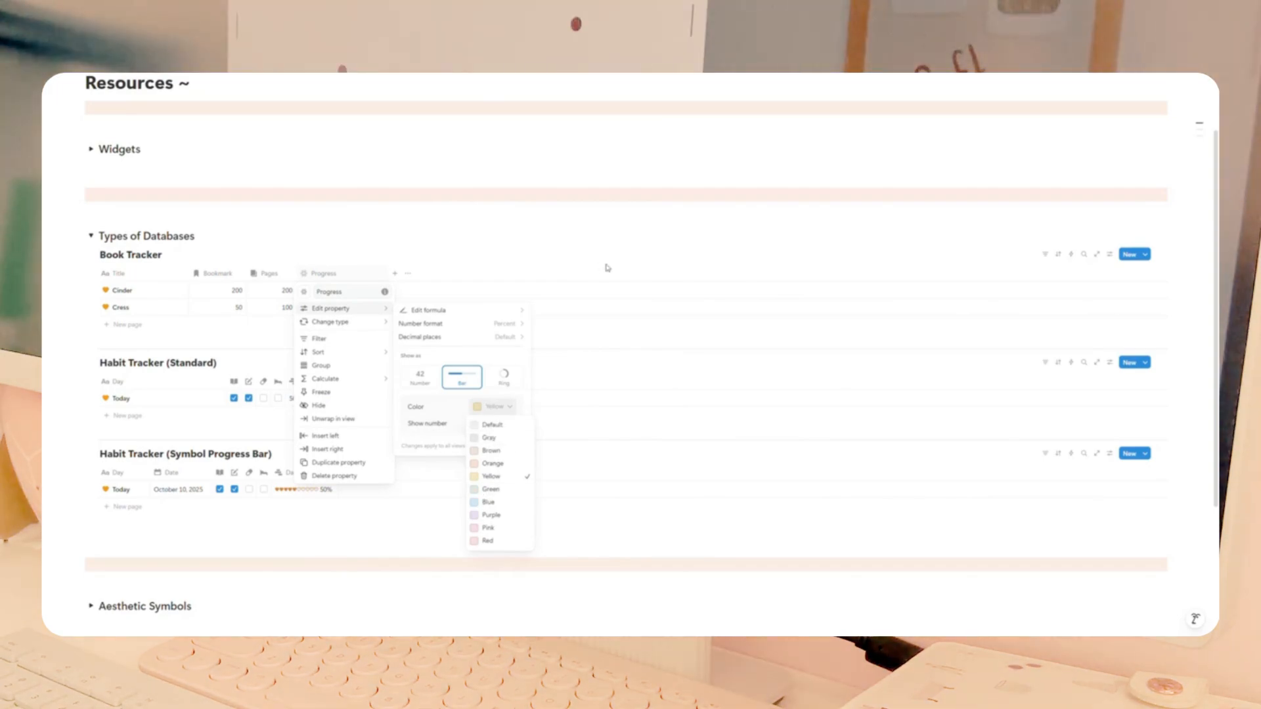
{"action": "left_click", "coordinate": [505, 383]}
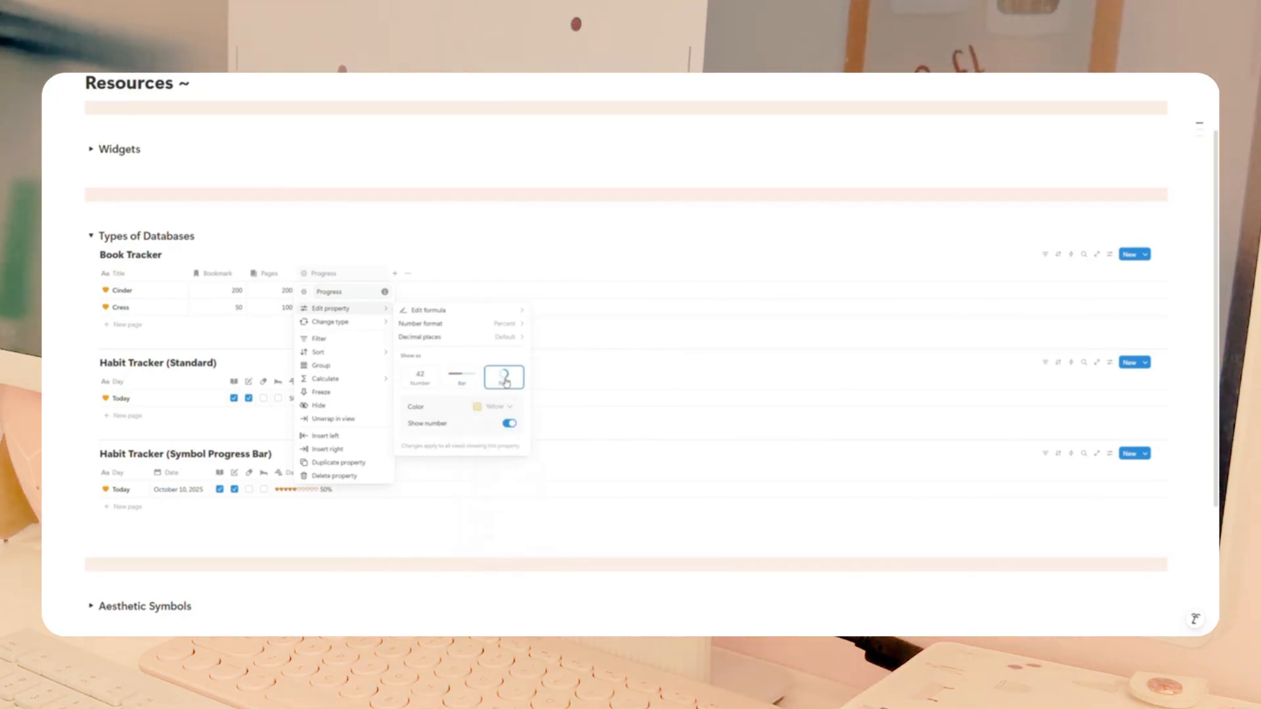
{"action": "left_click", "coordinate": [597, 332]}
{"action": "left_click", "coordinate": [387, 288]}
{"action": "left_click", "coordinate": [368, 292]}
Switch the Book Tracker's Progress property back to the bar display.
{"action": "left_click", "coordinate": [323, 277]}
{"action": "left_click", "coordinate": [323, 277]}
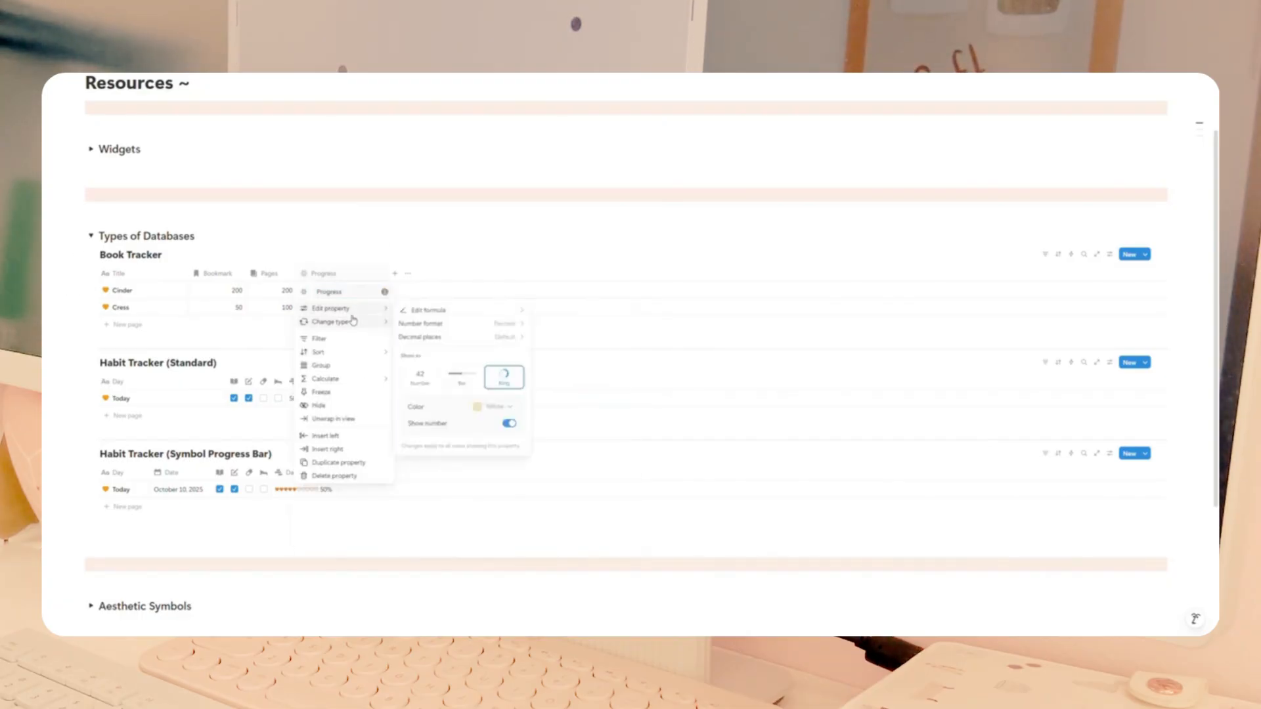
{"action": "mouse_move", "coordinate": [355, 309]}
{"action": "left_click", "coordinate": [468, 386]}
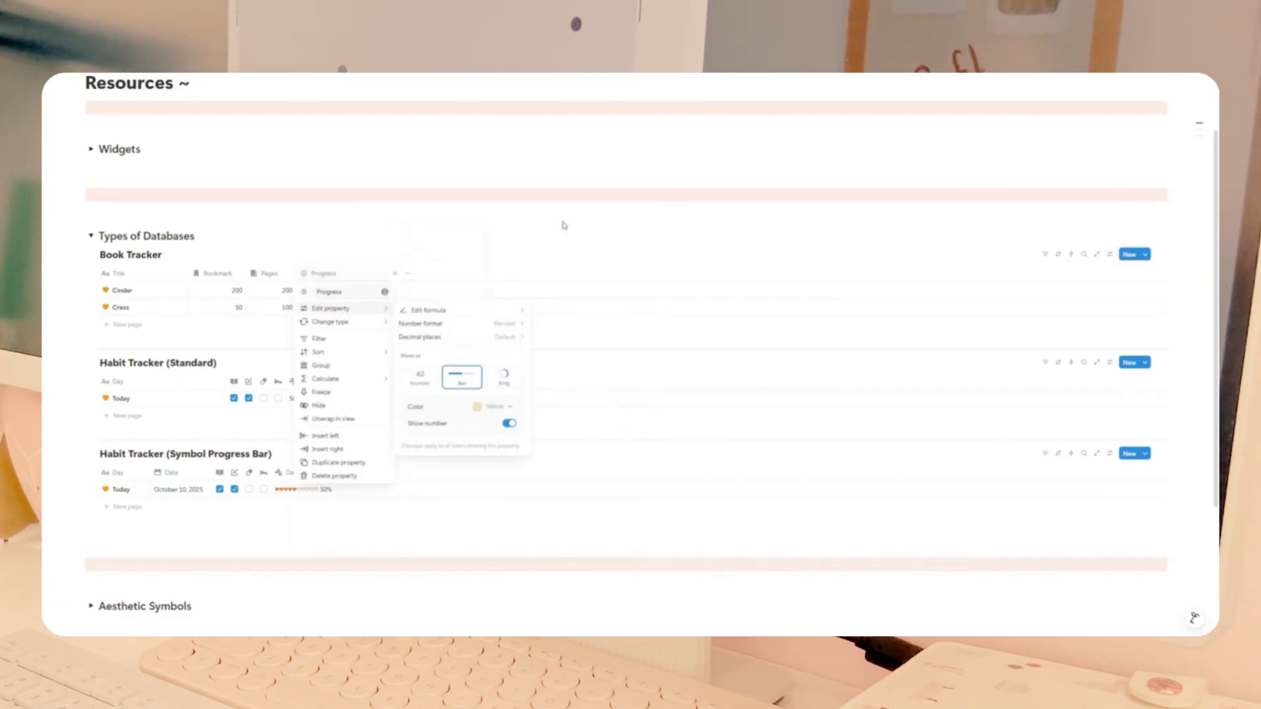
{"action": "left_click", "coordinate": [441, 299]}
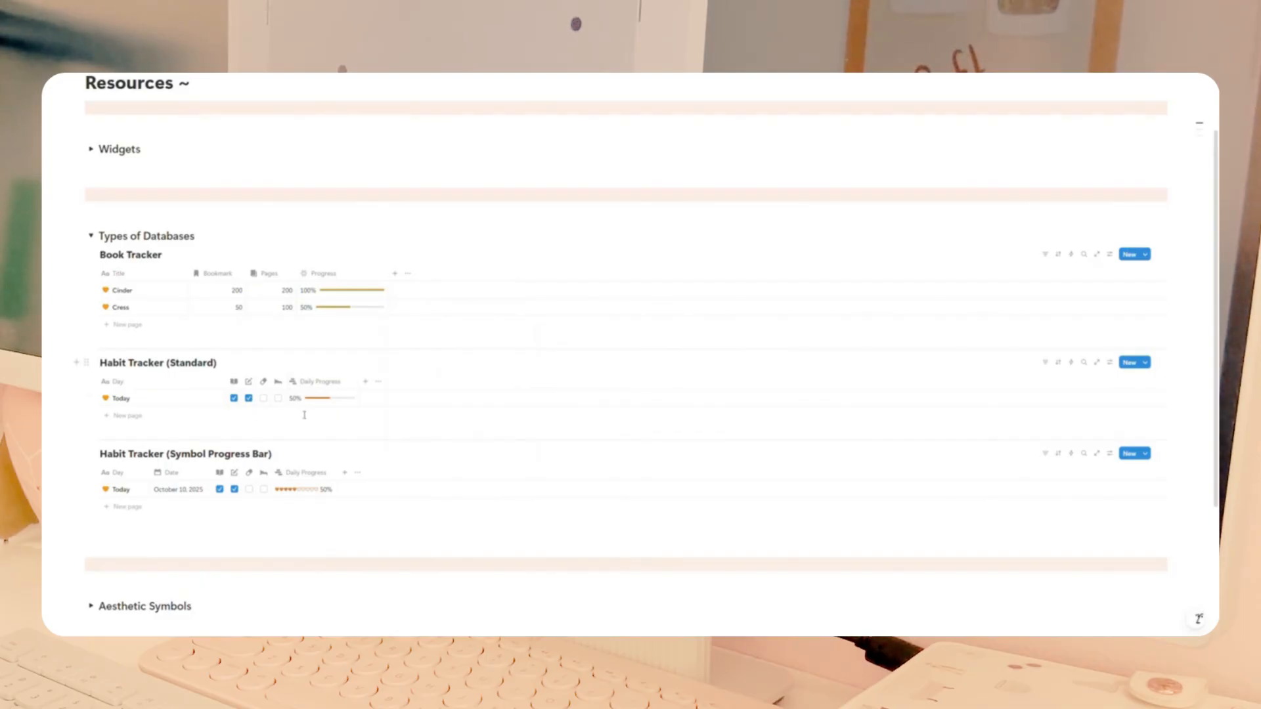
Tick all four habits for Today in the standard Habit Tracker and inspect its Daily Progress formula.
{"action": "scroll", "coordinate": [326, 413], "scroll_direction": "down", "scroll_amount": 1}
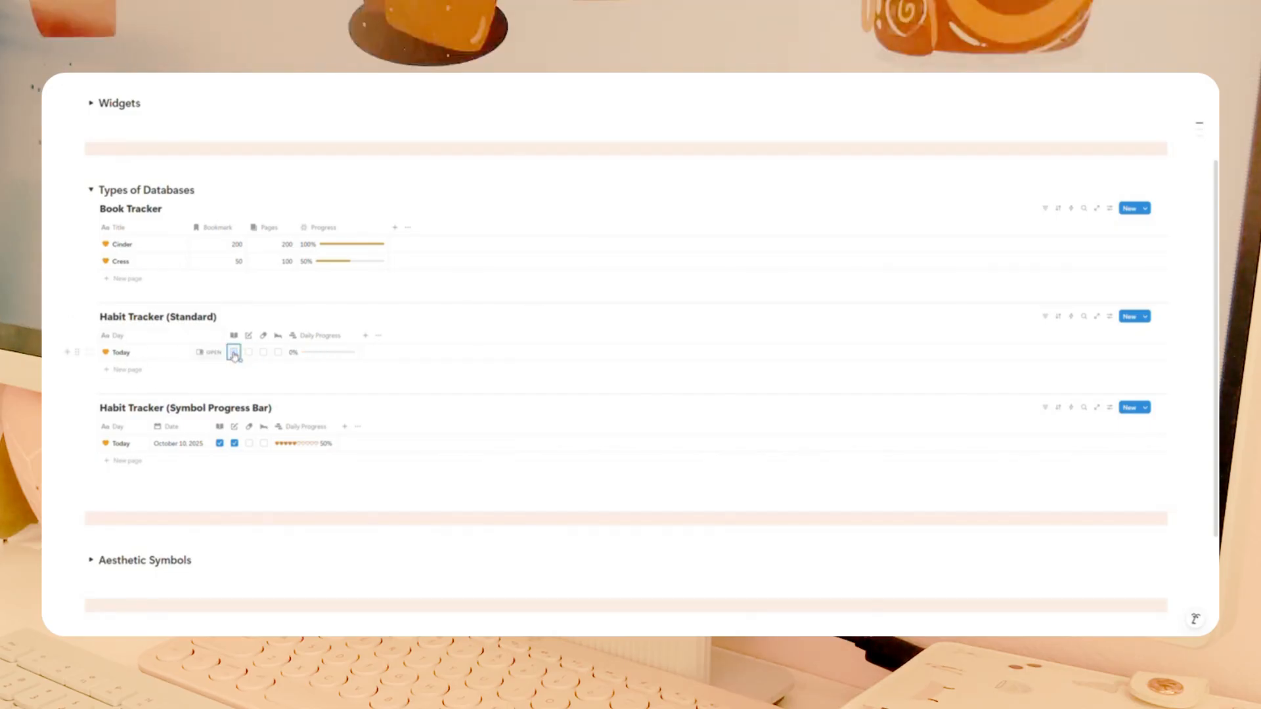
{"action": "left_click", "coordinate": [264, 352]}
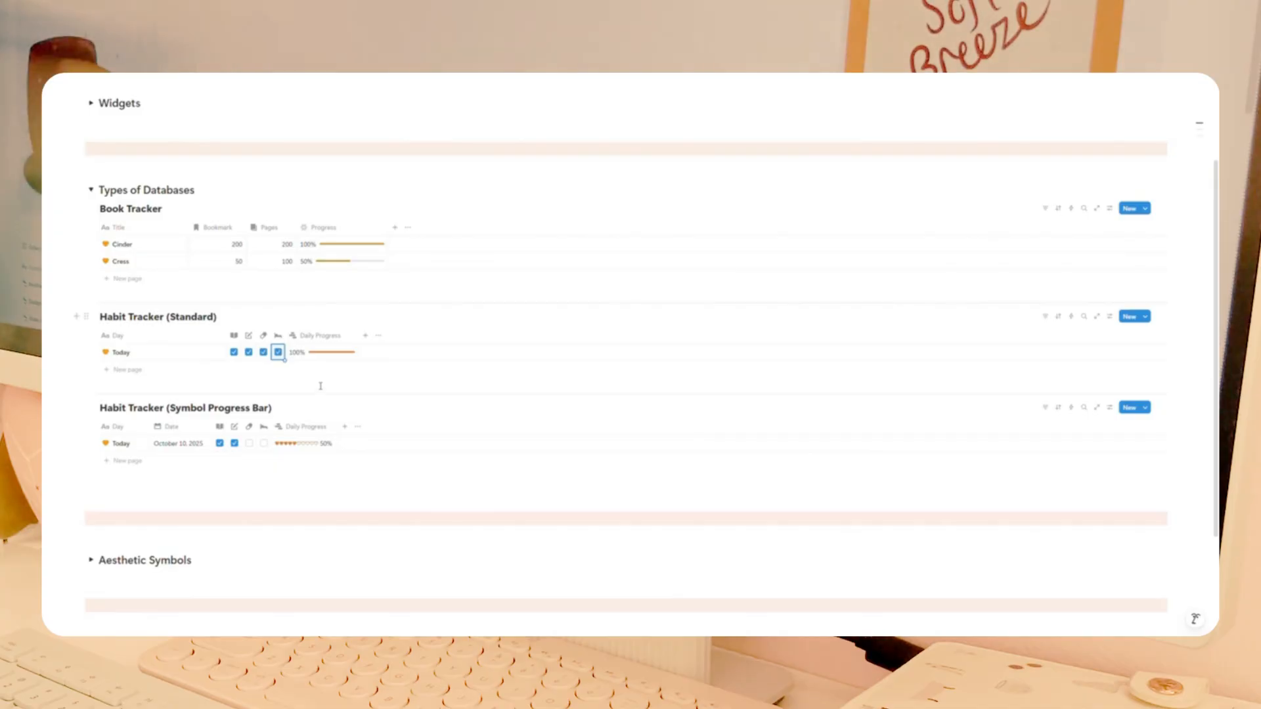
{"action": "left_click", "coordinate": [329, 359]}
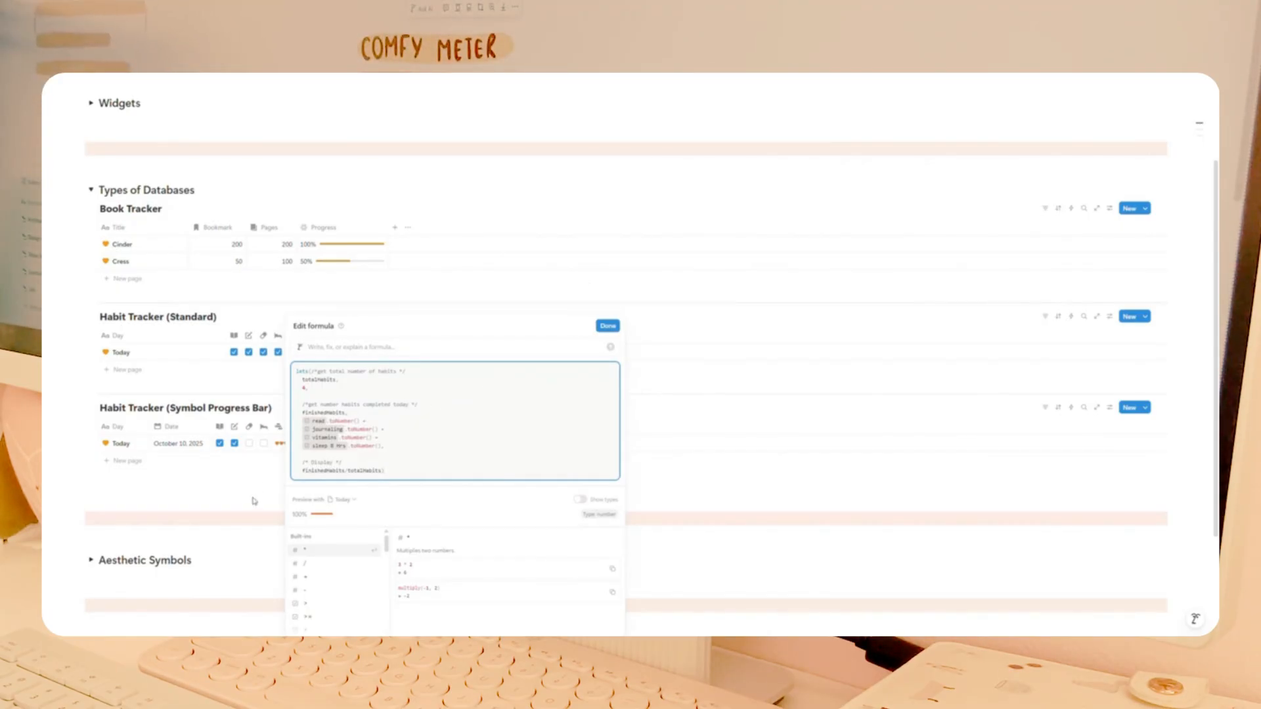
{"action": "left_click", "coordinate": [507, 309]}
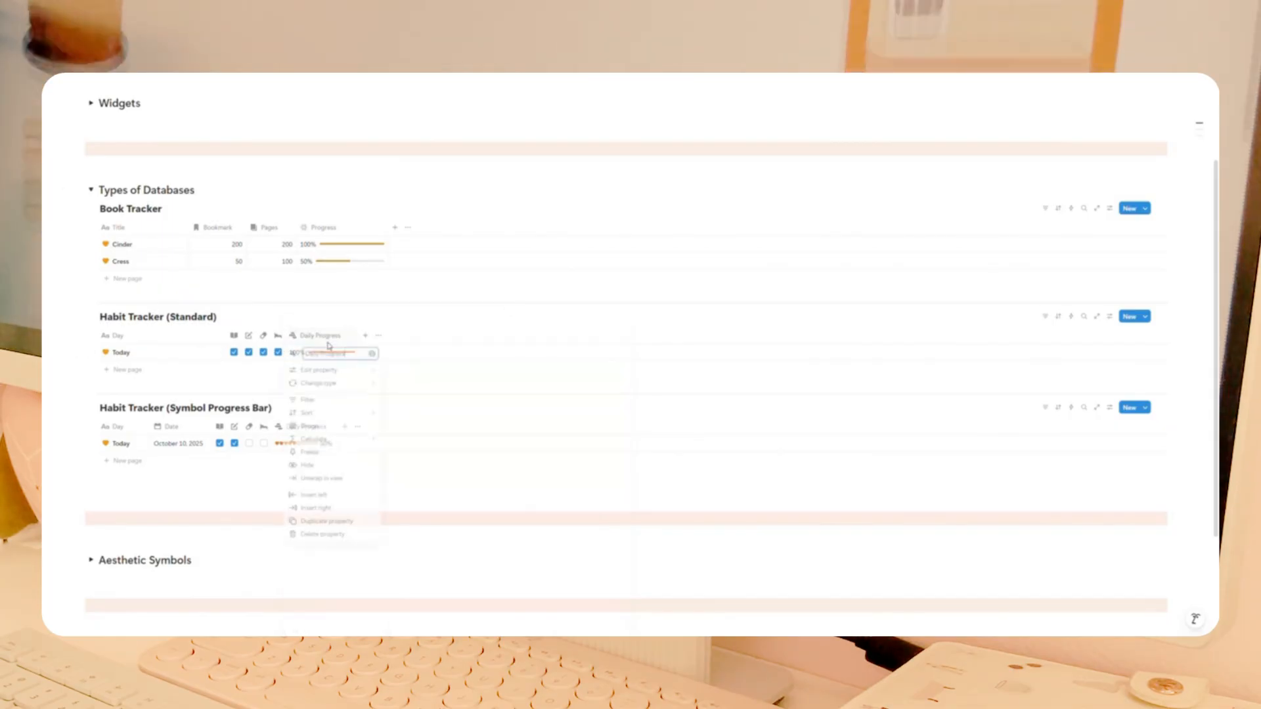
{"action": "mouse_move", "coordinate": [337, 385]}
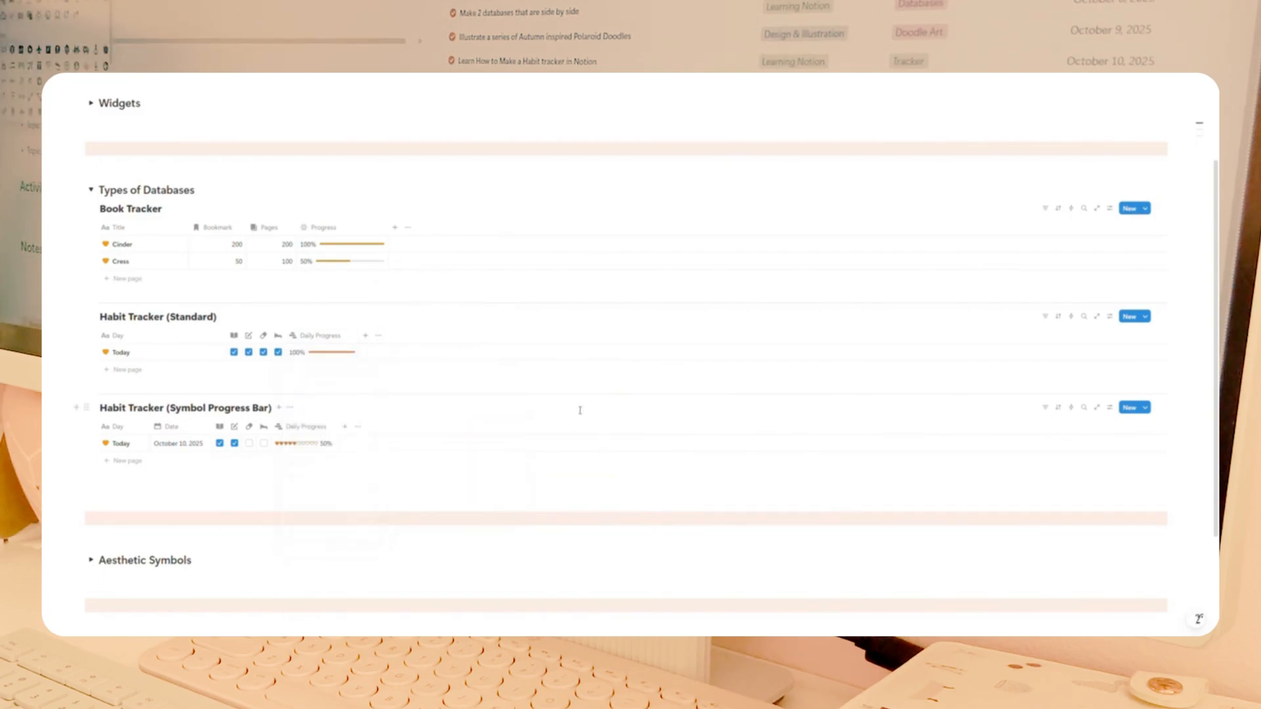
Review the Daily Progress formula of the Symbol Progress Bar habit tracker and enter orange as the style color of the bar's first half.
{"action": "scroll", "coordinate": [580, 411], "scroll_direction": "down", "scroll_amount": 3}
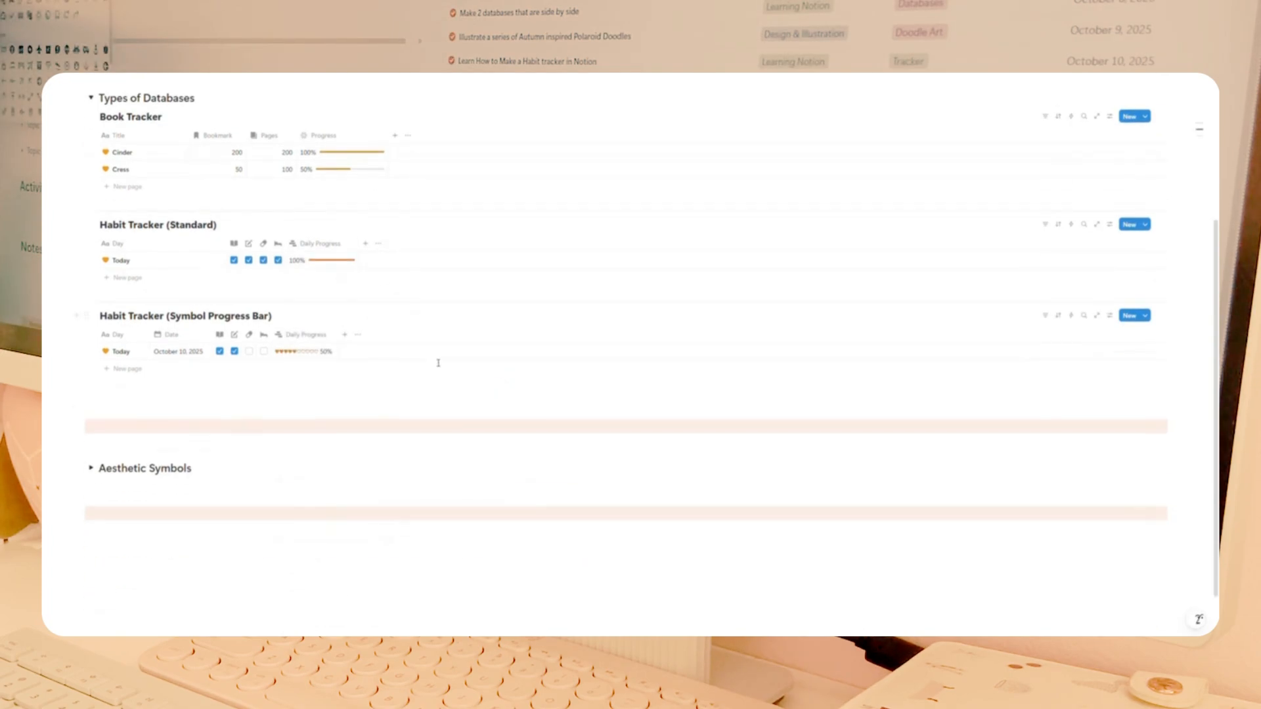
{"action": "left_click", "coordinate": [297, 337]}
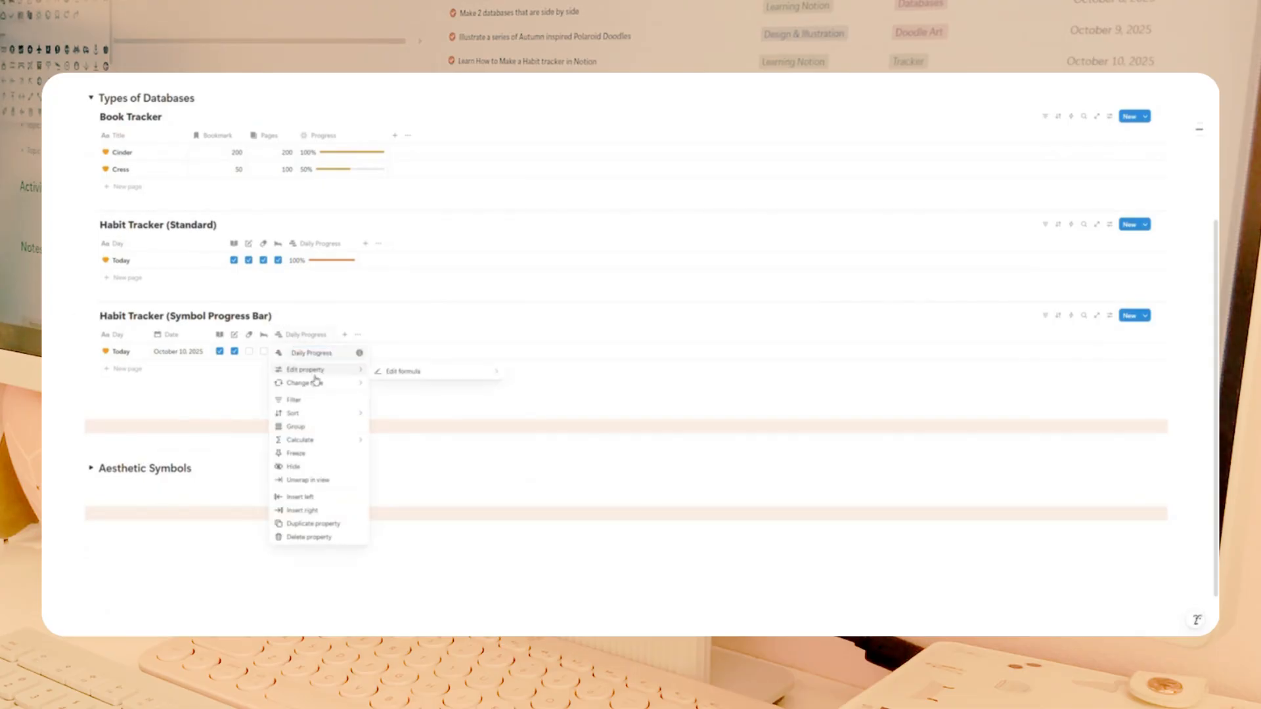
{"action": "left_click", "coordinate": [491, 323]}
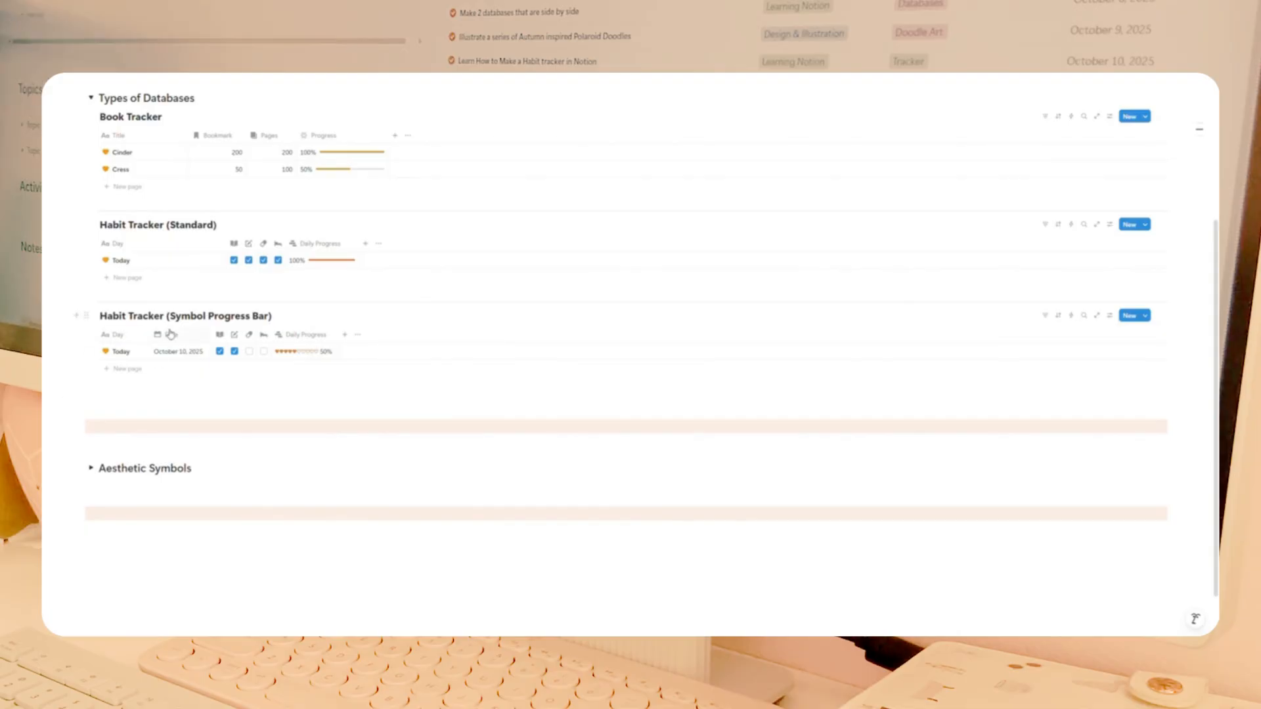
{"action": "left_click", "coordinate": [293, 354]}
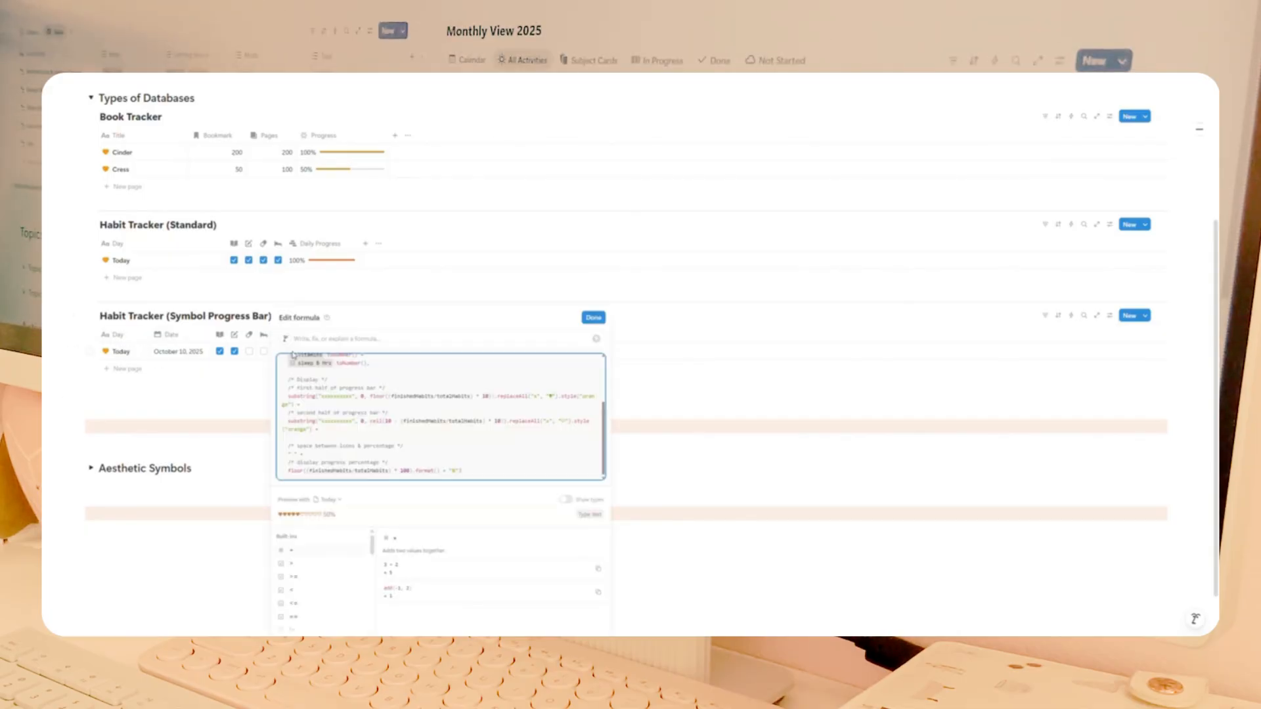
{"action": "left_click", "coordinate": [551, 396]}
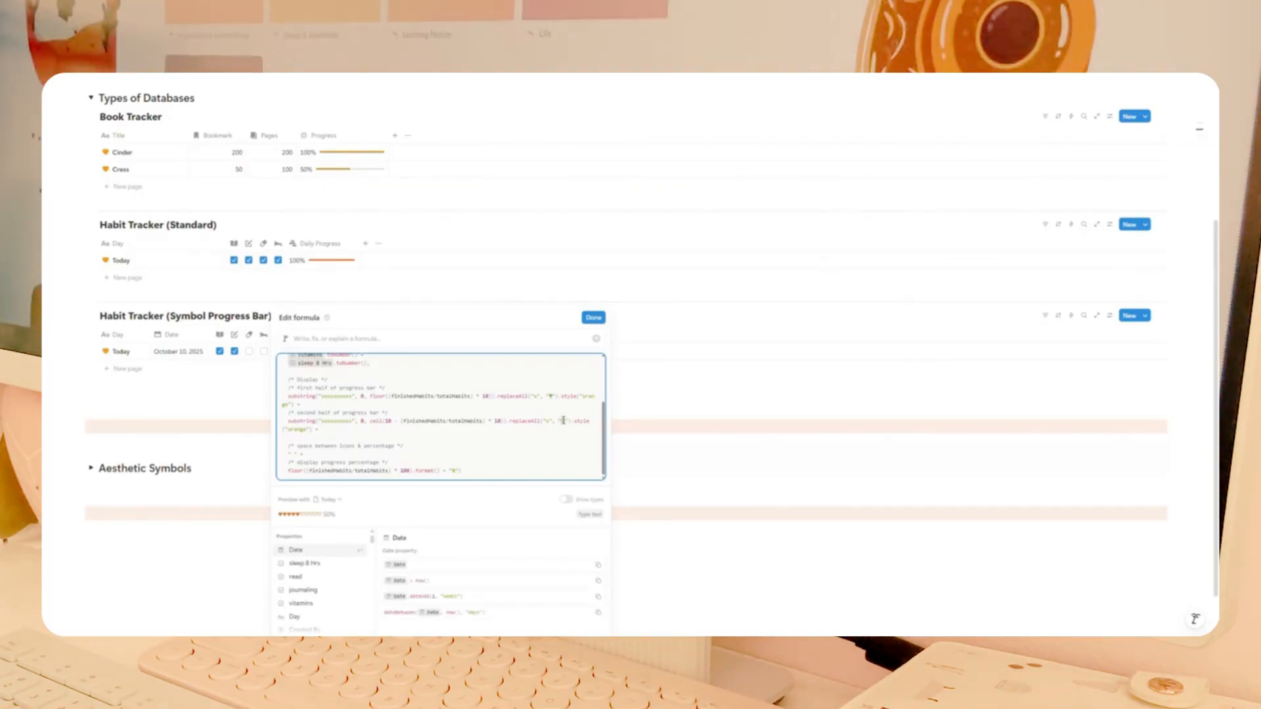
{"action": "left_click", "coordinate": [582, 396]}
{"action": "left_click_drag", "start_coordinate": [587, 399], "coordinate": [589, 402]}
{"action": "type", "text": "orange"}
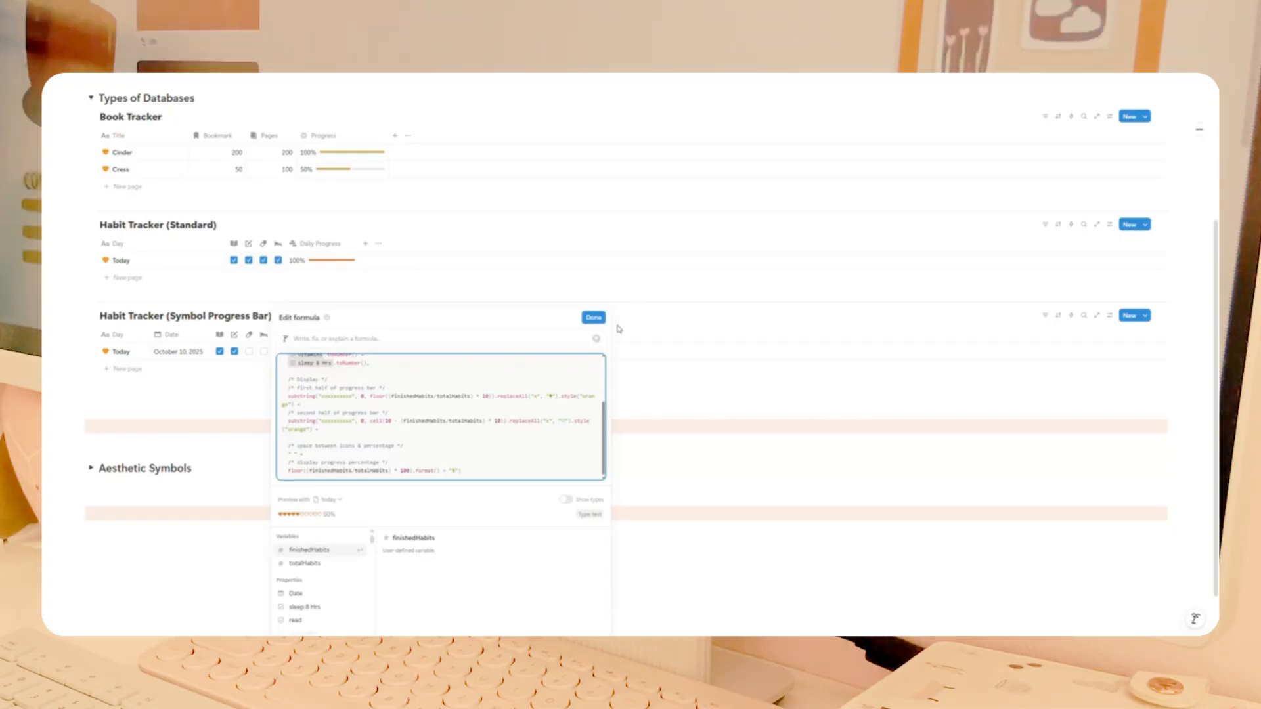
{"action": "left_click", "coordinate": [594, 317]}
{"action": "left_click", "coordinate": [374, 391]}
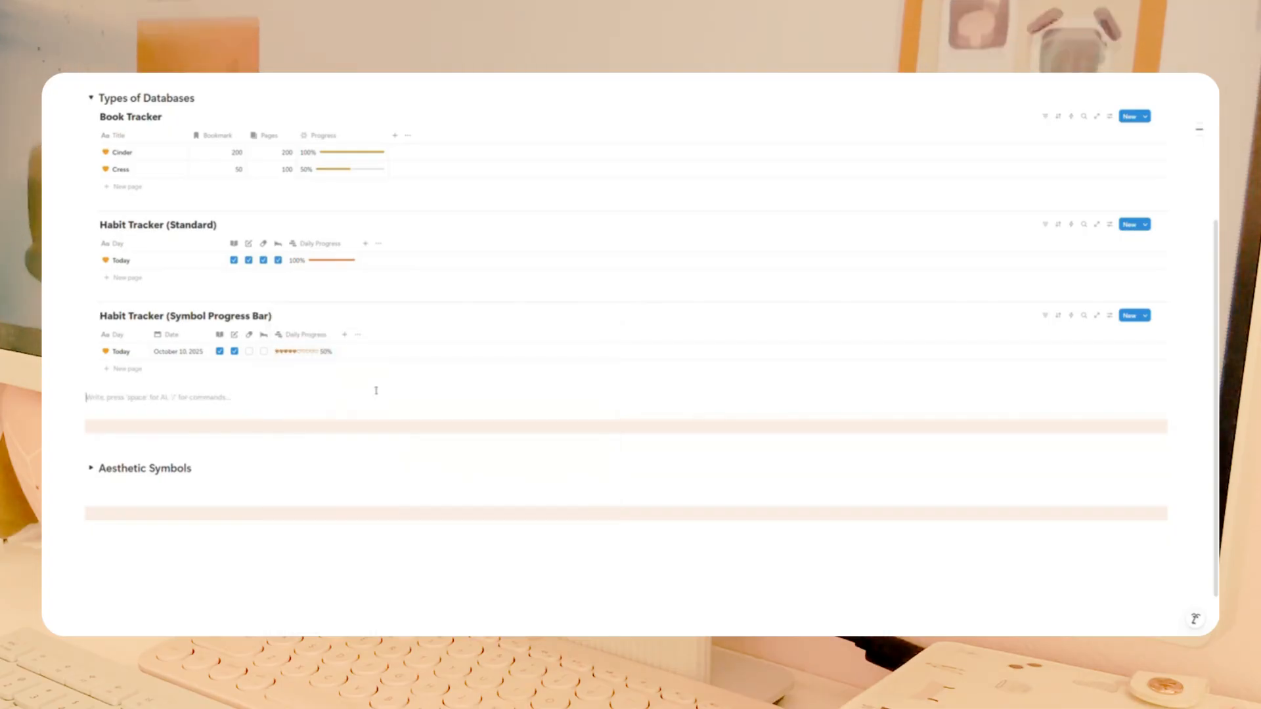
Test the symbol progress bar by ticking all of Today's habits, and leave only the read habit ticked.
{"action": "left_click", "coordinate": [238, 354]}
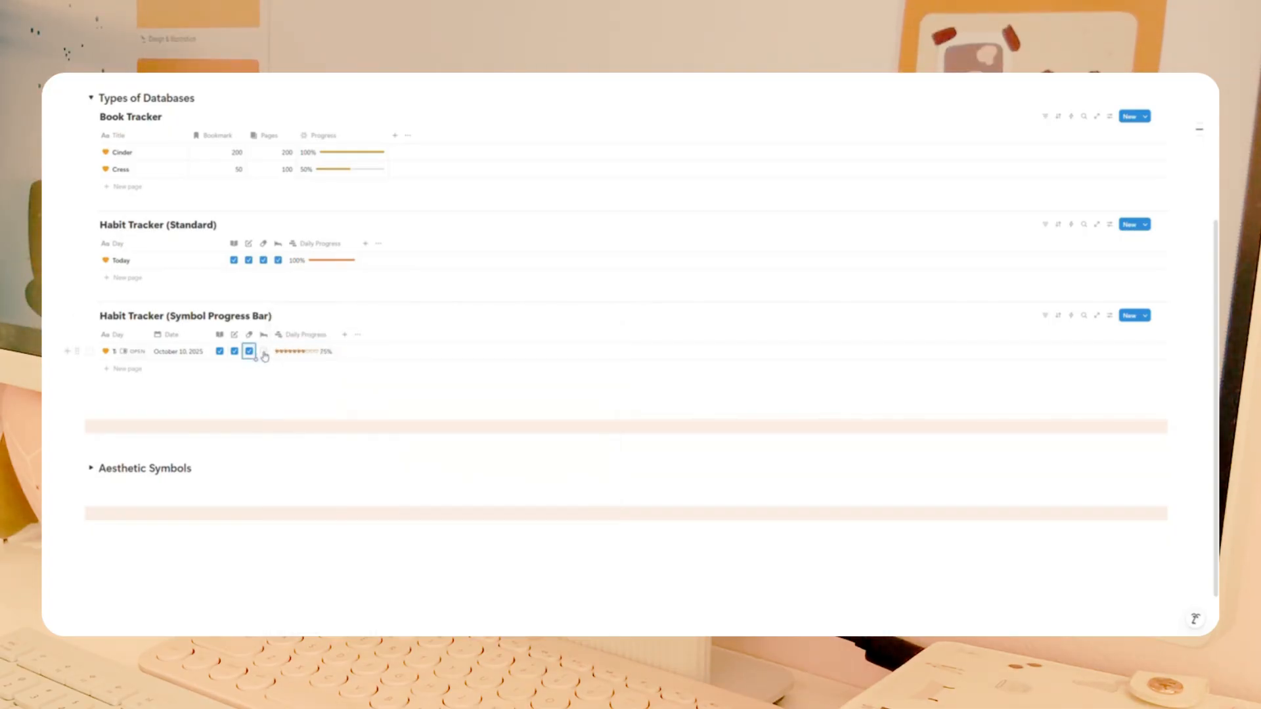
{"action": "left_click", "coordinate": [264, 353]}
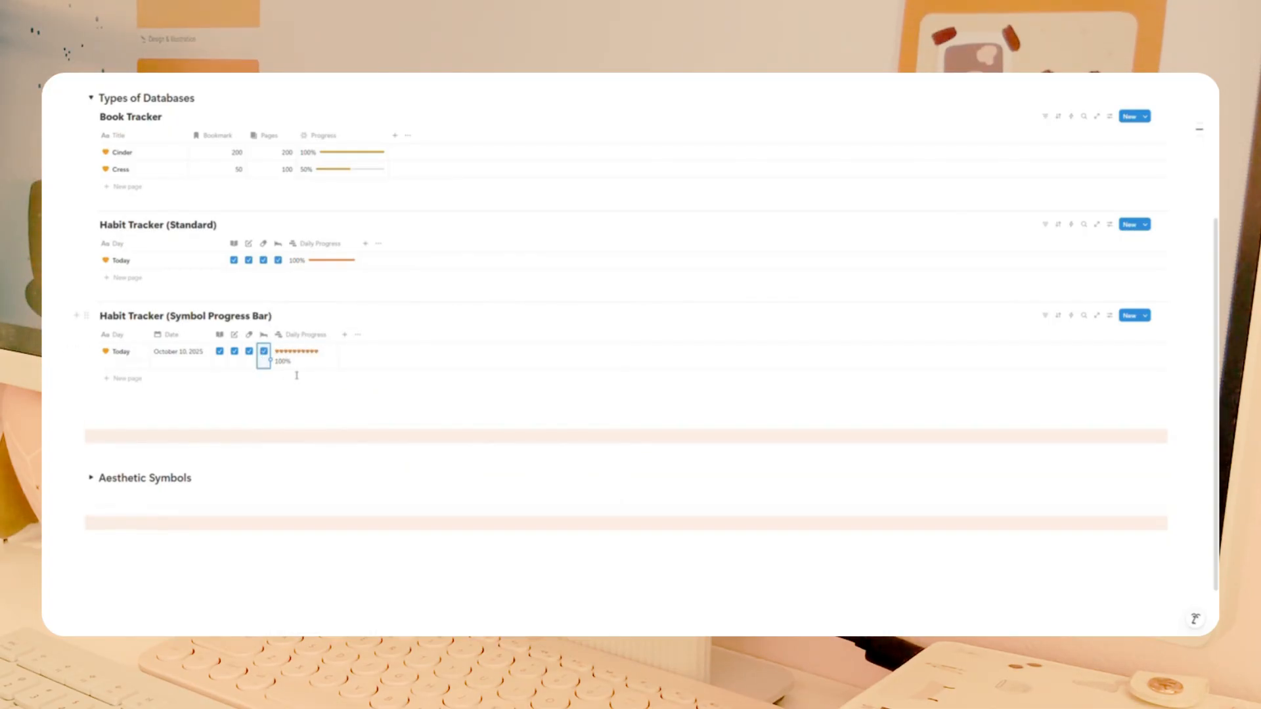
{"action": "left_click", "coordinate": [265, 353]}
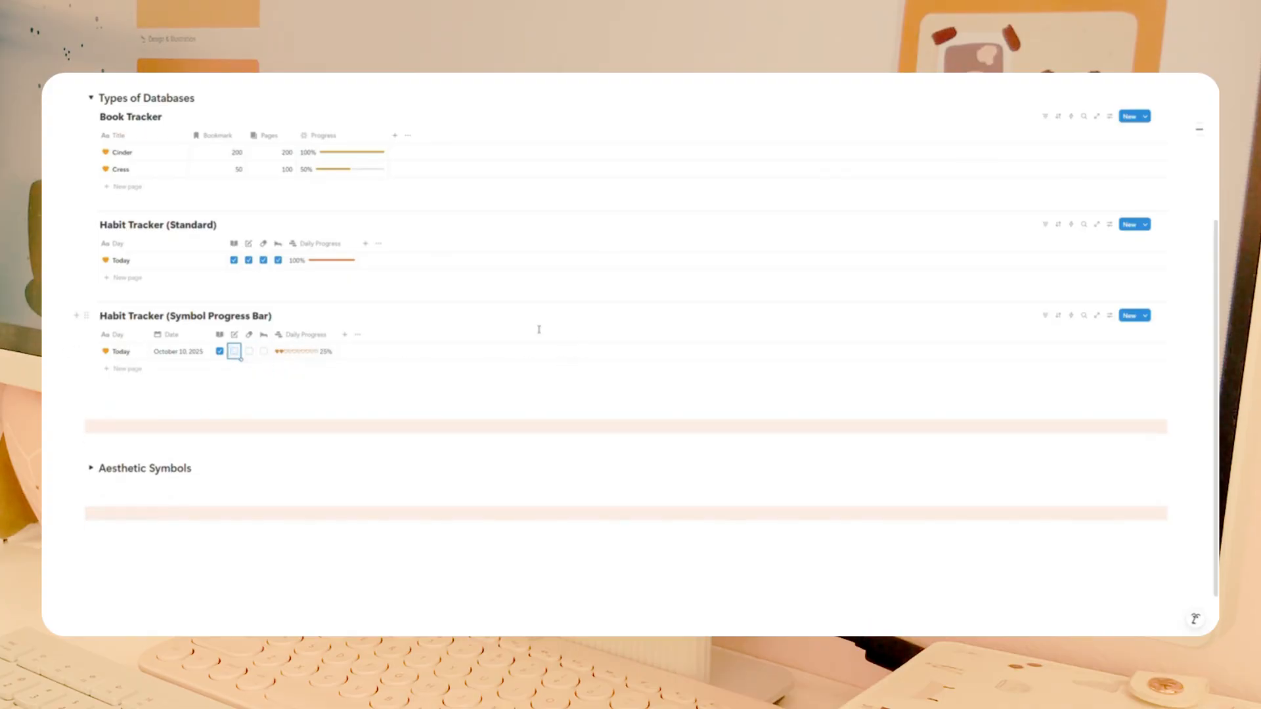
Create a page template named Today with an orange heart icon for the Symbol Progress Bar habit tracker.
{"action": "left_click", "coordinate": [1147, 323]}
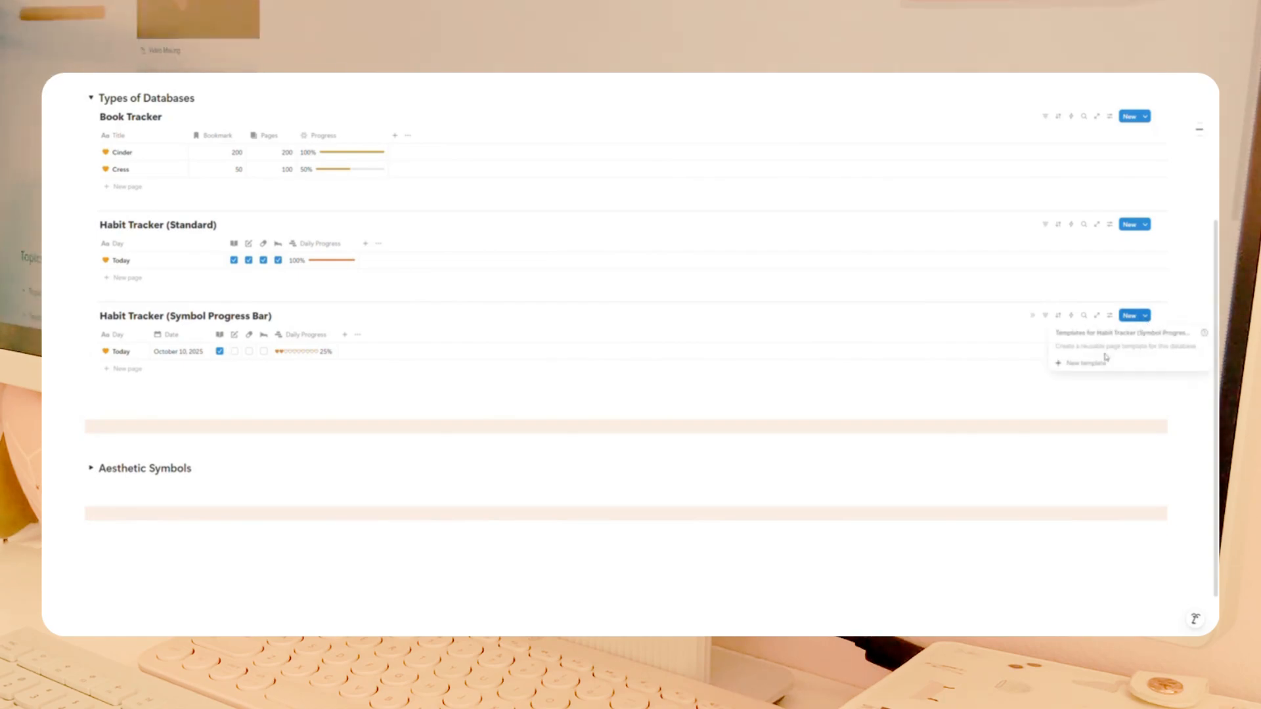
{"action": "left_click", "coordinate": [1078, 365]}
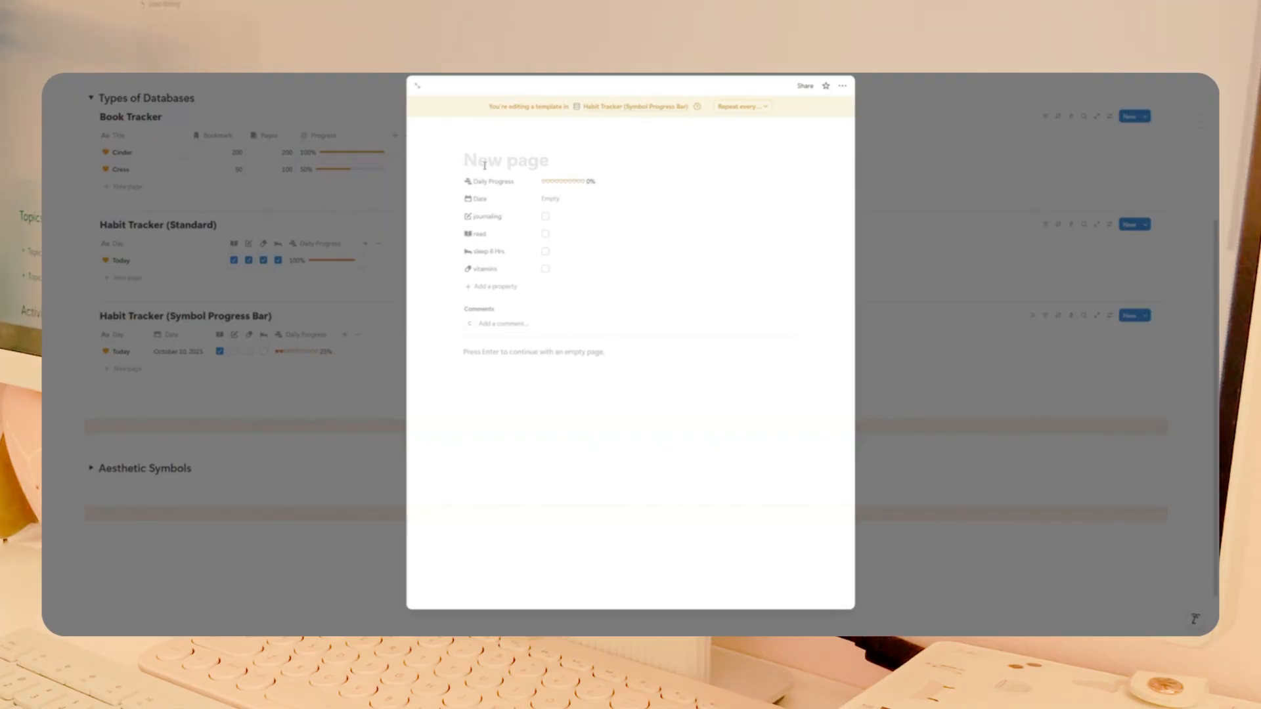
{"action": "key", "text": "Caps_Lock"}
{"action": "type", "text": "Toda"}
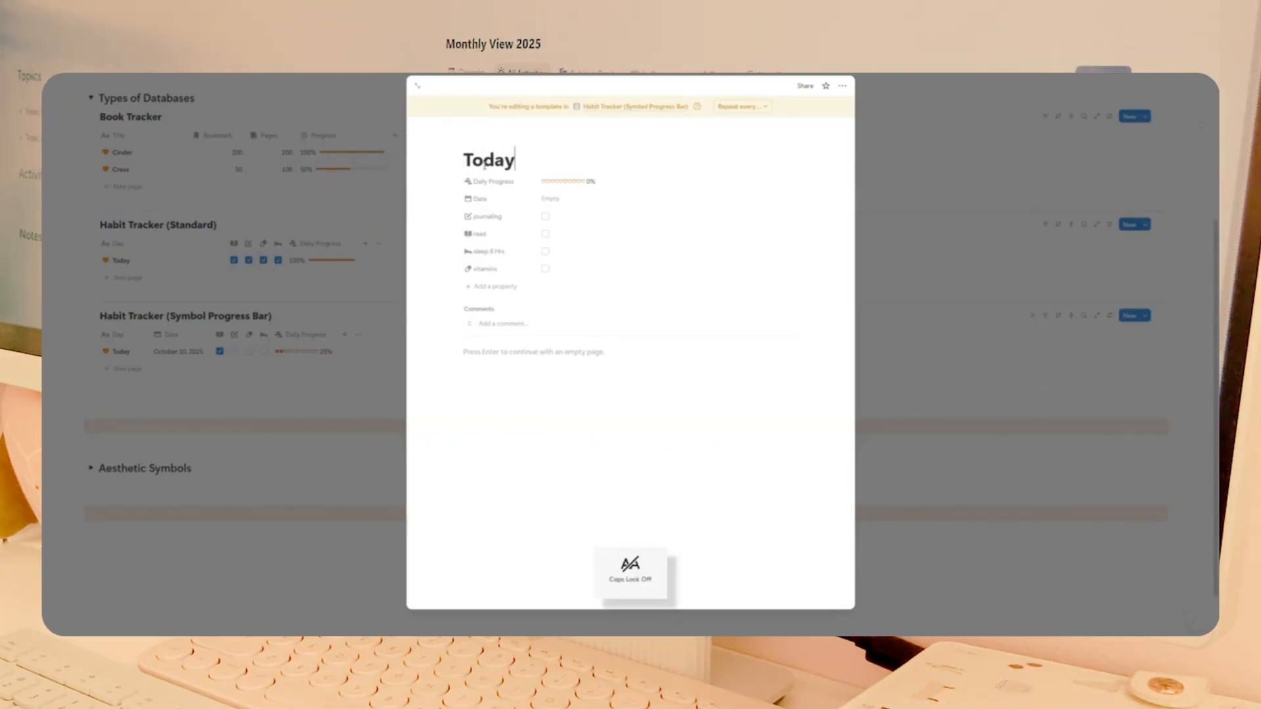
{"action": "type", "text": "y"}
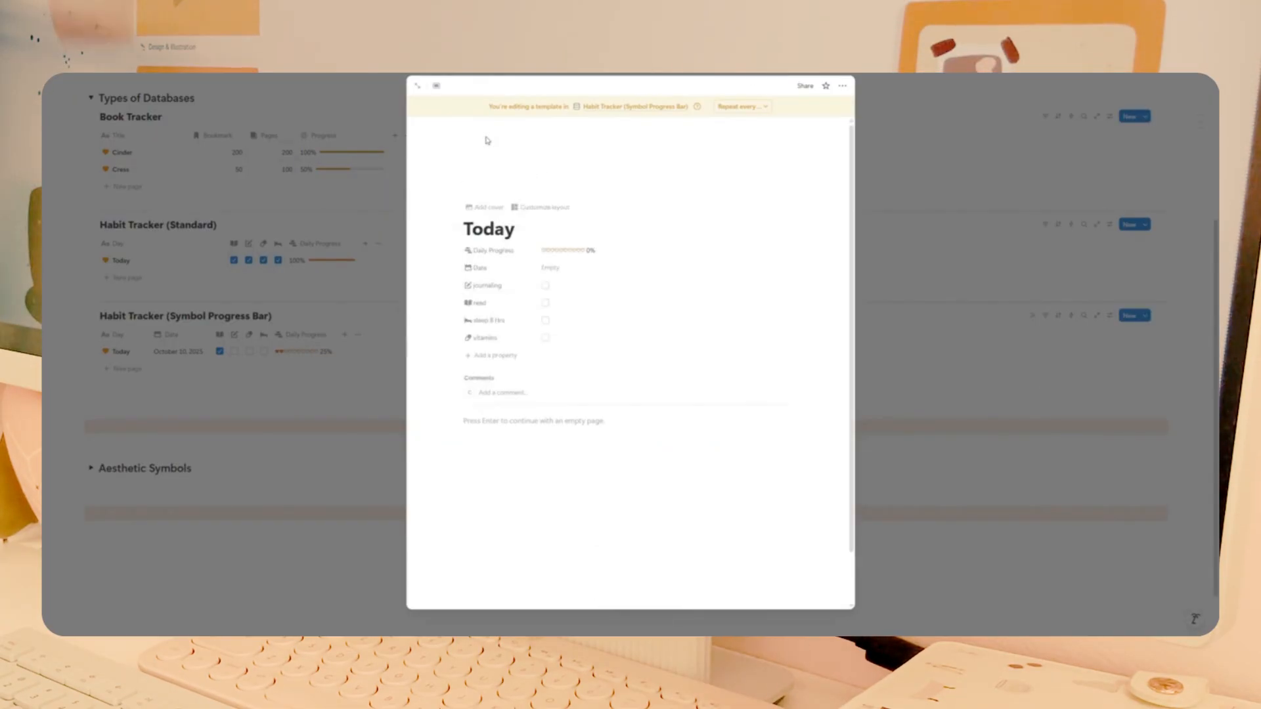
{"action": "left_click", "coordinate": [404, 264]}
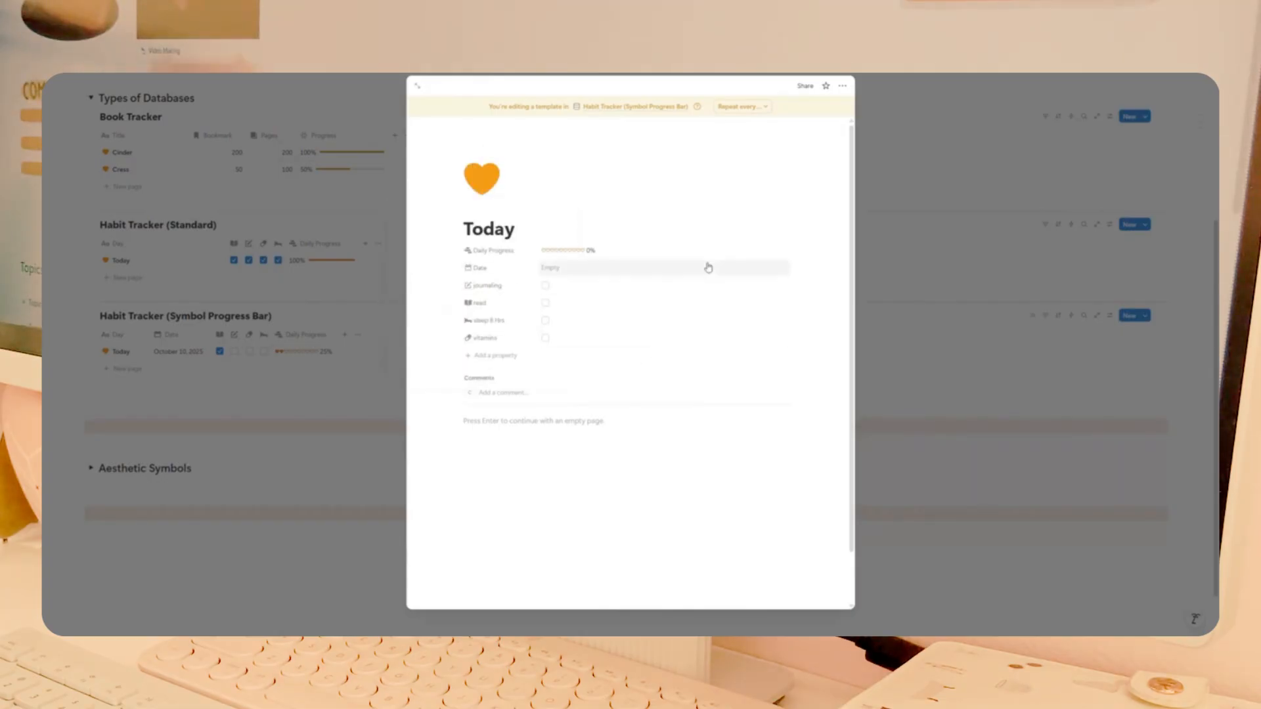
{"action": "left_click", "coordinate": [963, 228]}
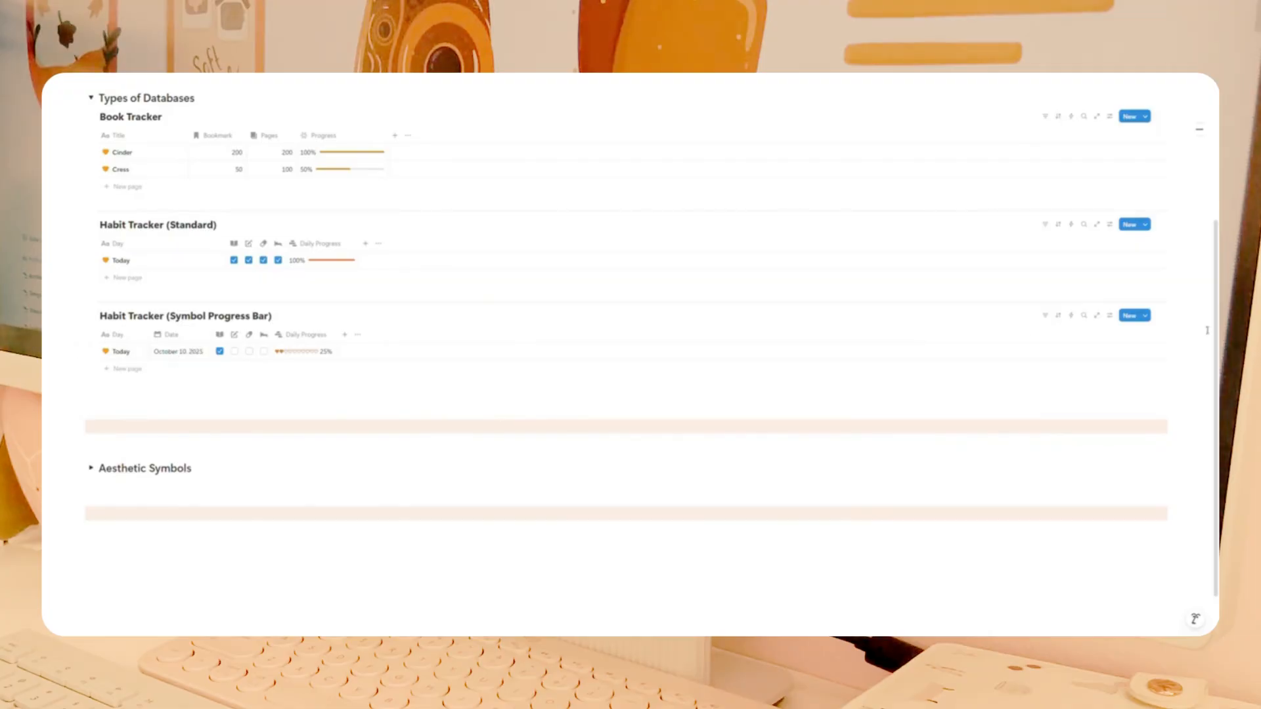
Add a new entry to the Symbol Progress Bar habit tracker from its Today template.
{"action": "left_click", "coordinate": [1145, 315]}
{"action": "left_click", "coordinate": [1086, 346]}
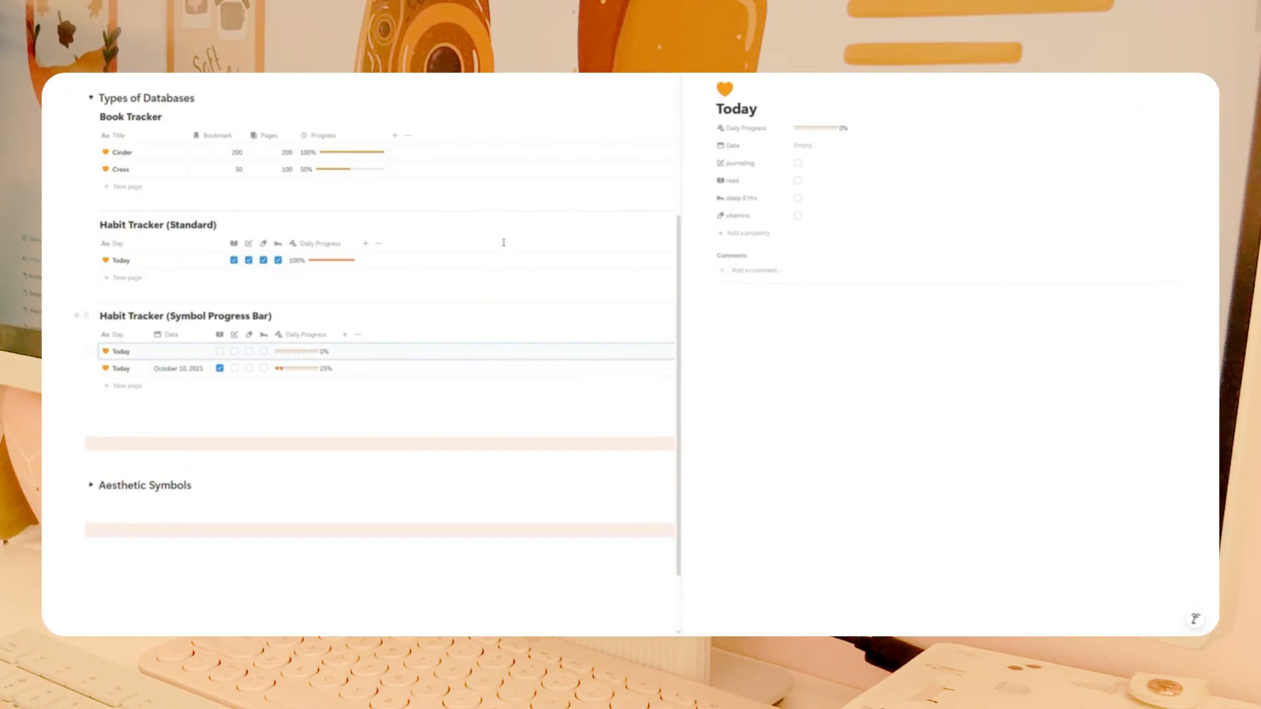
{"action": "left_click", "coordinate": [692, 69]}
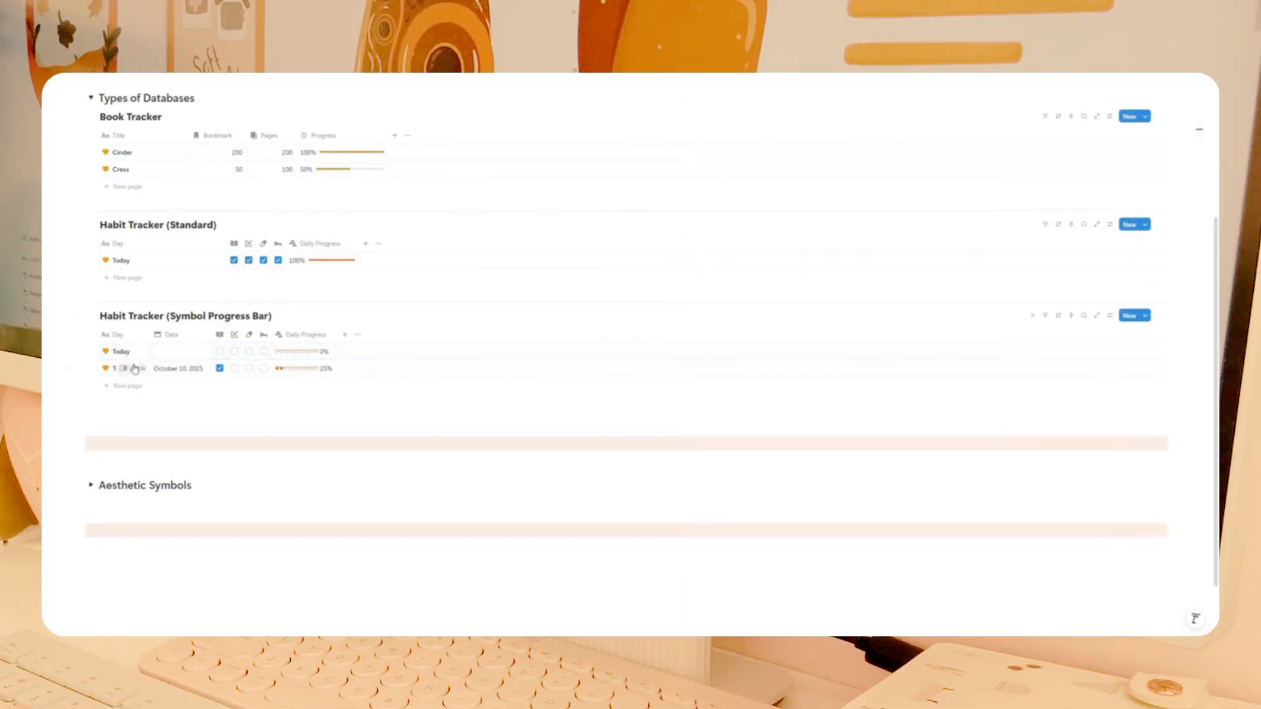
Change the Symbol Progress Bar habit tracker's Date property to the Created time type.
{"action": "left_click", "coordinate": [173, 335]}
{"action": "mouse_move", "coordinate": [191, 370]}
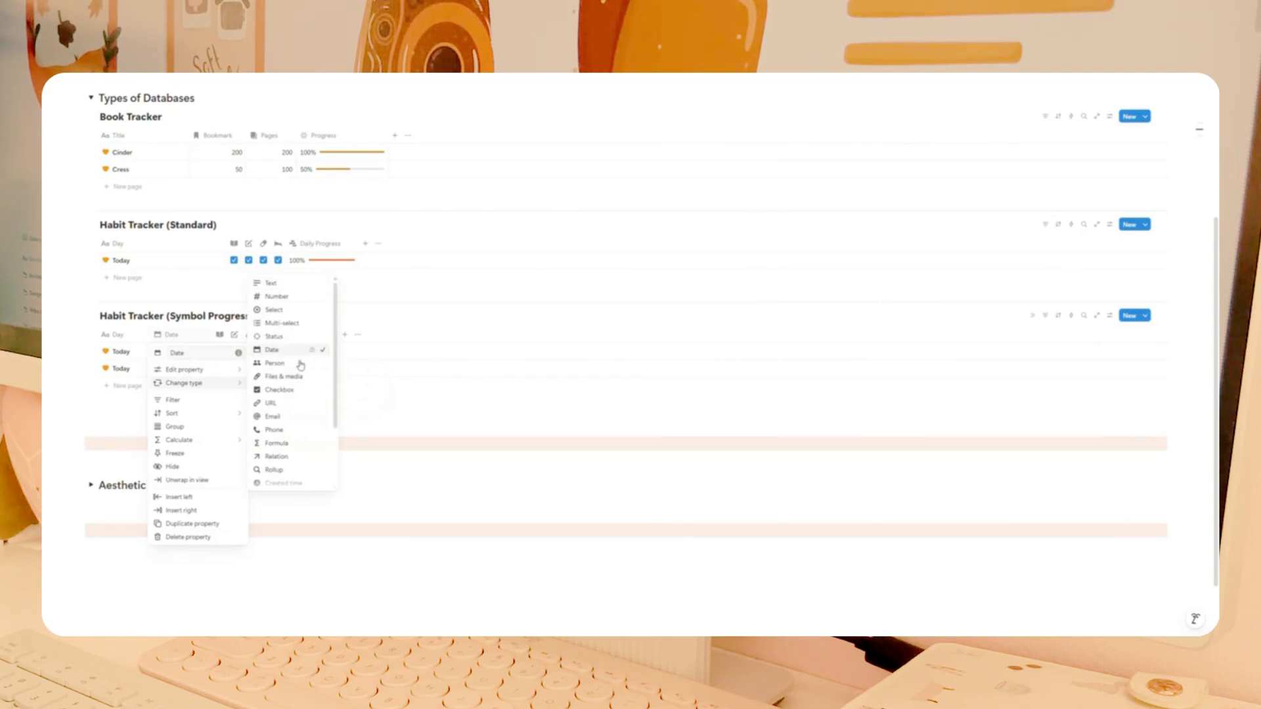
{"action": "left_click", "coordinate": [293, 484]}
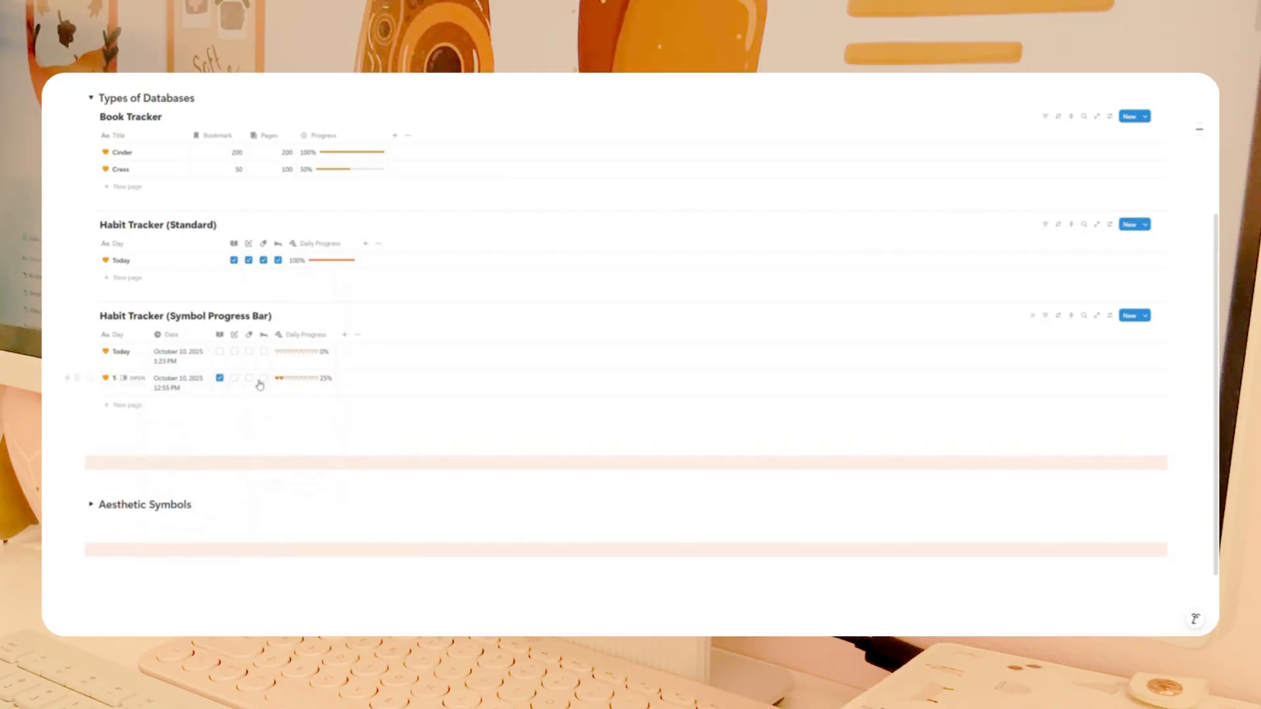
Add another Today template entry to the Symbol Progress Bar tracker, ticking journaling and vitamins on it and journaling on the entry below.
{"action": "left_click", "coordinate": [1145, 315]}
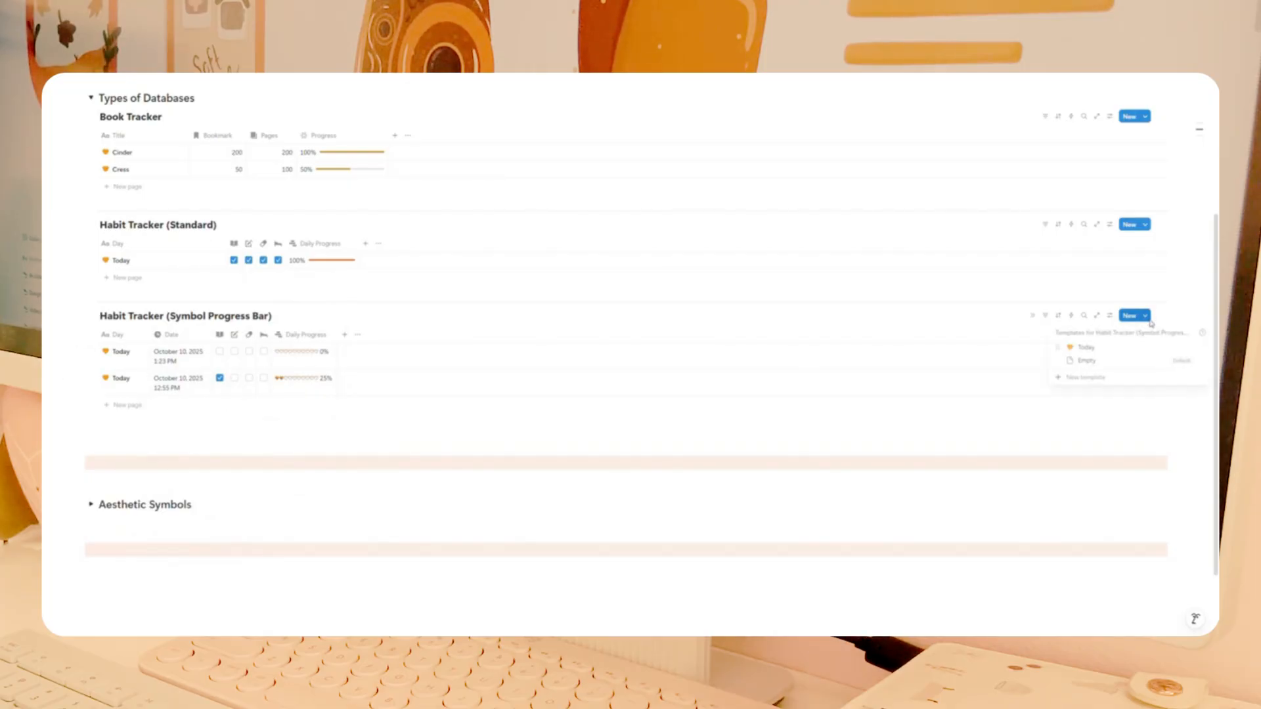
{"action": "left_click", "coordinate": [1110, 353]}
{"action": "left_click", "coordinate": [235, 378]}
{"action": "left_click", "coordinate": [249, 352]}
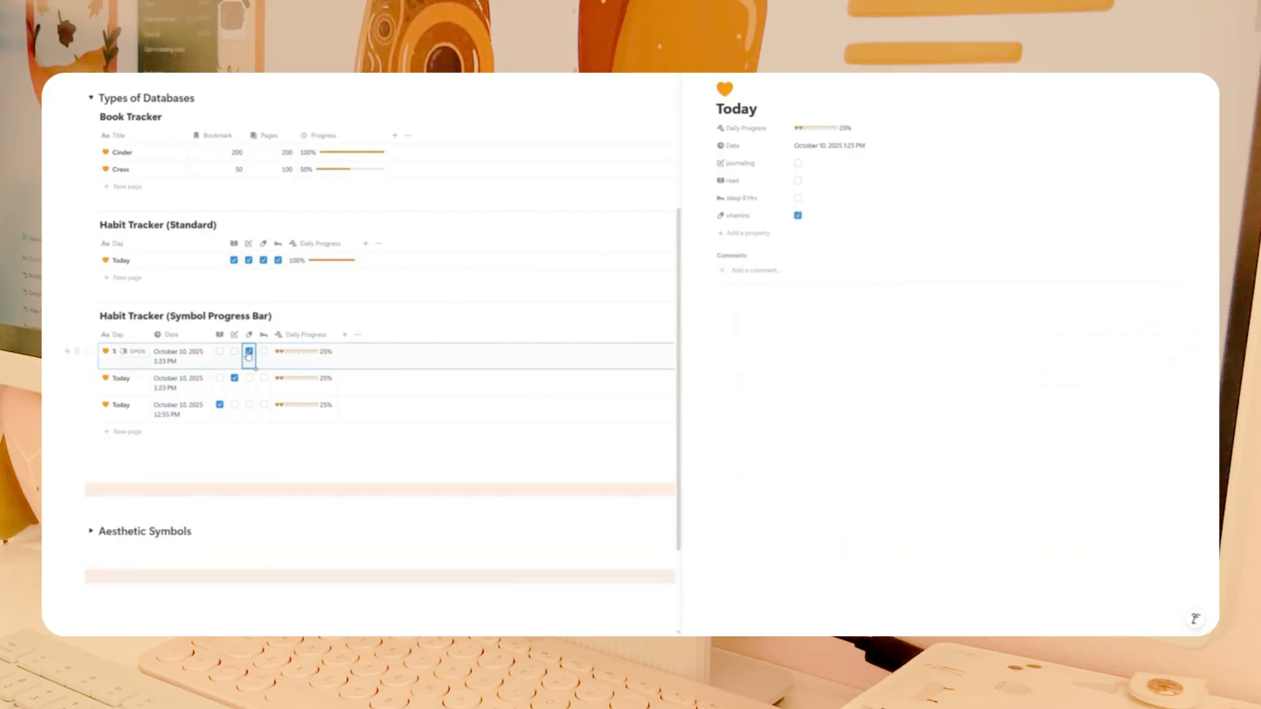
{"action": "left_click", "coordinate": [234, 352]}
{"action": "key", "text": "Escape"}
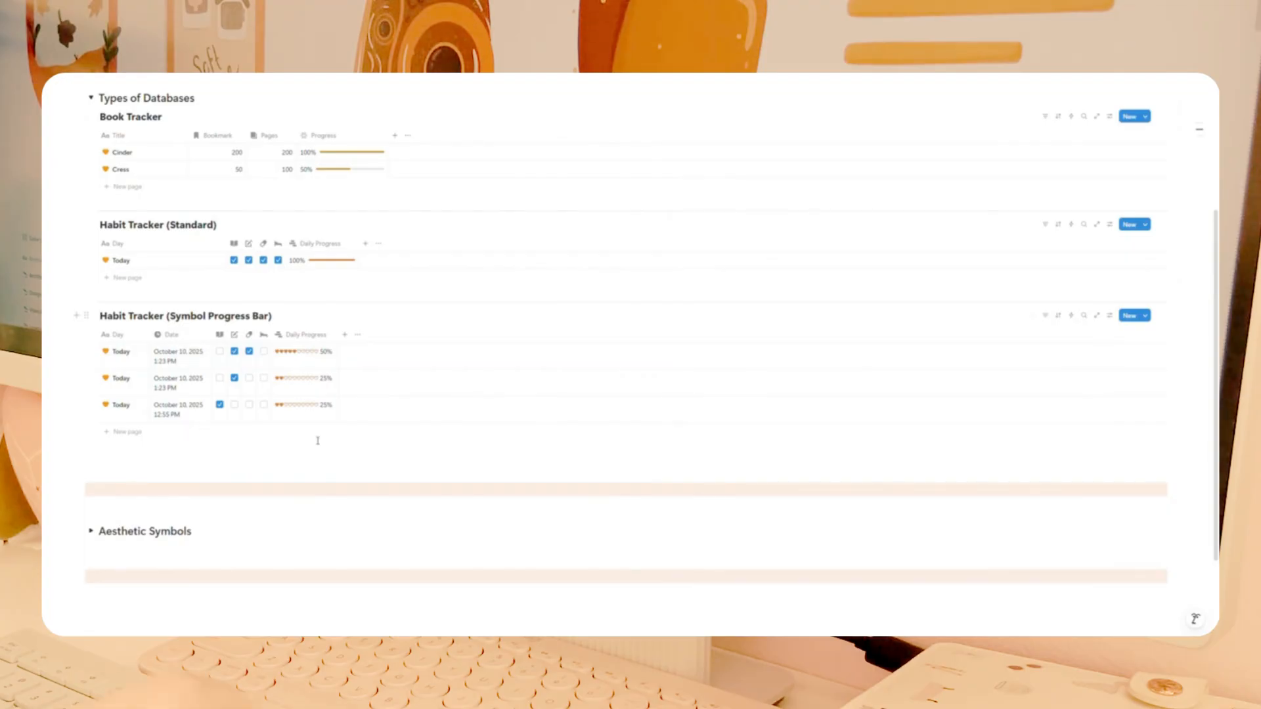
Review the Book Tracker and both habit trackers on the Resources page.
{"action": "scroll", "coordinate": [384, 443], "scroll_direction": "up", "scroll_amount": 1}
{"action": "scroll", "coordinate": [384, 444], "scroll_direction": "up", "scroll_amount": 2}
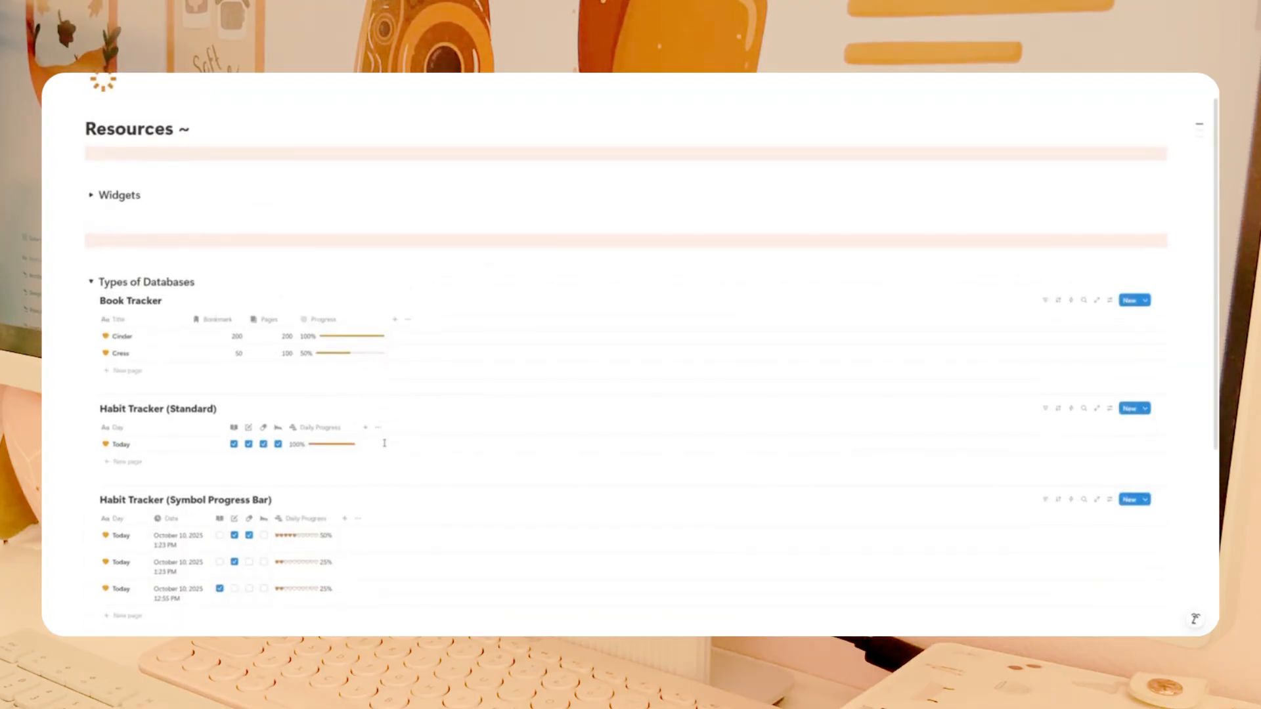
{"action": "scroll", "coordinate": [391, 443], "scroll_direction": "down", "scroll_amount": 4}
{"action": "scroll", "coordinate": [398, 443], "scroll_direction": "up", "scroll_amount": 3}
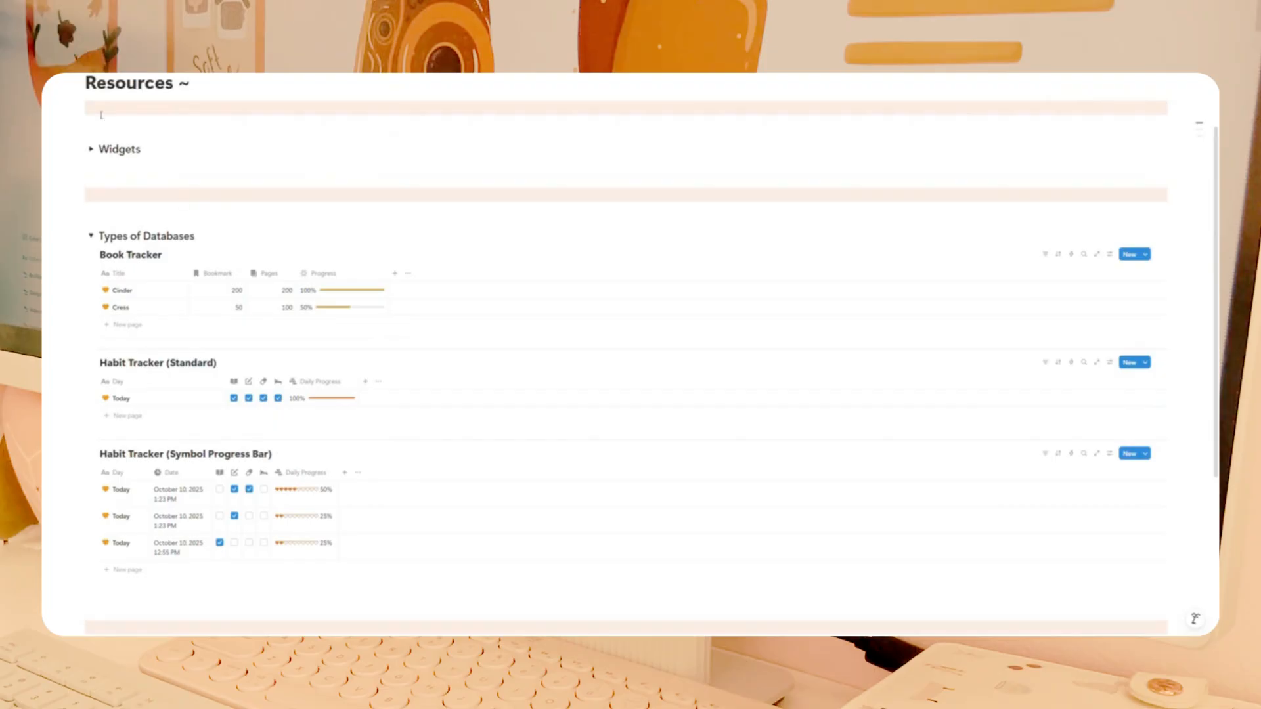
{"action": "scroll", "coordinate": [397, 443], "scroll_direction": "up", "scroll_amount": 1}
{"action": "left_click", "coordinate": [136, 581]}
{"action": "key", "text": "Escape"}
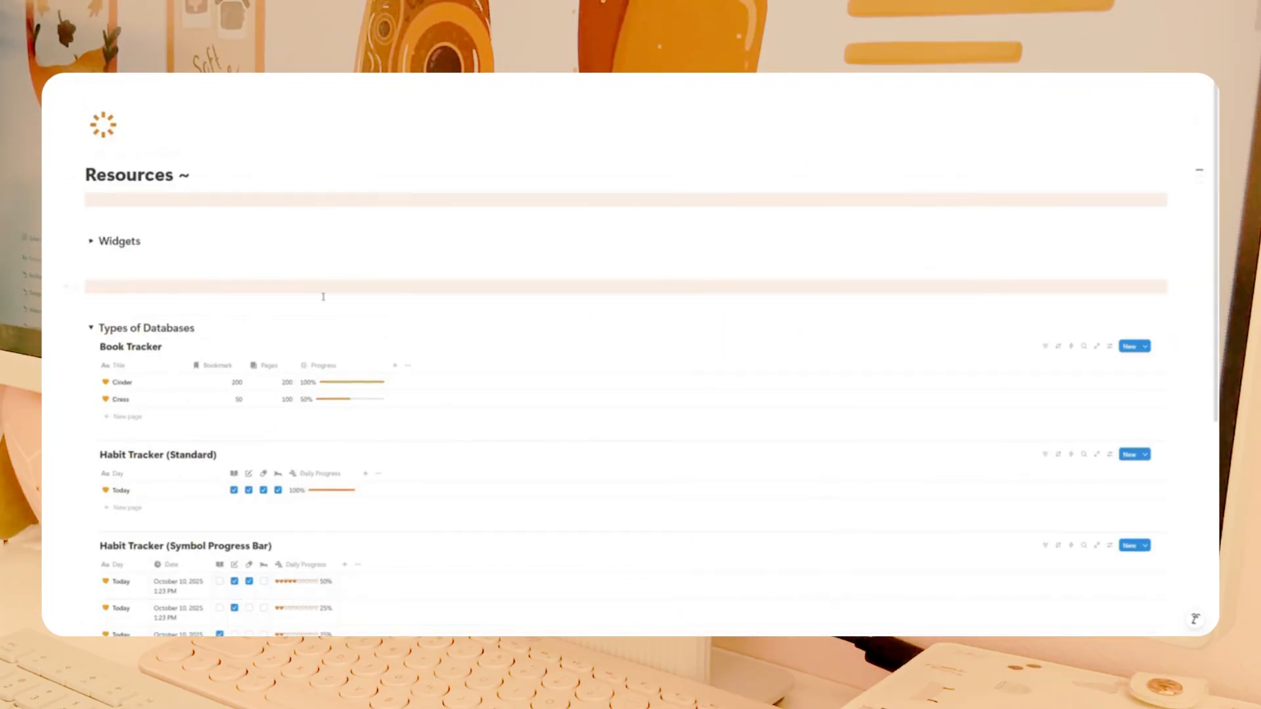
{"action": "scroll", "coordinate": [320, 292], "scroll_direction": "down", "scroll_amount": 4}
{"action": "scroll", "coordinate": [332, 310], "scroll_direction": "up", "scroll_amount": 4}
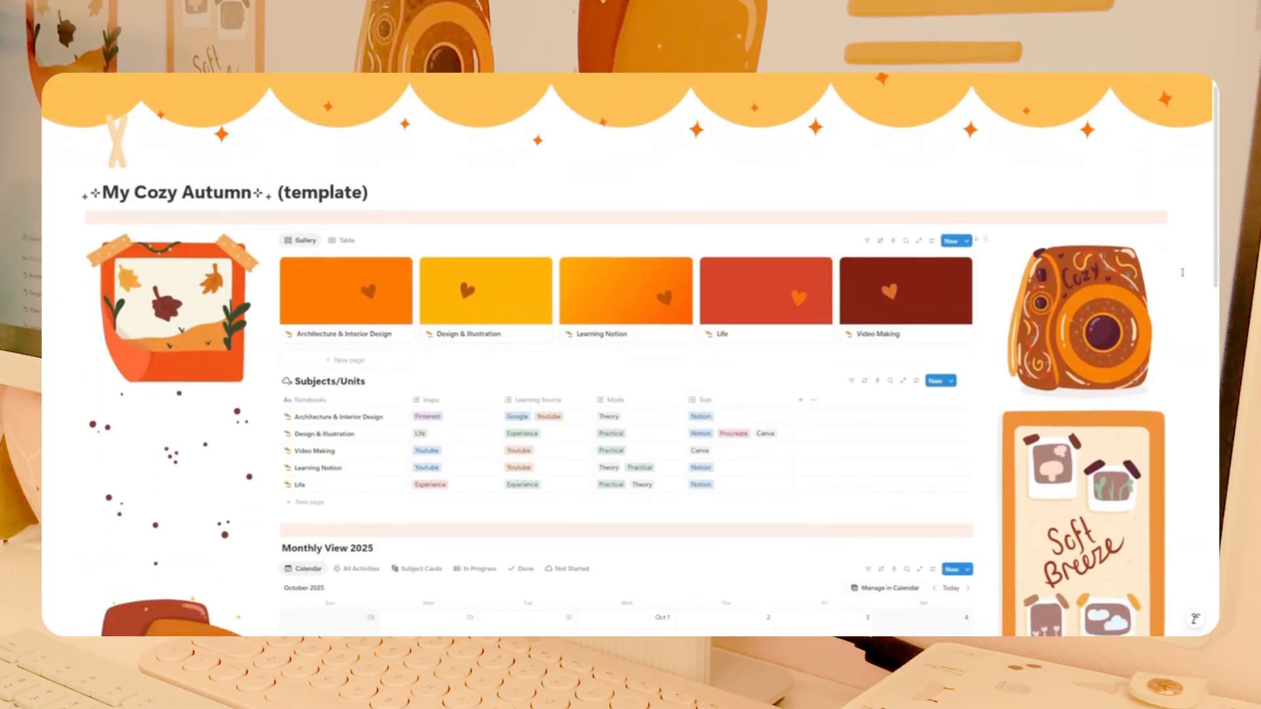
Look over the My Cozy Autumn template page, from the subject gallery and monthly calendar to the page links and illustration credits.
{"action": "scroll", "coordinate": [1183, 273], "scroll_direction": "down", "scroll_amount": 5}
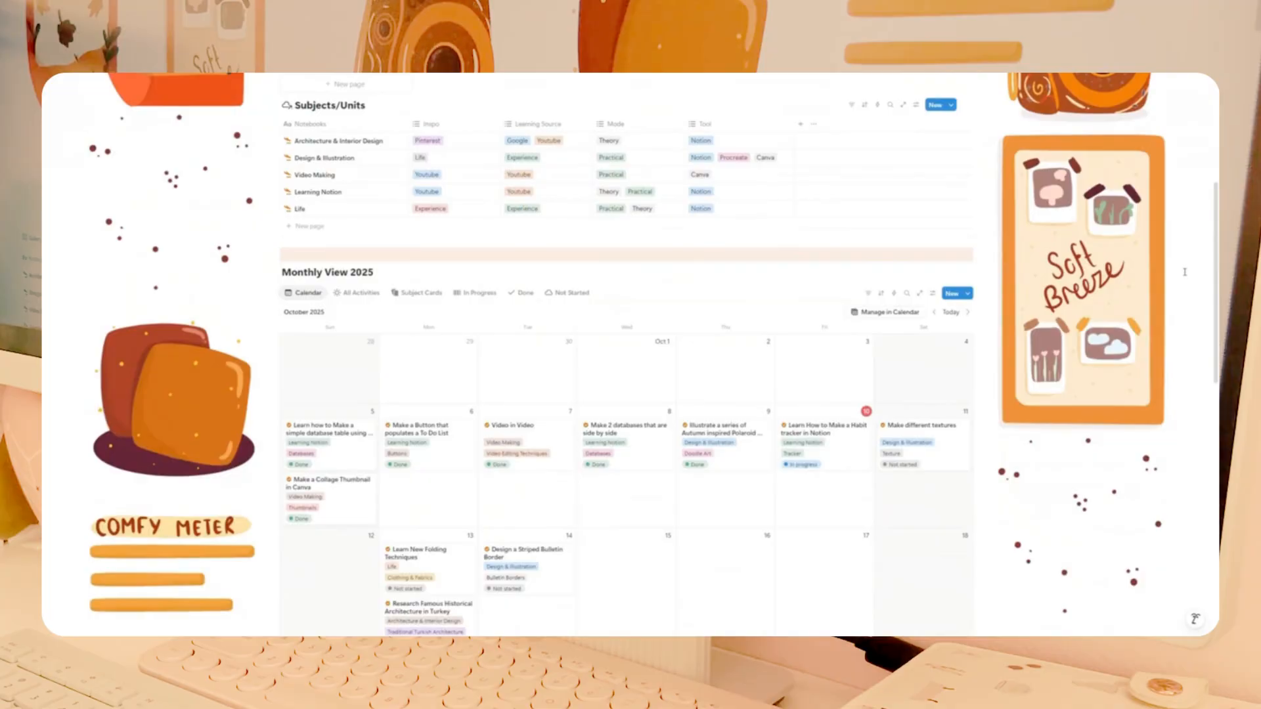
{"action": "scroll", "coordinate": [1185, 272], "scroll_direction": "down", "scroll_amount": 6}
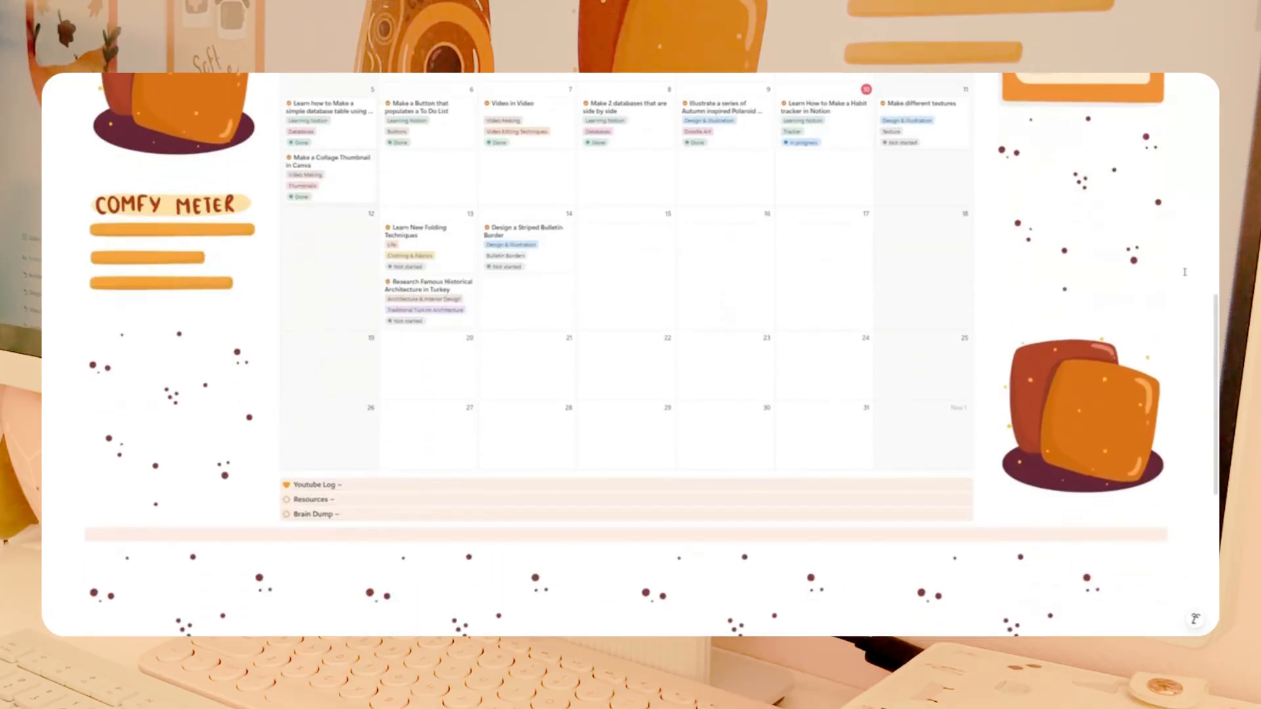
{"action": "scroll", "coordinate": [1185, 272], "scroll_direction": "down", "scroll_amount": 6}
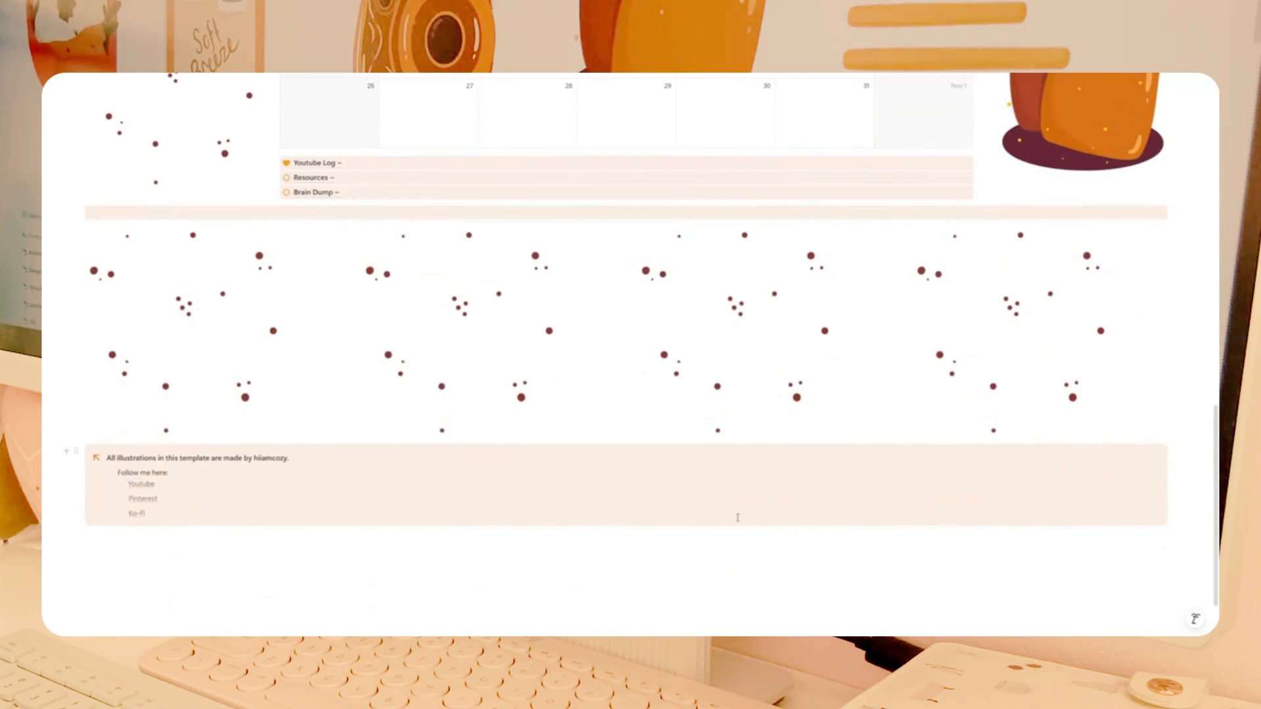
{"action": "scroll", "coordinate": [683, 518], "scroll_direction": "up", "scroll_amount": 2}
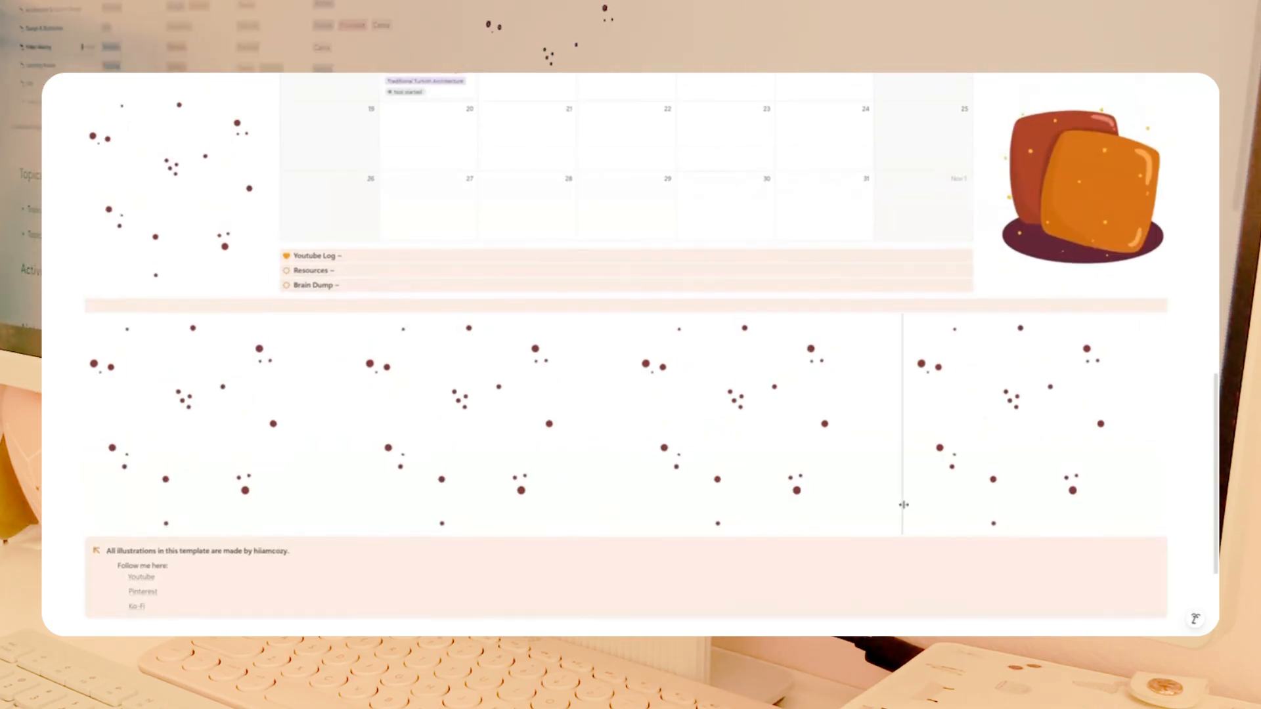
{"action": "scroll", "coordinate": [890, 398], "scroll_direction": "up", "scroll_amount": 9}
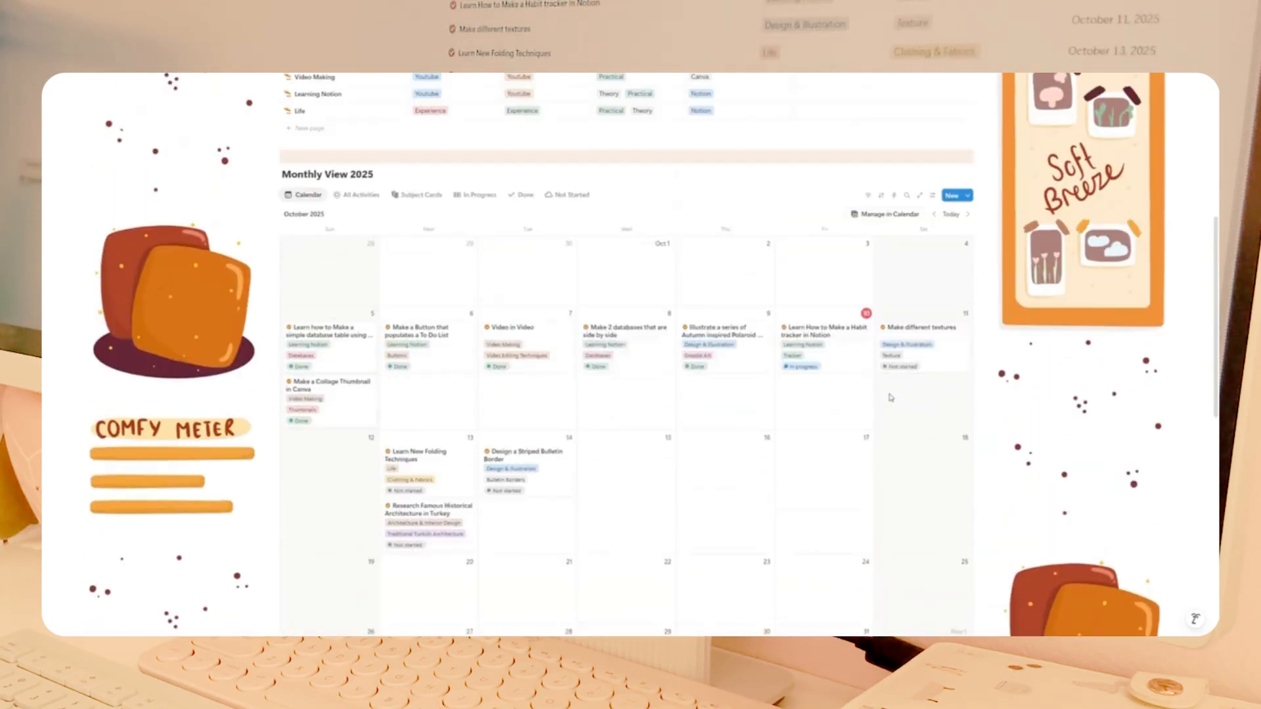
{"action": "scroll", "coordinate": [891, 398], "scroll_direction": "up", "scroll_amount": 8}
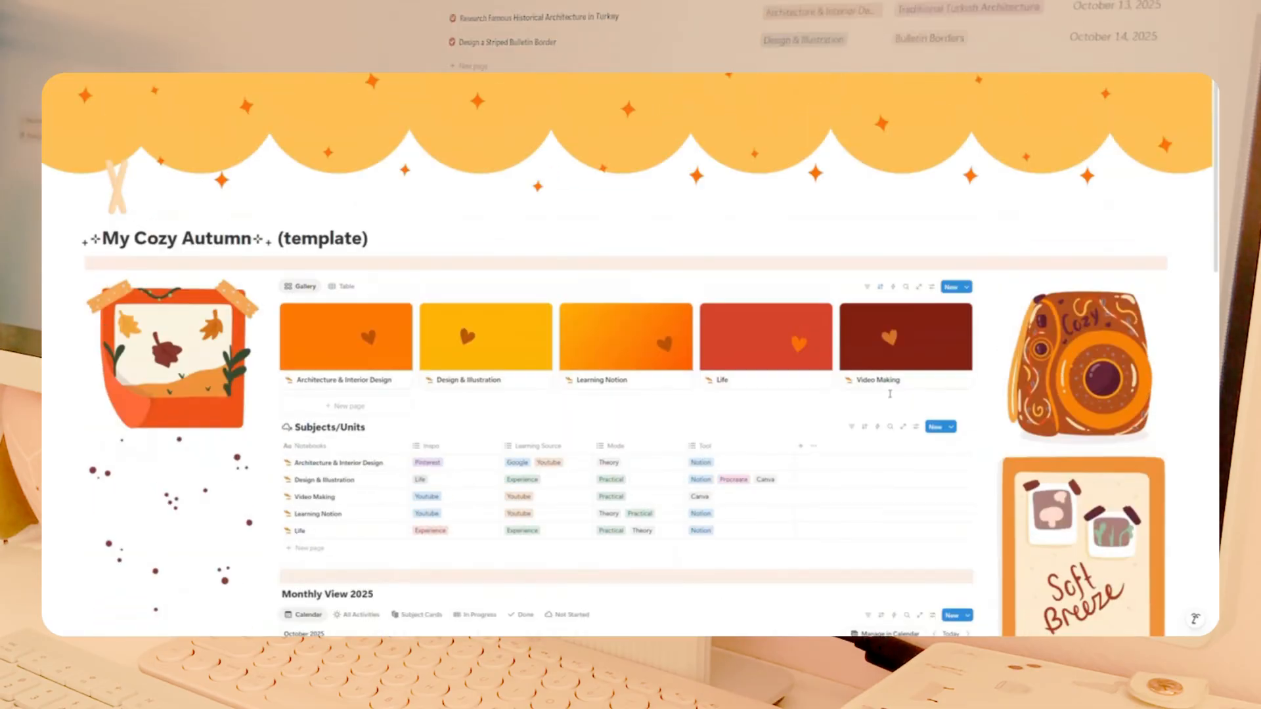